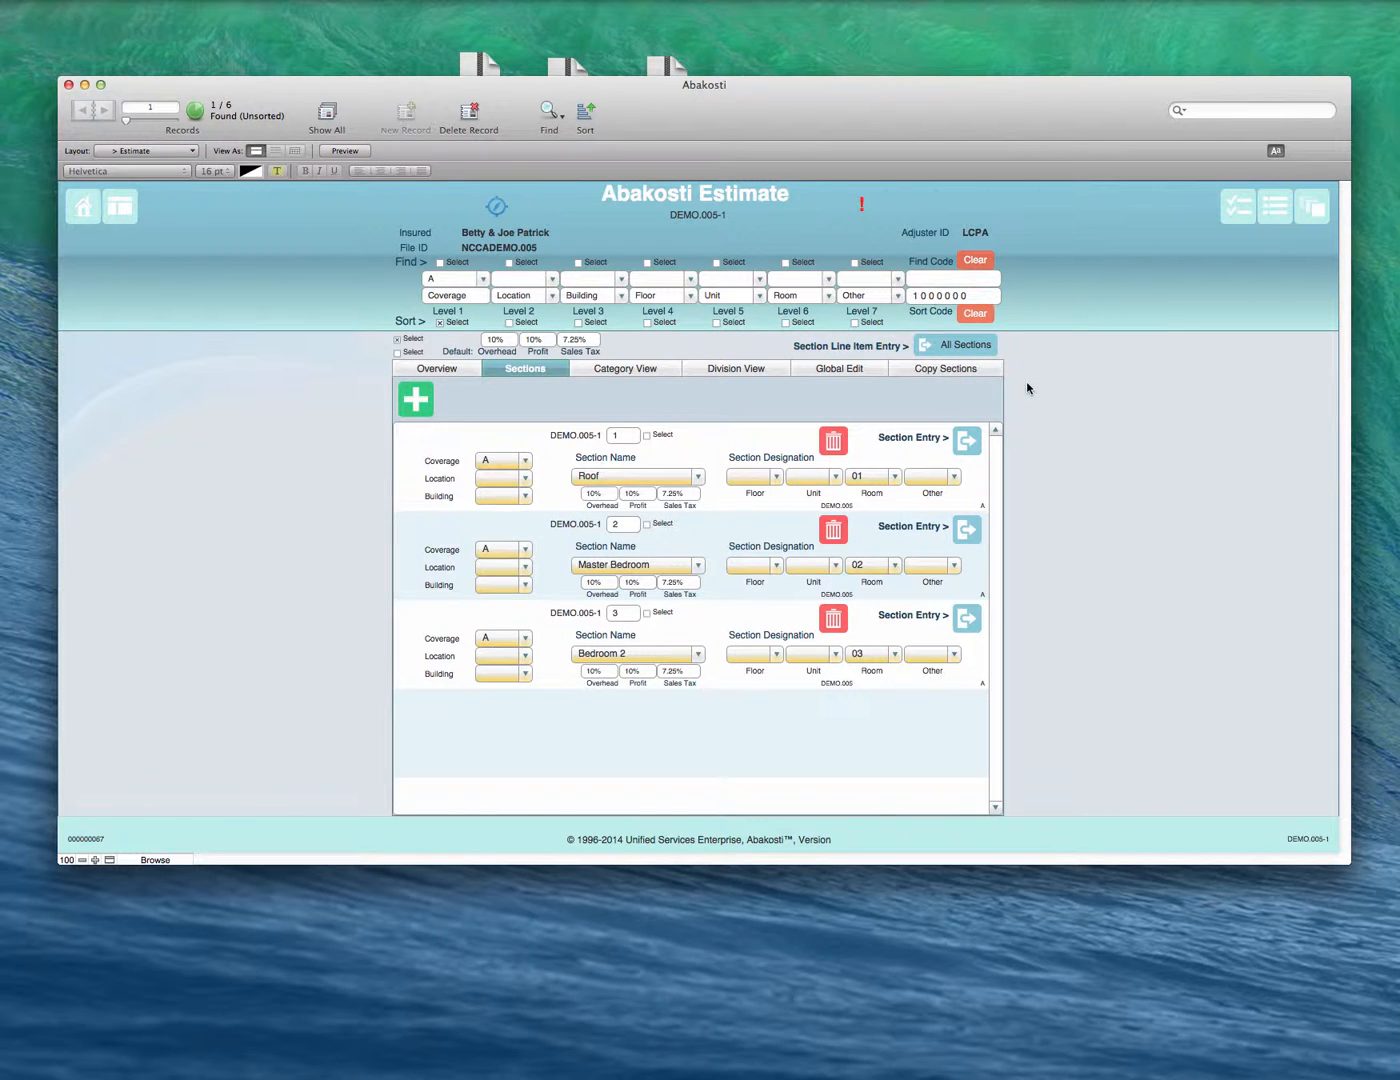
# - Delete the Bedroom 2 section from the estimate and confirm the deletion
pyautogui.click(832, 620)
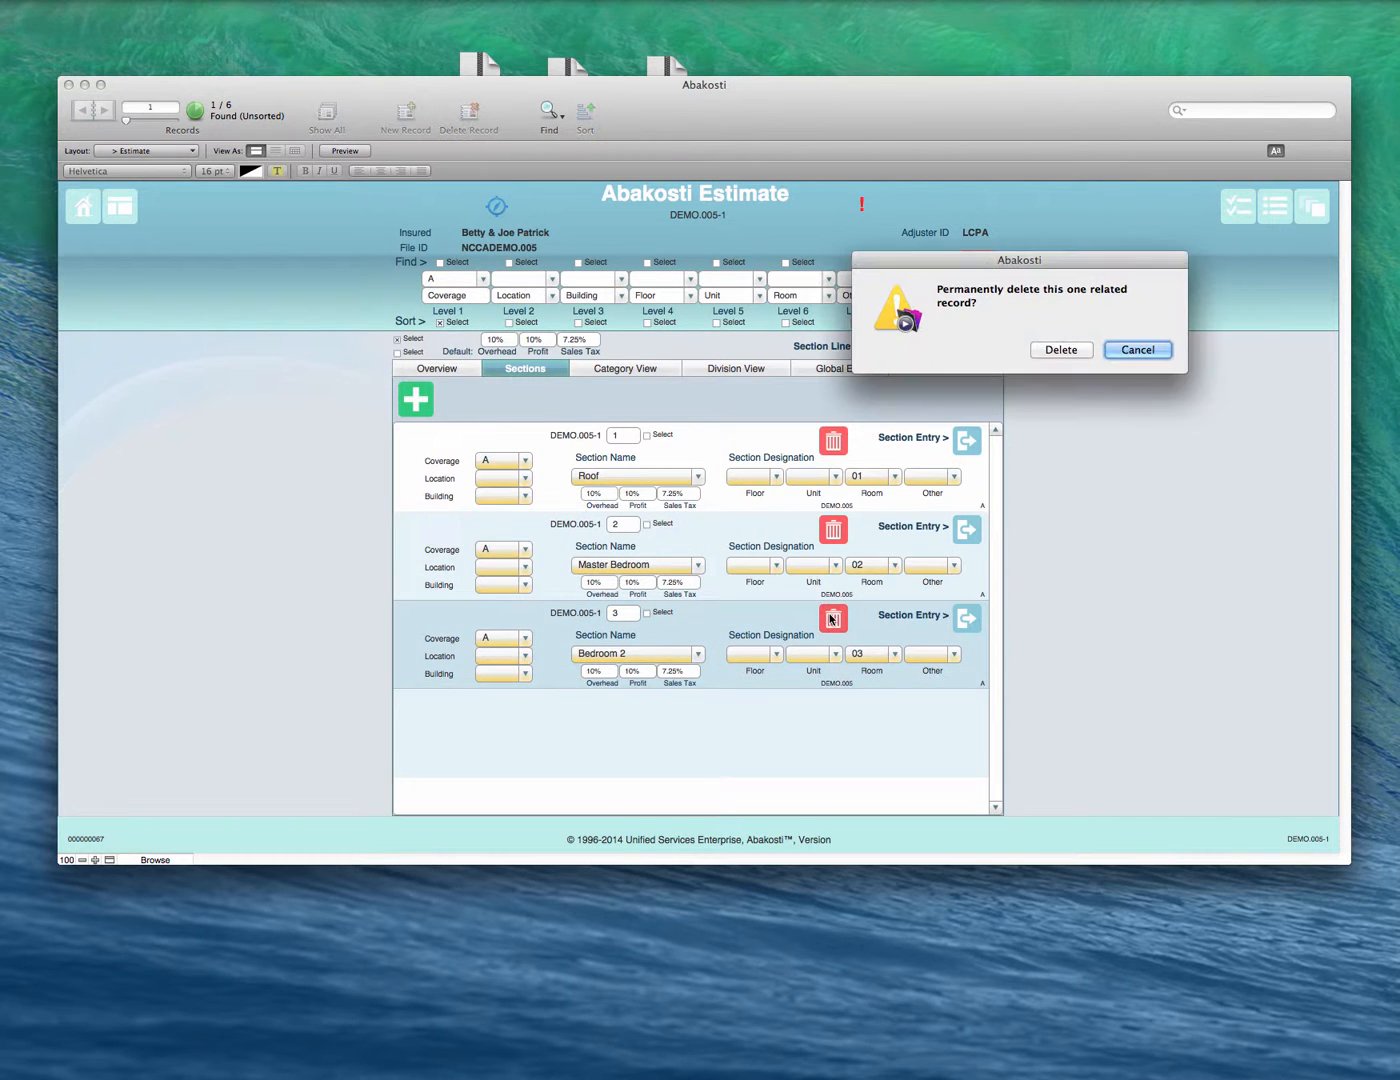
pyautogui.click(1068, 350)
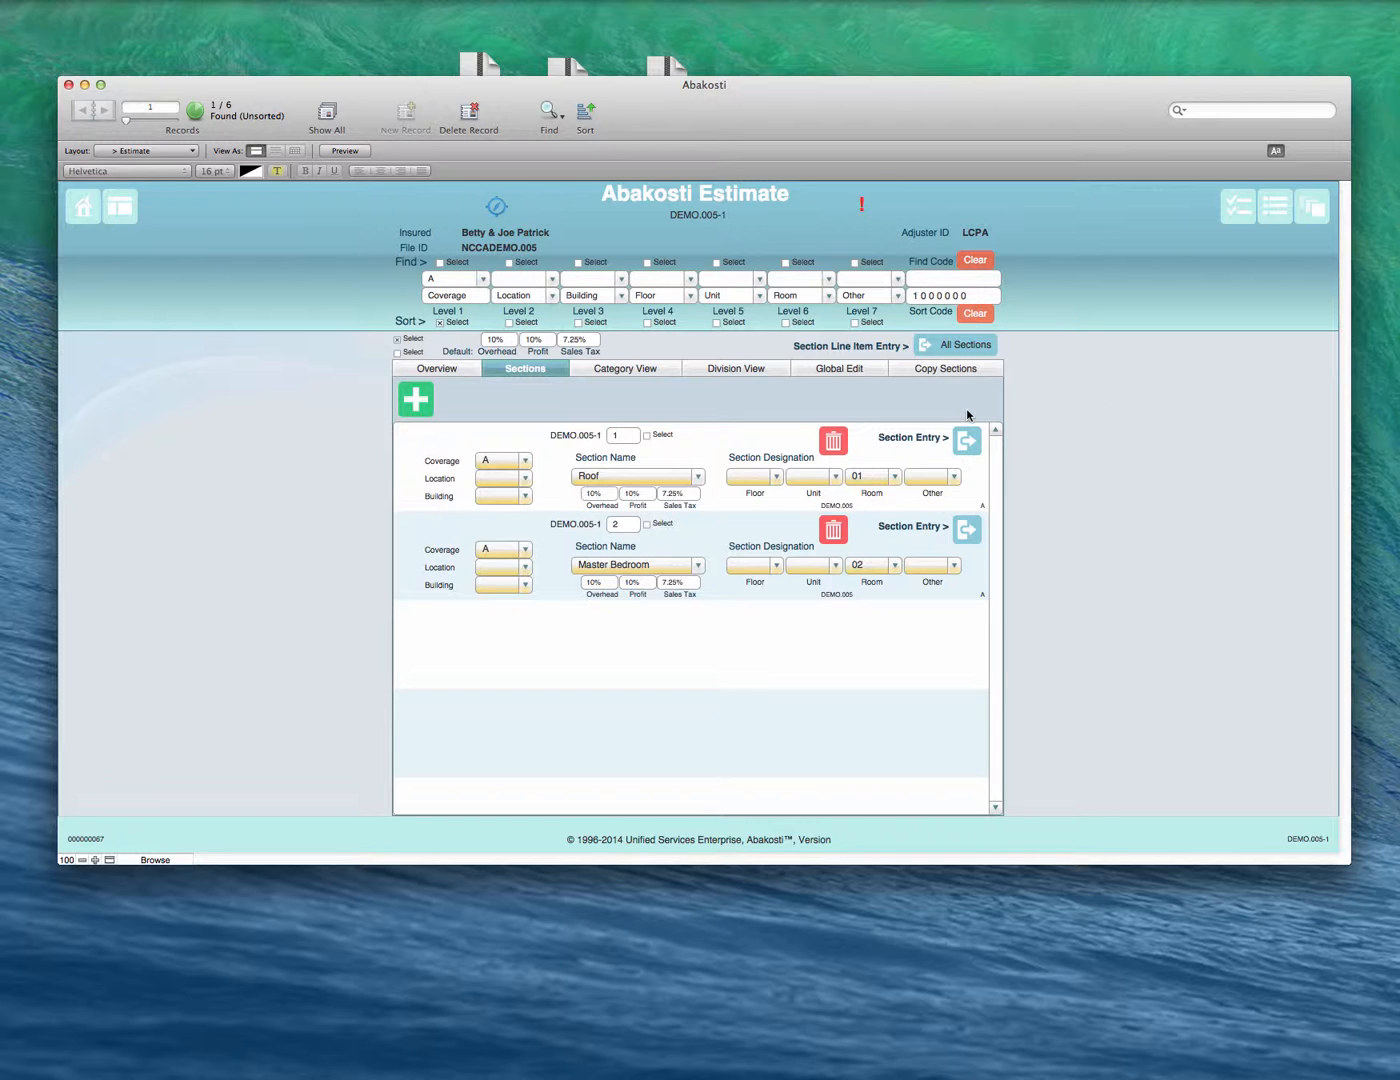
# - Duplicate the Master Bedroom section within the same estimate and update the copy's section number to 3
pyautogui.click(947, 370)
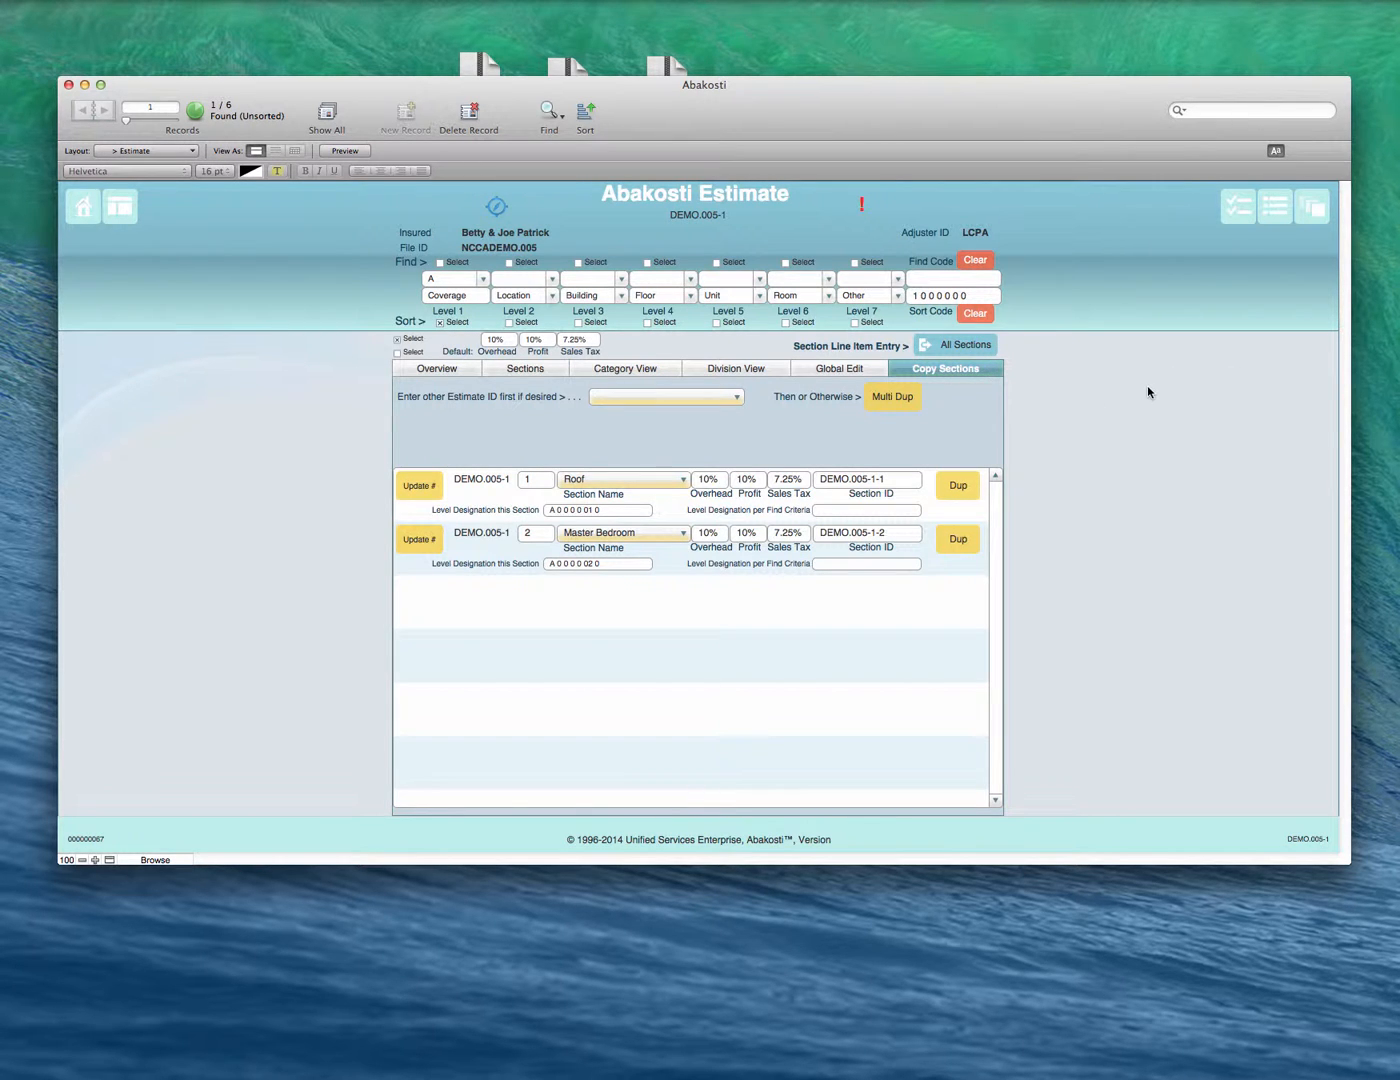
pyautogui.click(963, 543)
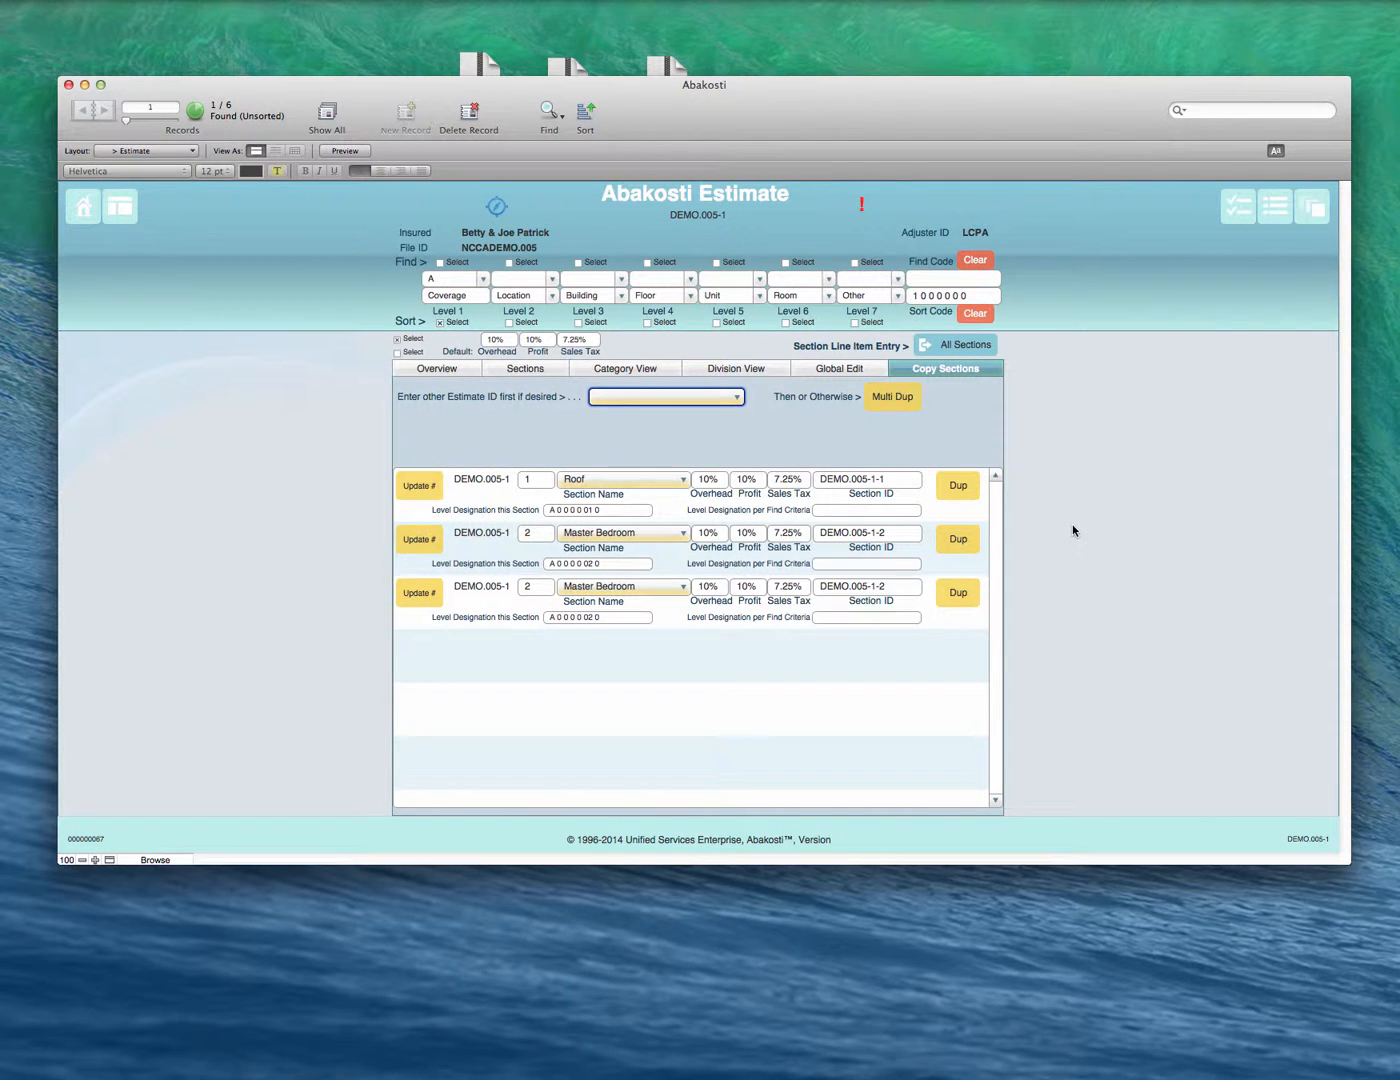
pyautogui.click(420, 596)
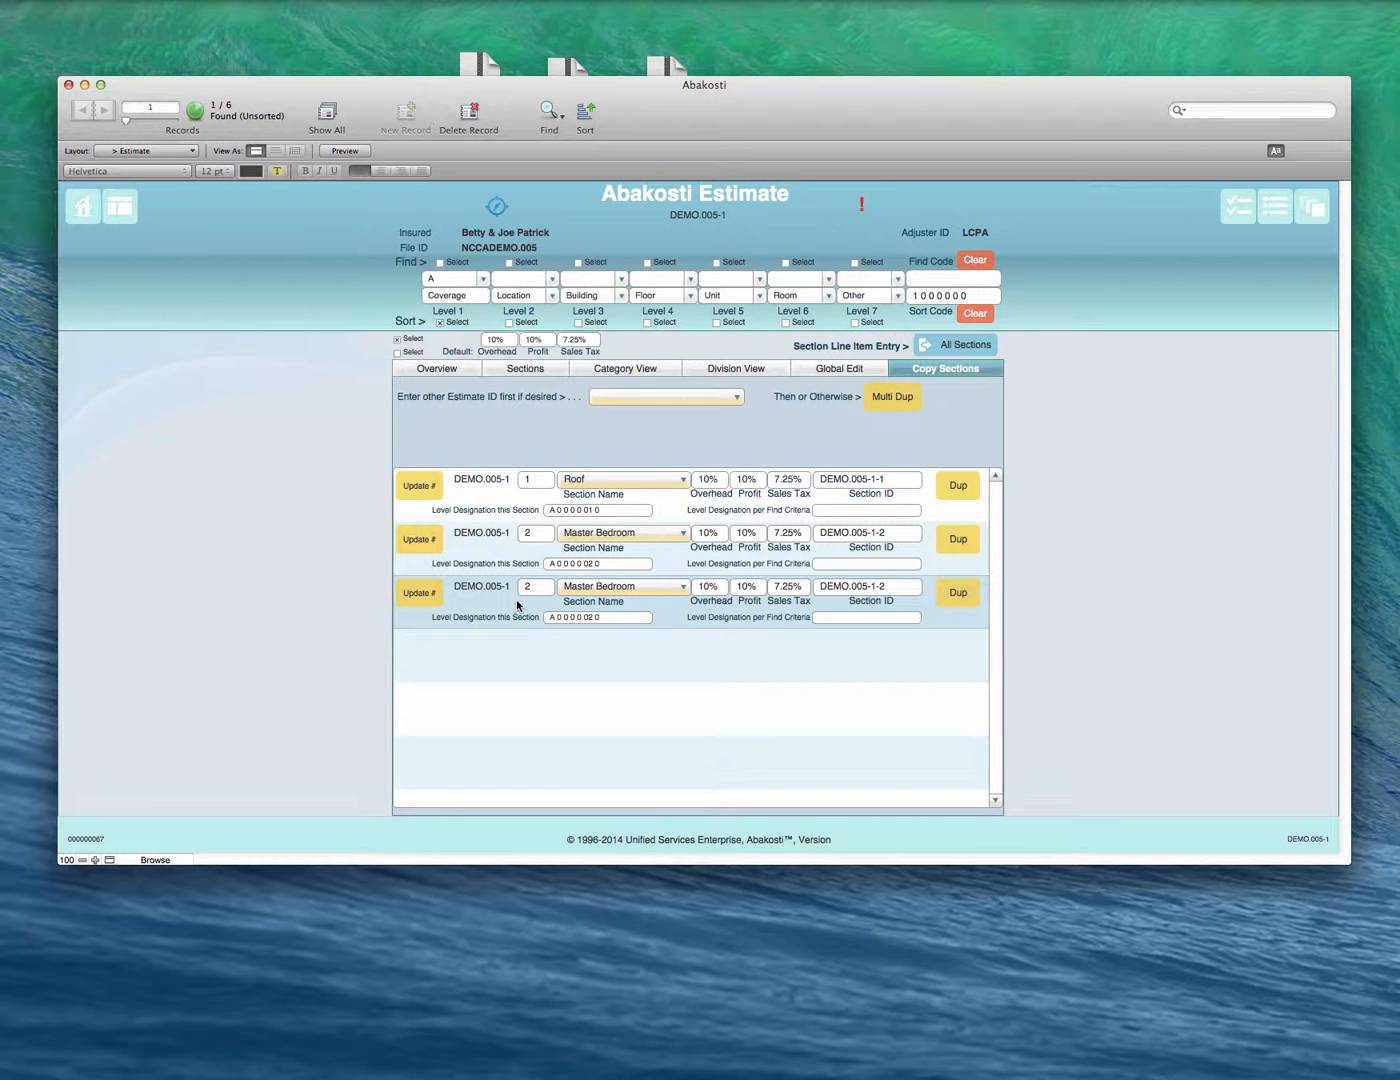
pyautogui.click(420, 594)
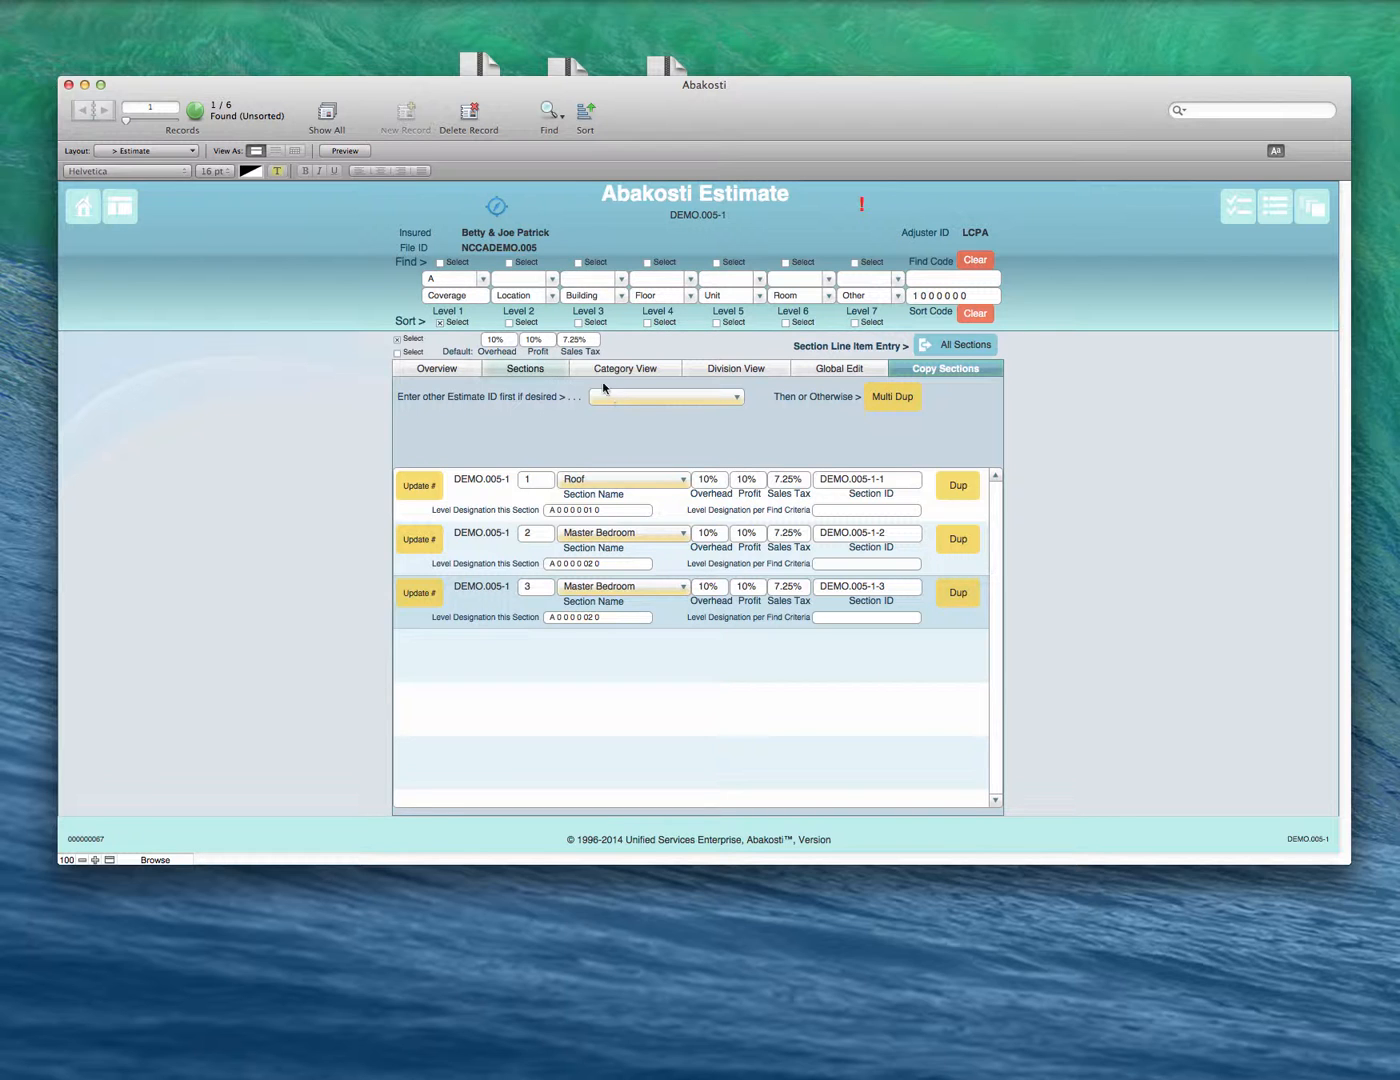
# - Change the duplicated section's name to Bedroom 2 and its room designation to 03 in the section list
pyautogui.click(552, 368)
pyautogui.click(539, 370)
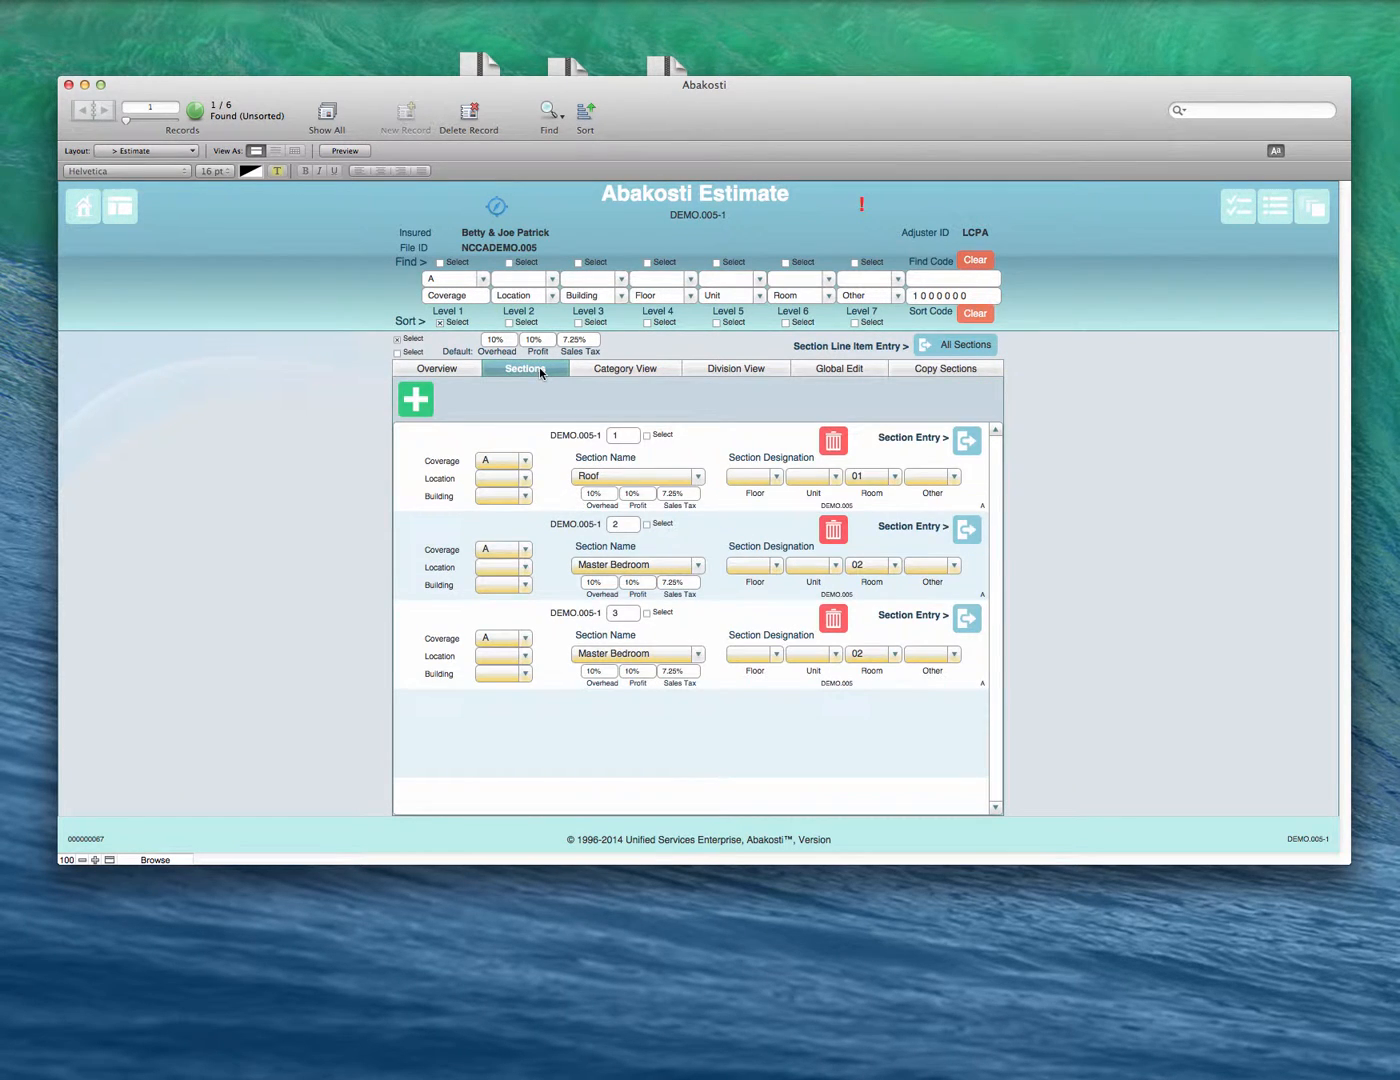
pyautogui.click(688, 654)
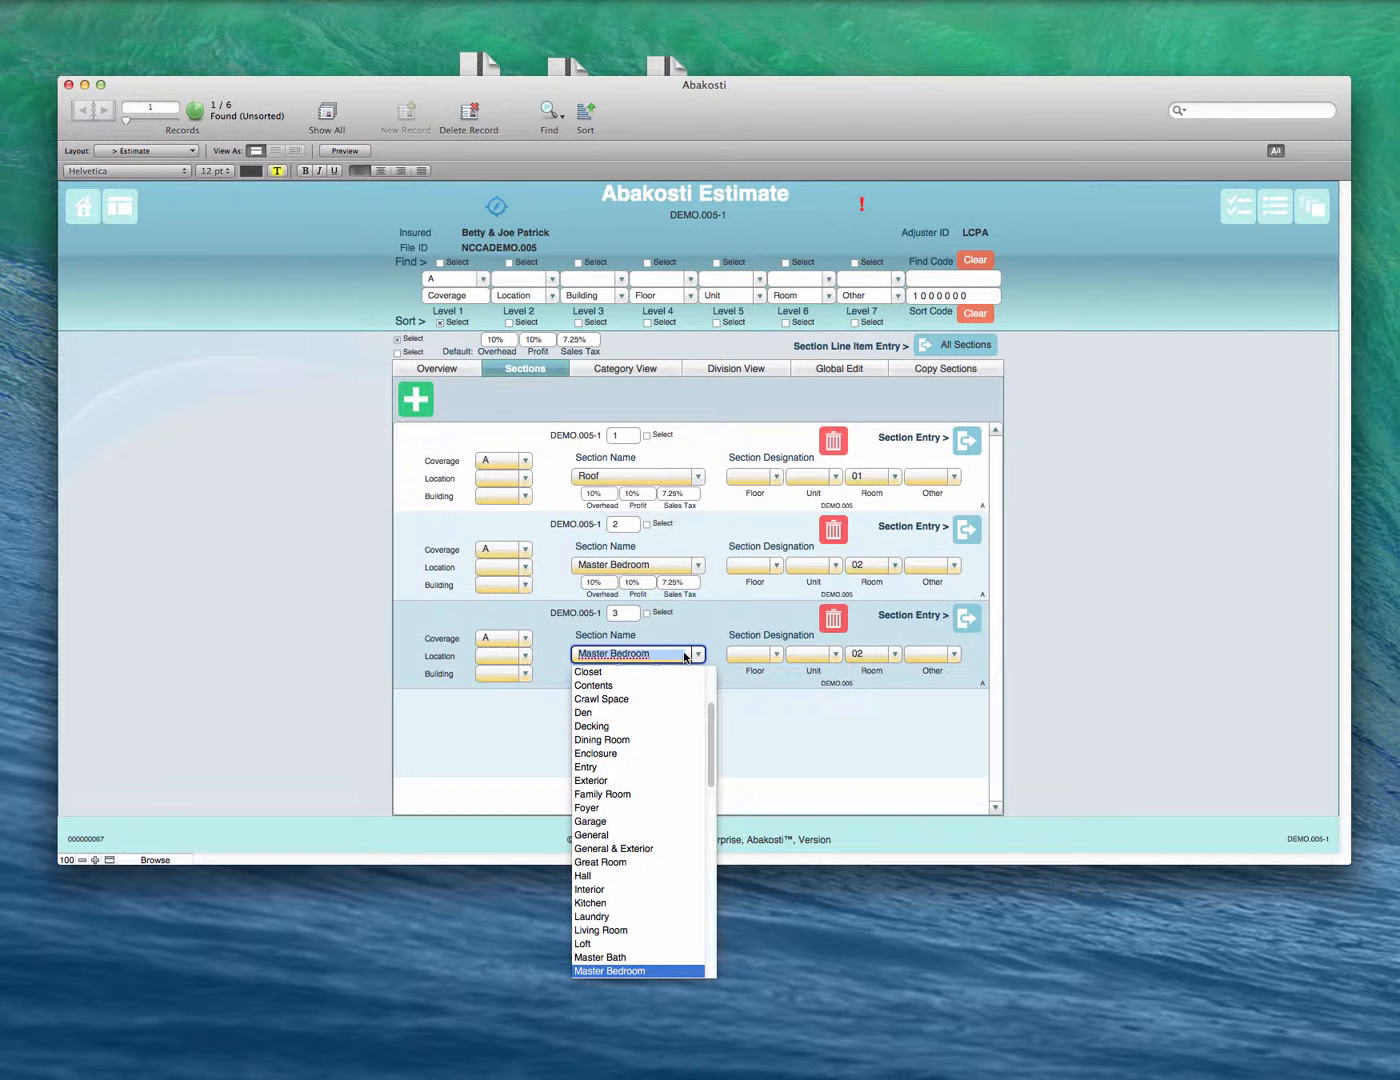
pyautogui.scroll(3, 652, 705)
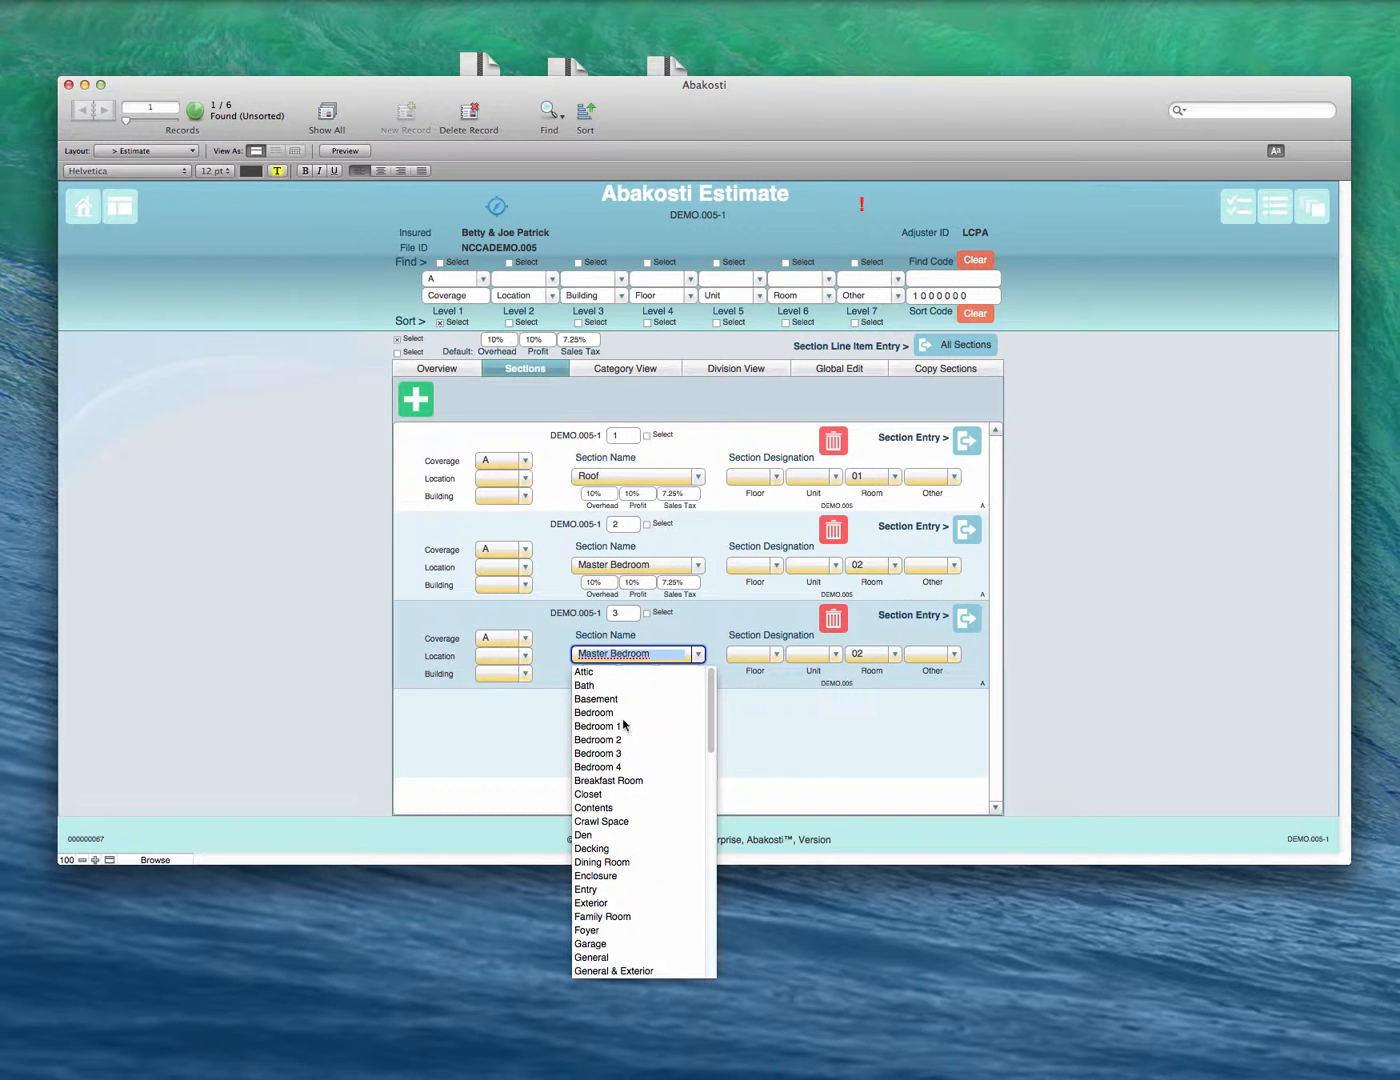
pyautogui.click(623, 740)
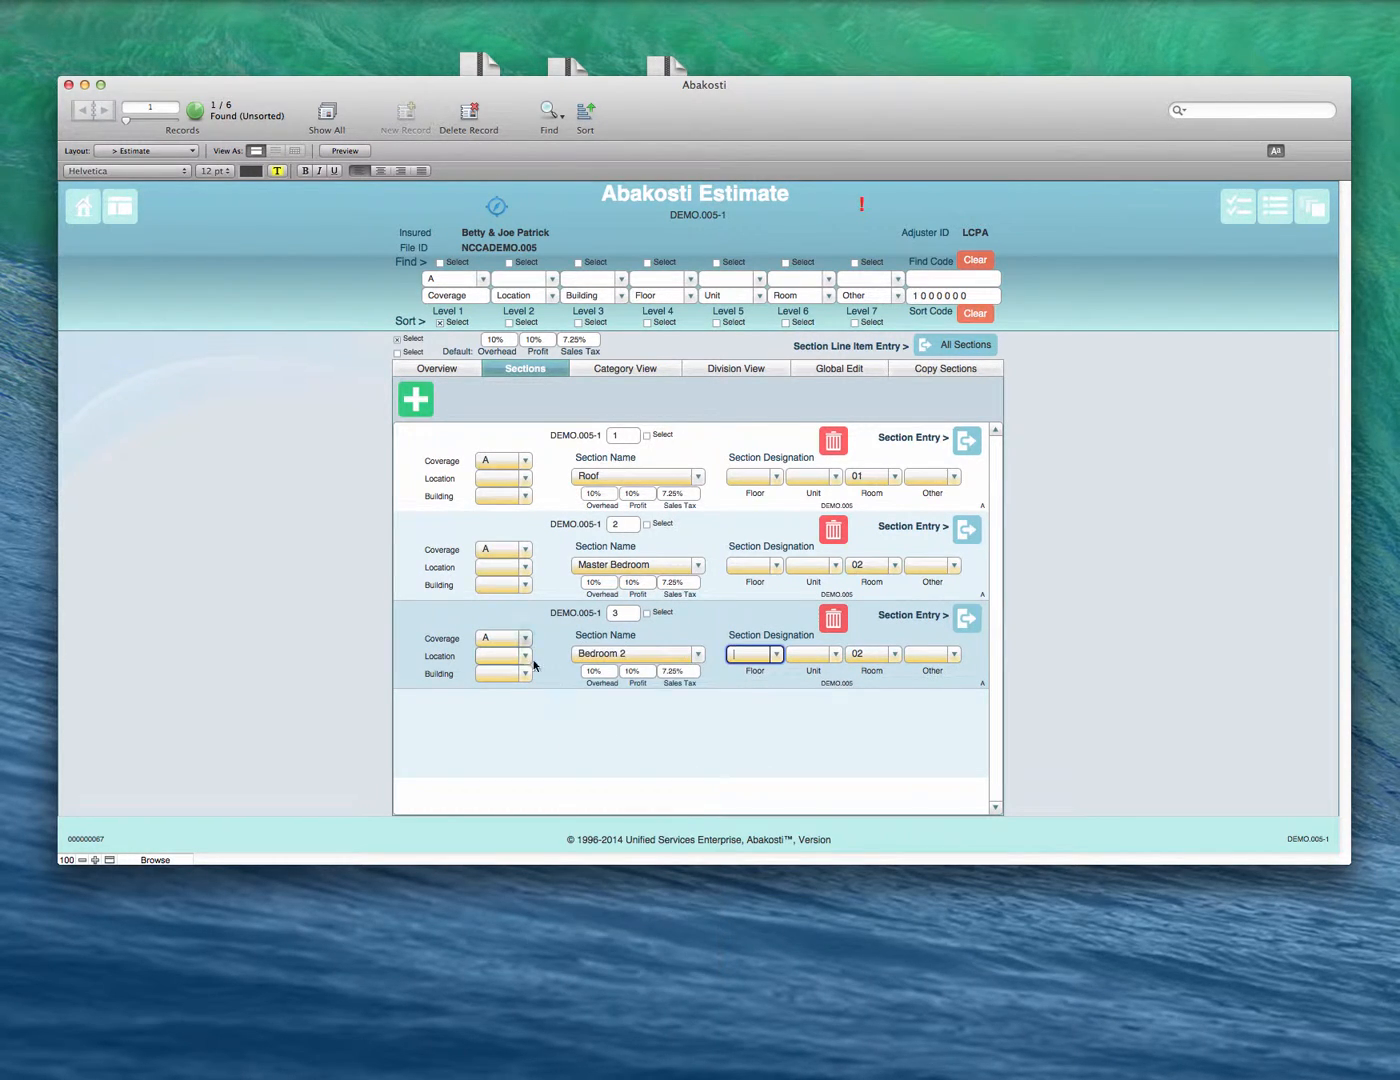
pyautogui.click(895, 655)
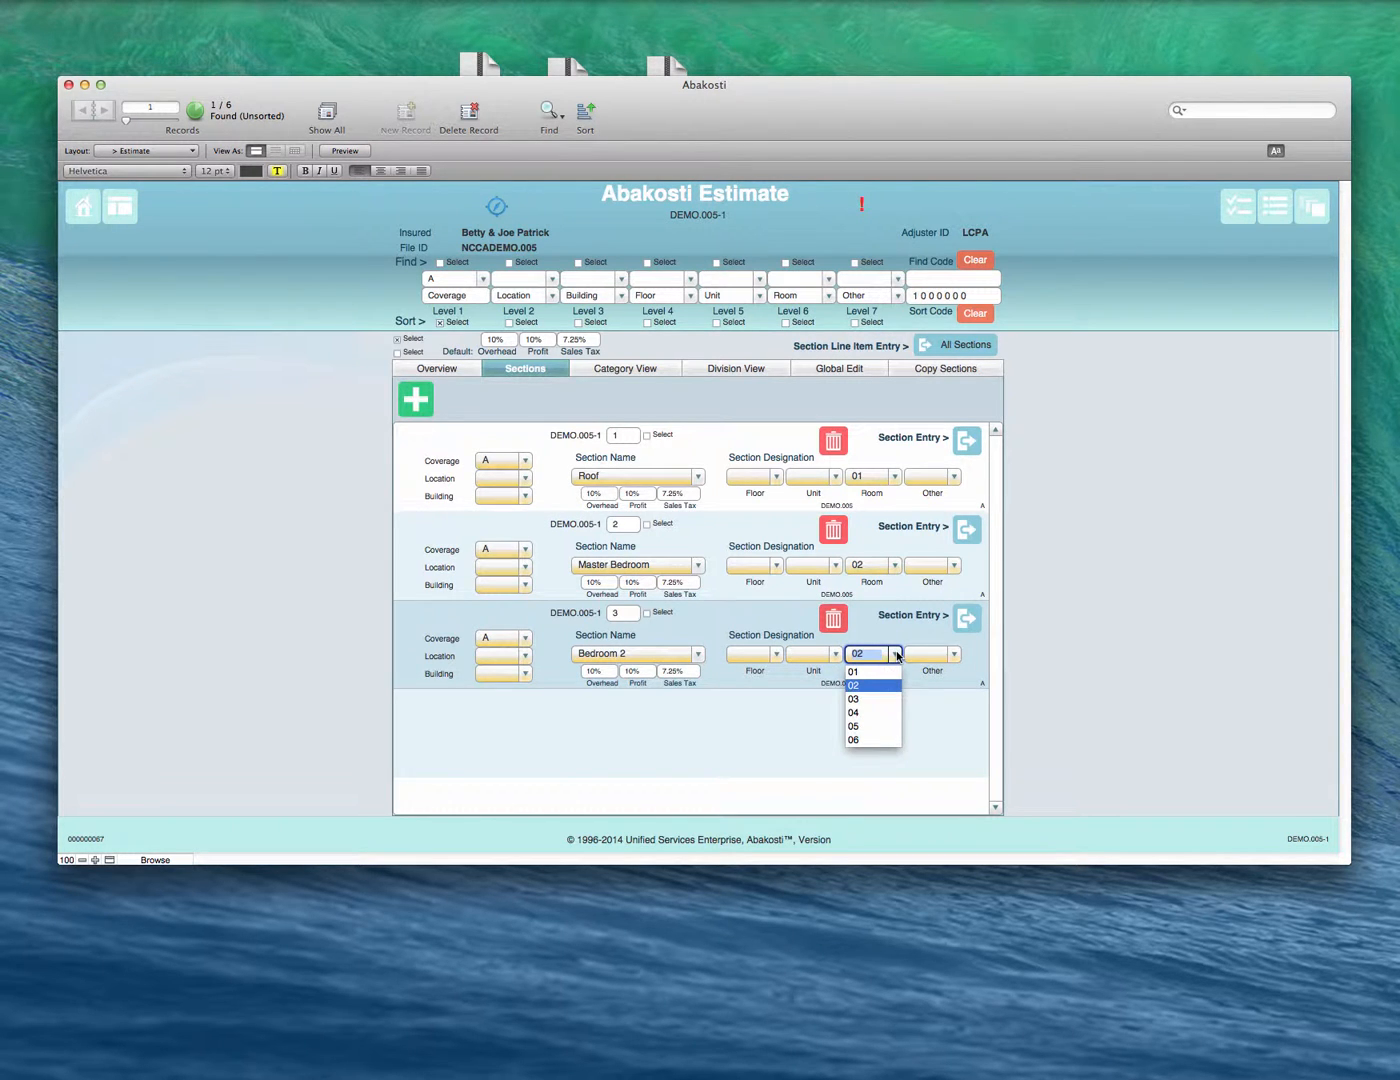
pyautogui.click(866, 701)
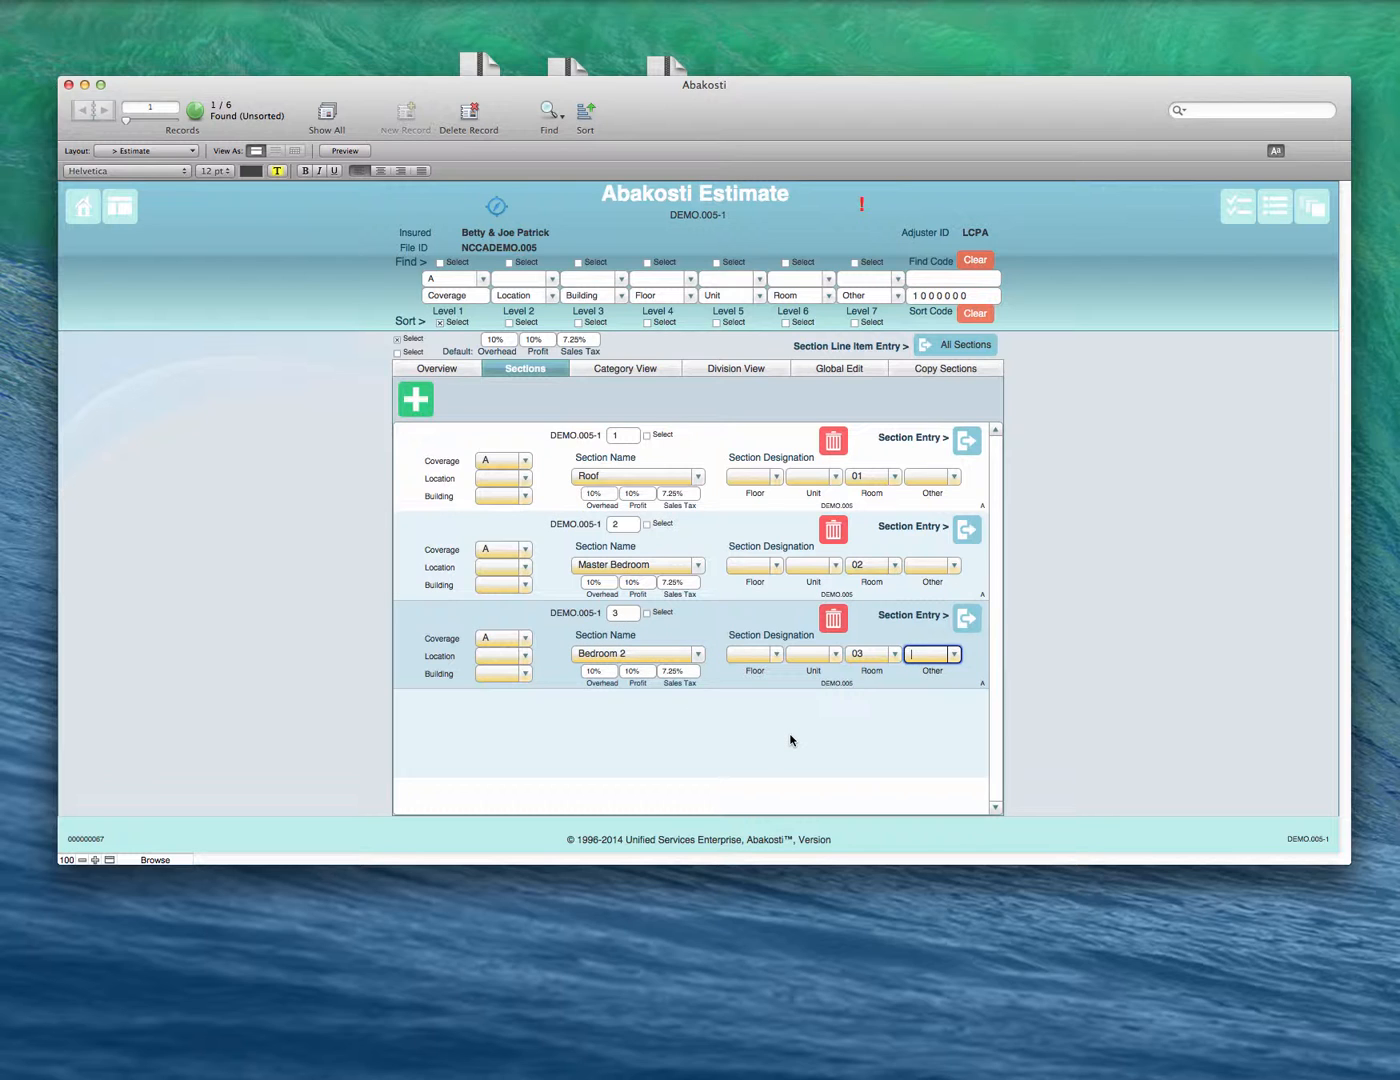
# - Open the Bedroom 2 section for entry and review its subsection dimensions and copied line items
pyautogui.click(968, 621)
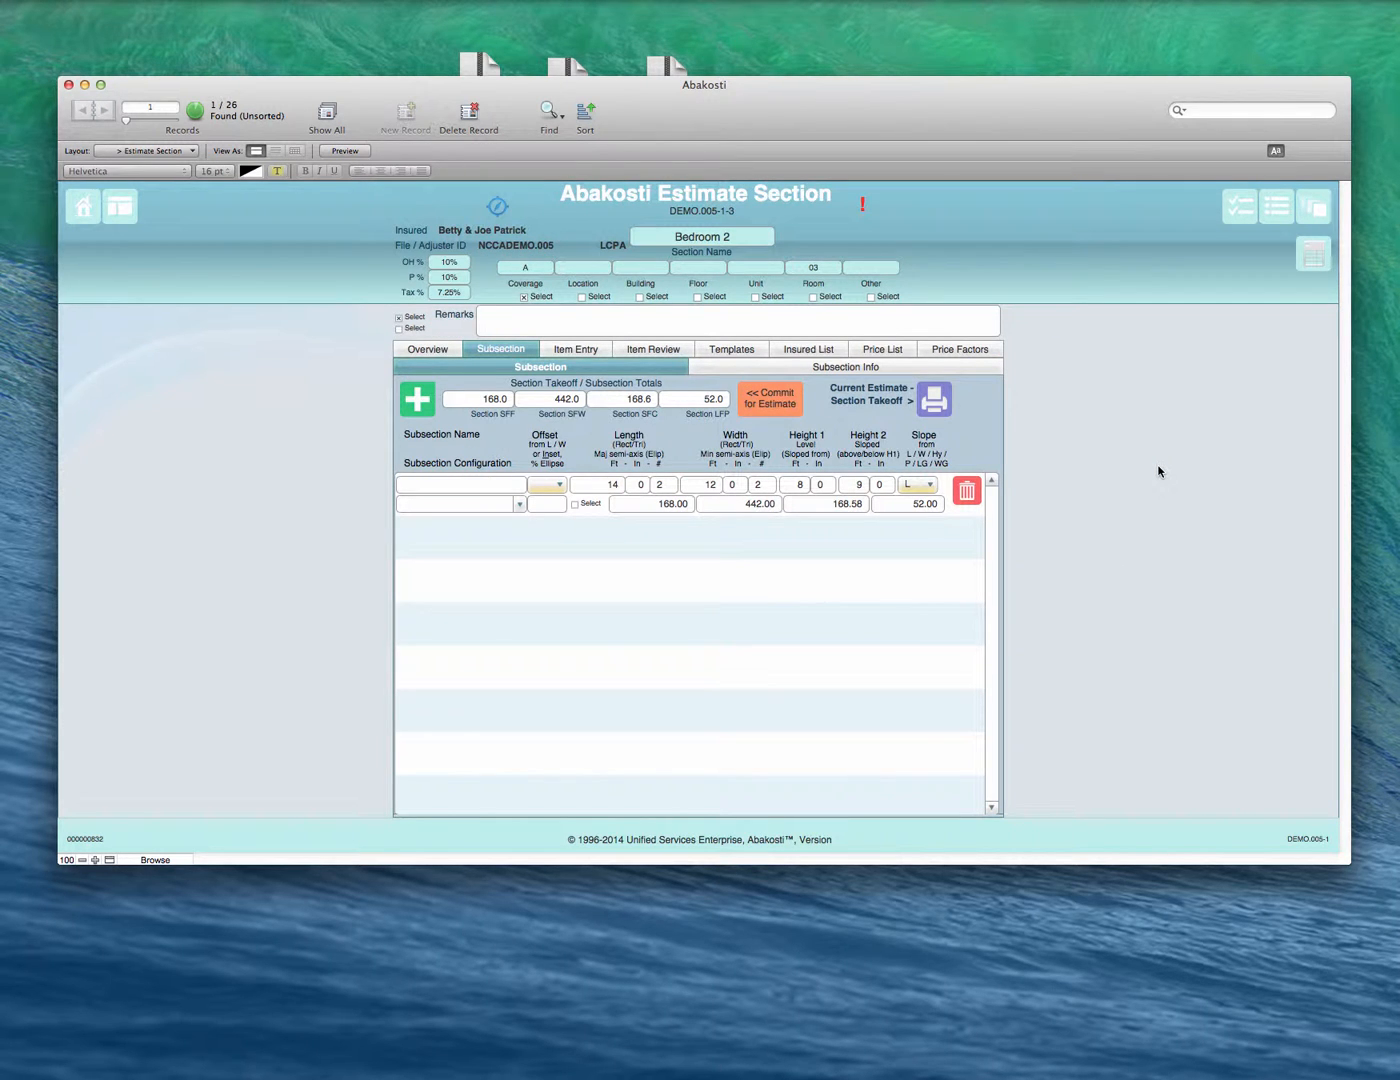
pyautogui.click(614, 488)
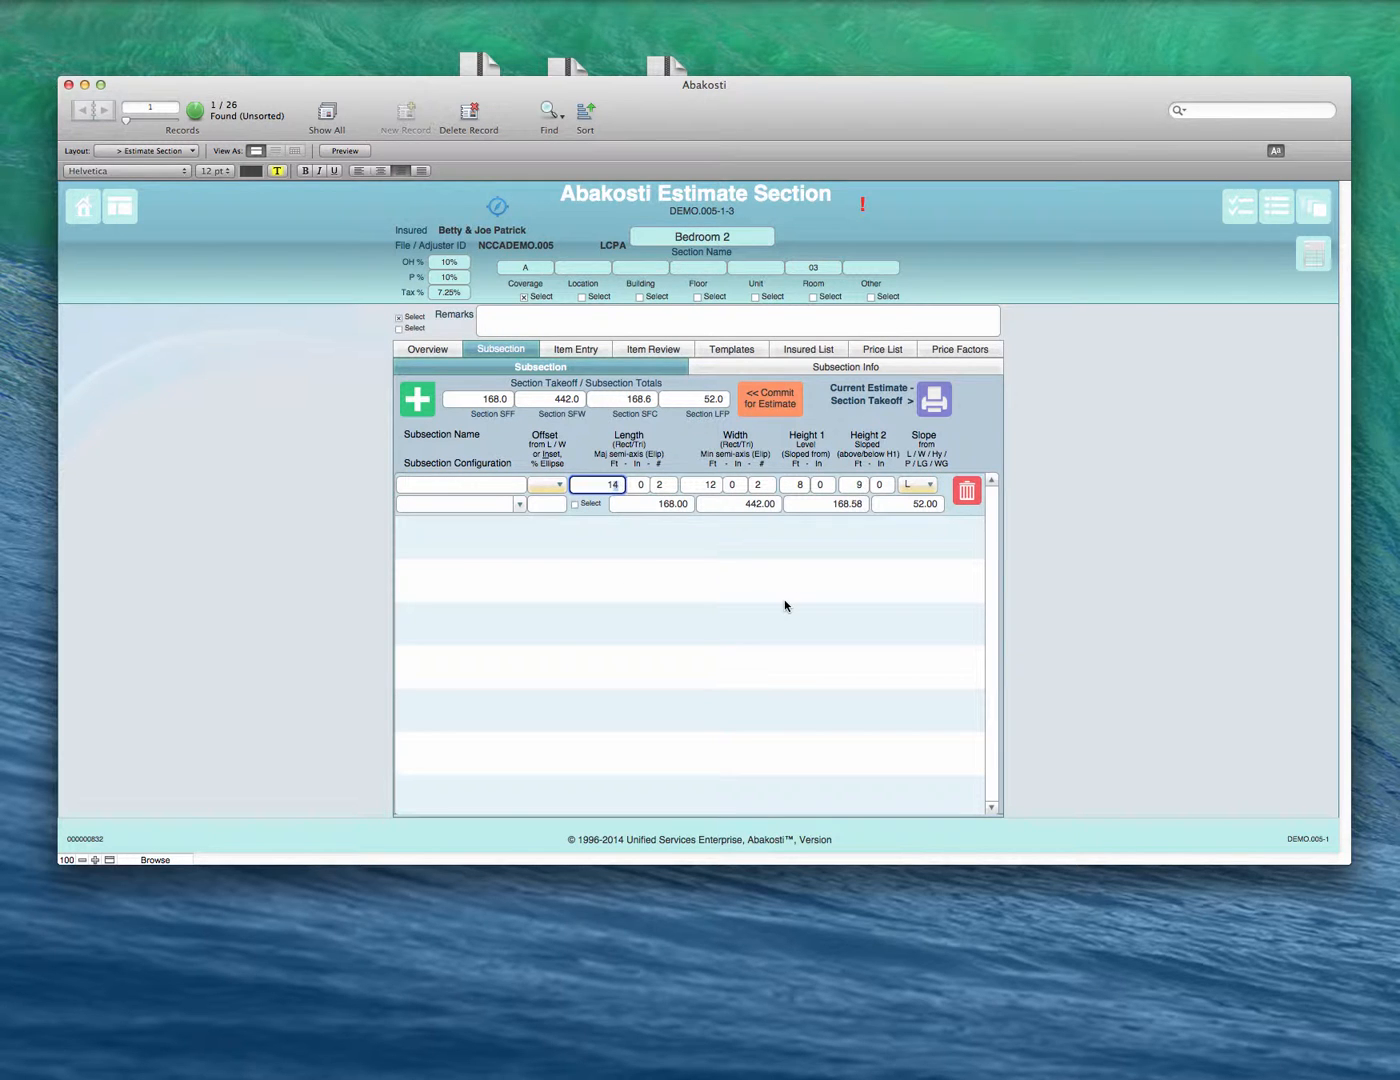
pyautogui.click(598, 350)
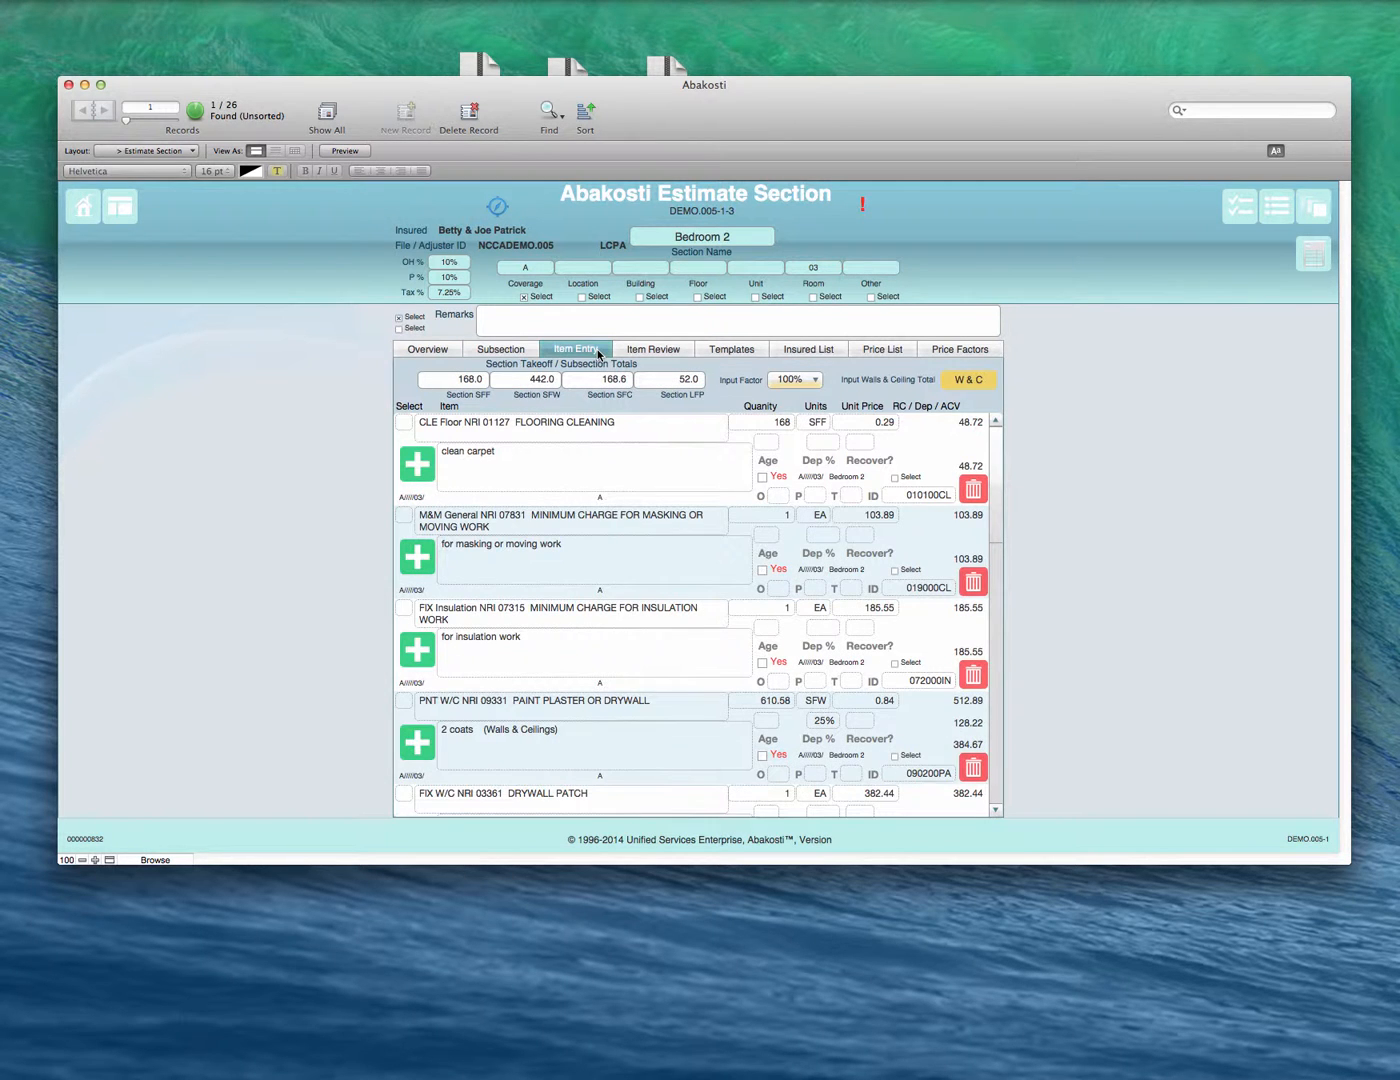
pyautogui.click(661, 347)
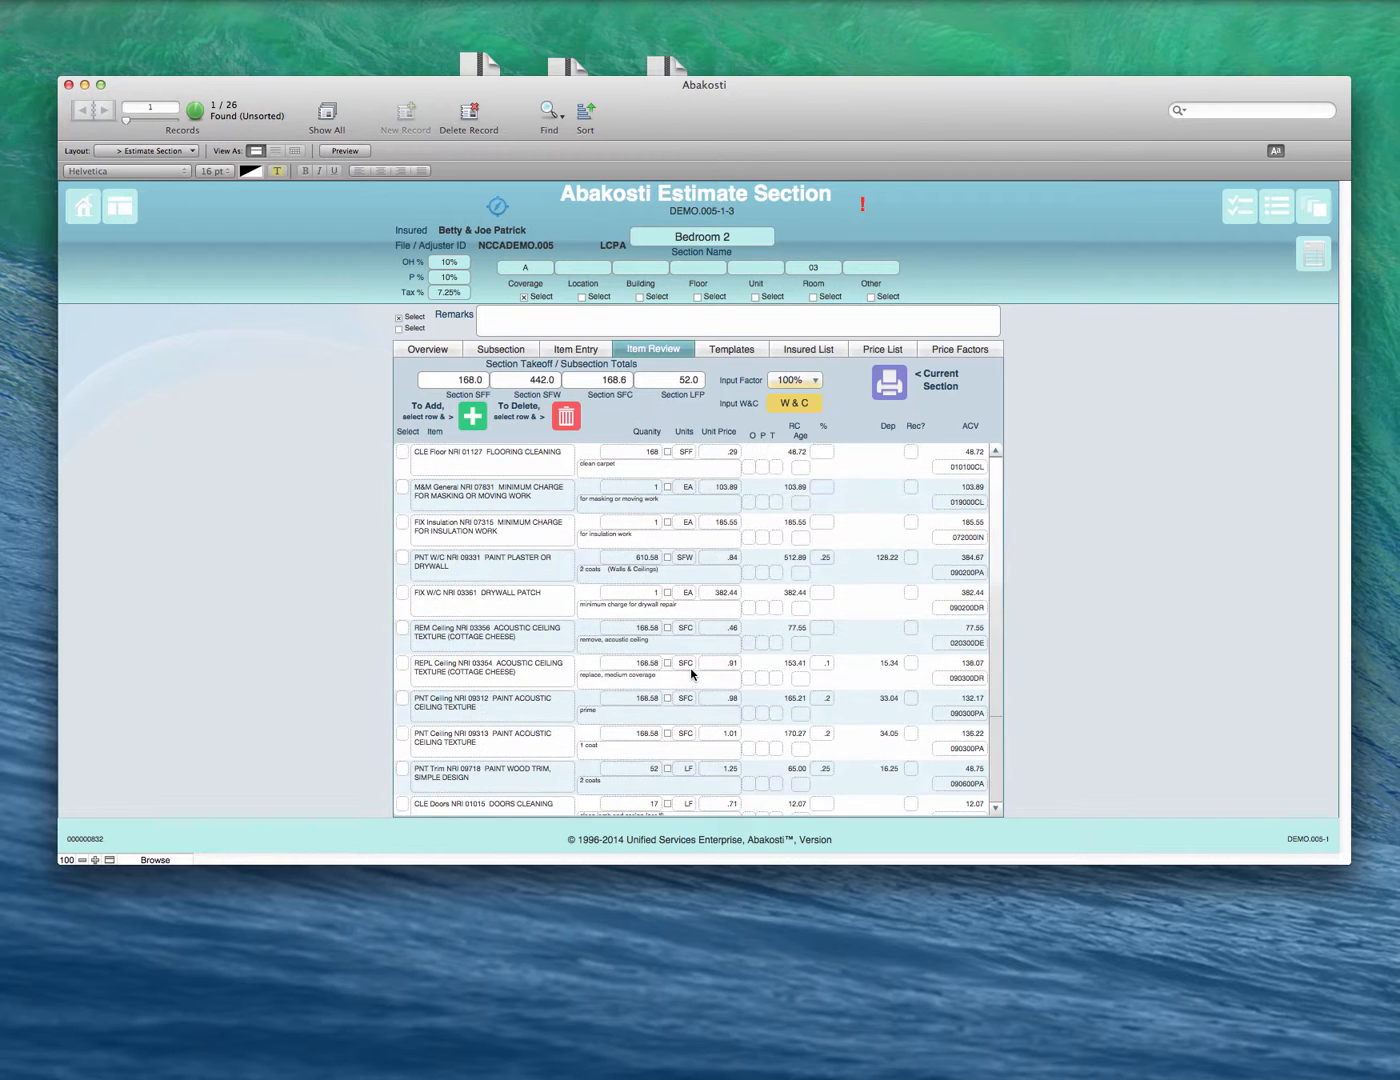
pyautogui.click(586, 349)
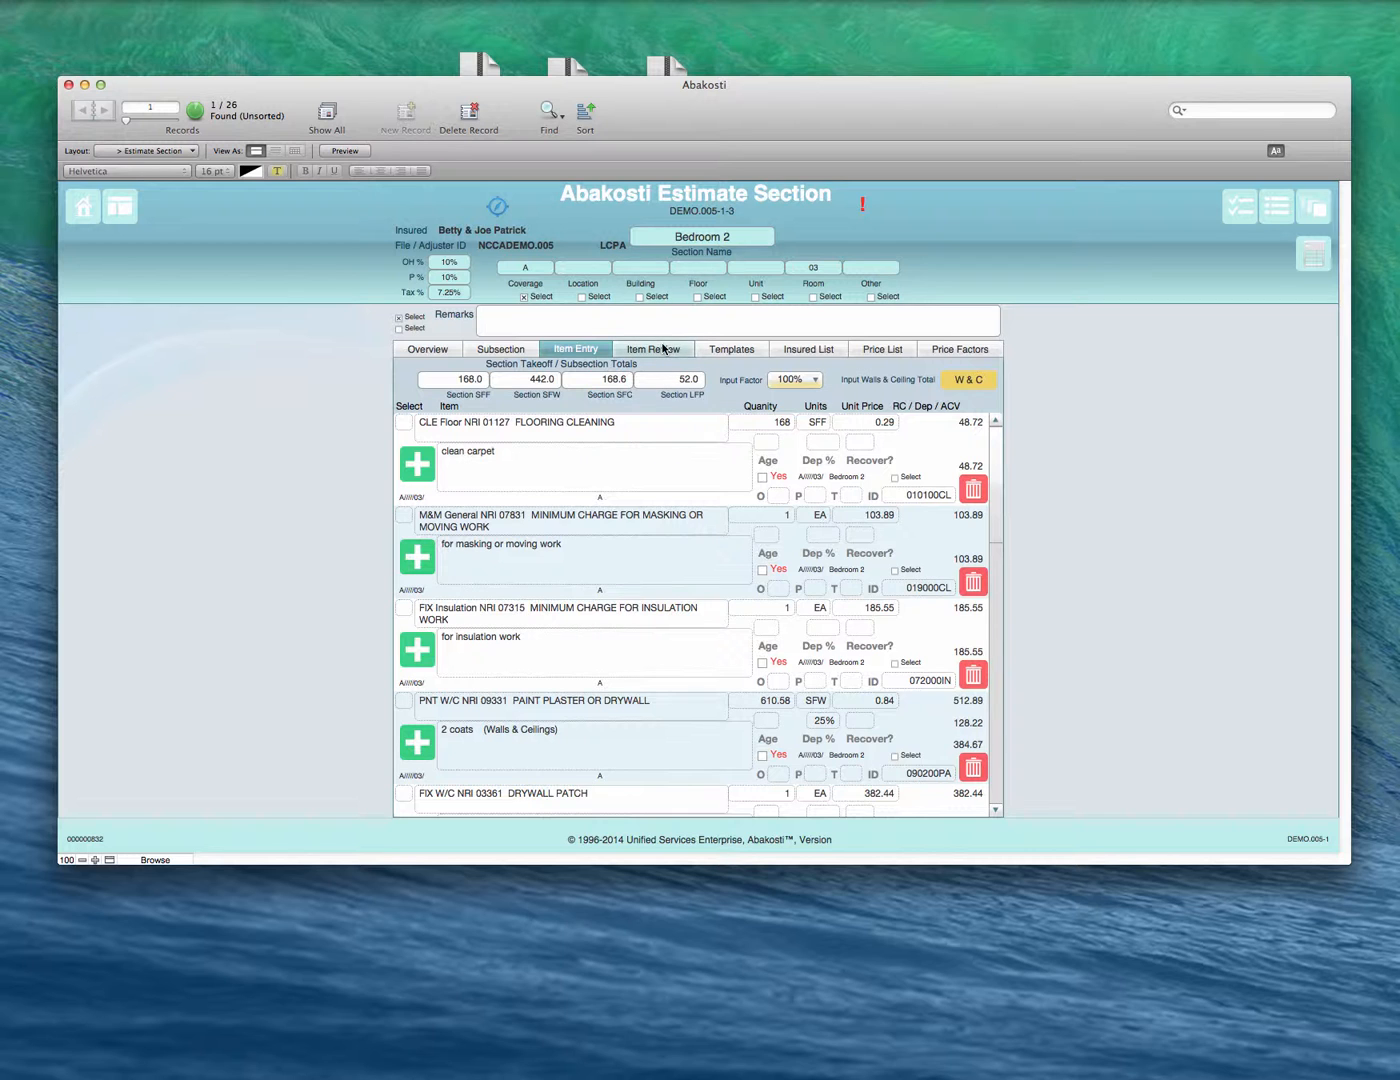
# - Set the length of Bedroom 2's subsection to 12 ft
pyautogui.click(516, 354)
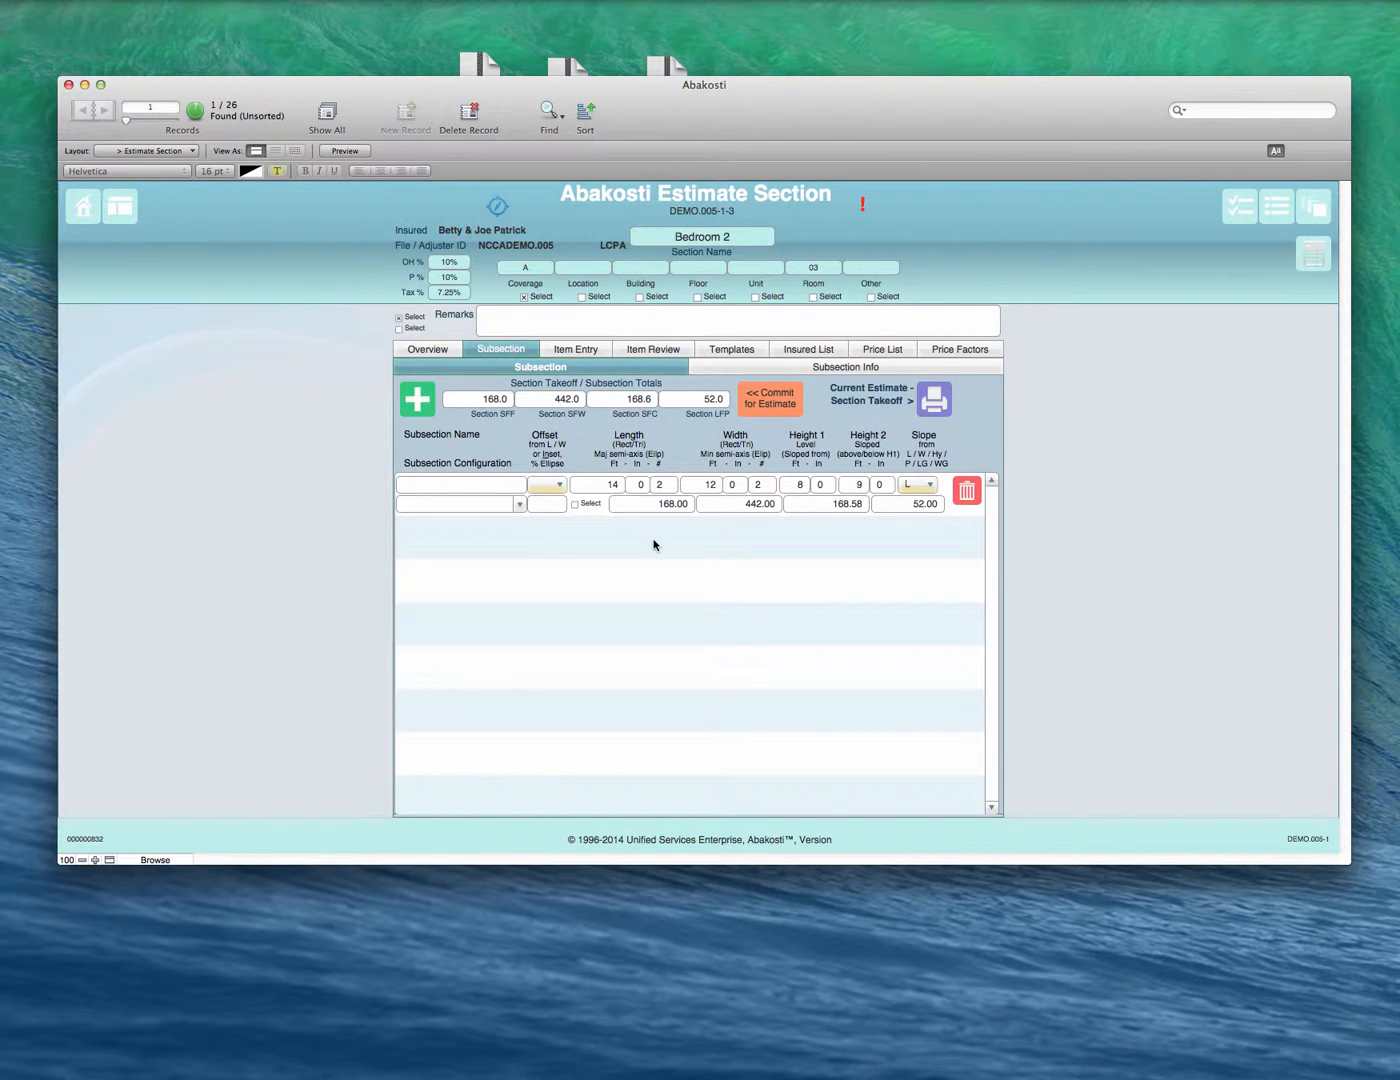
pyautogui.click(613, 484)
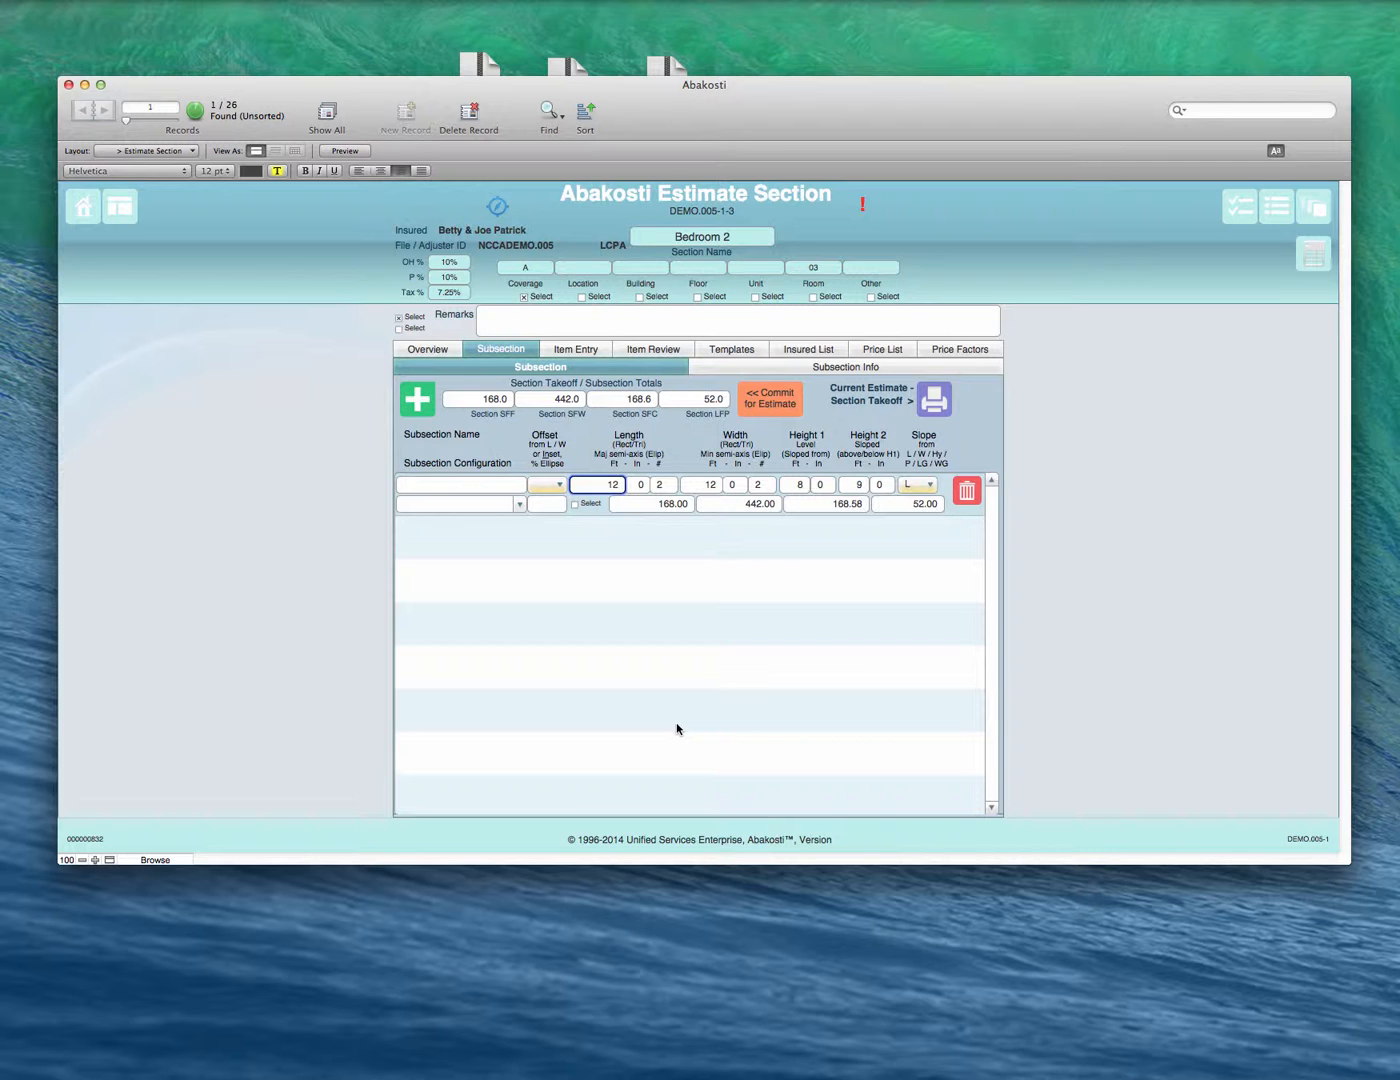
pyautogui.press('Tab')
pyautogui.click(748, 541)
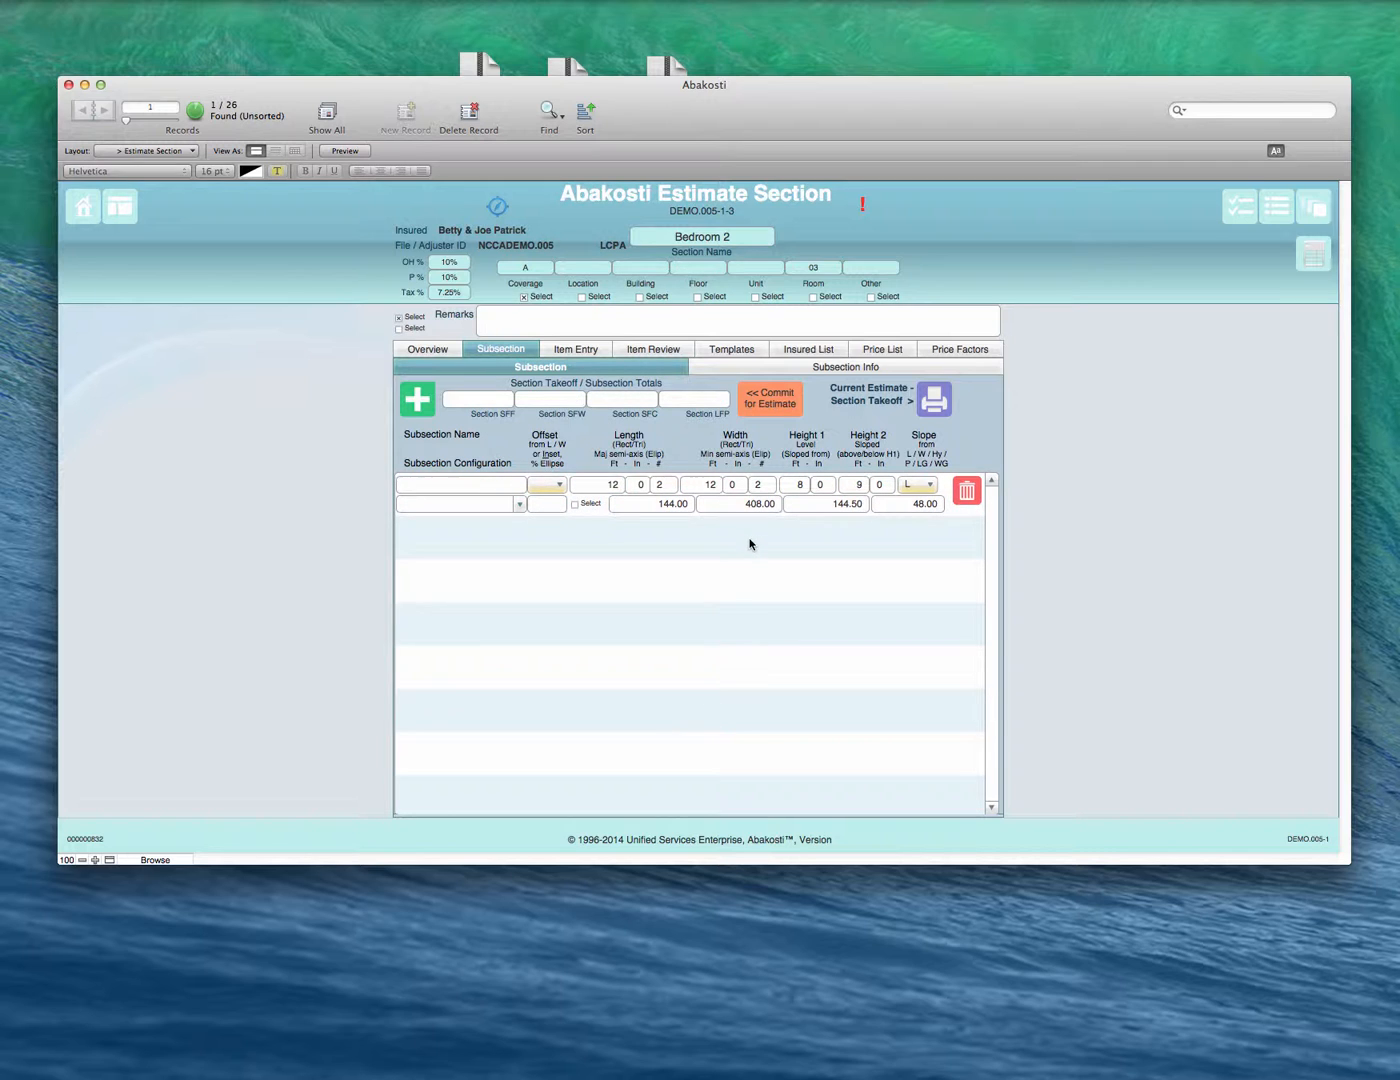
# - Set the subsection's slope to the blank option and clear the feet value of Height 2
pyautogui.doubleClick(856, 486)
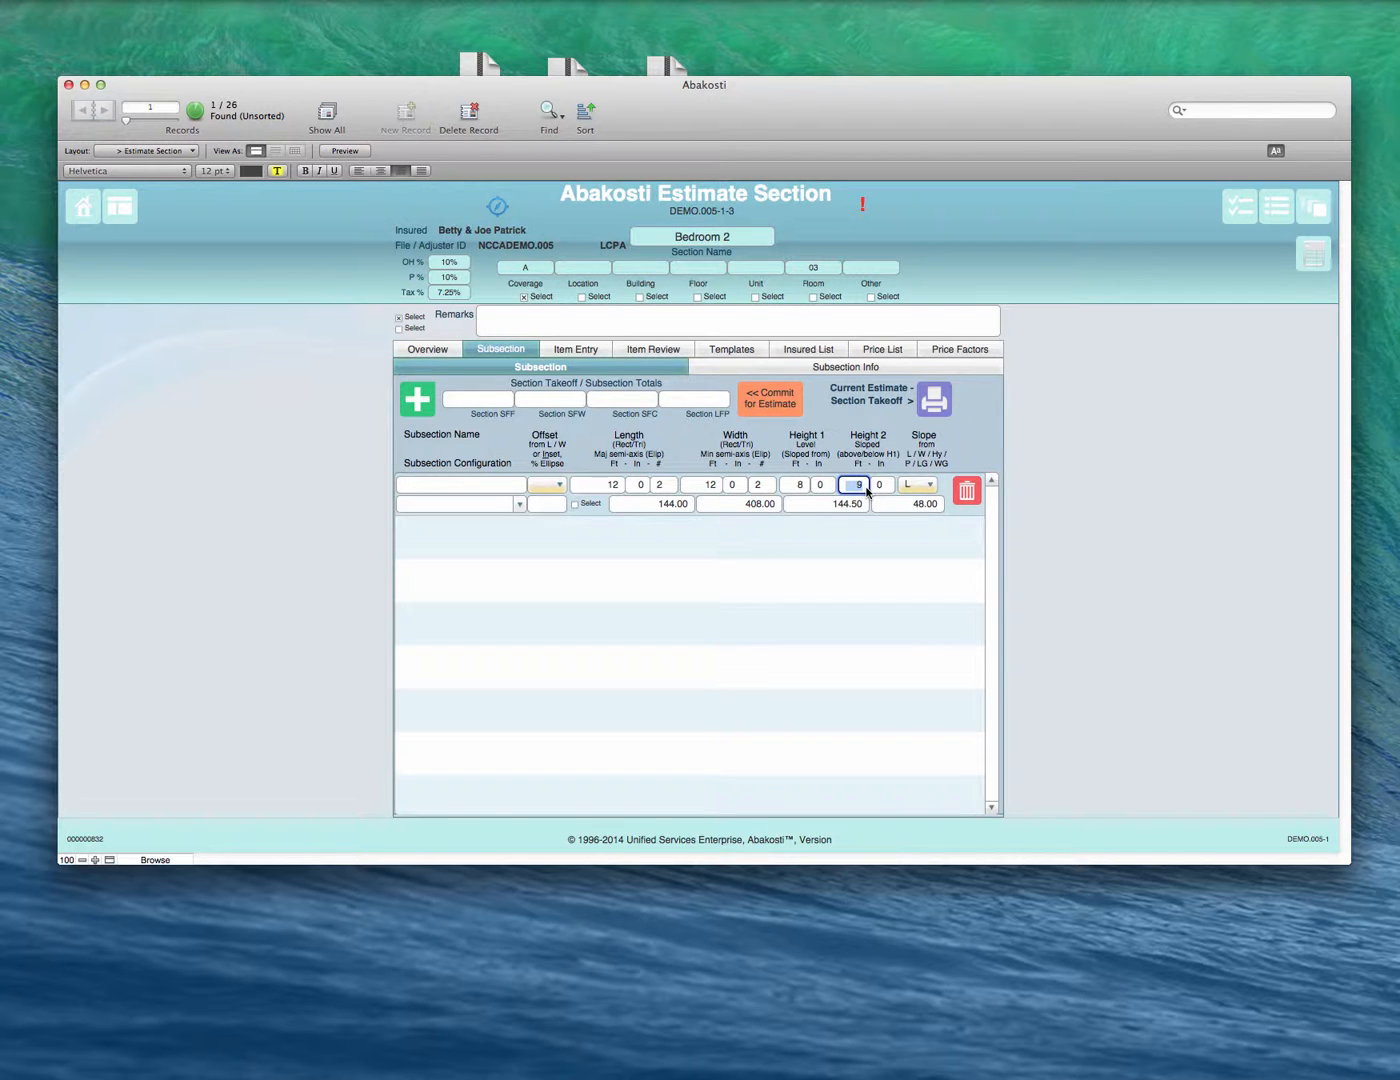
pyautogui.click(917, 486)
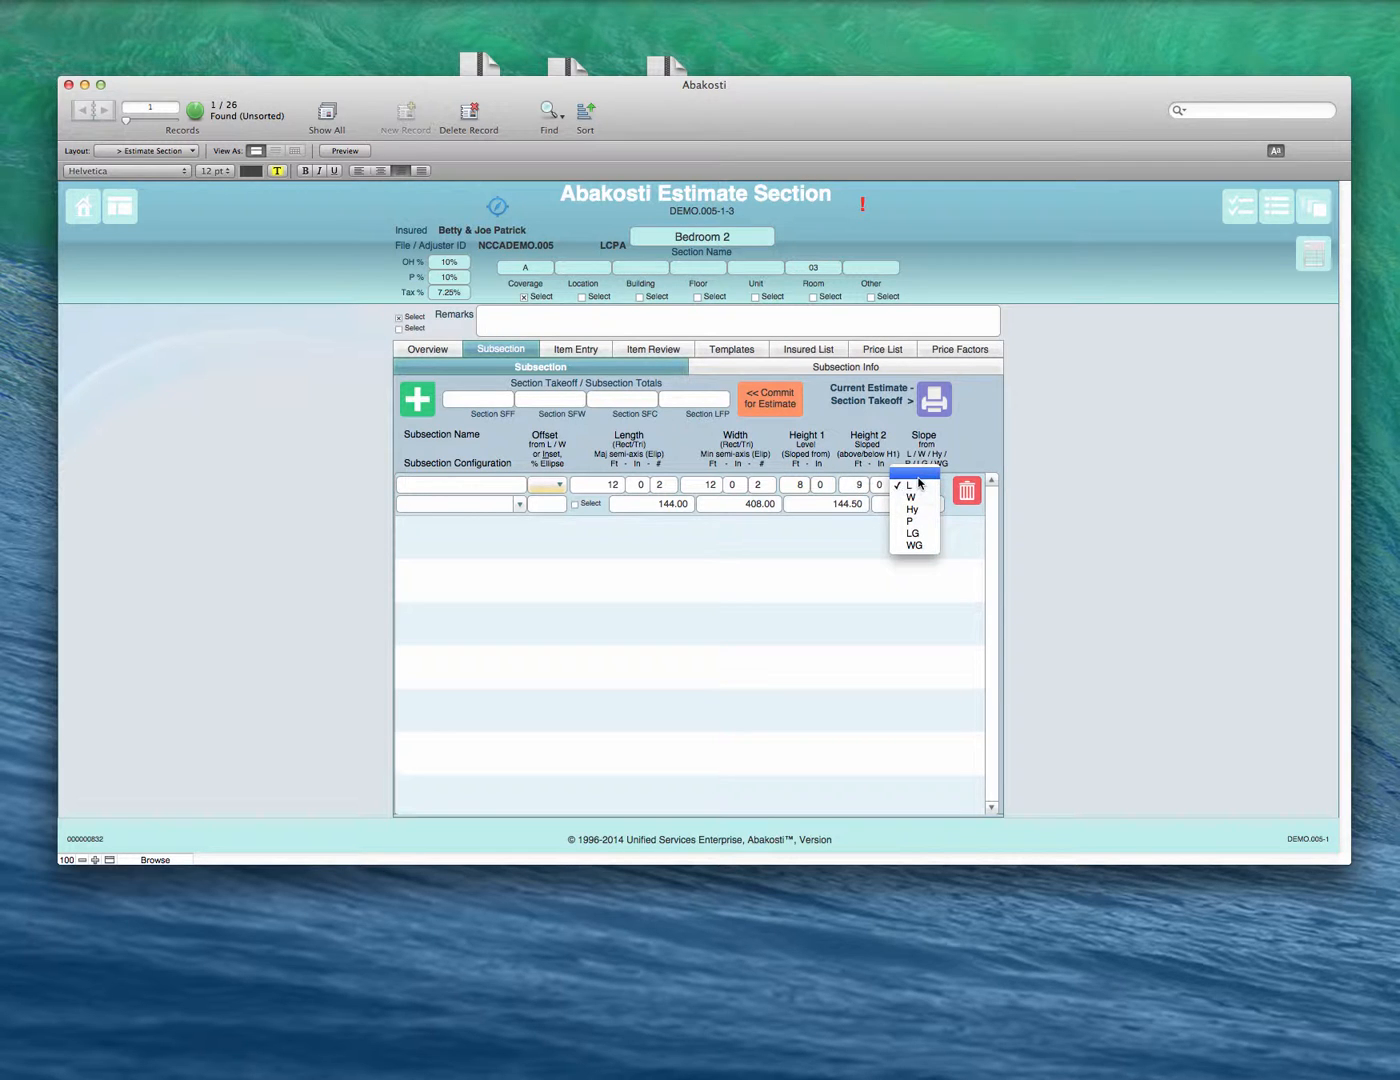
pyautogui.click(918, 476)
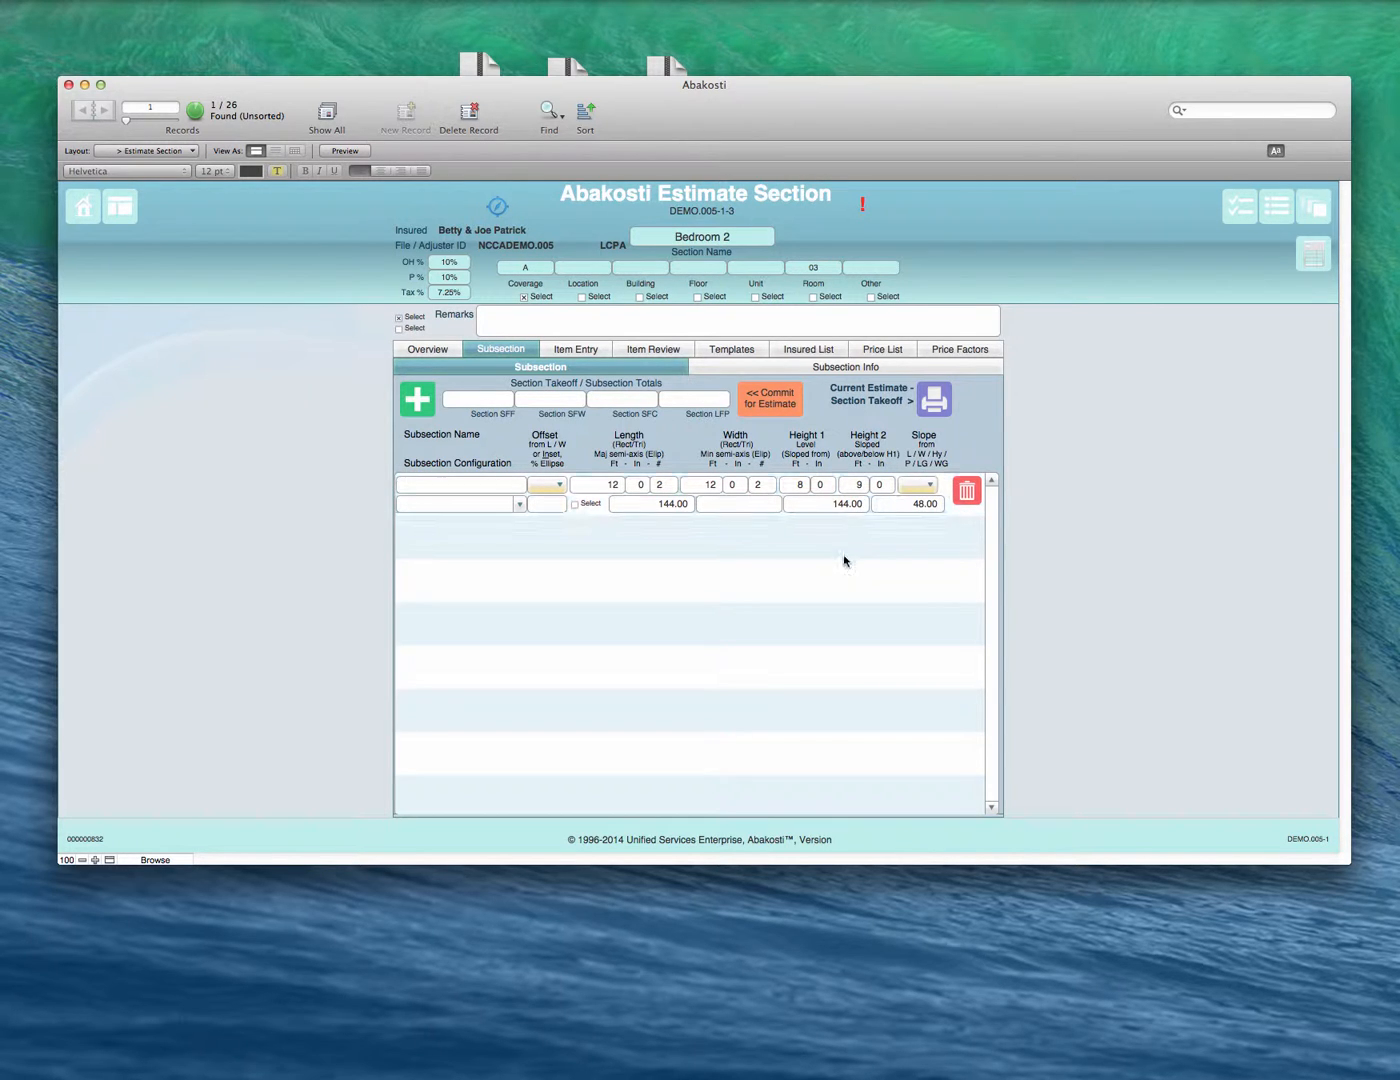
pyautogui.click(857, 485)
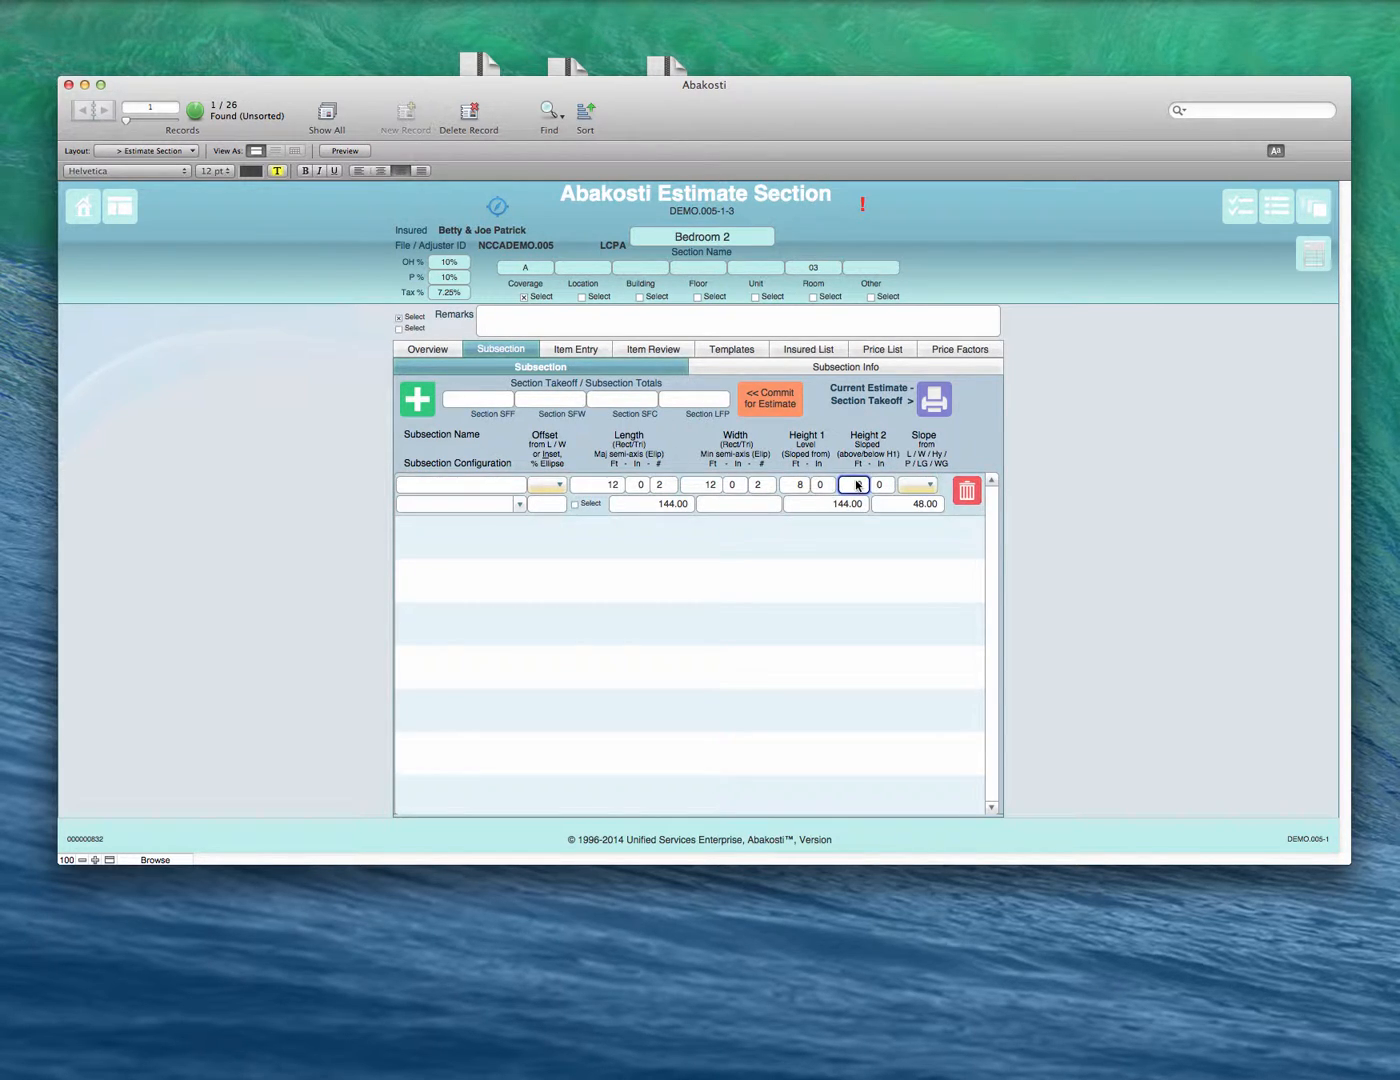
pyautogui.write('9')
pyautogui.click(846, 565)
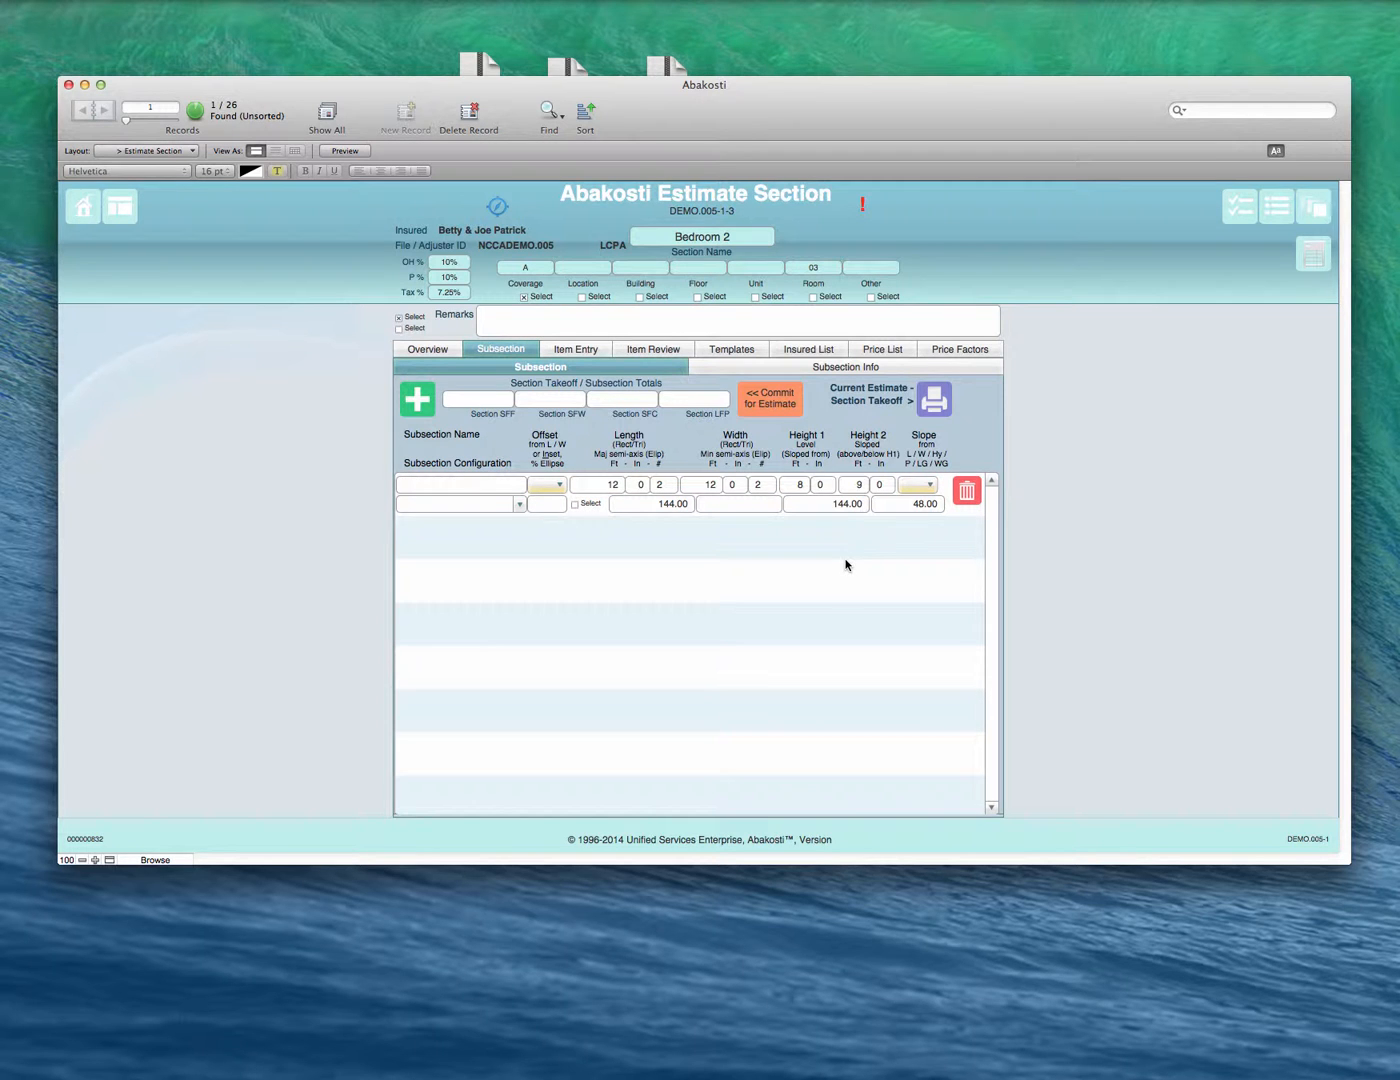
pyautogui.click(856, 485)
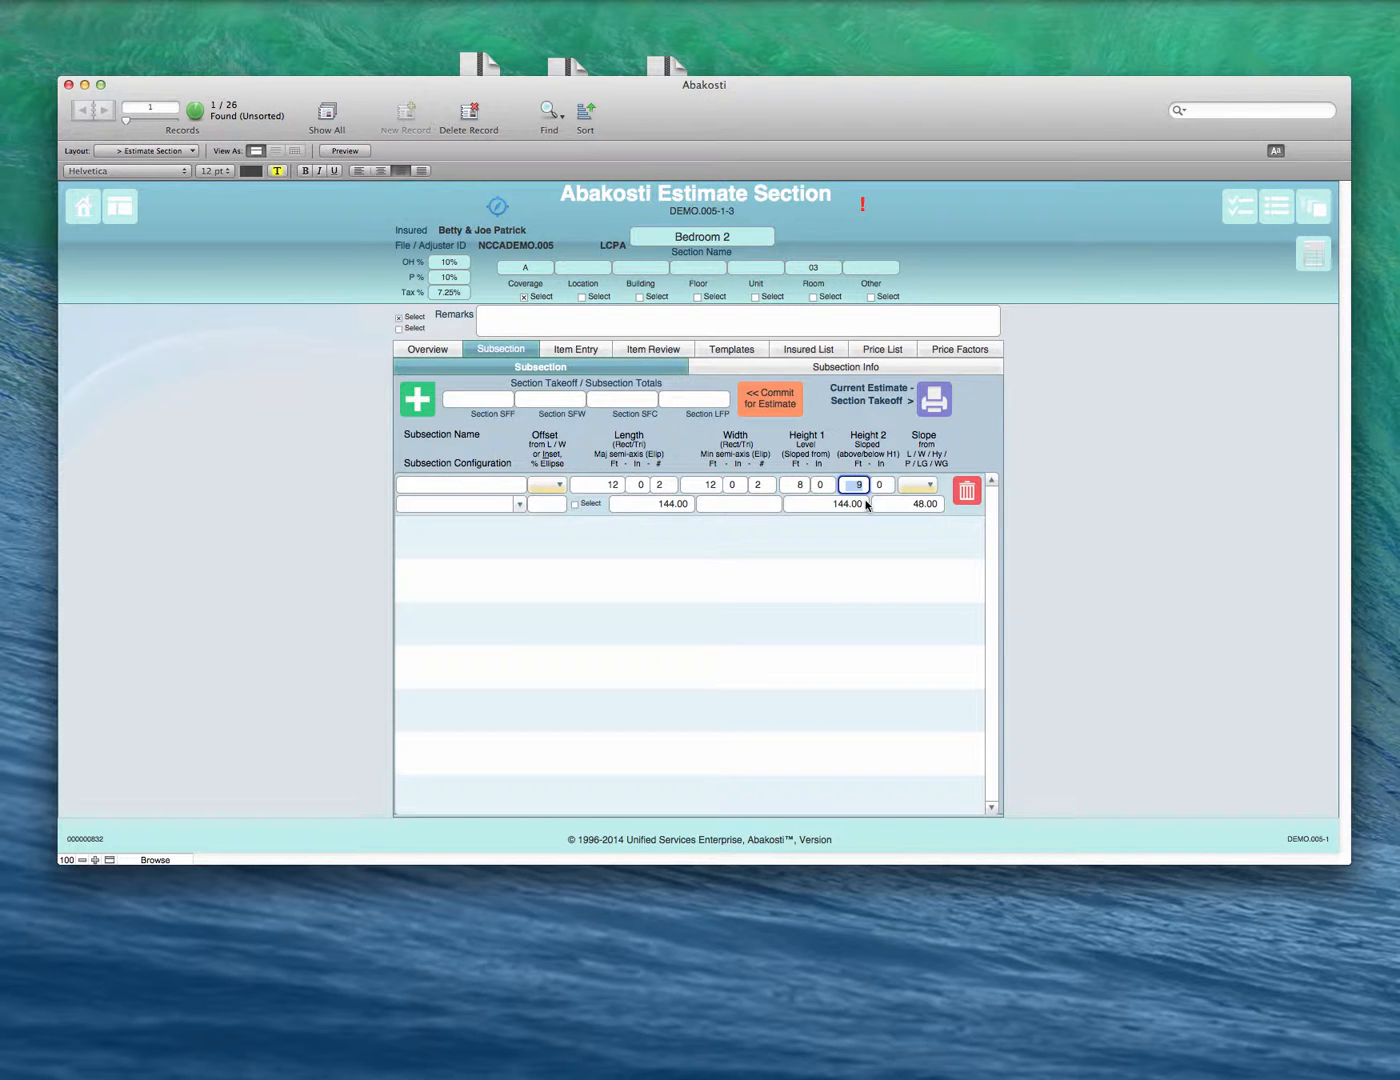
pyautogui.press('BackSpace')
pyautogui.click(866, 506)
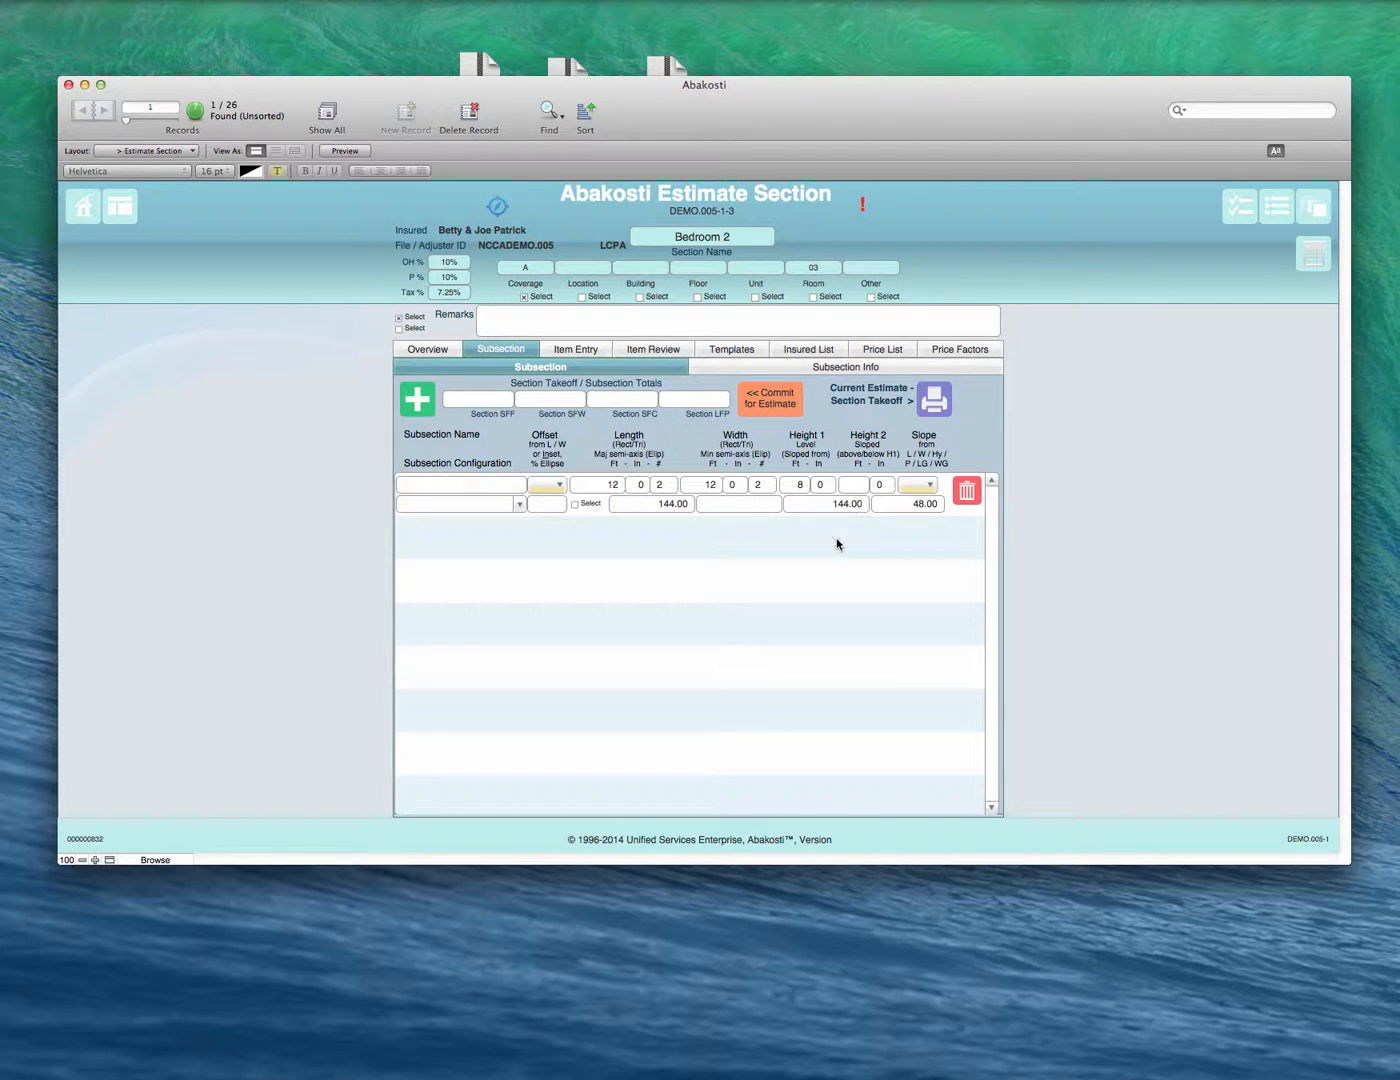
# - Clear the inches value of Height 2 and commit the subsection totals for the estimate
pyautogui.click(743, 508)
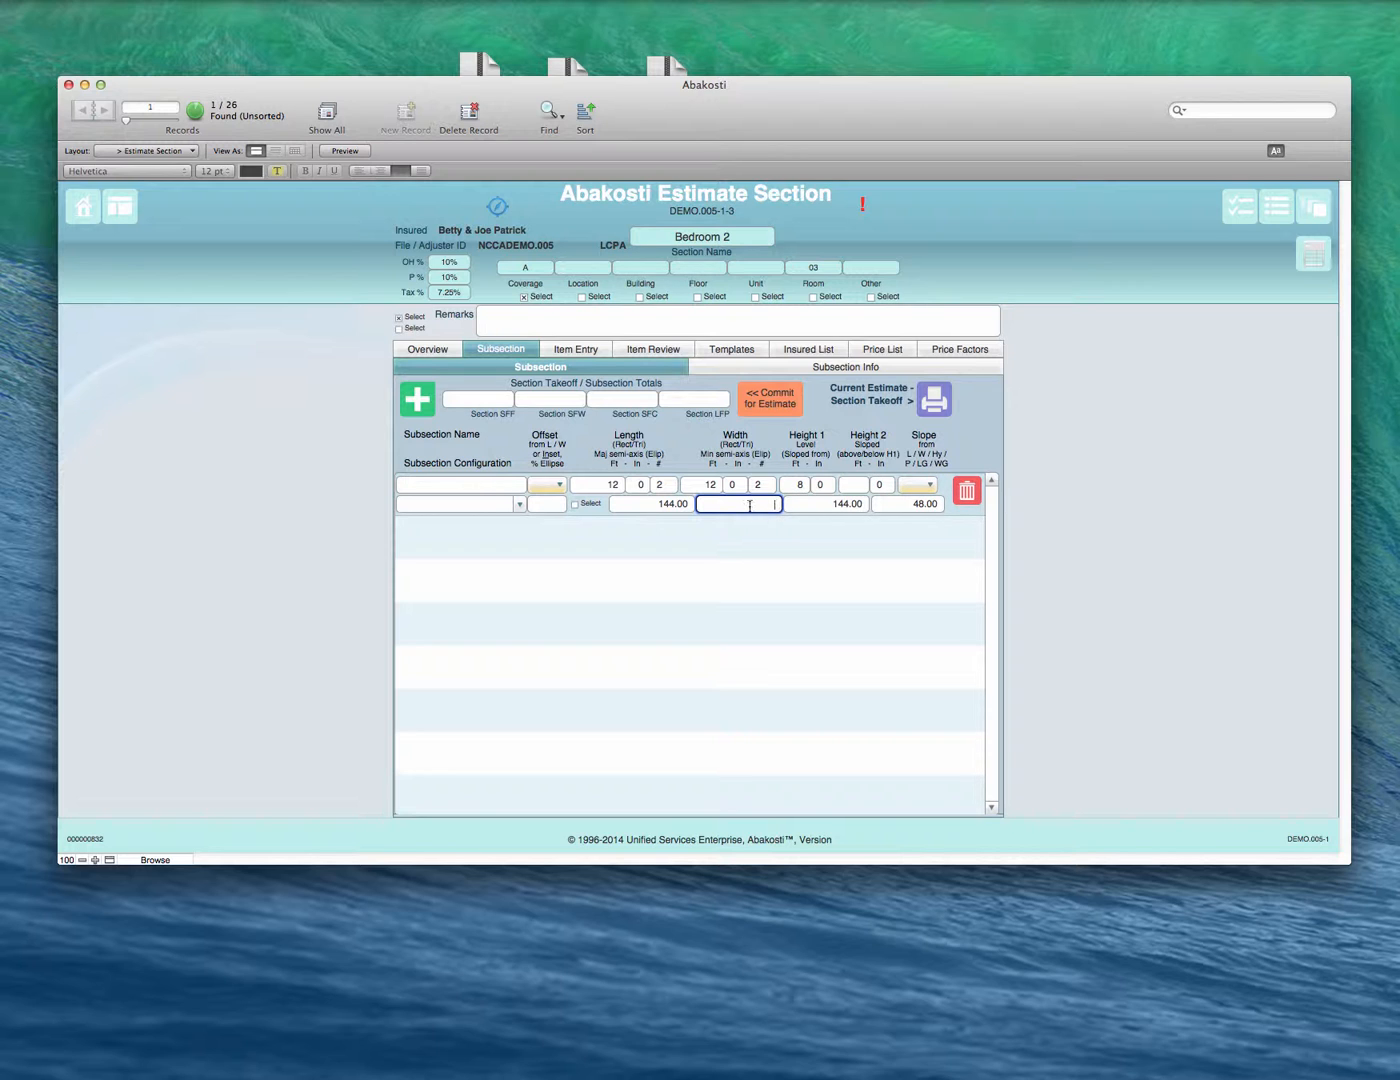
pyautogui.click(880, 485)
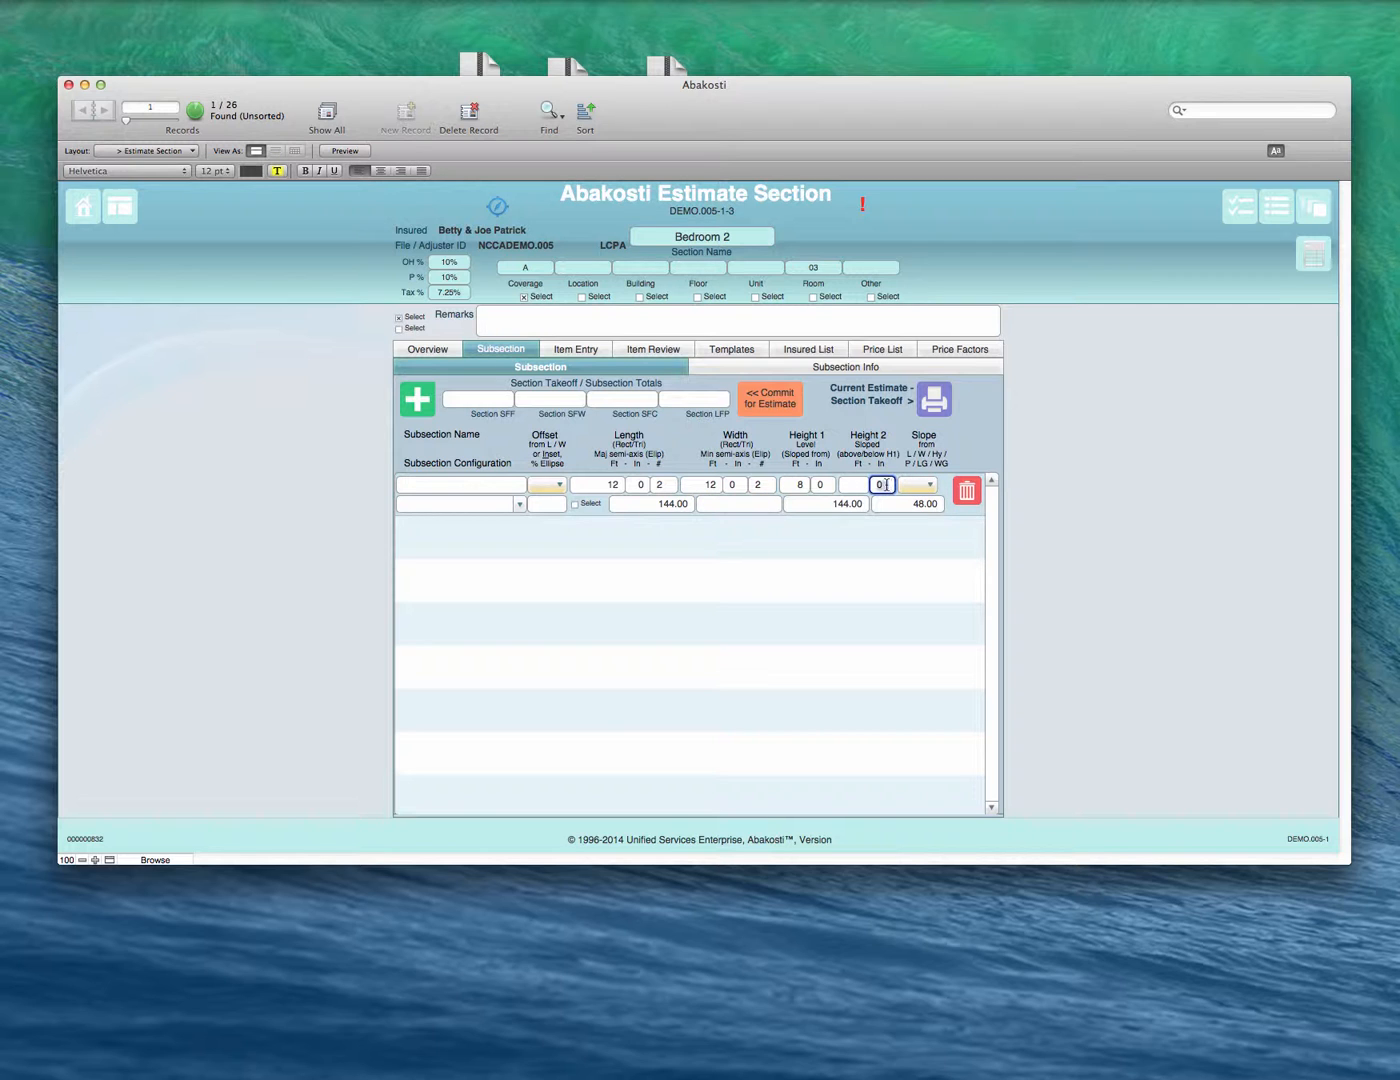
pyautogui.click(894, 545)
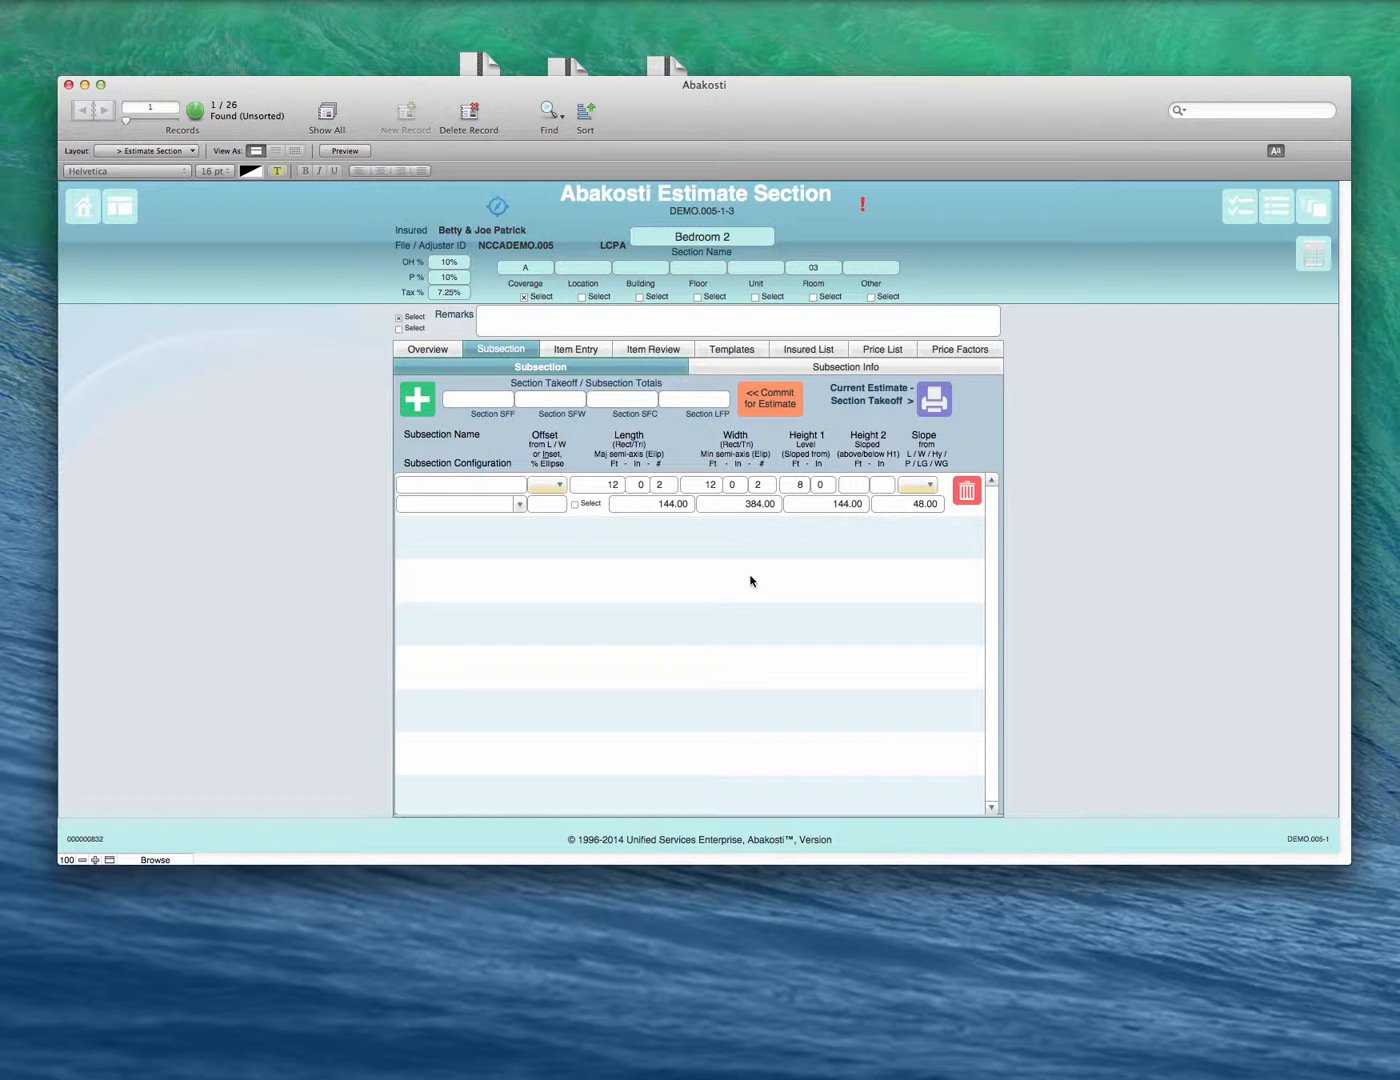
pyautogui.click(765, 404)
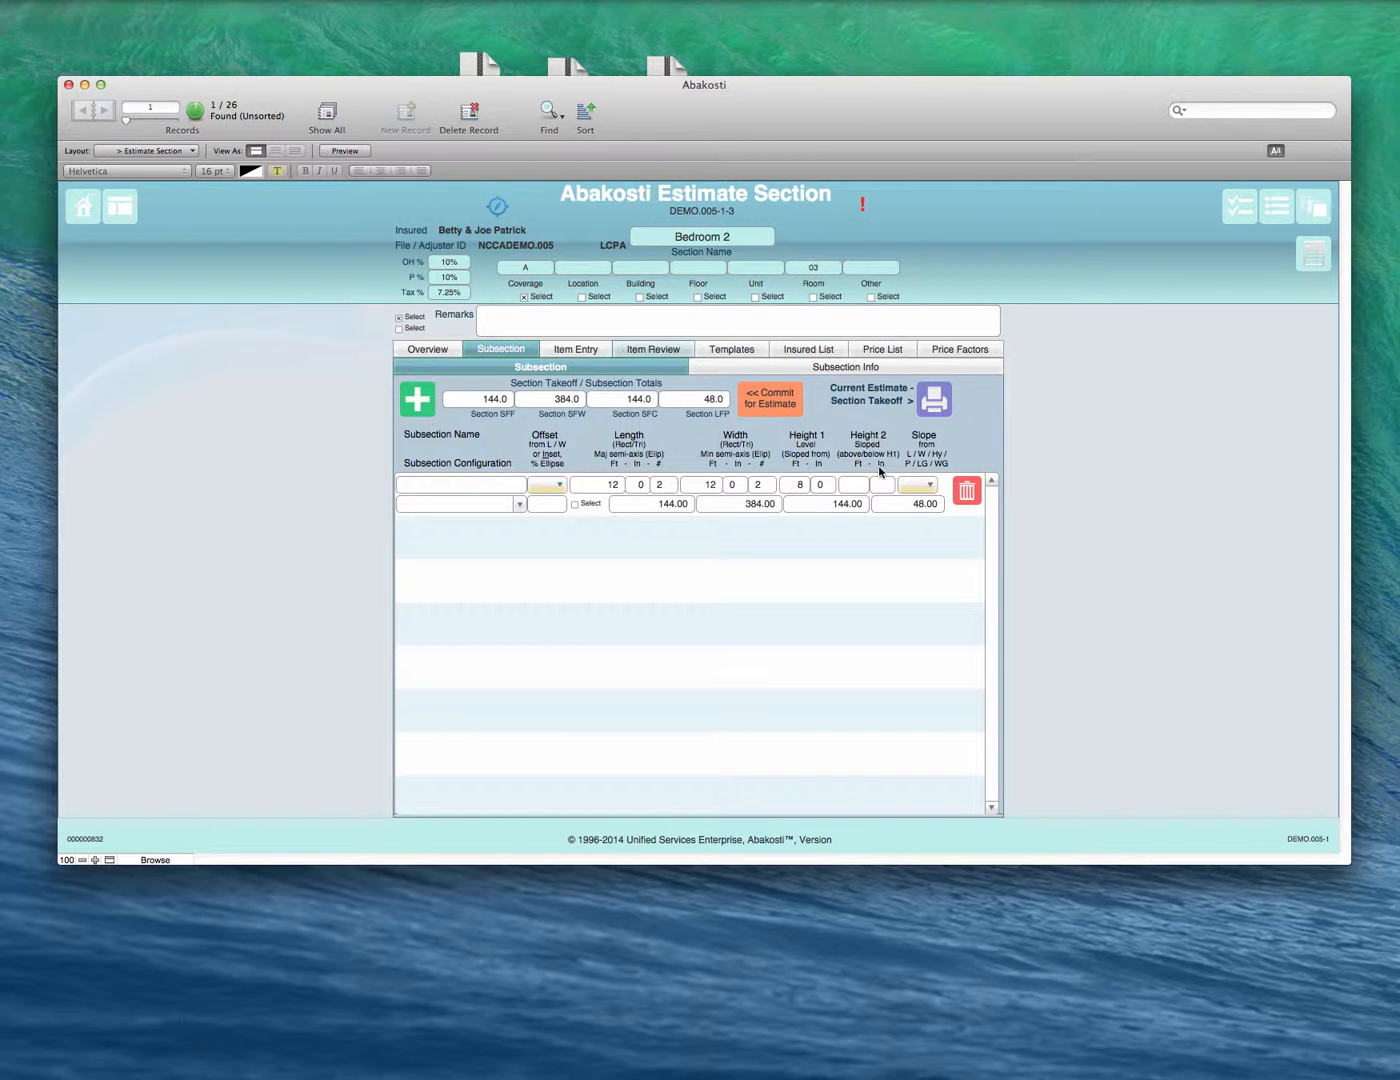
# - Review Bedroom 2's line items and set the quantities to 144 for Flooring Cleaning and 384 for Paint Plaster or Drywall
pyautogui.click(627, 353)
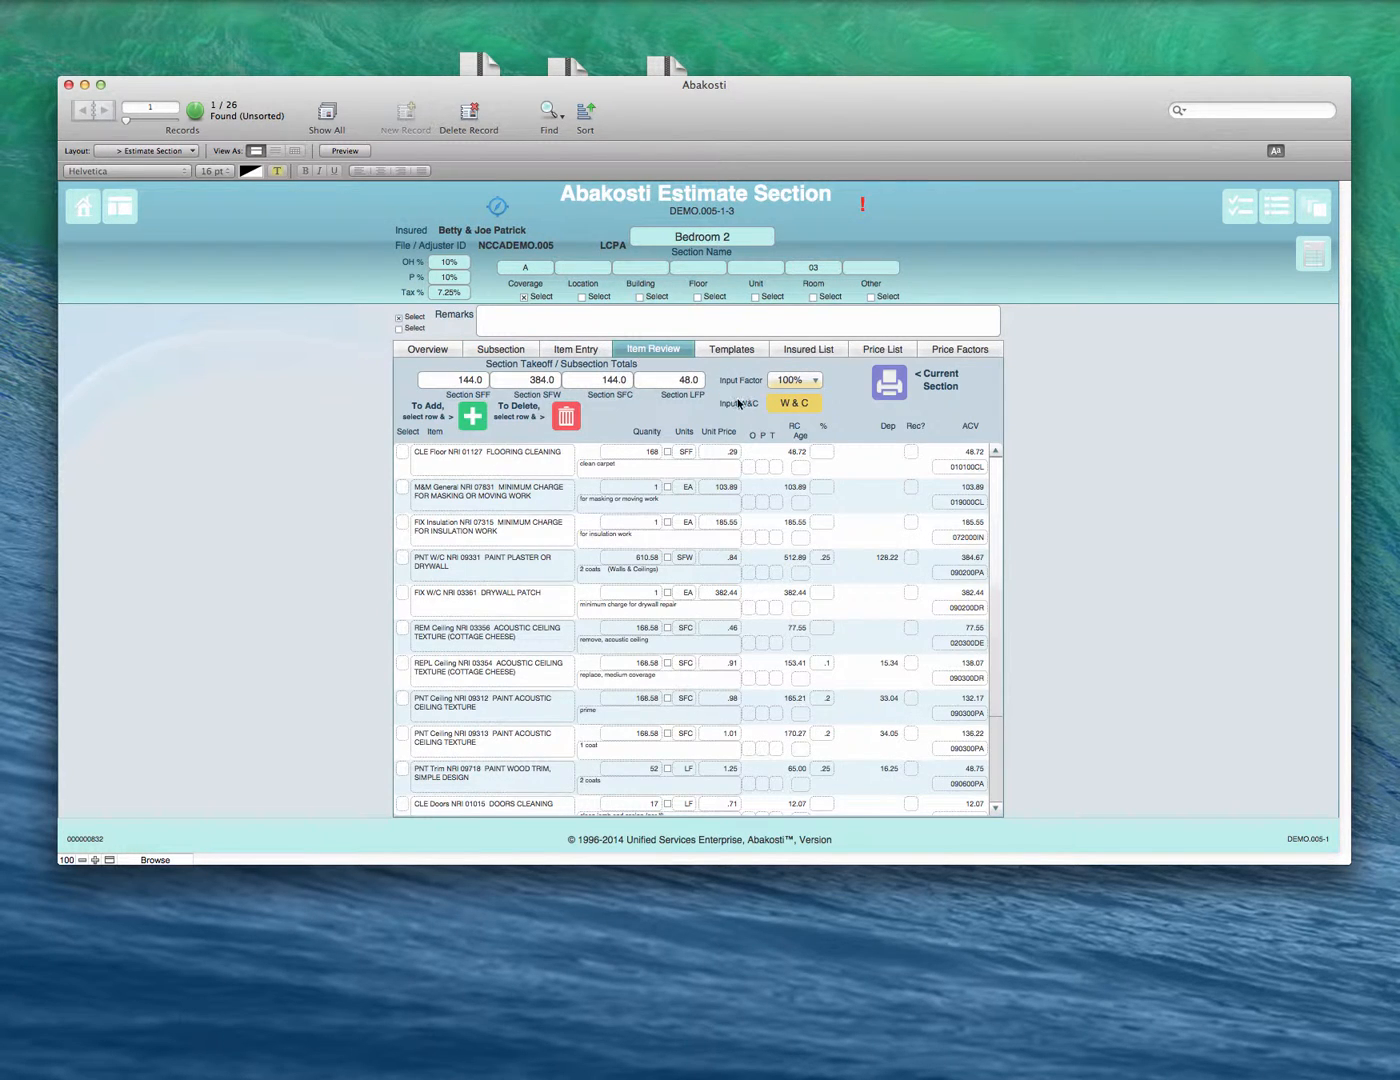
pyautogui.click(648, 451)
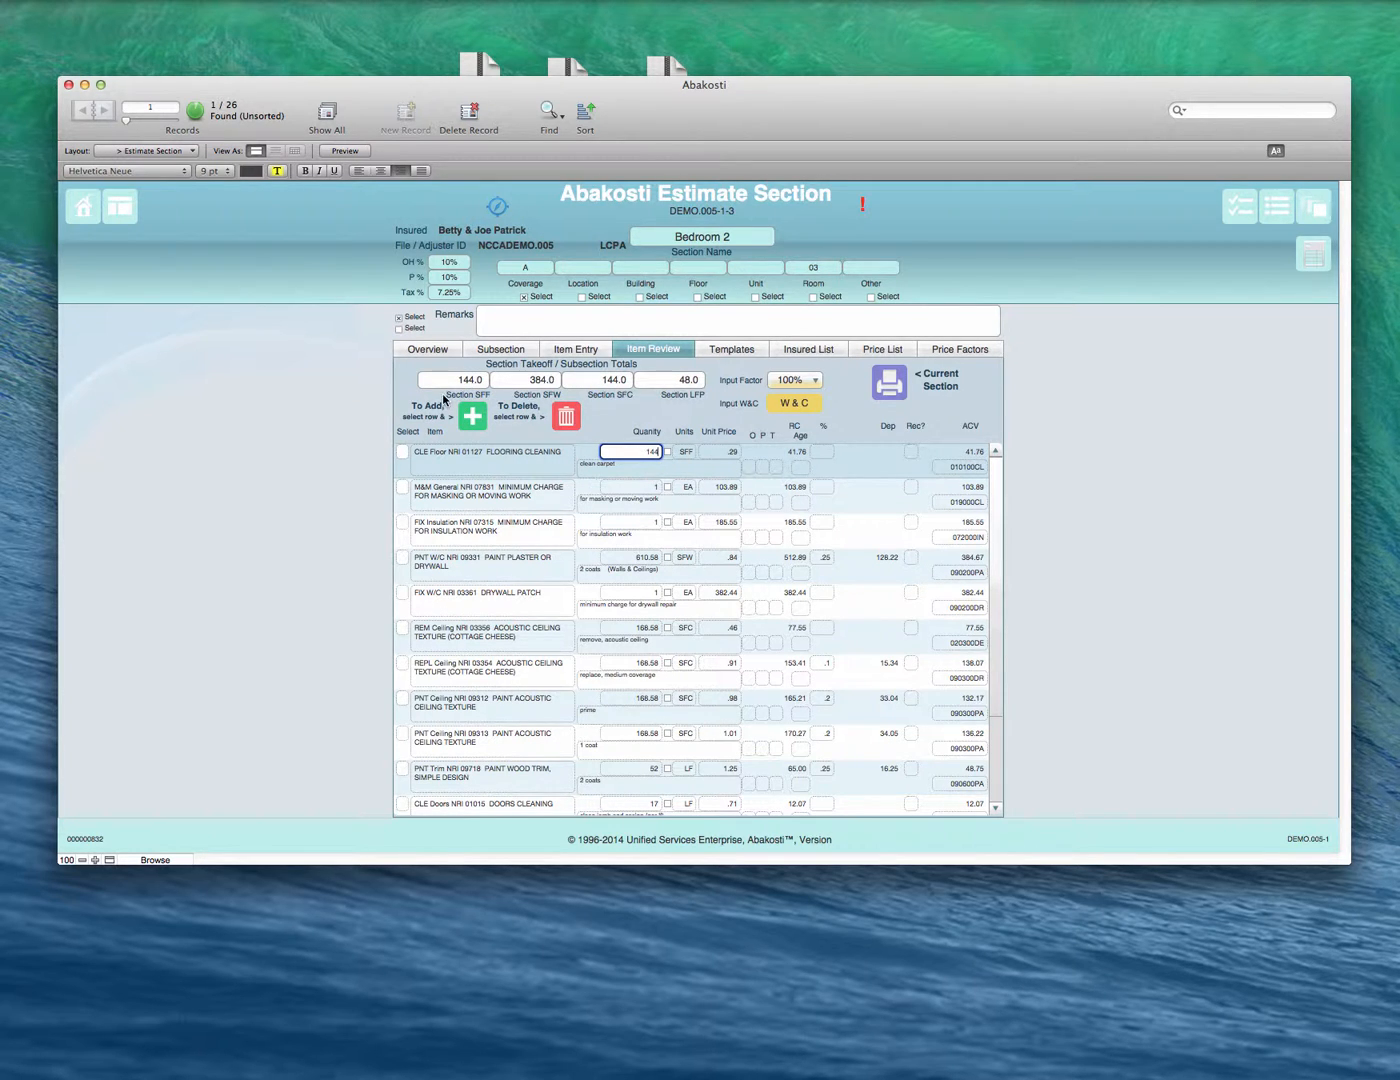
pyautogui.click(647, 557)
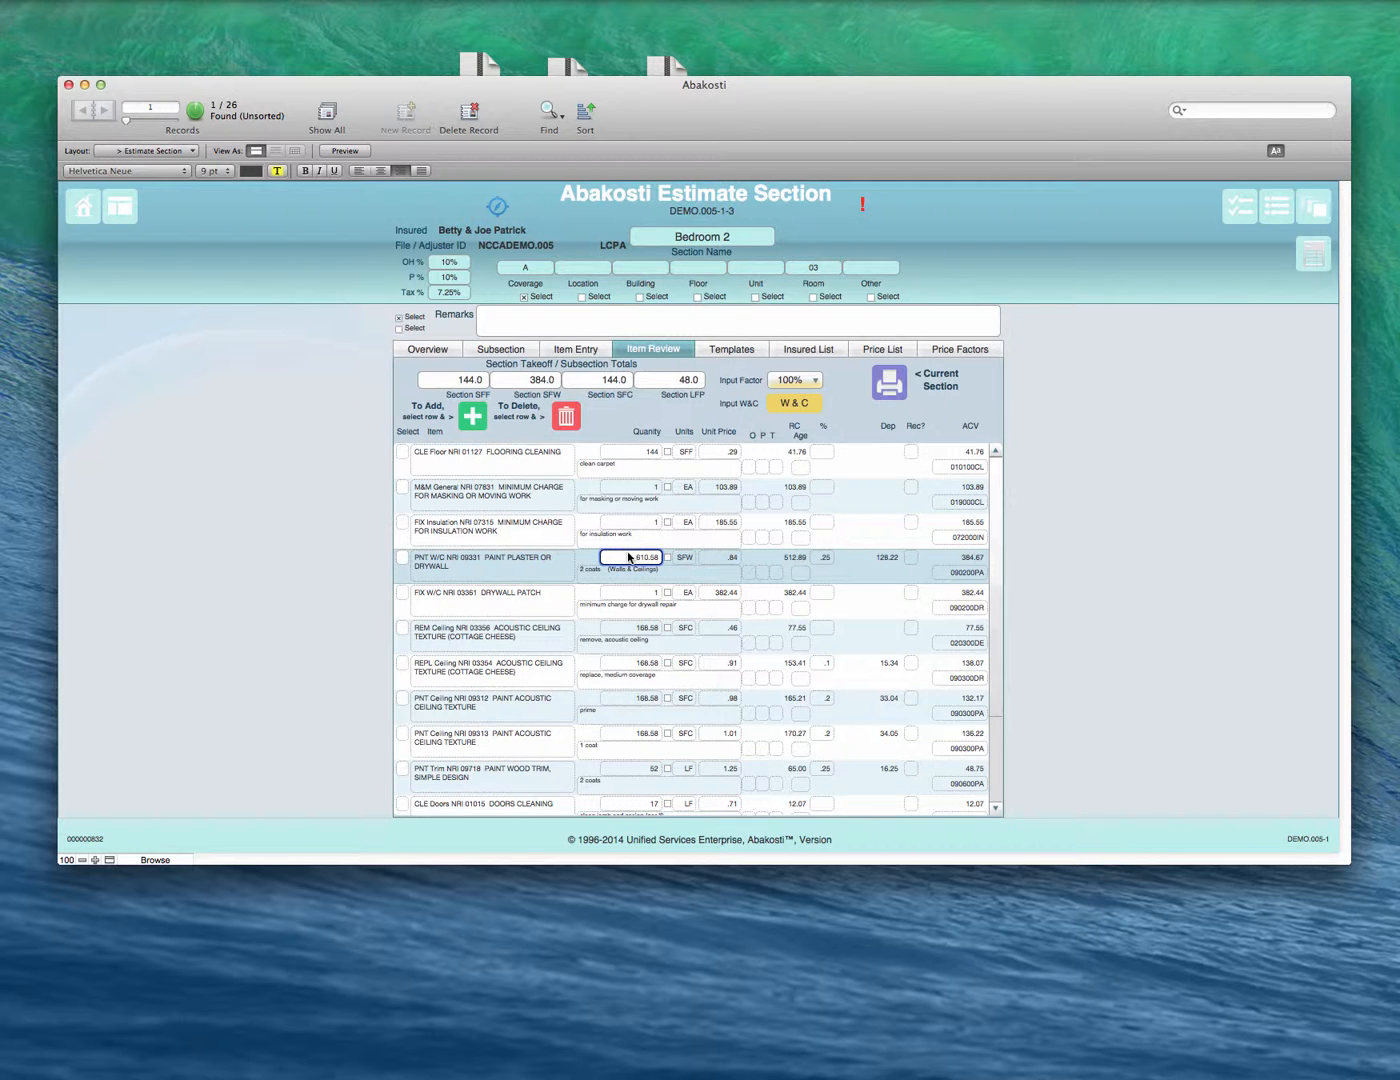
pyautogui.click(550, 382)
# - Set the quantities of the four acoustic ceiling texture items, covering removal, replacement, prime and 1 coat, to 144 each
pyautogui.click(530, 644)
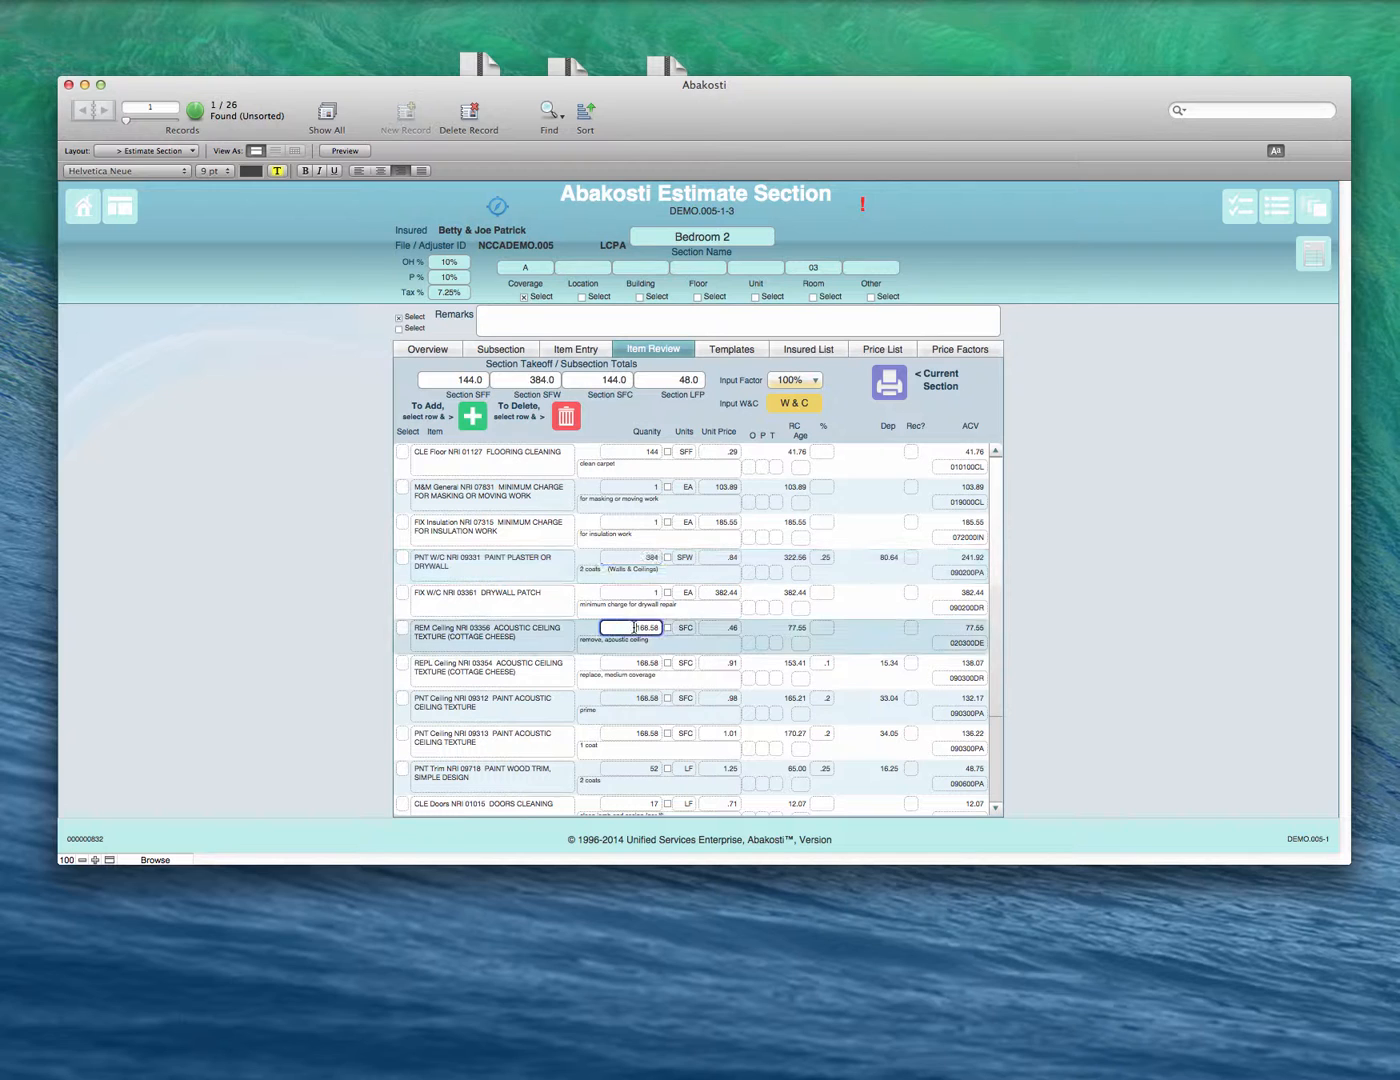
pyautogui.click(615, 382)
pyautogui.click(644, 663)
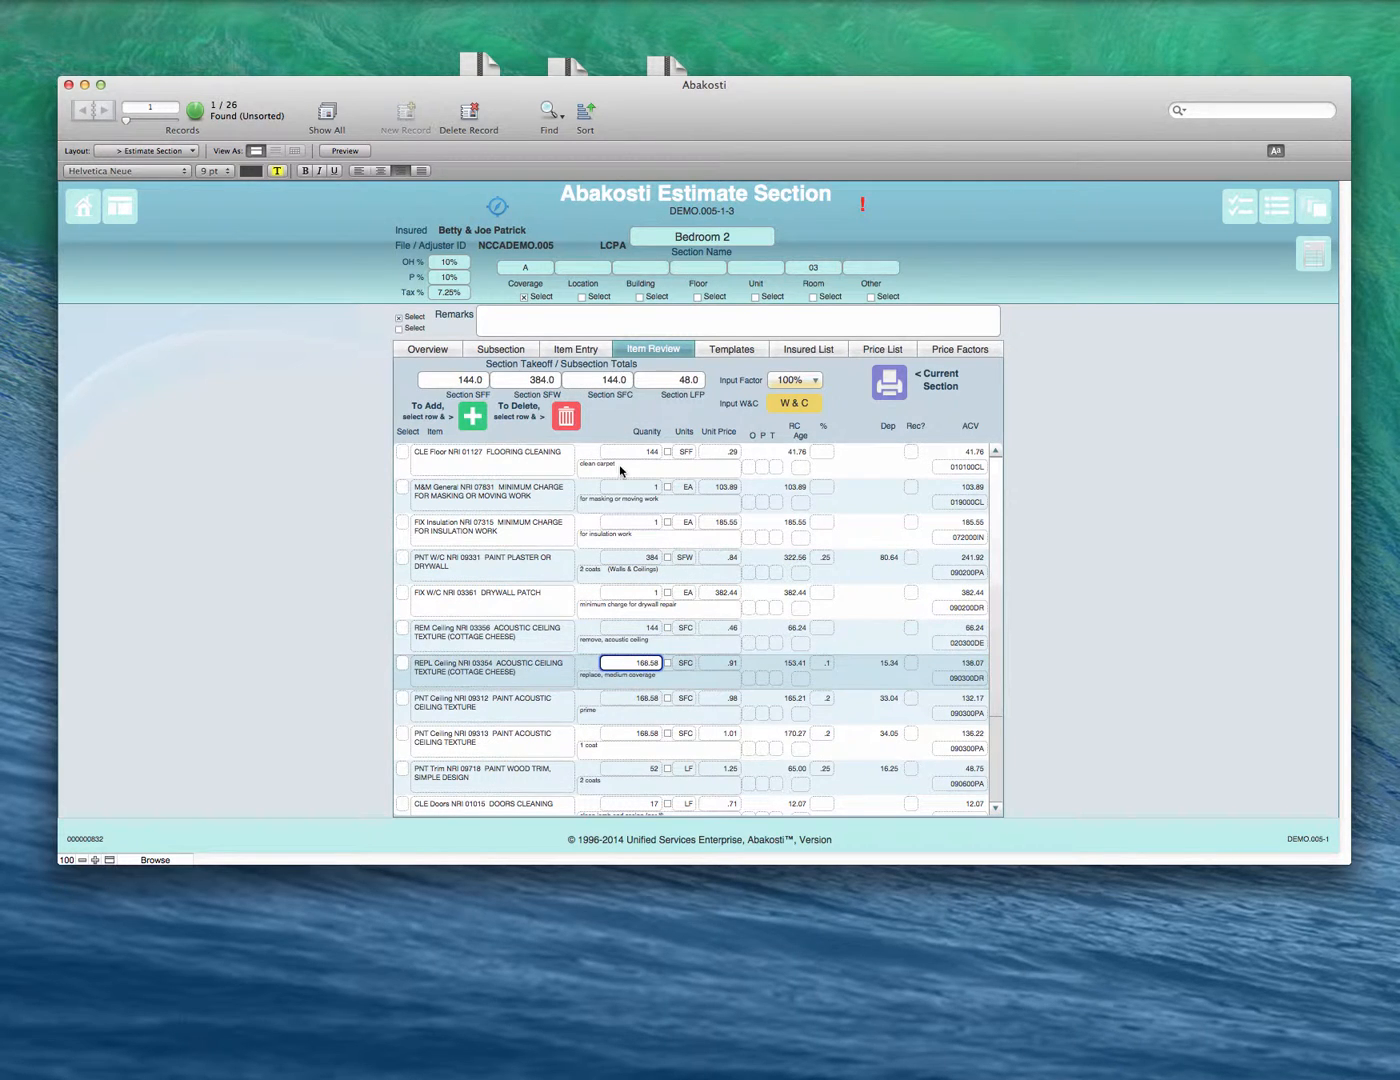
pyautogui.click(595, 380)
pyautogui.click(639, 700)
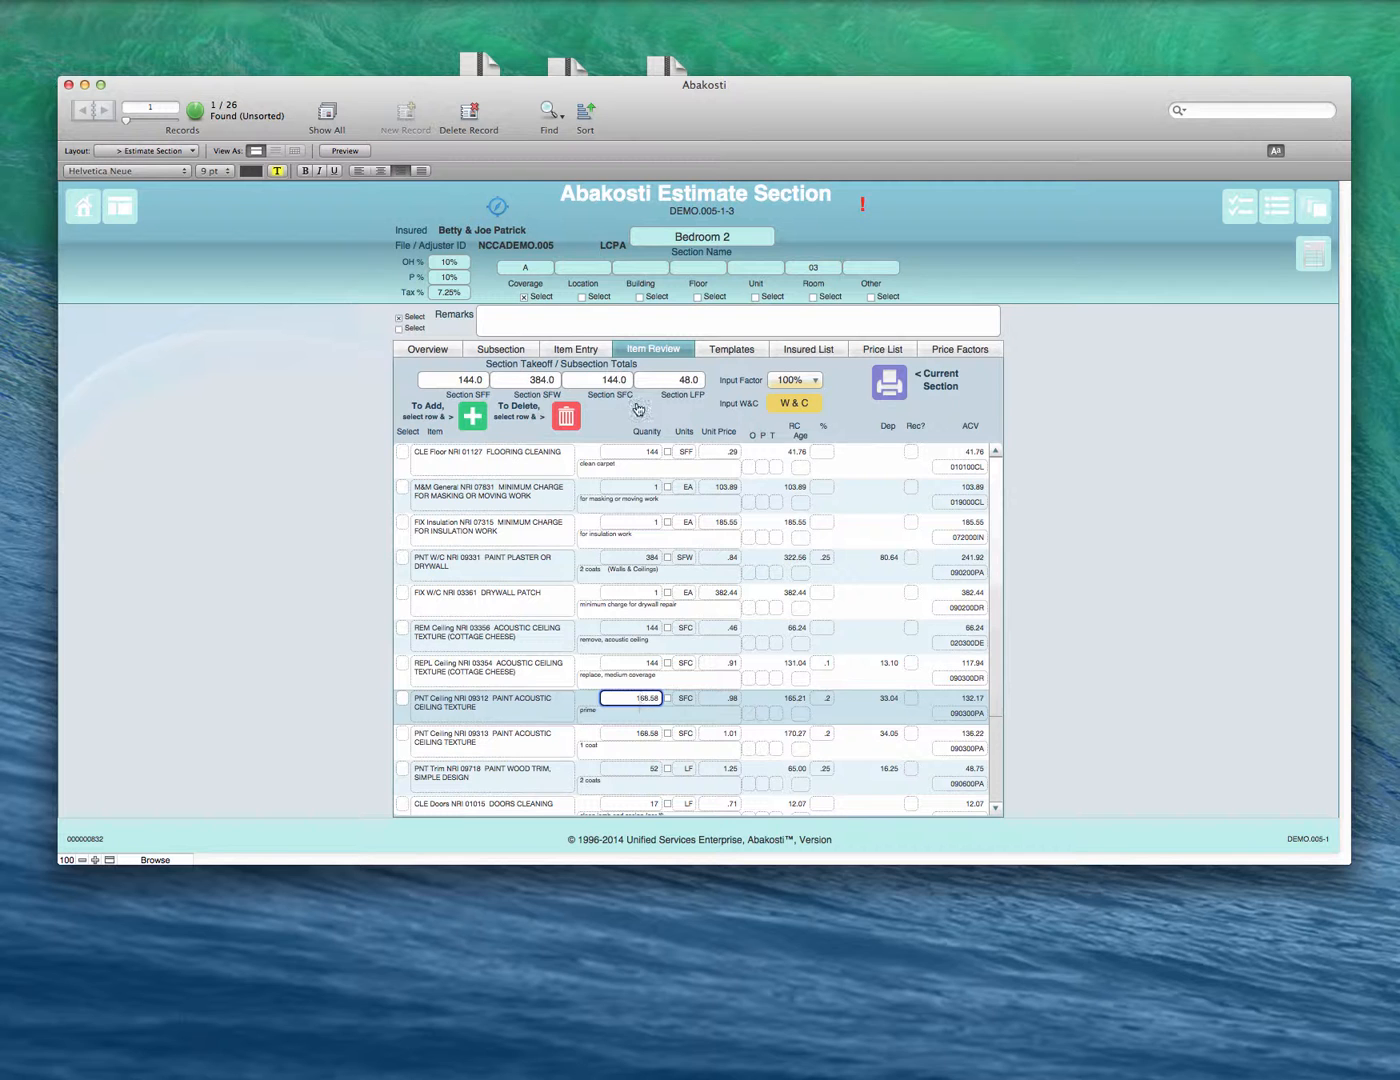
pyautogui.click(608, 382)
pyautogui.click(630, 733)
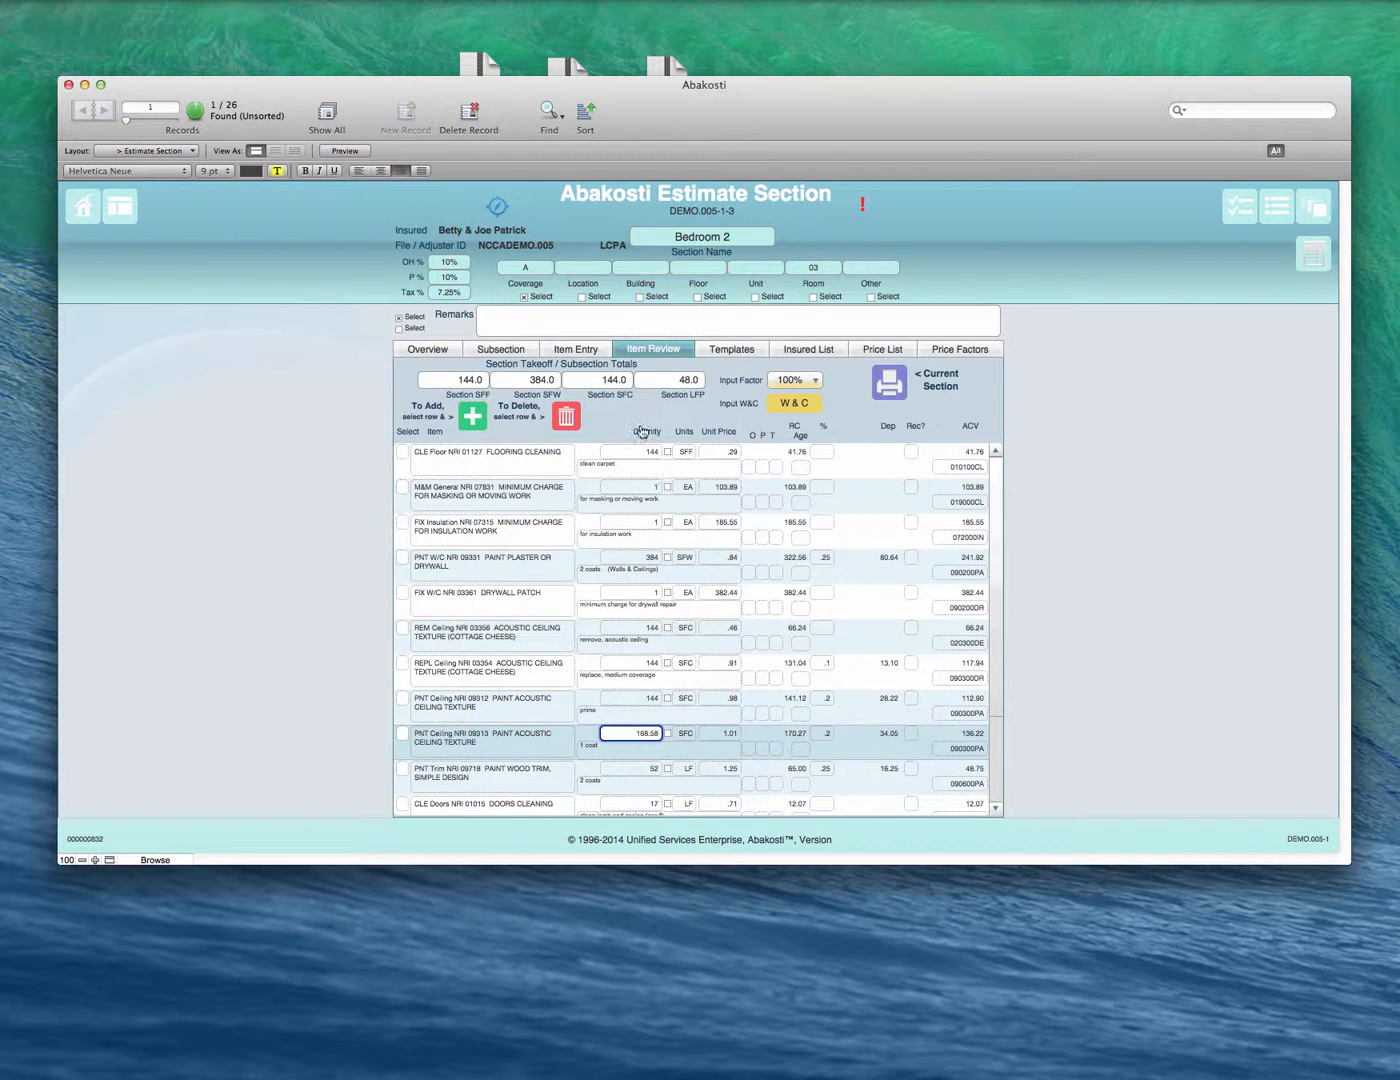
pyautogui.click(610, 381)
# - Set the quantity of the Paint Wood Trim, Simple Design item to 48
pyautogui.scroll(-3, 656, 672)
pyautogui.click(647, 689)
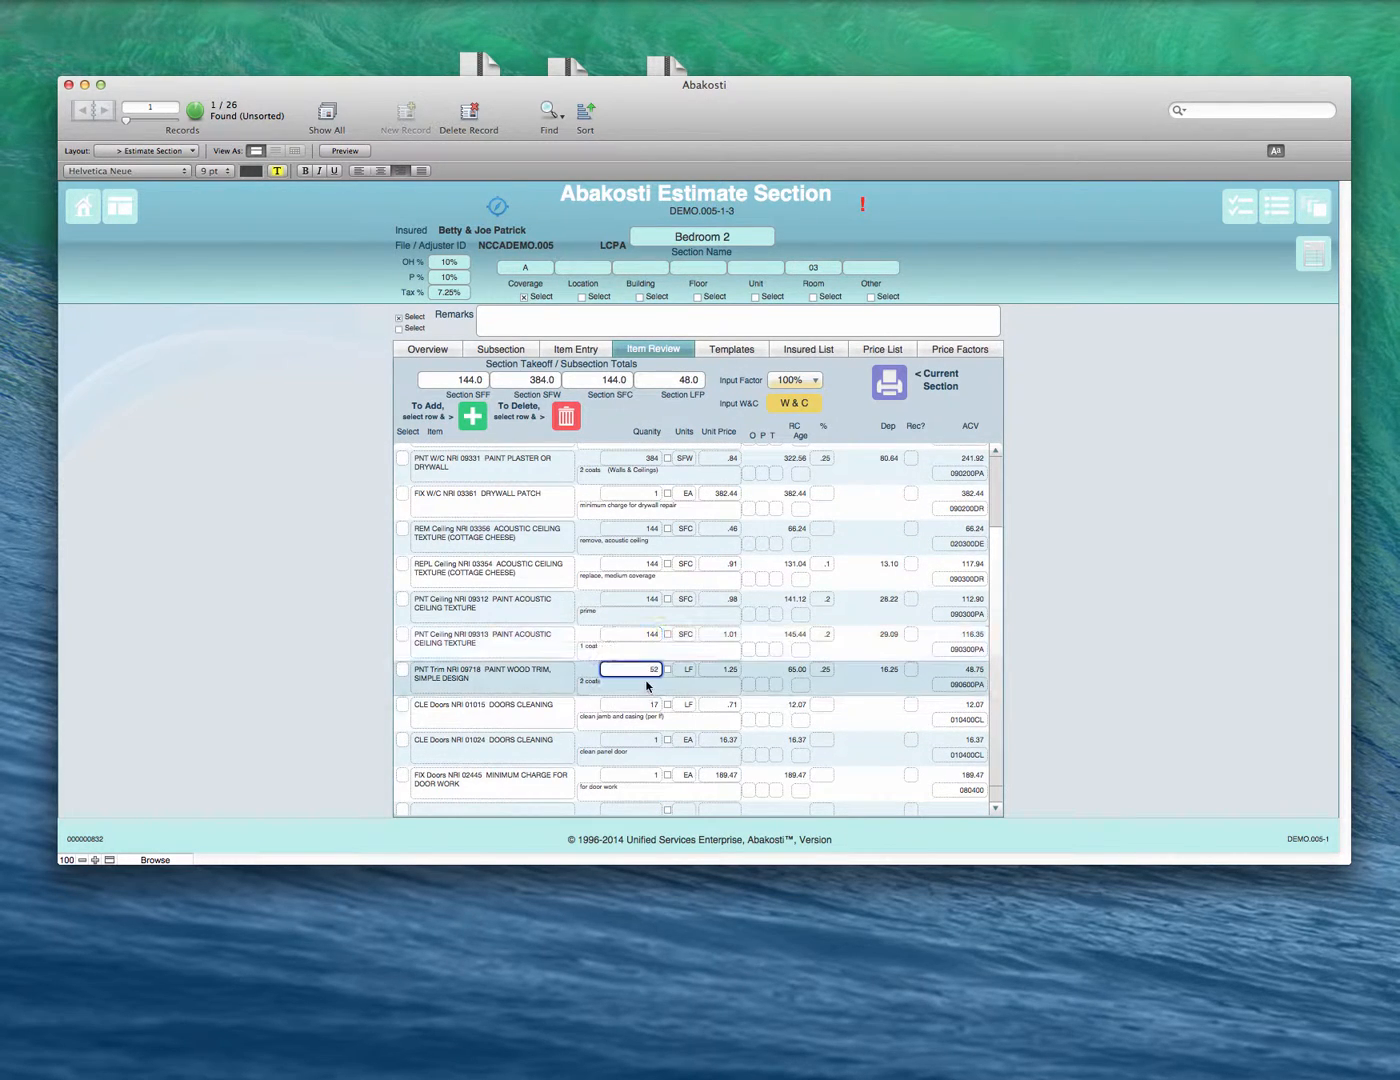
pyautogui.click(667, 381)
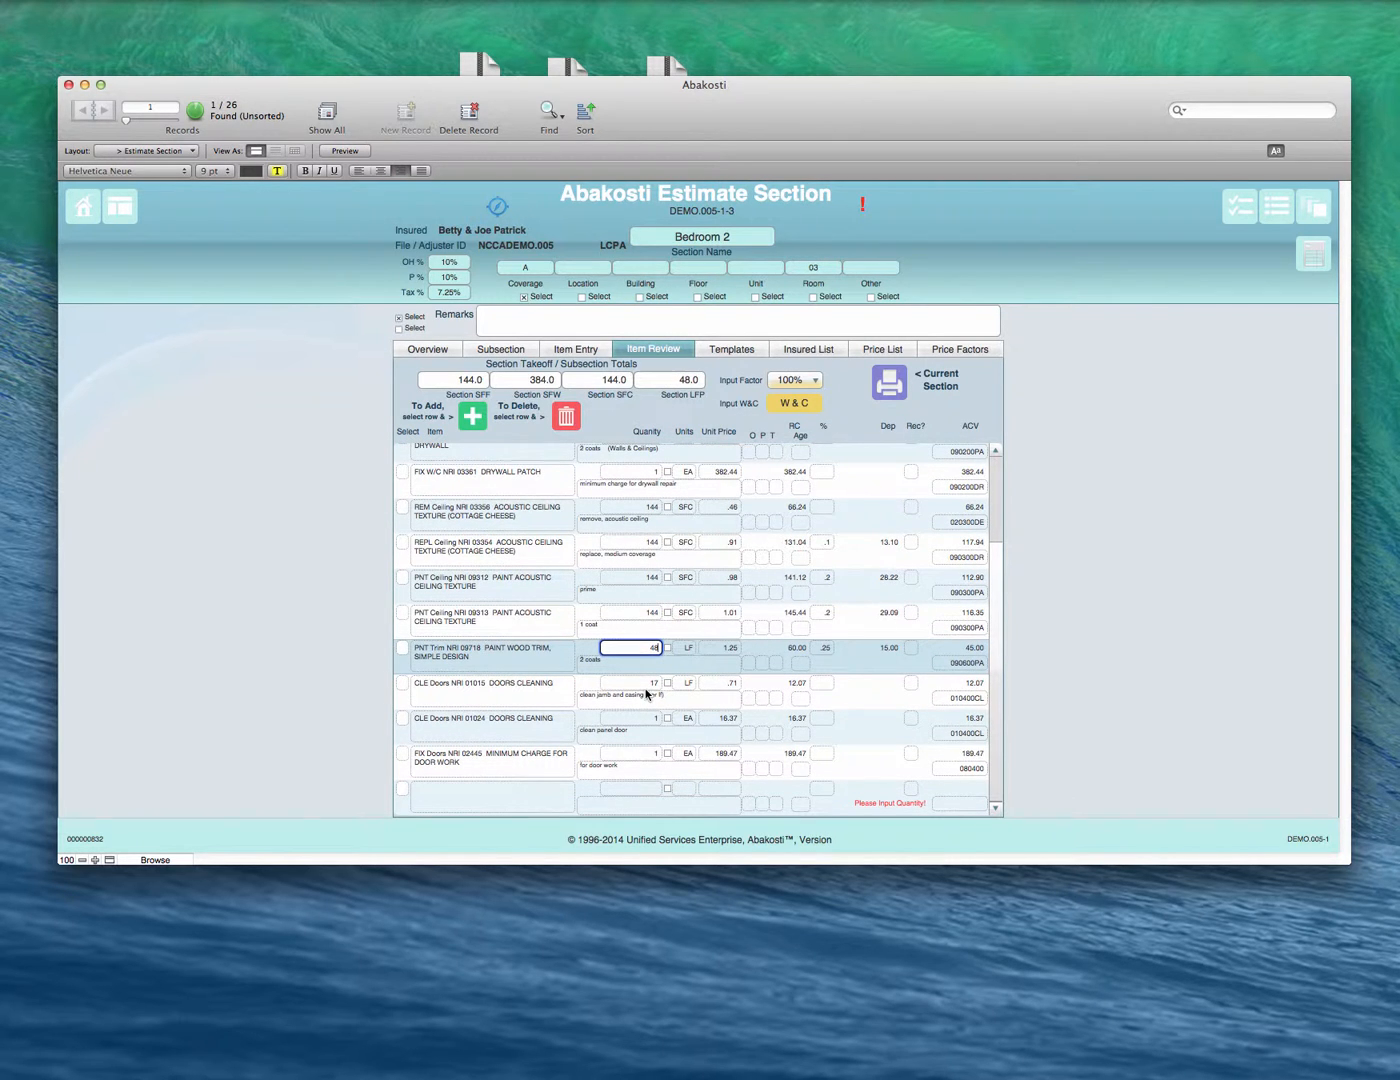
# - Delete the door work minimum charge and both Doors Cleaning line items from Bedroom 2
pyautogui.click(624, 687)
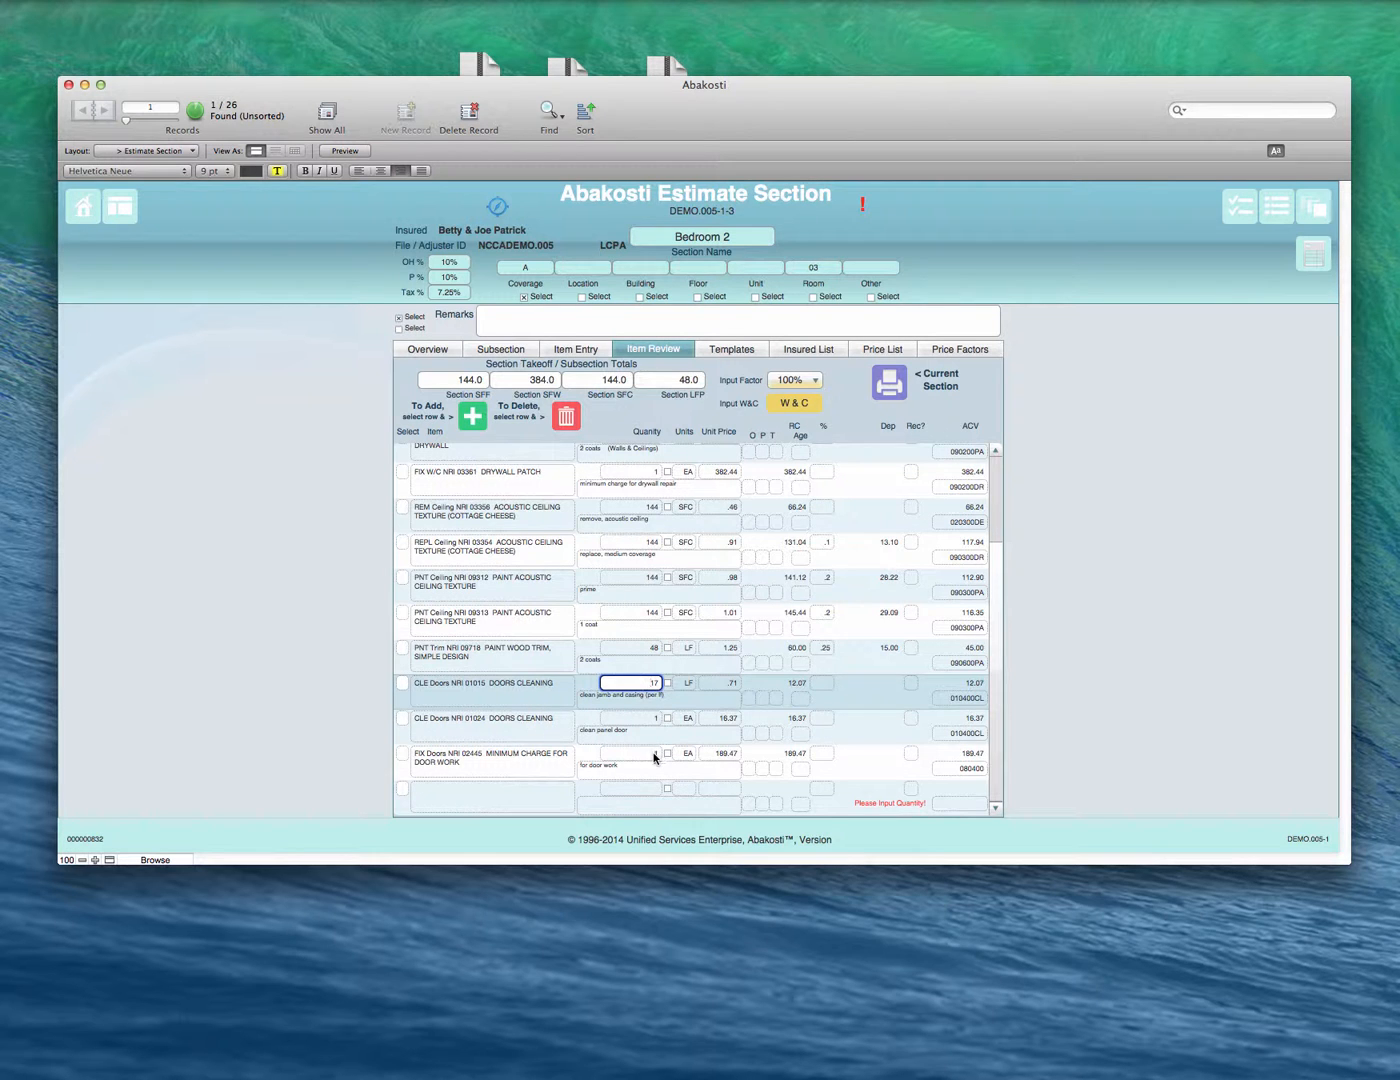
pyautogui.click(430, 698)
pyautogui.click(452, 762)
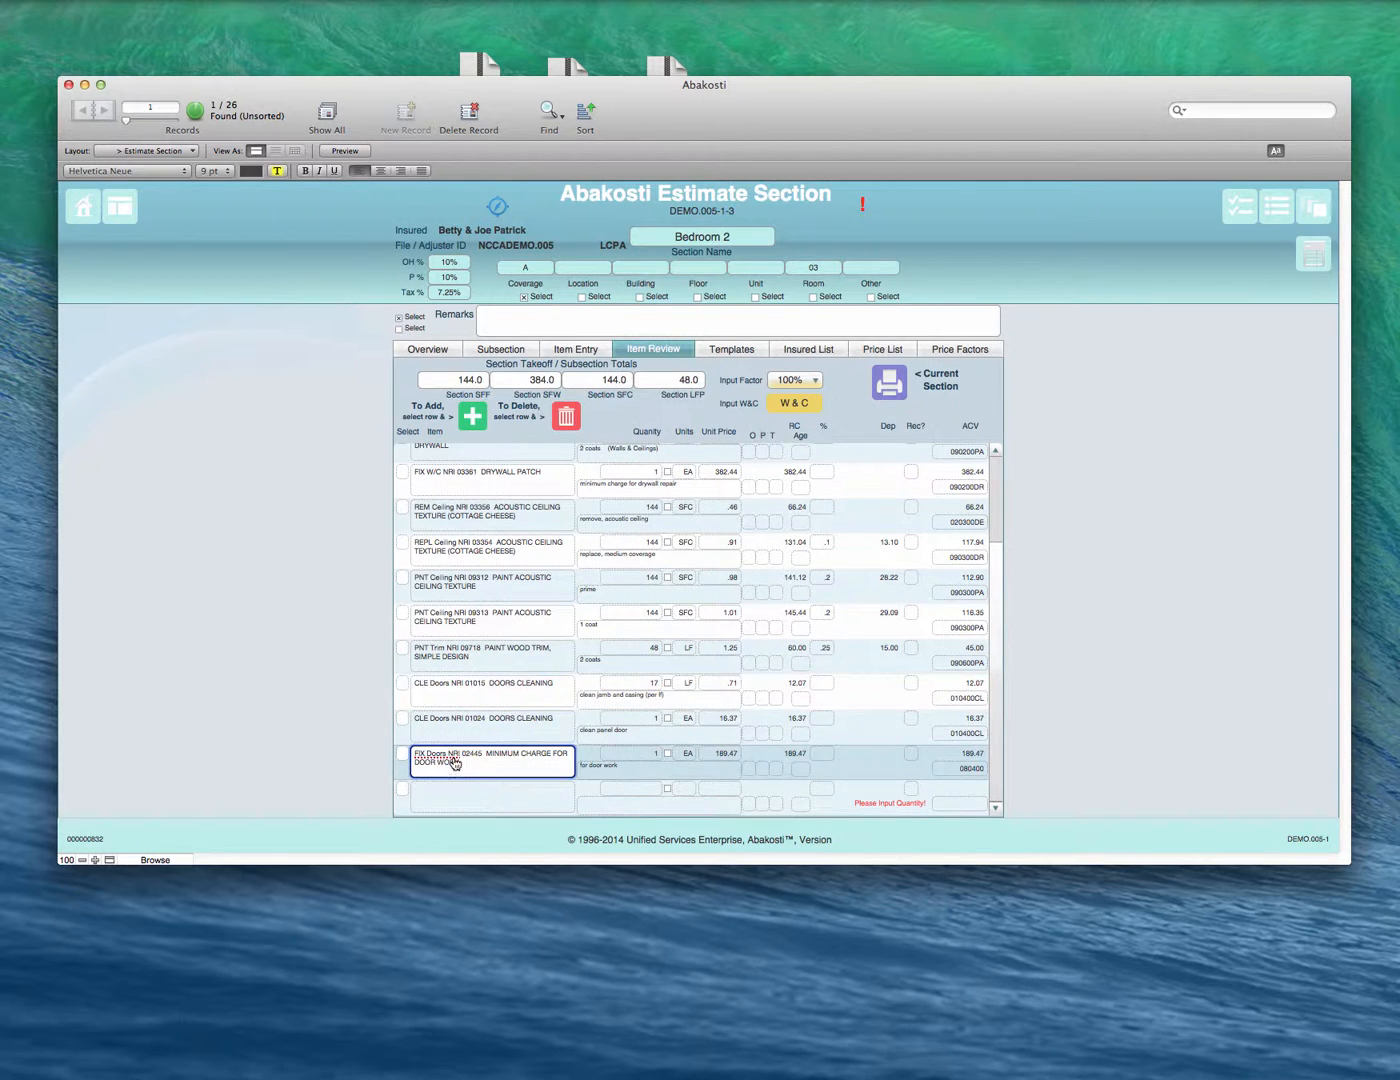
pyautogui.click(565, 417)
pyautogui.click(505, 745)
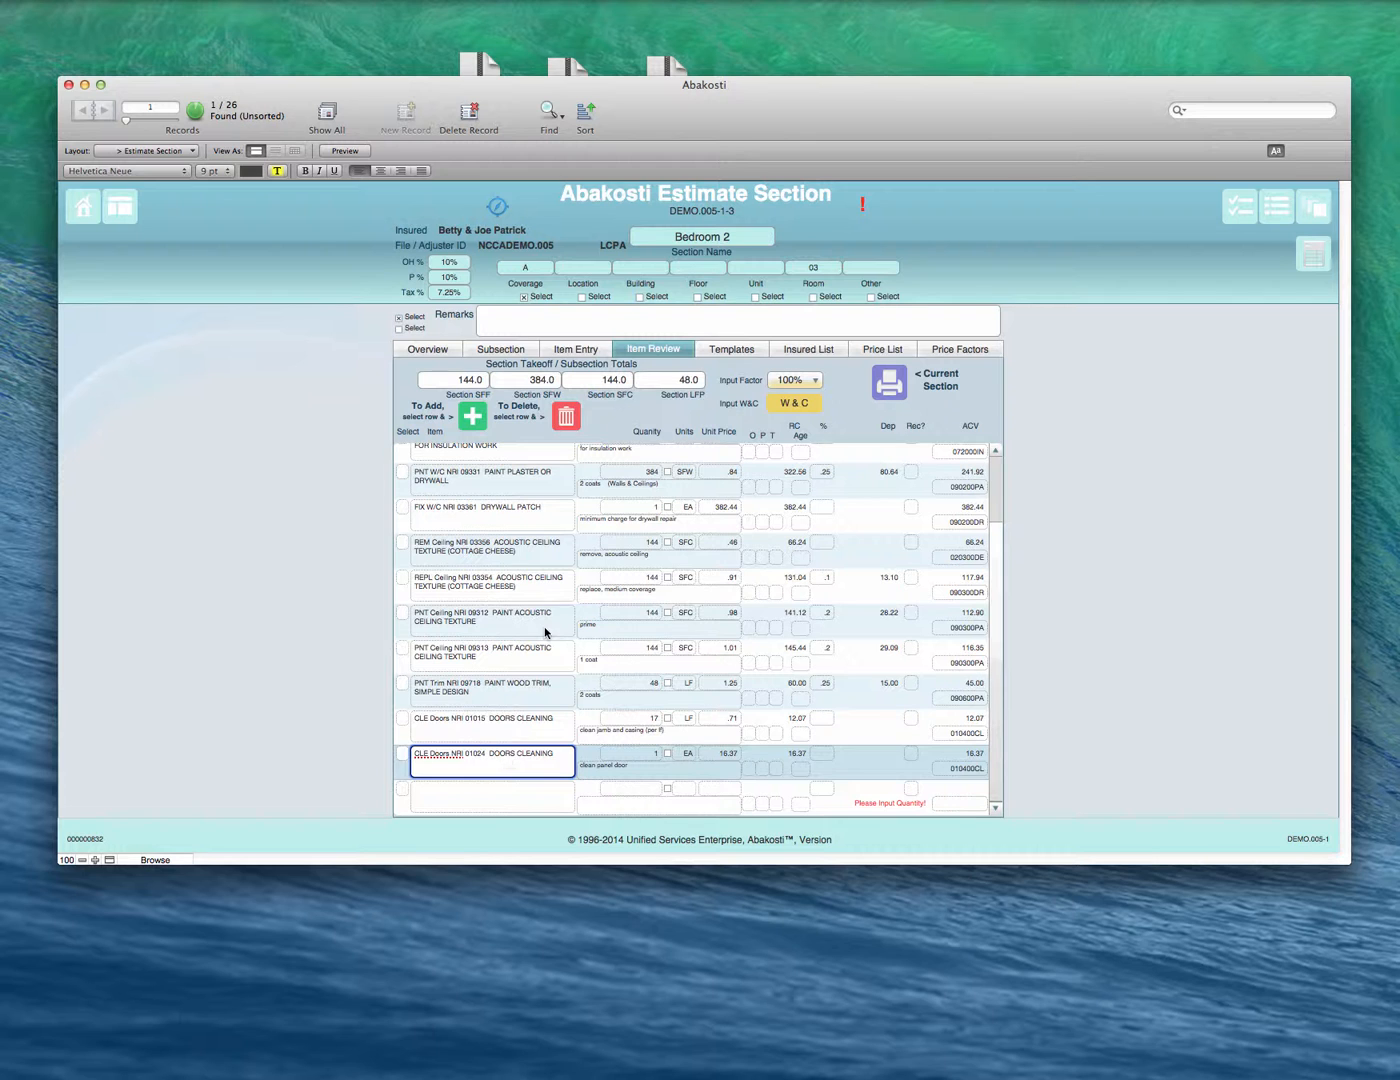
pyautogui.click(566, 416)
pyautogui.click(506, 758)
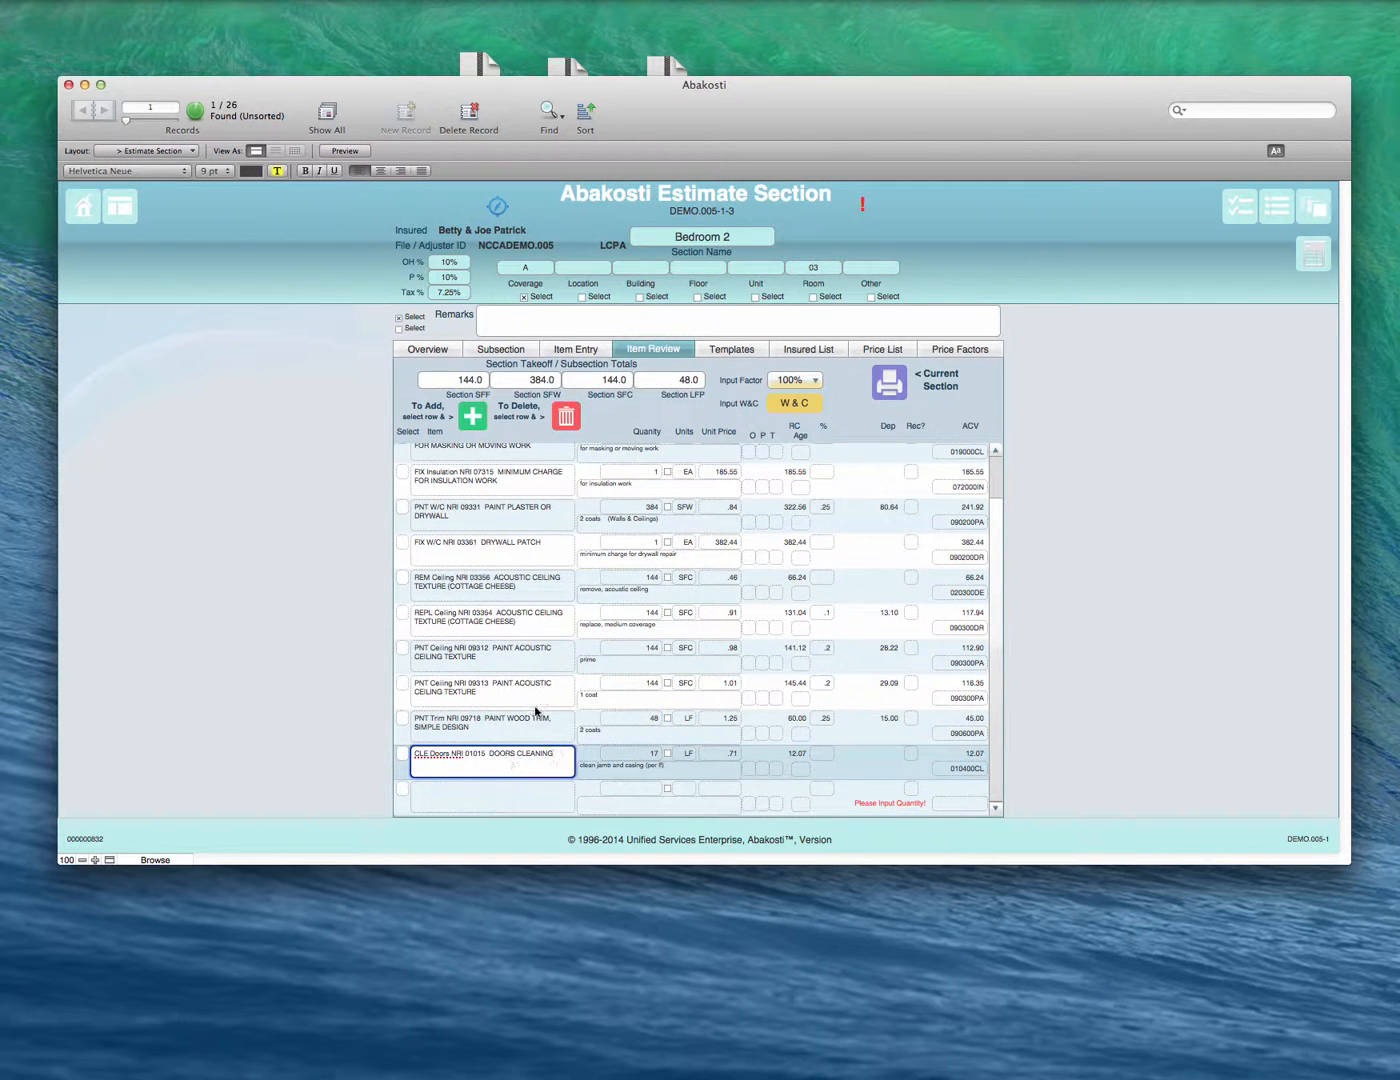
pyautogui.click(566, 418)
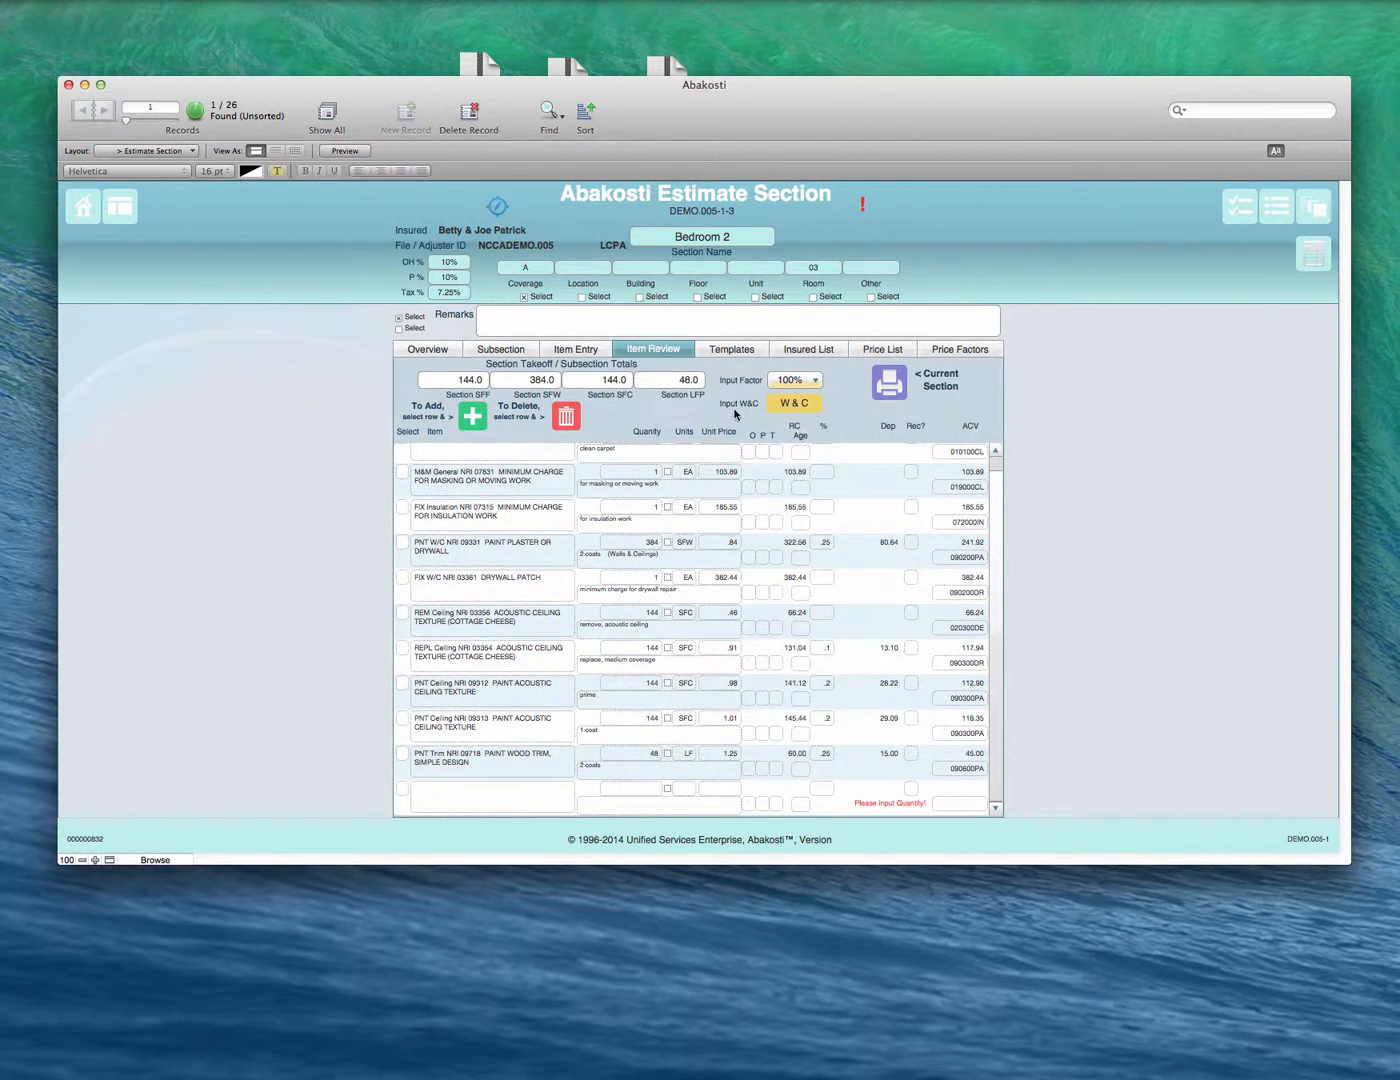
# - Return to the file list and open the estimate sections of the Bittersweet Company file
pyautogui.click(1313, 254)
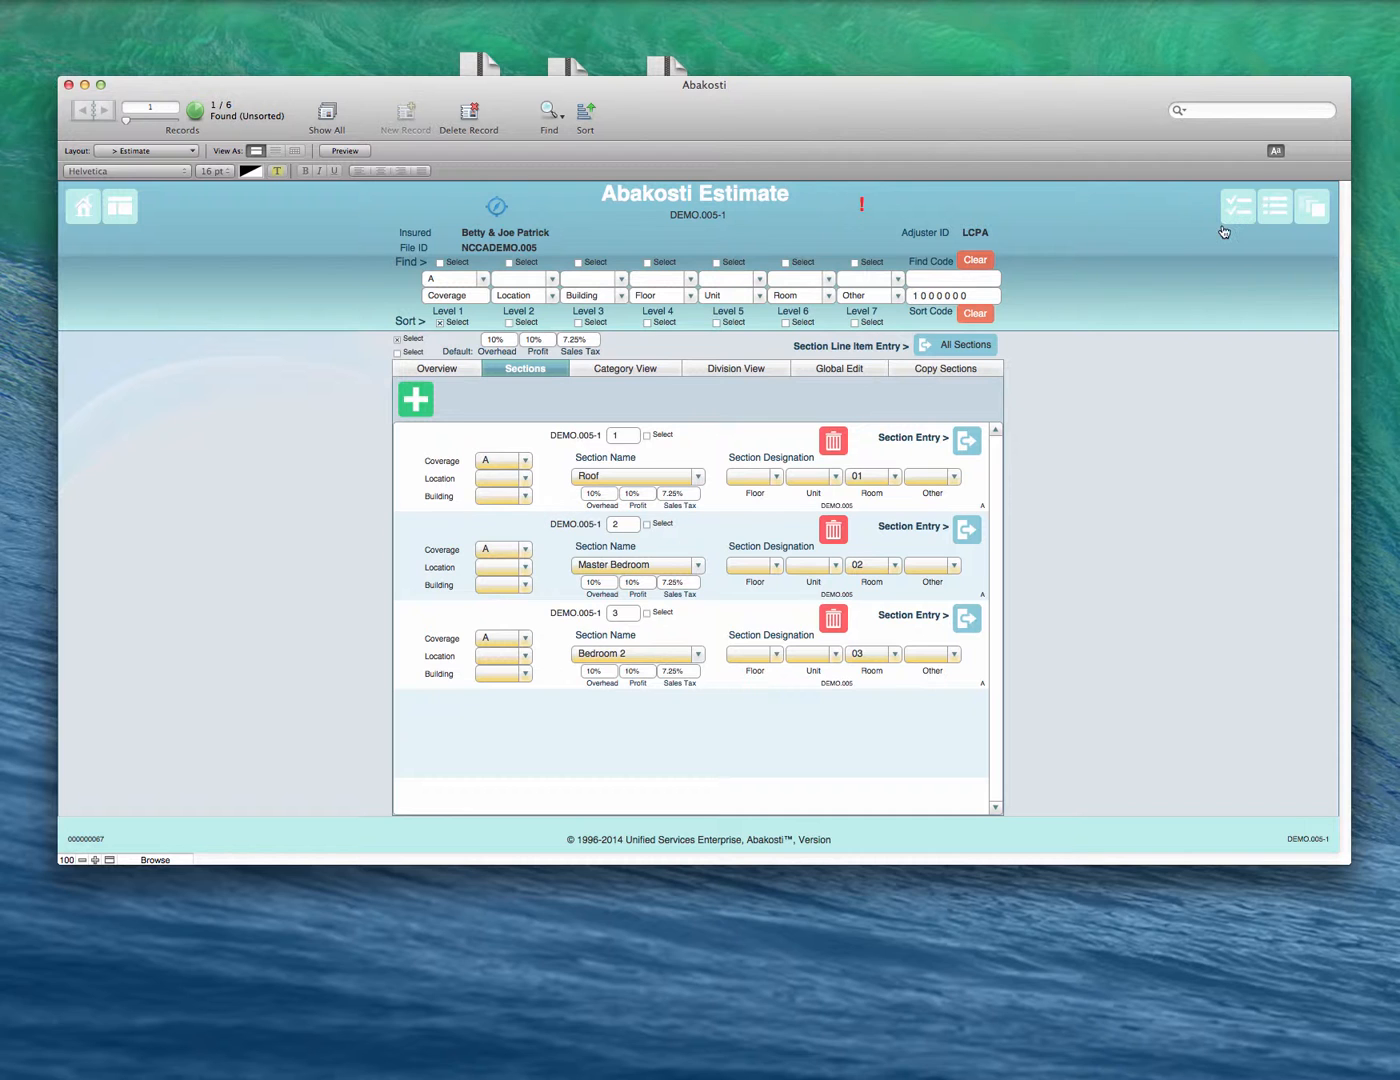
pyautogui.click(1251, 212)
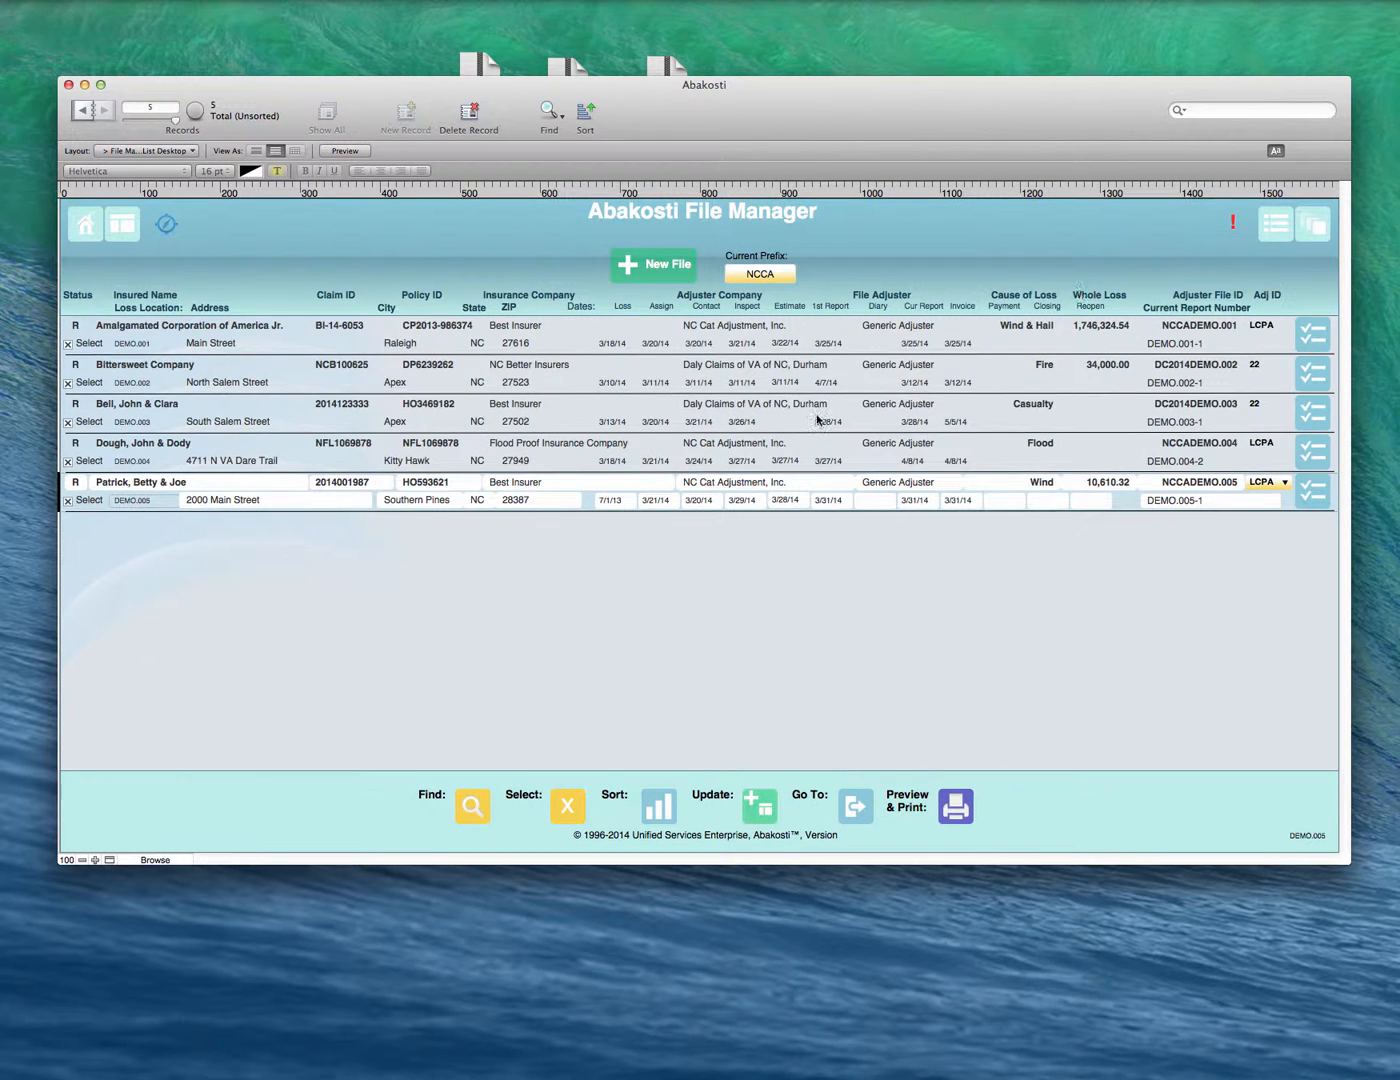
pyautogui.click(991, 382)
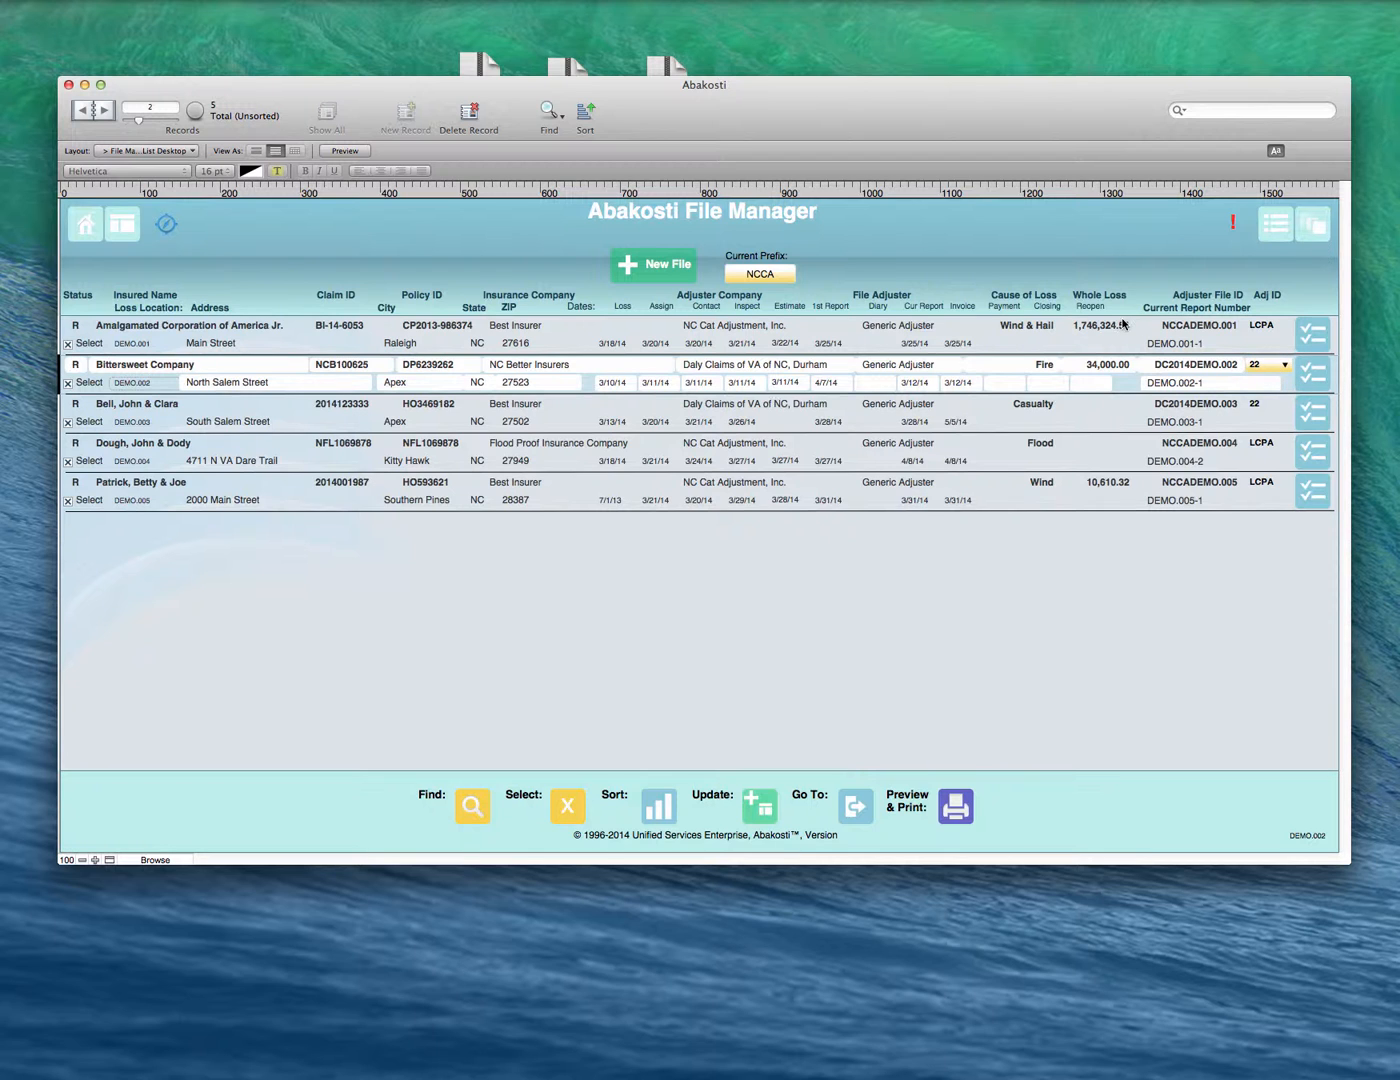
pyautogui.click(1316, 222)
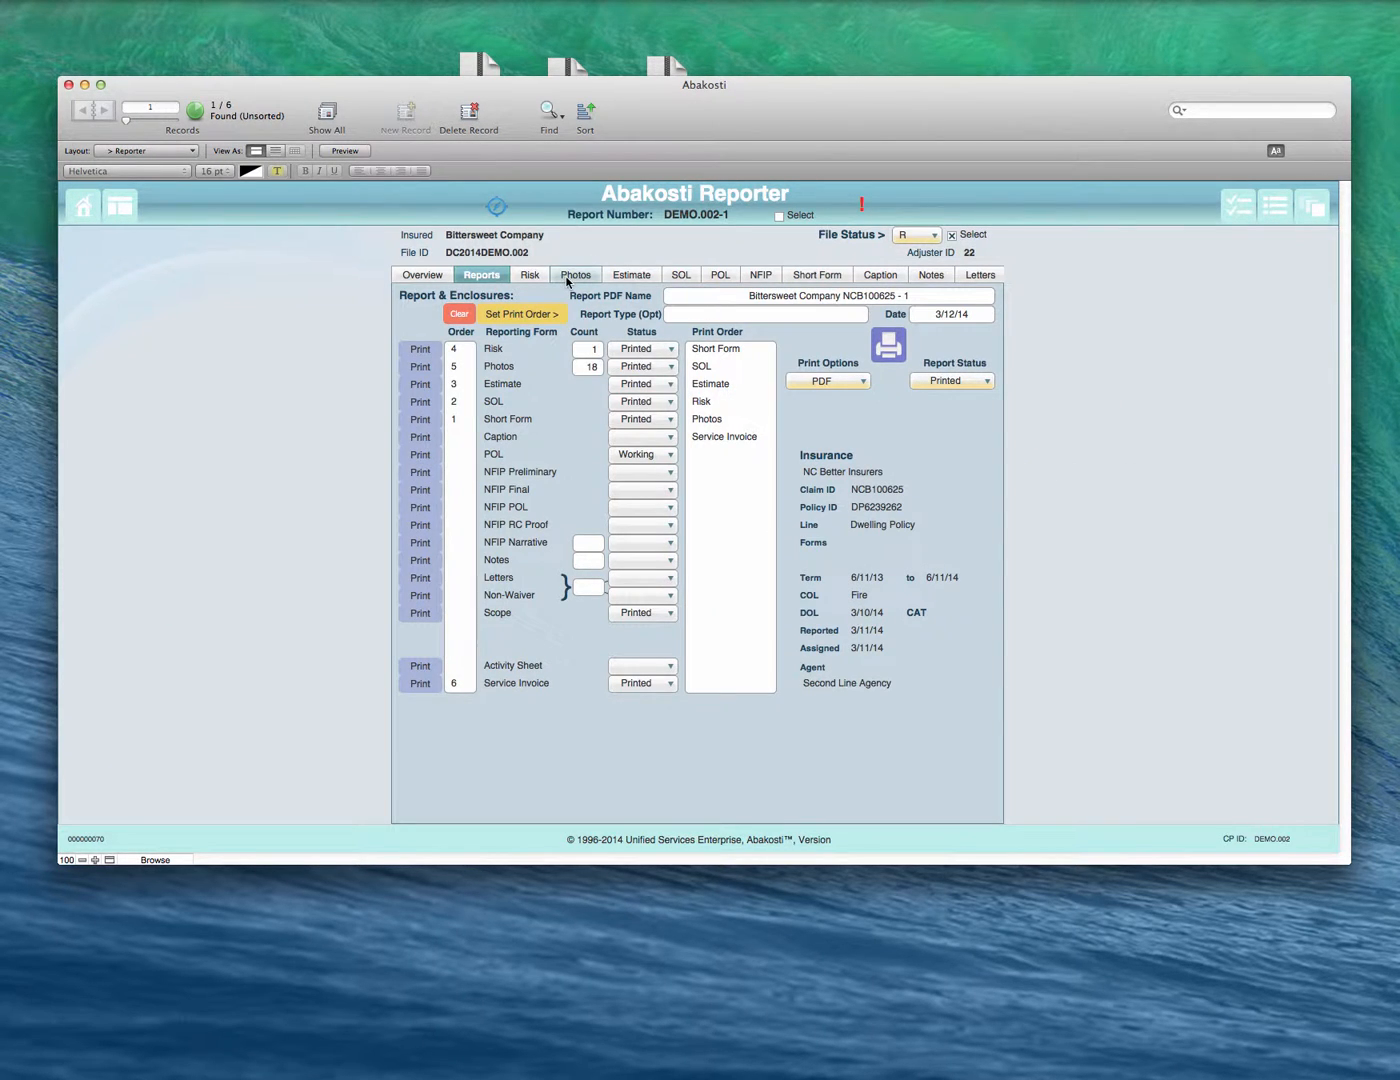
pyautogui.click(634, 279)
pyautogui.click(957, 355)
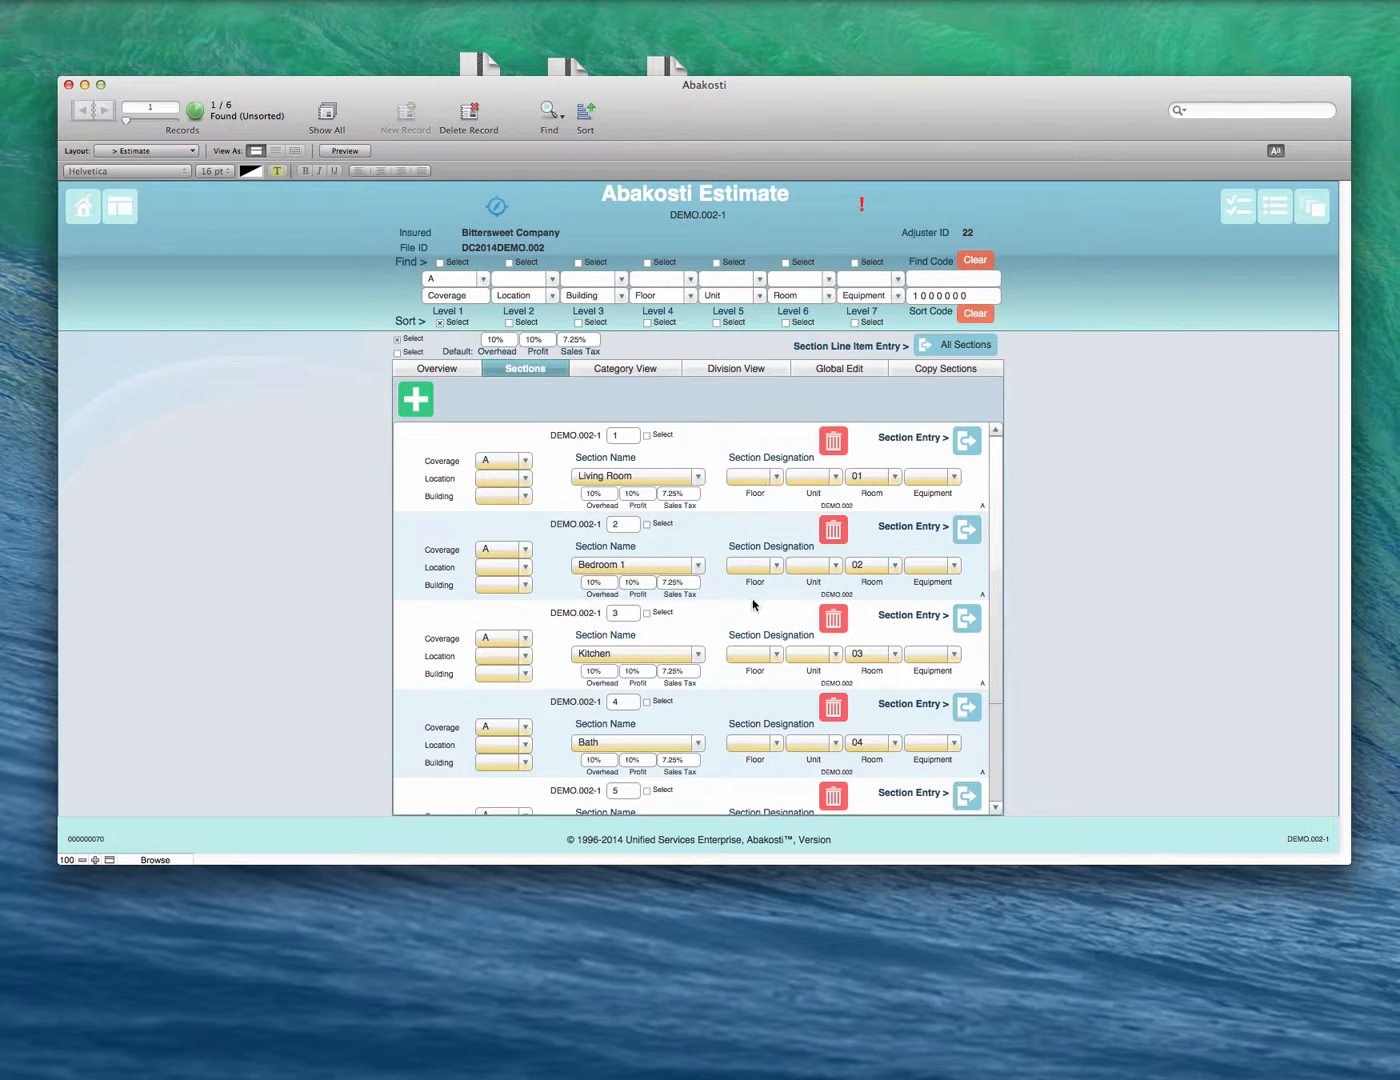
# - Open the Bedroom 2 section of this estimate and show its line items alongside the section templates
pyautogui.scroll(-3, 753, 598)
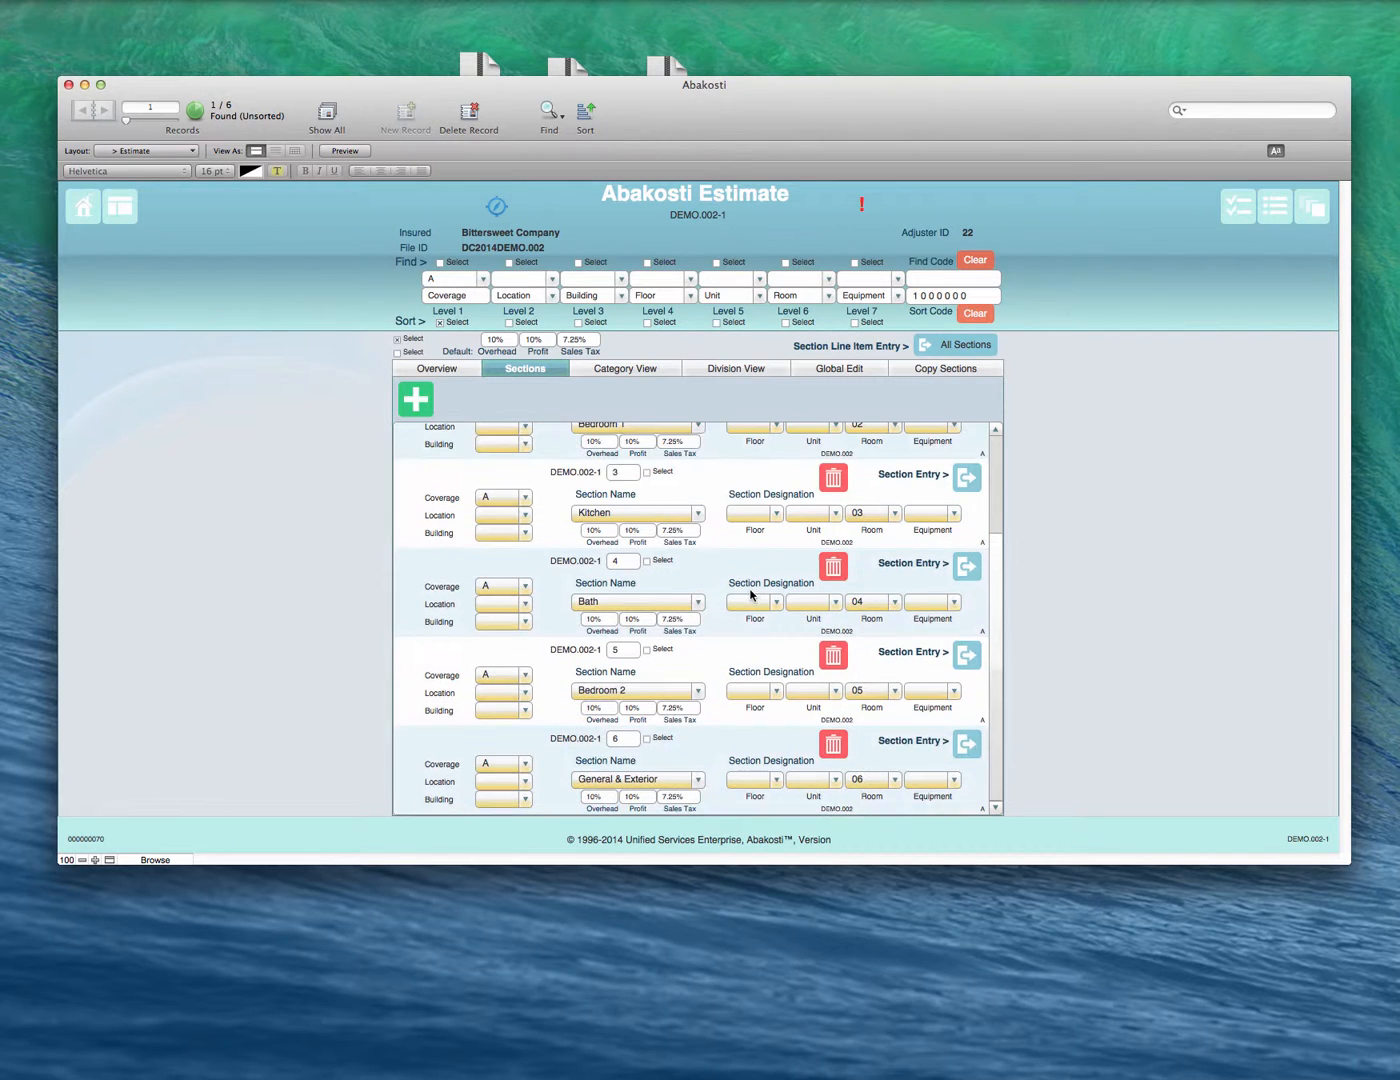
pyautogui.click(719, 662)
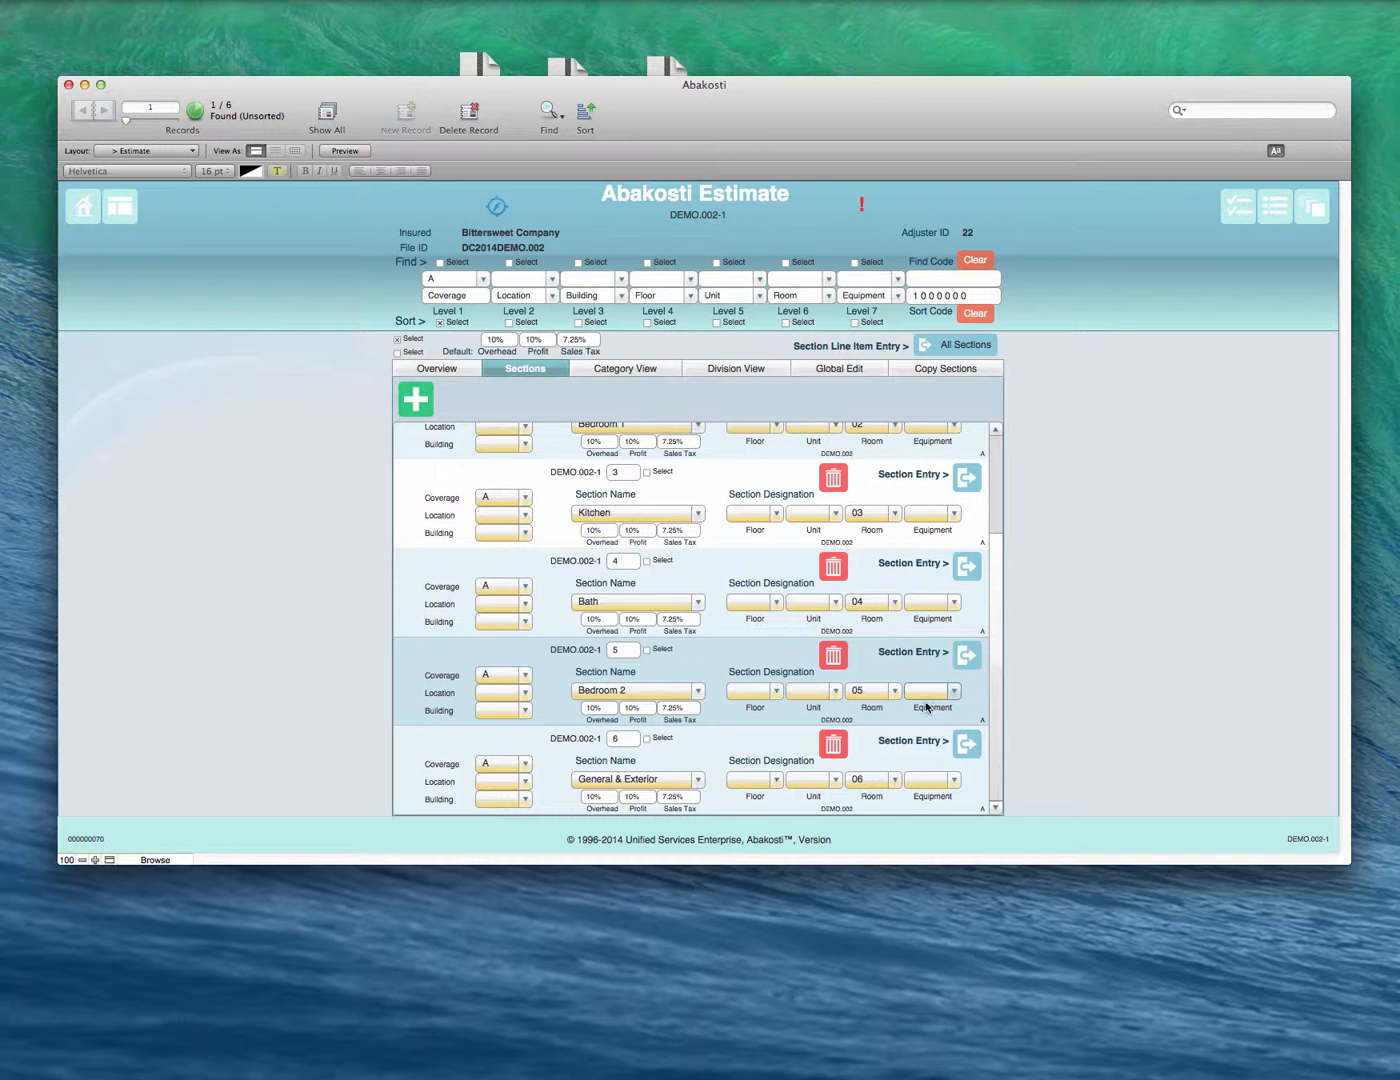
pyautogui.click(966, 656)
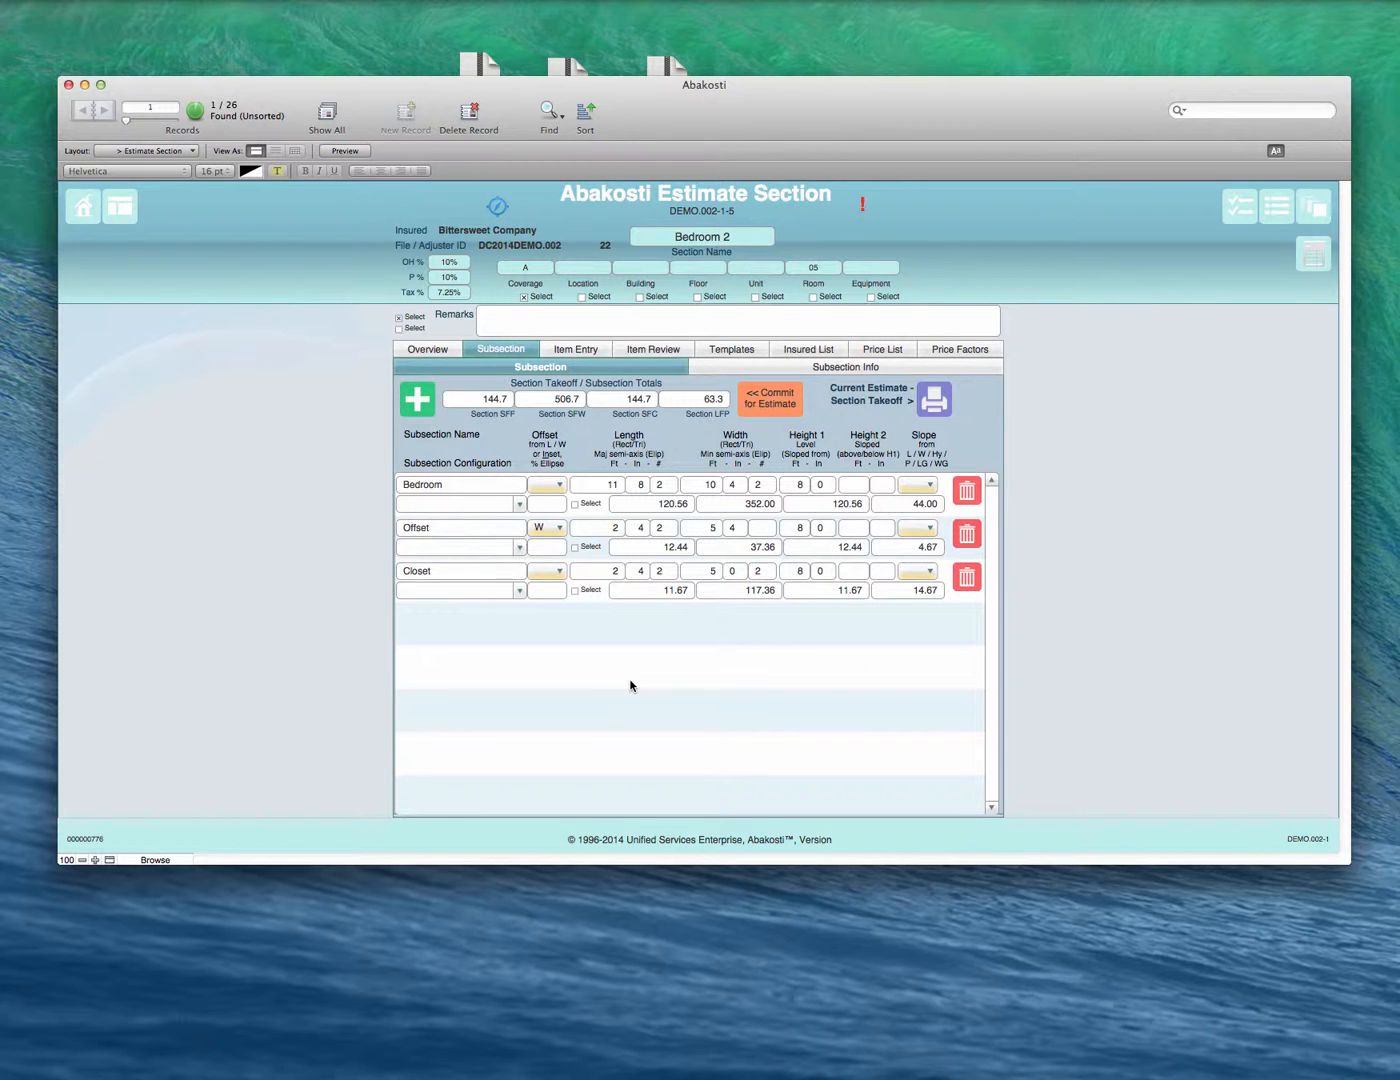
pyautogui.click(718, 351)
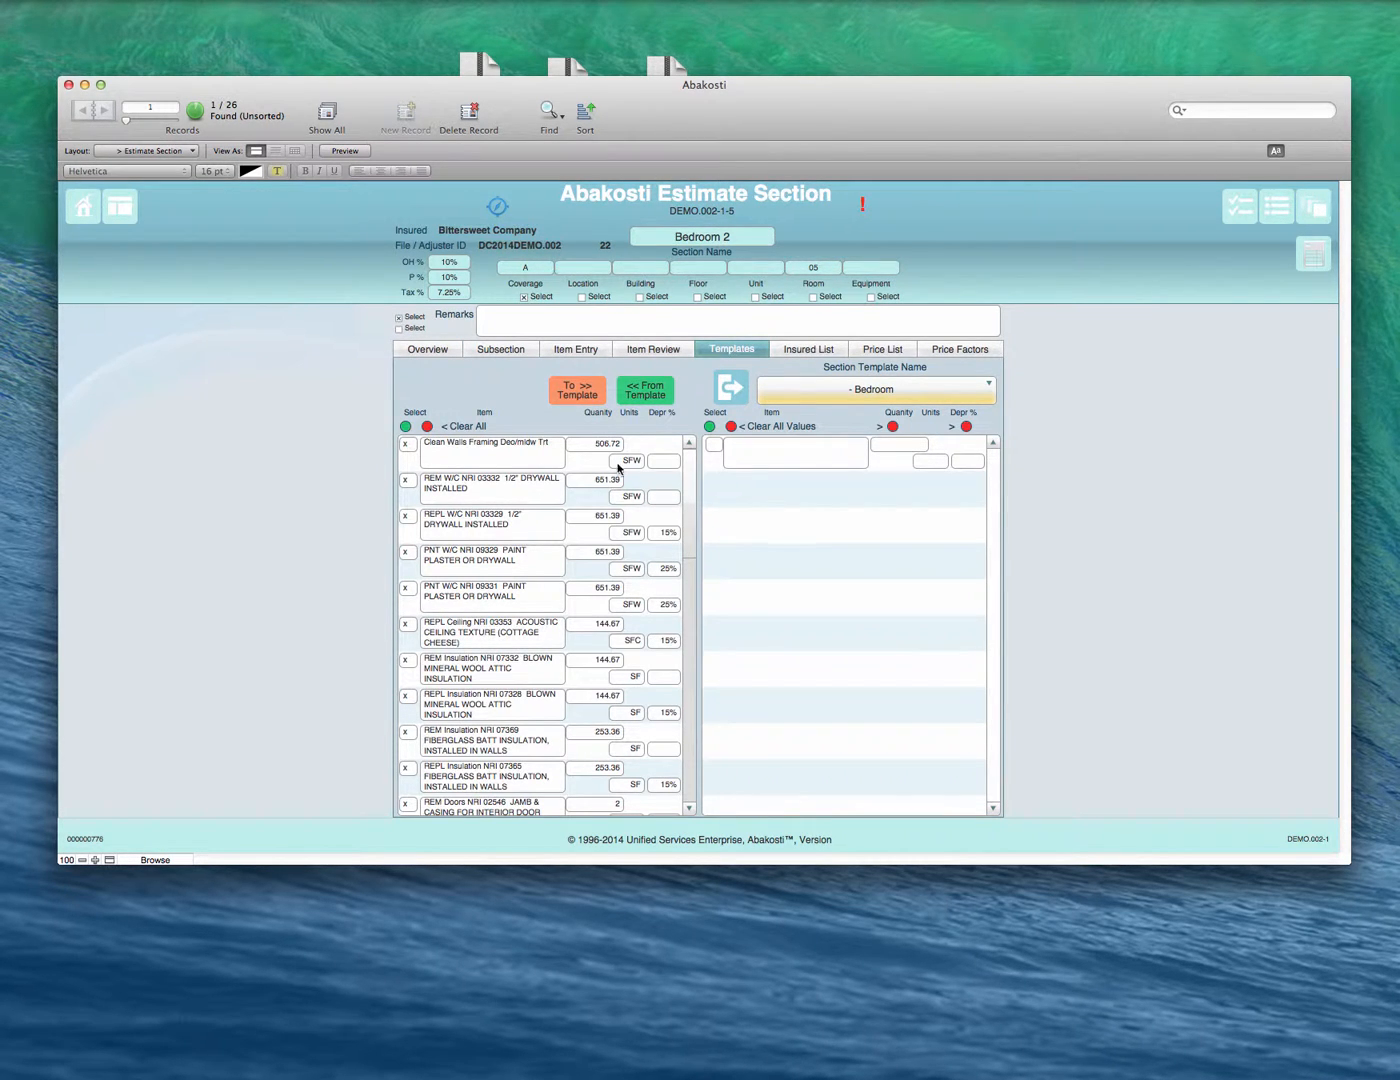
# - Clear the selection marks from all of the section's line items and look through the list
pyautogui.click(427, 427)
pyautogui.click(850, 596)
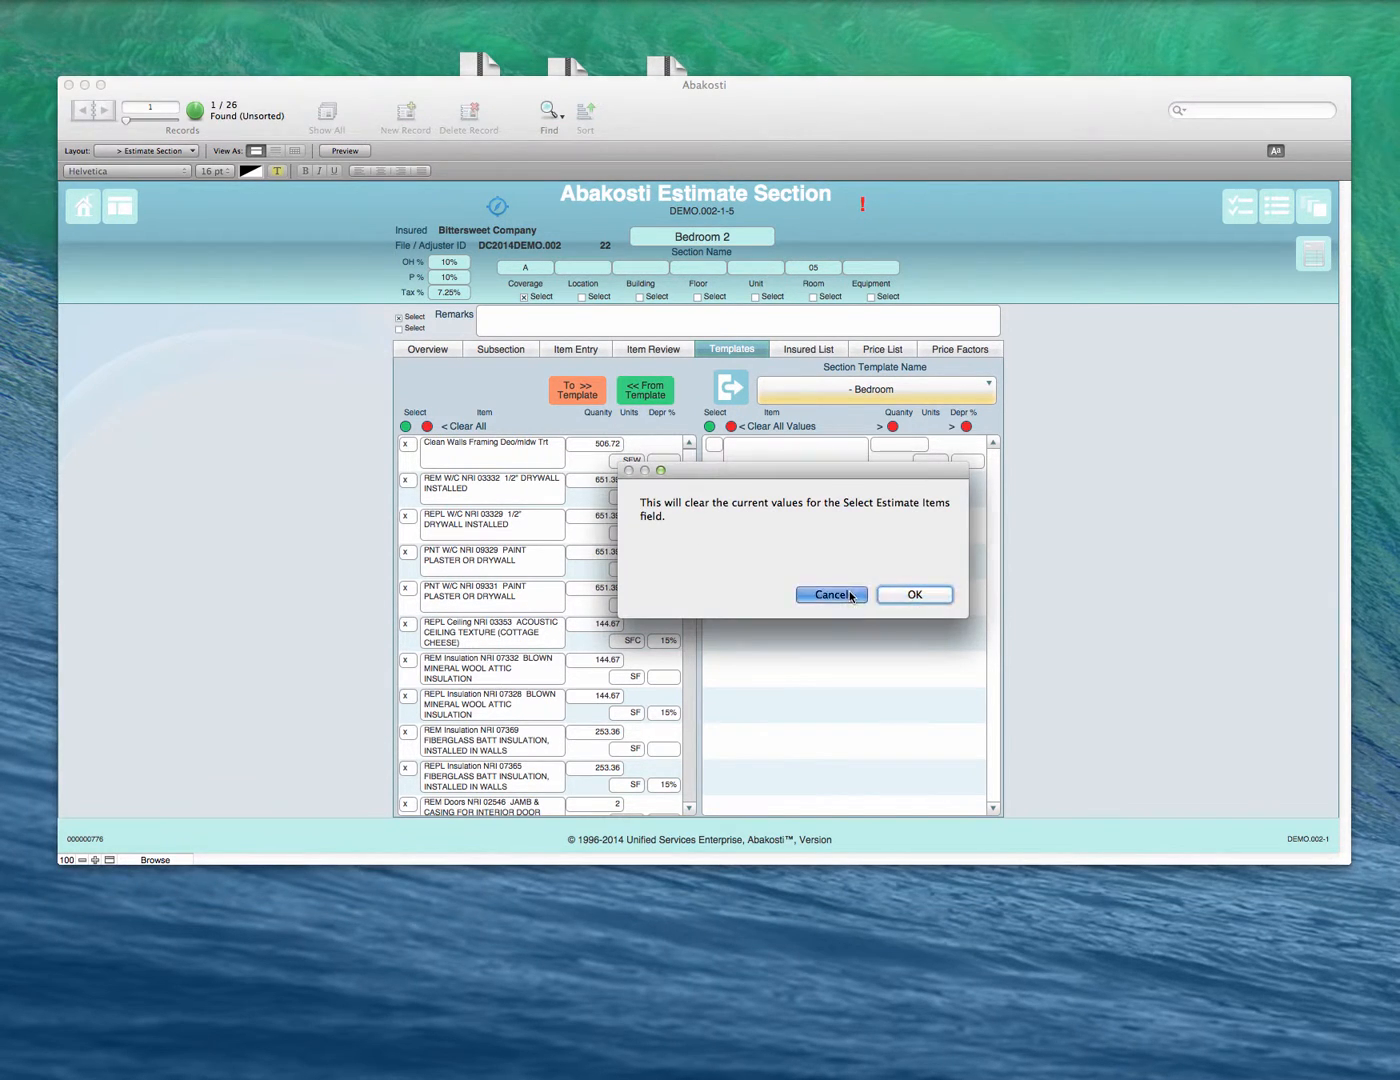
pyautogui.click(426, 428)
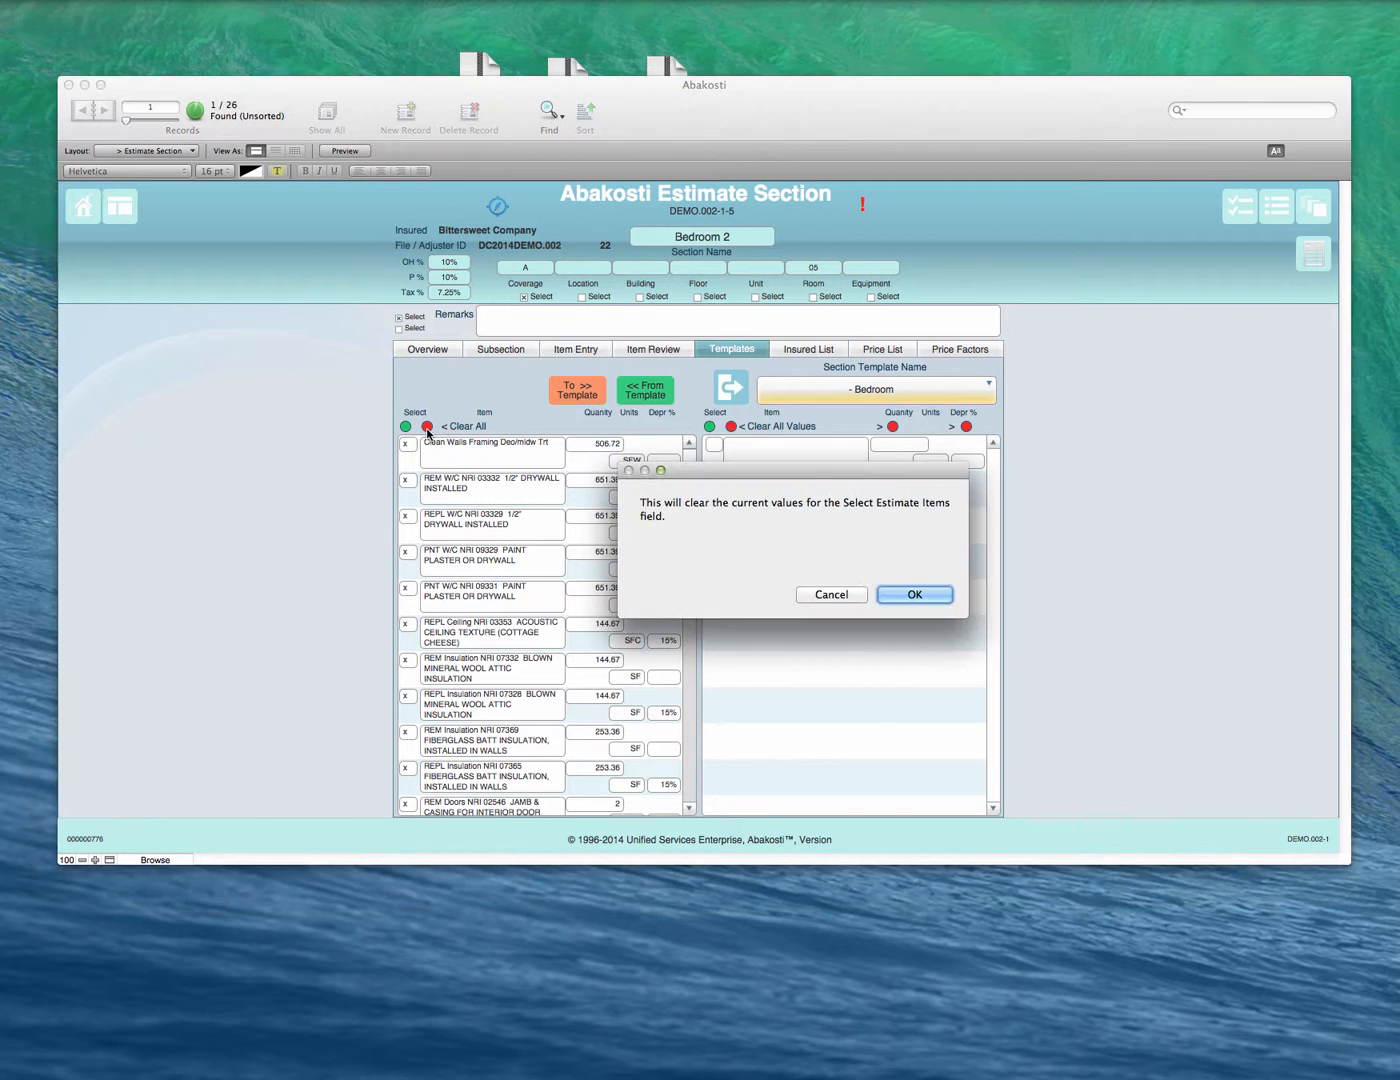
pyautogui.click(921, 594)
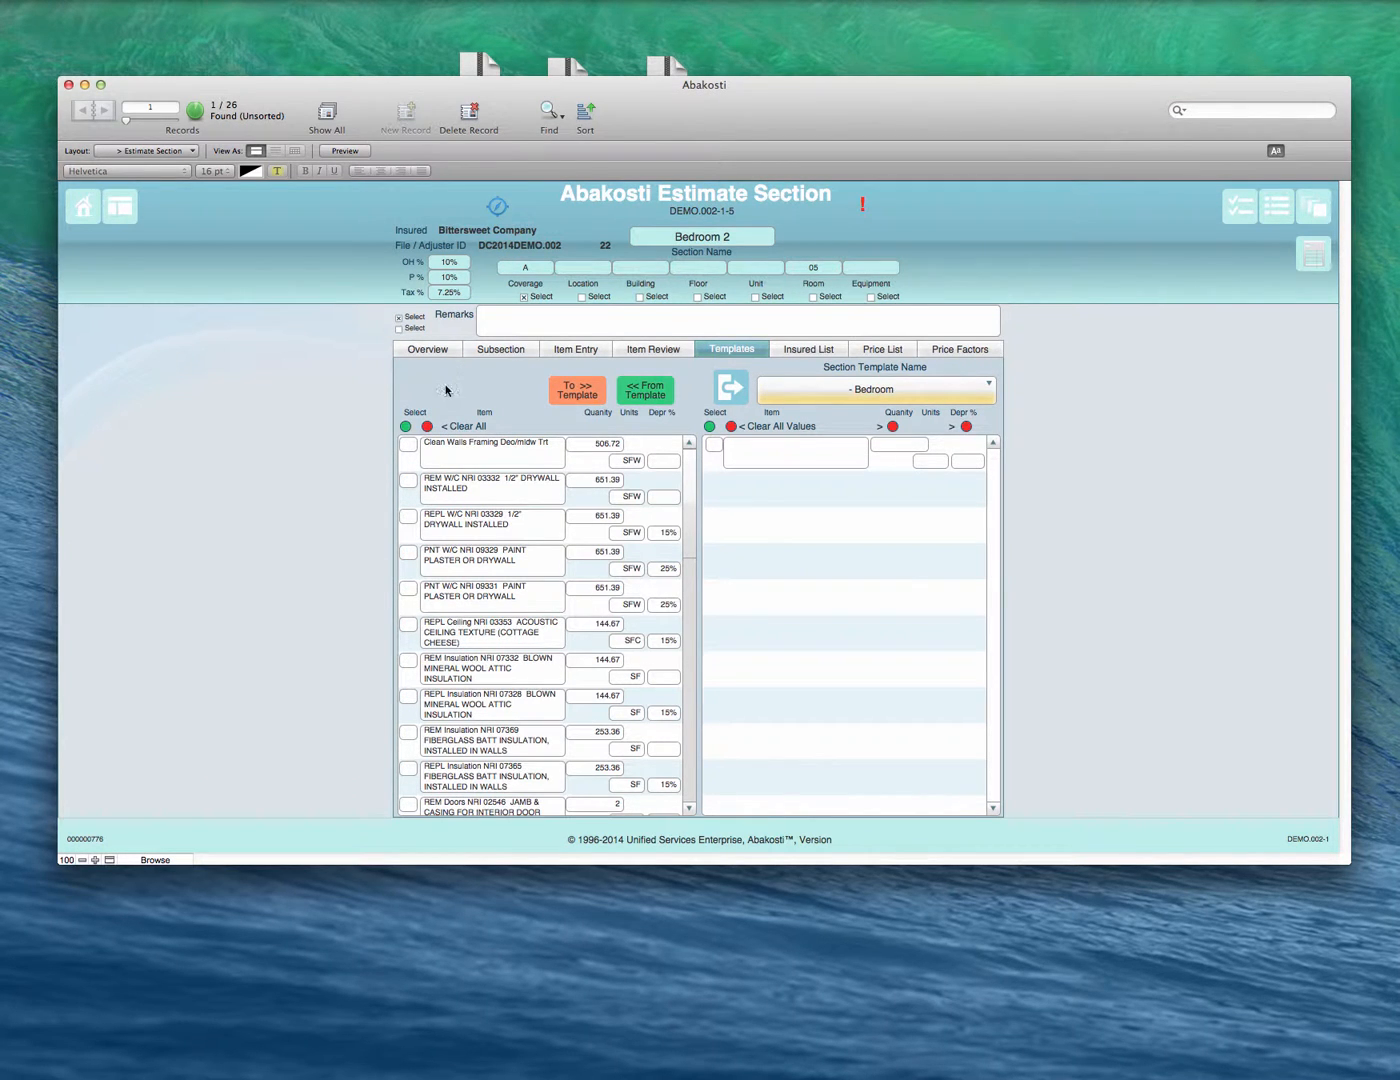
pyautogui.scroll(-3, 473, 500)
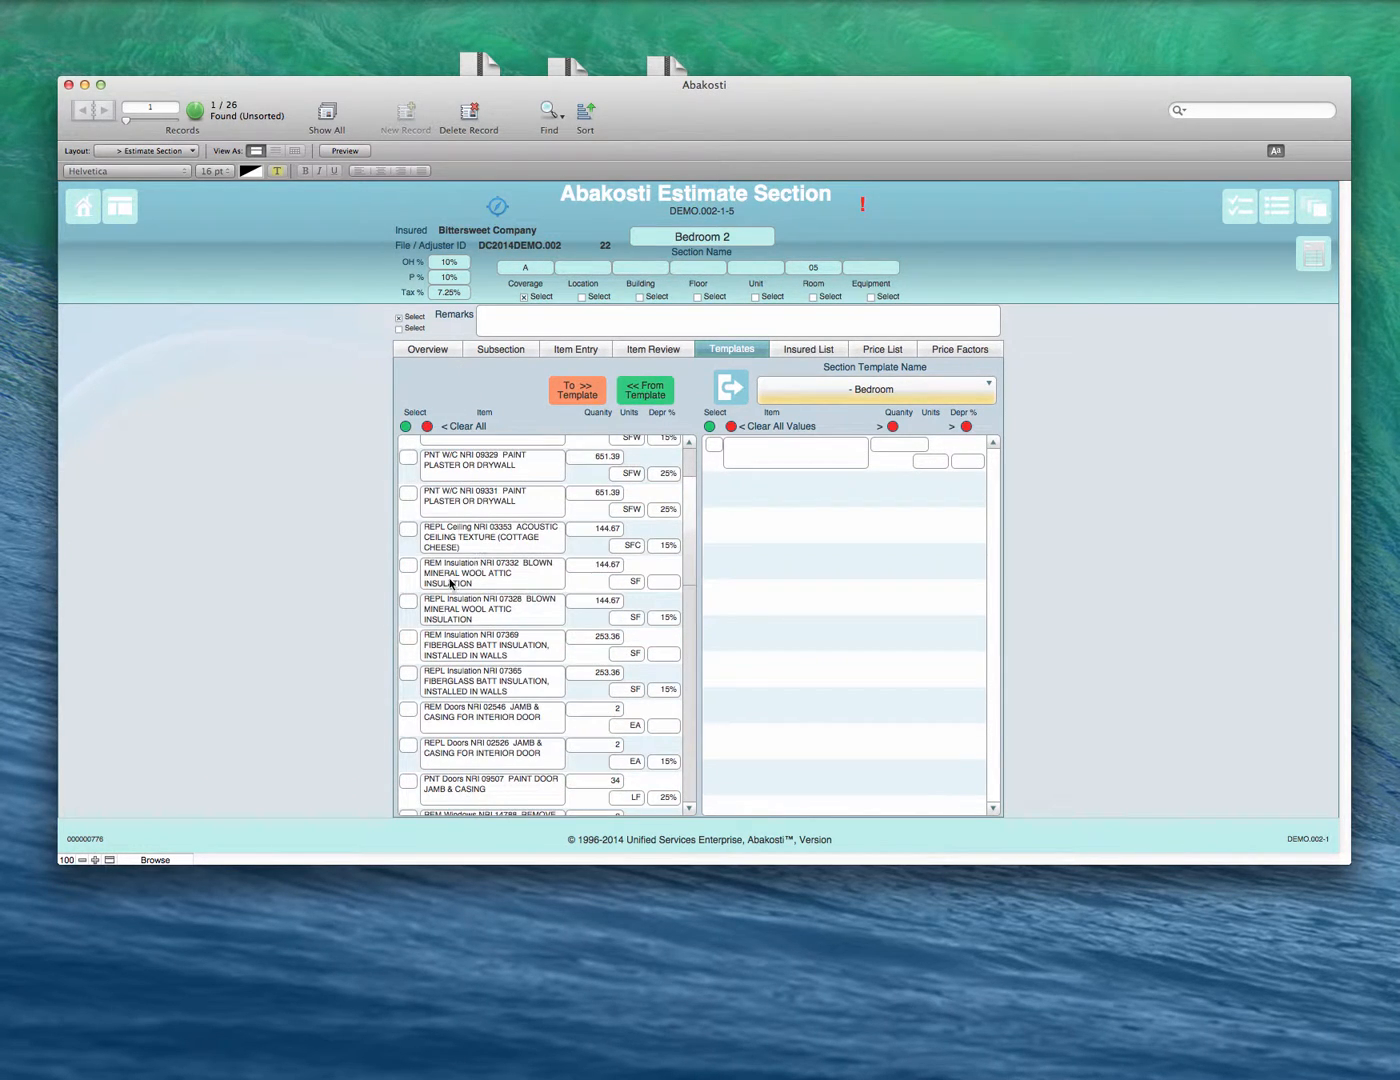
pyautogui.scroll(-12, 443, 658)
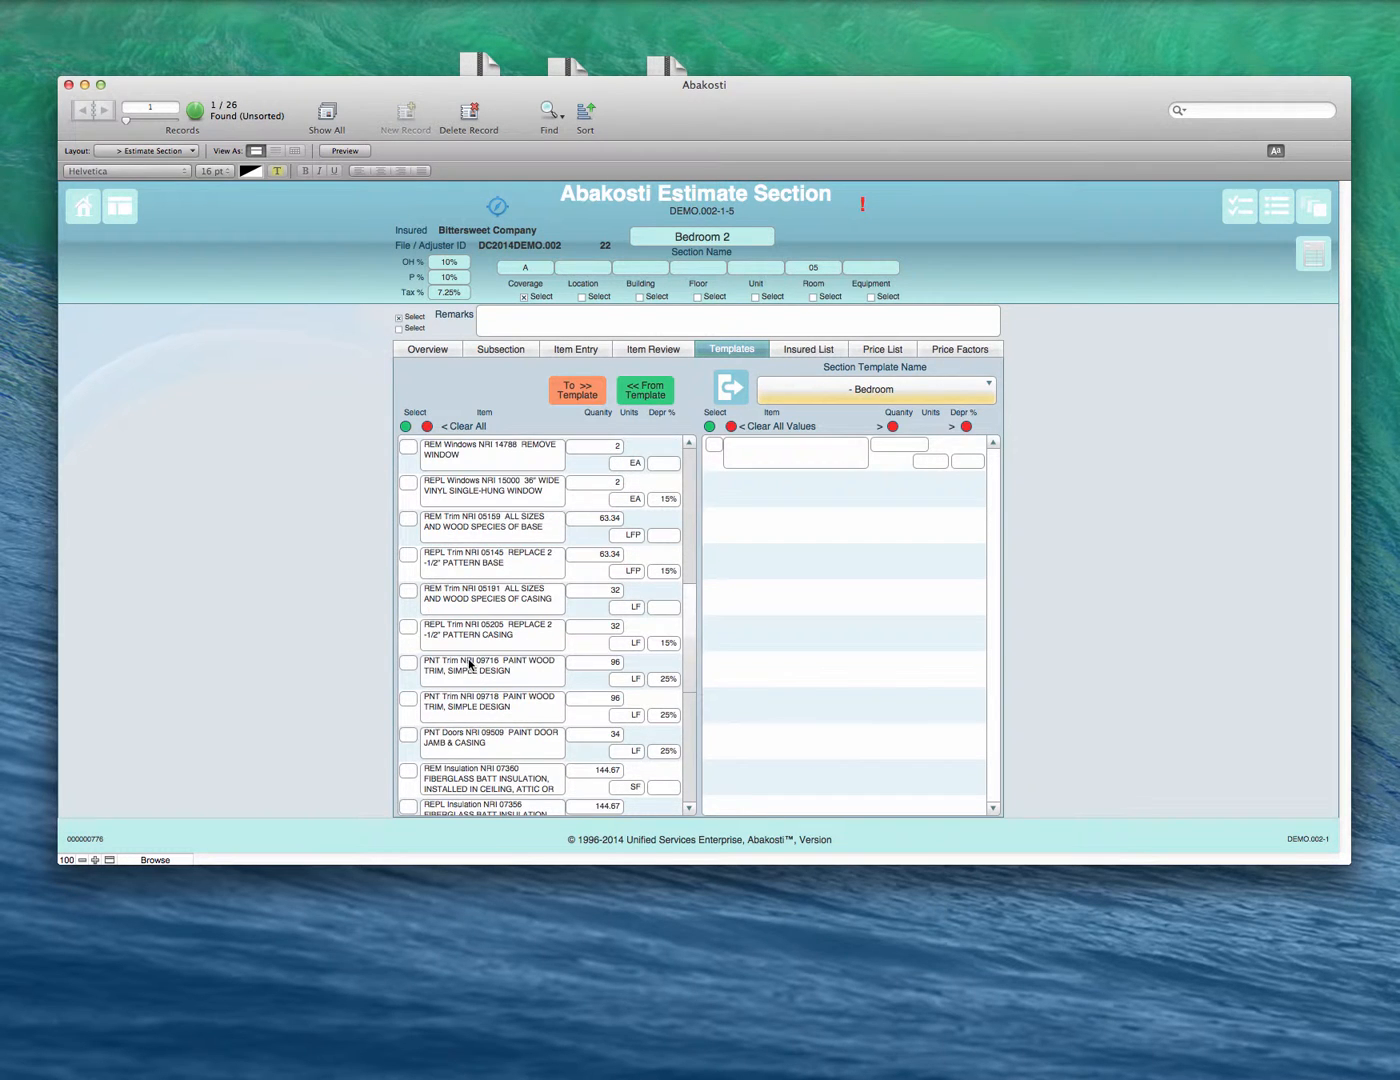
pyautogui.scroll(12, 468, 669)
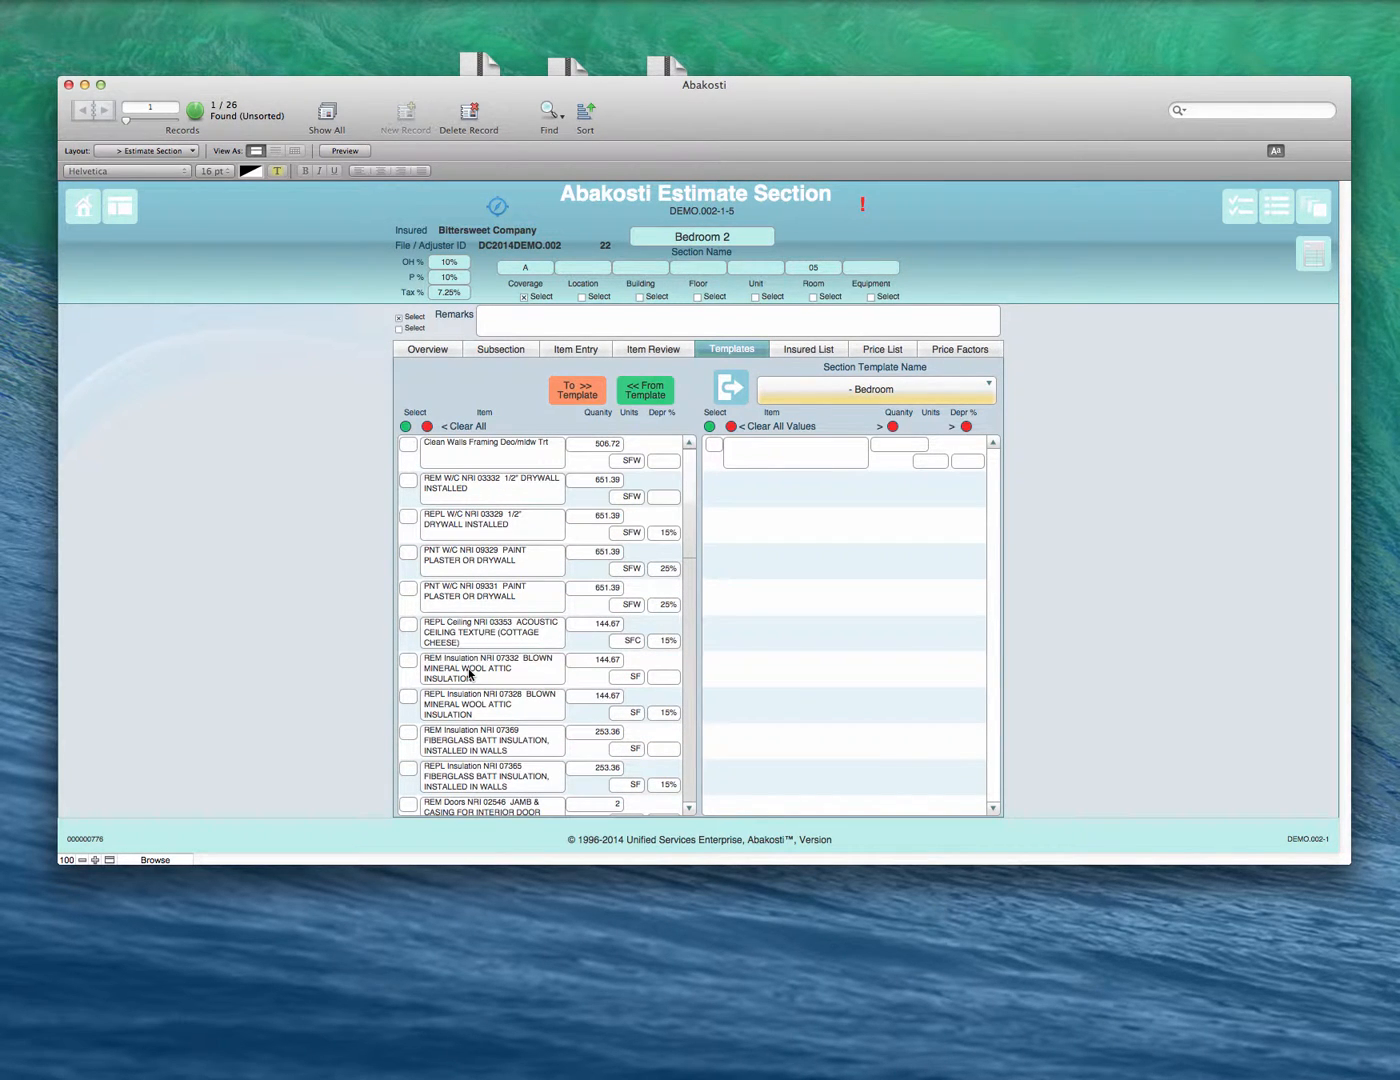
# - Select all line items in the section, toggling the PNT W/C NRI 09331 item off and on again
pyautogui.click(404, 426)
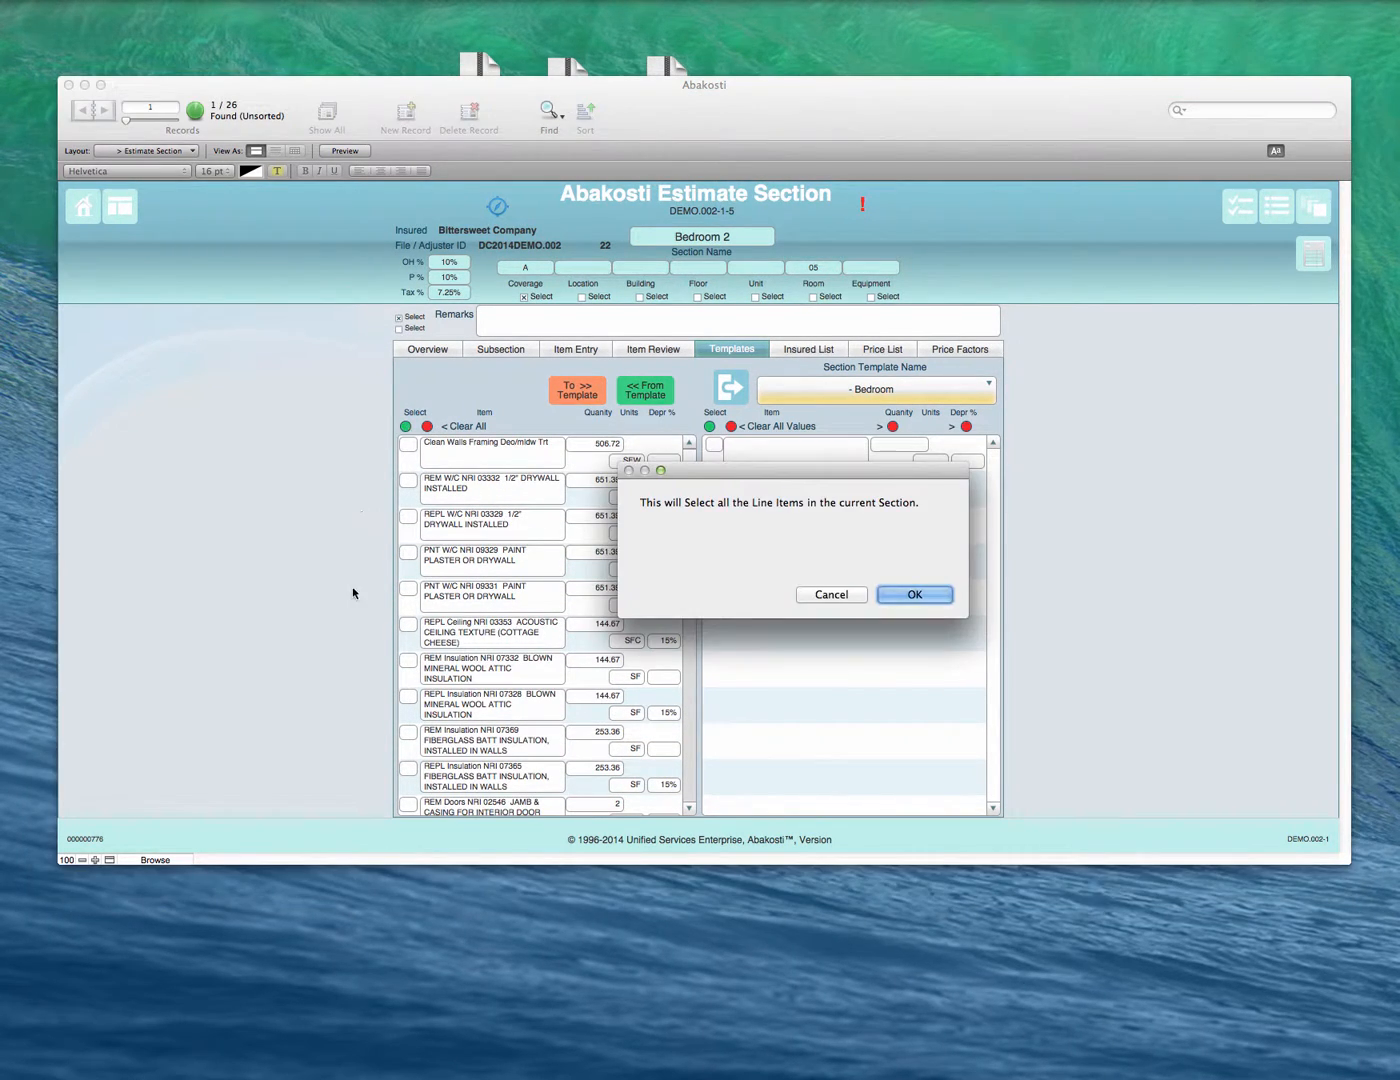
pyautogui.click(934, 595)
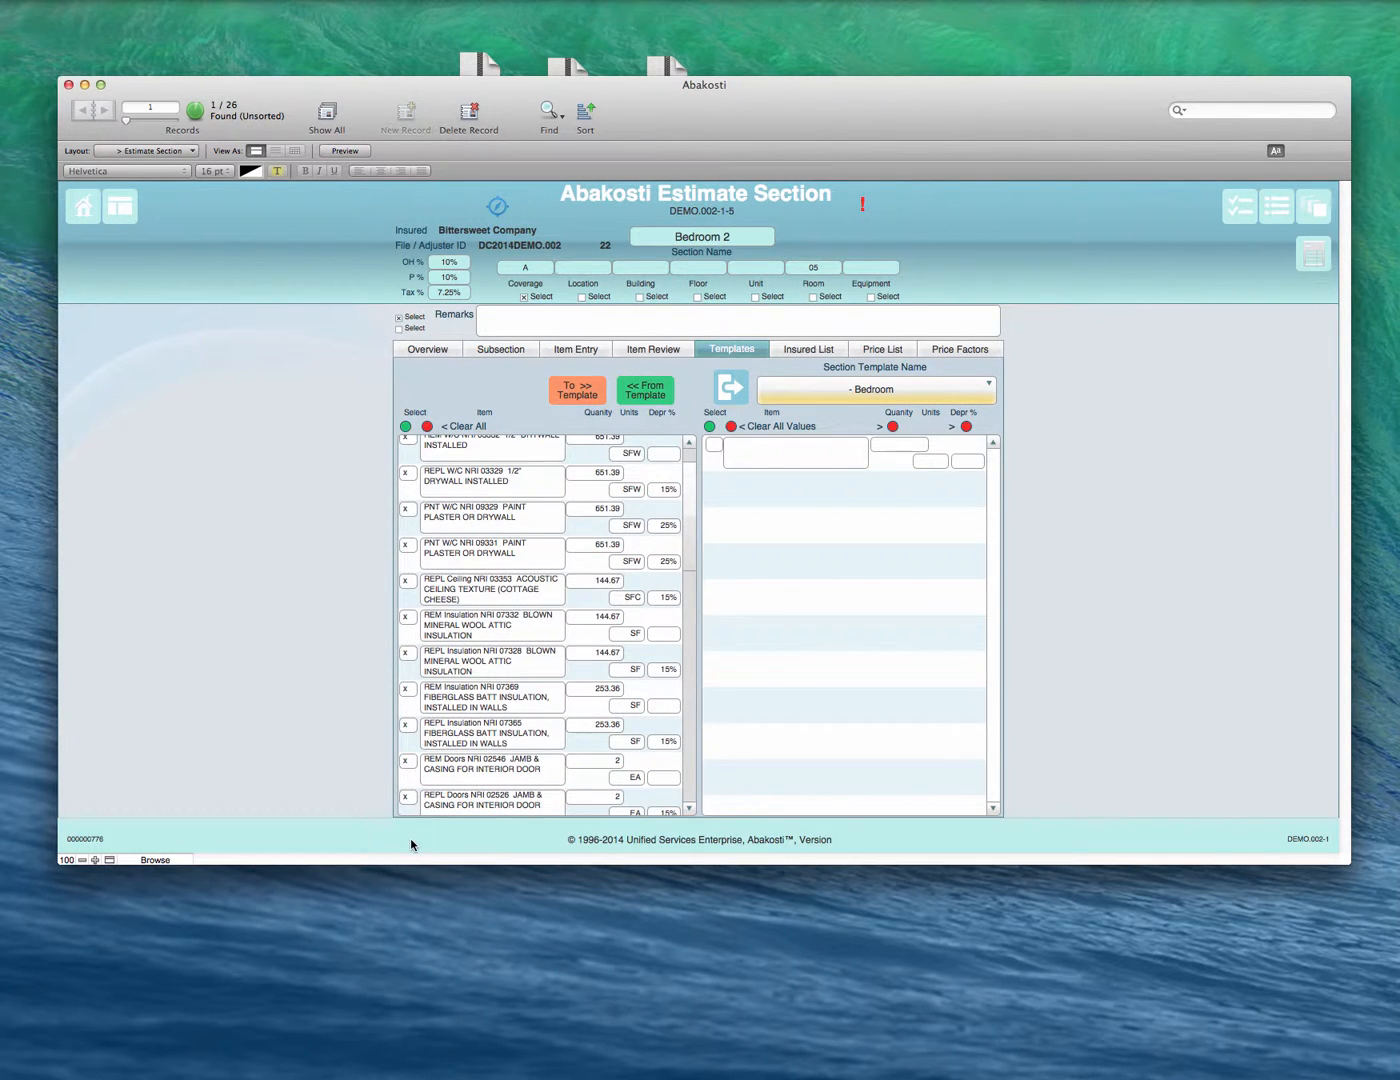
pyautogui.scroll(1, 424, 781)
pyautogui.click(405, 589)
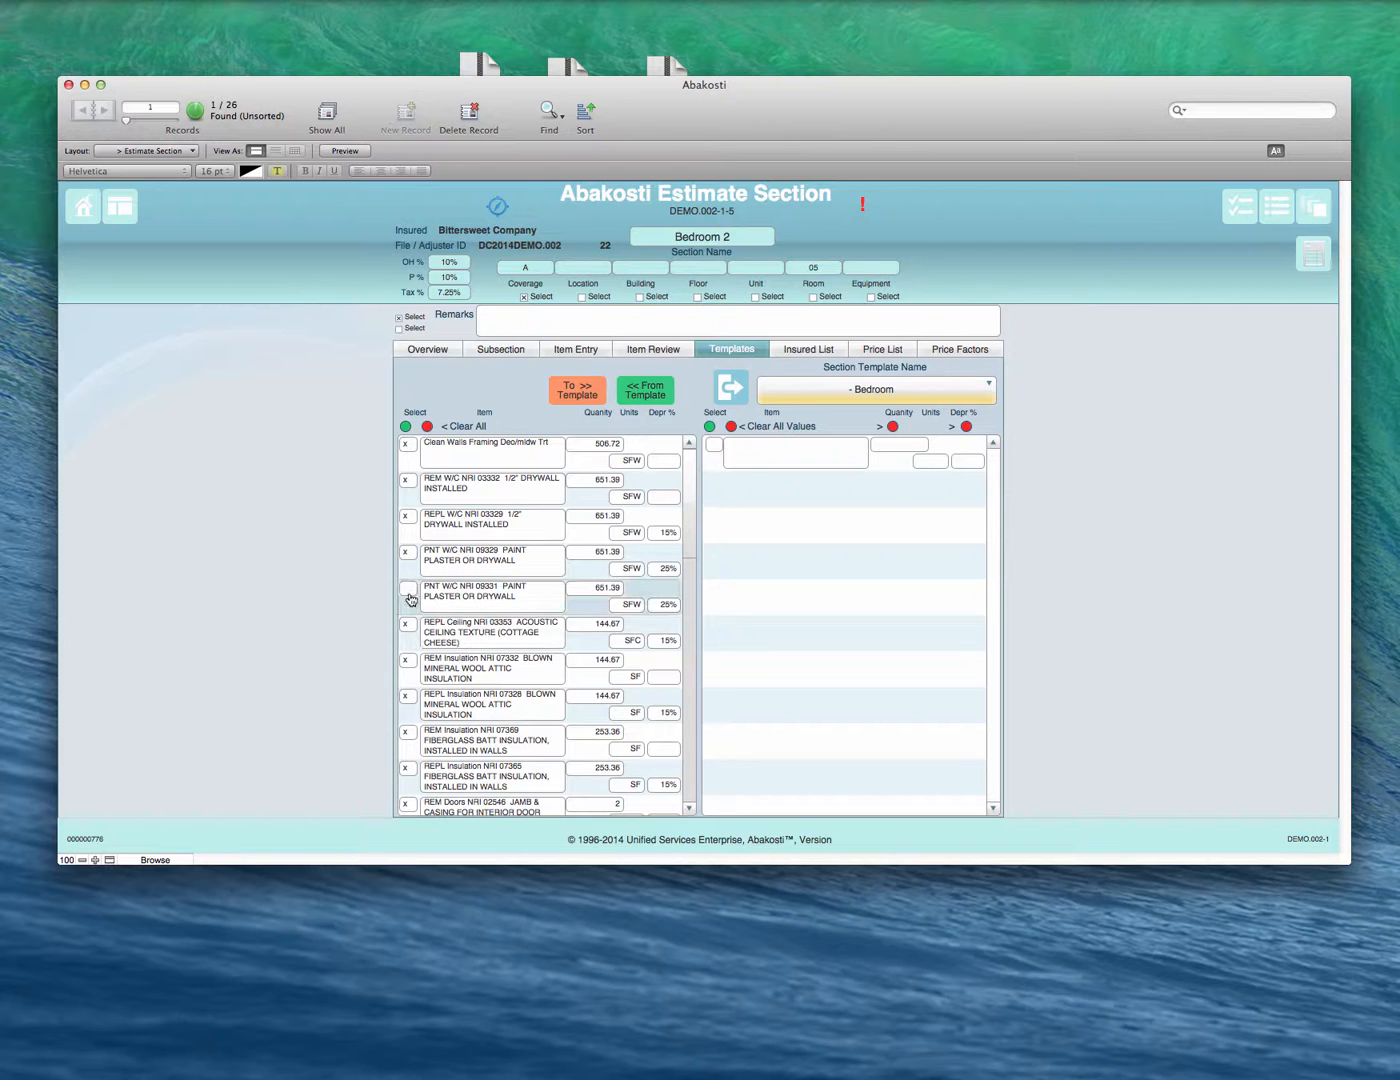
pyautogui.click(407, 589)
# - Create a section template named "Bittersweet - Bedroom" and copy the selected line items into it
pyautogui.click(845, 398)
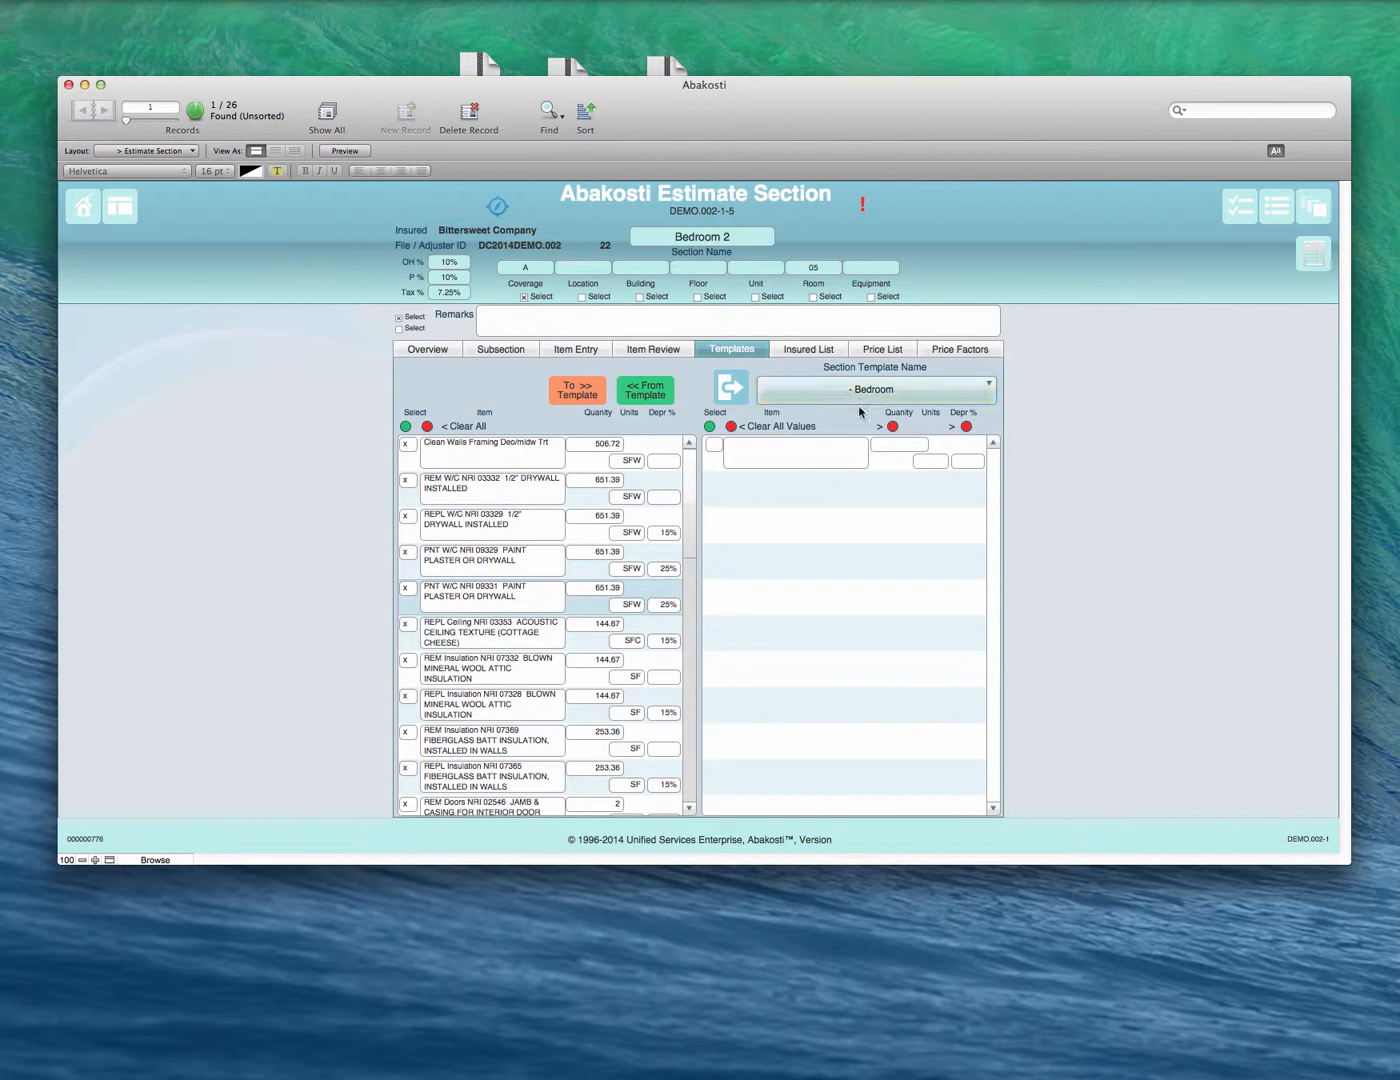
pyautogui.click(872, 390)
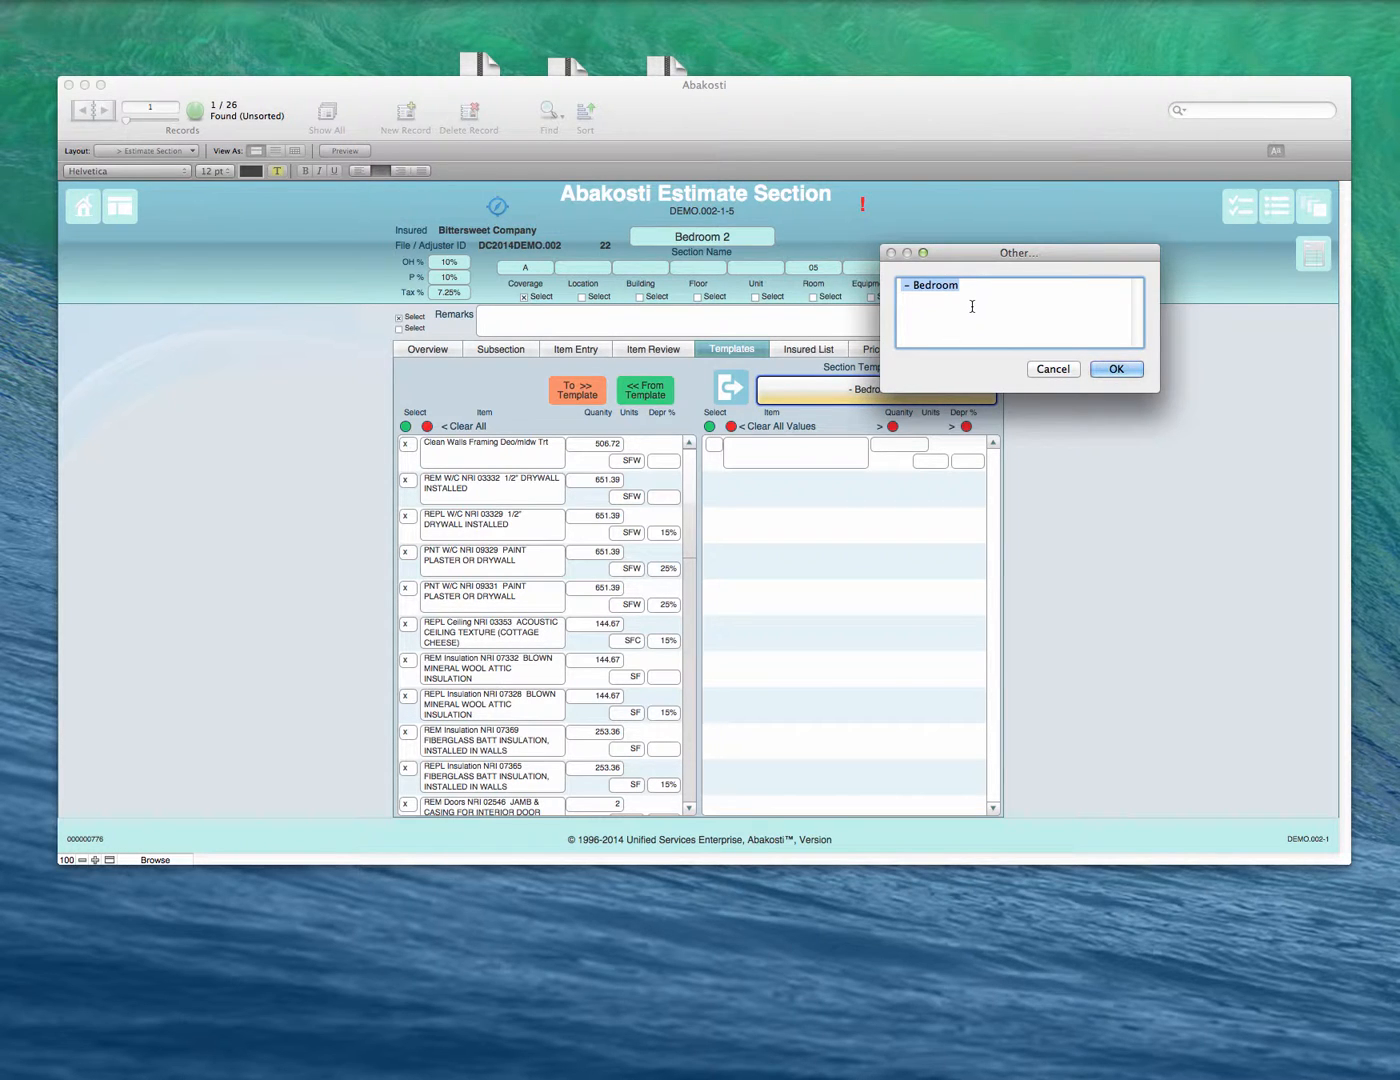
pyautogui.write('Bitterswe')
pyautogui.write('et - Bedroo')
pyautogui.click(1121, 370)
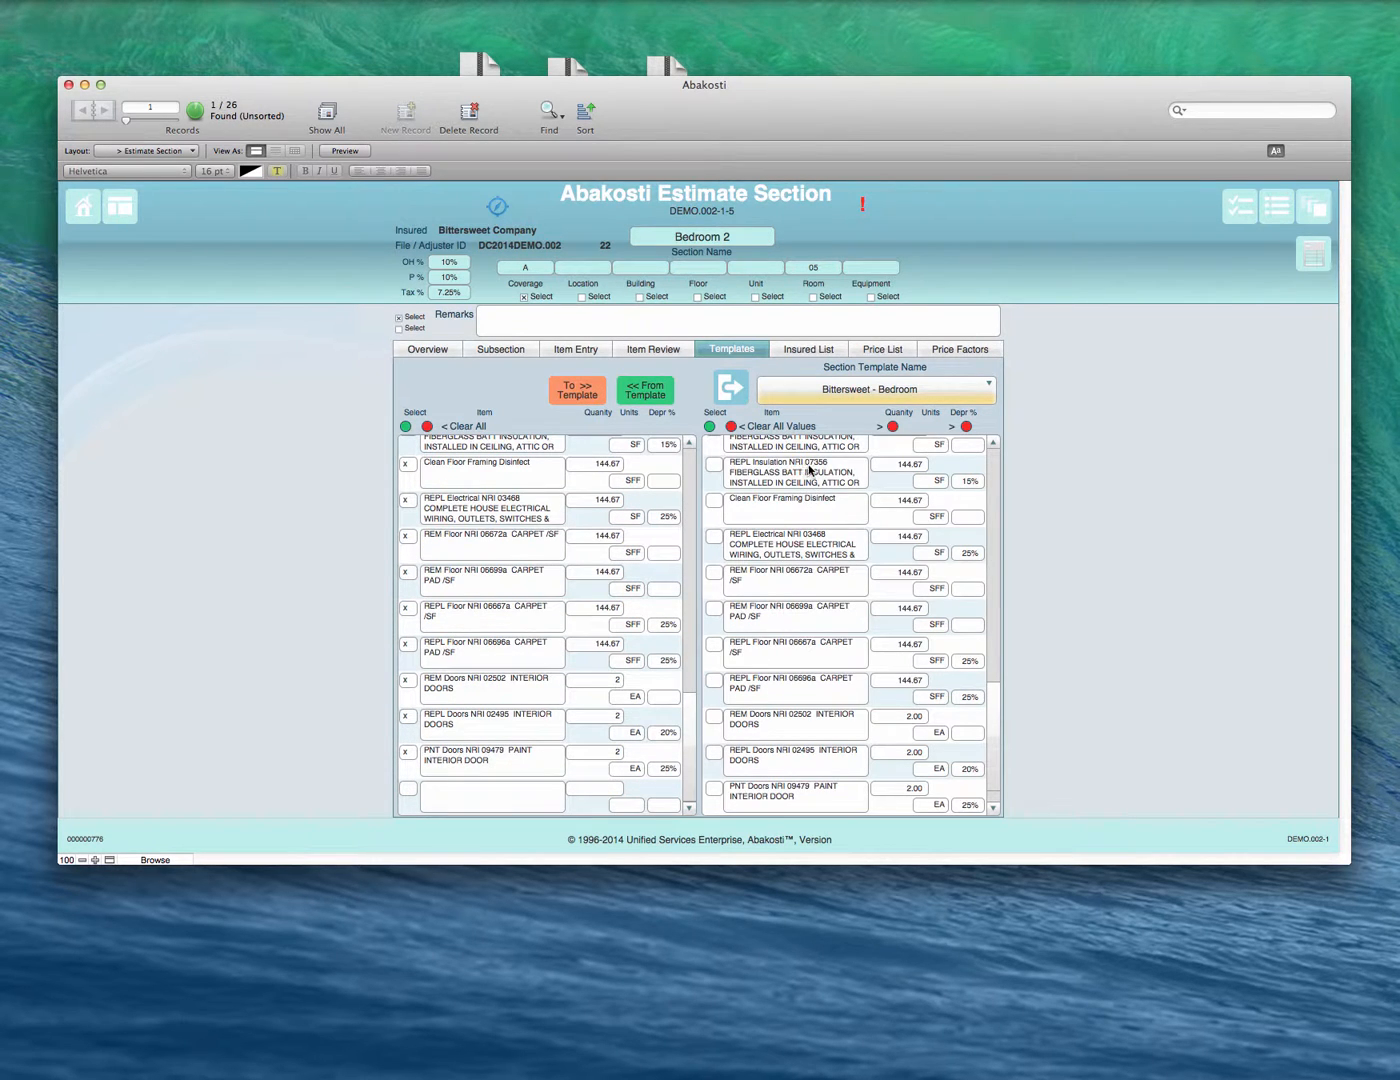
# - Clear the quantity values of all items in the "Bittersweet - Bedroom" template and check the template's item list
pyautogui.scroll(-10, 810, 471)
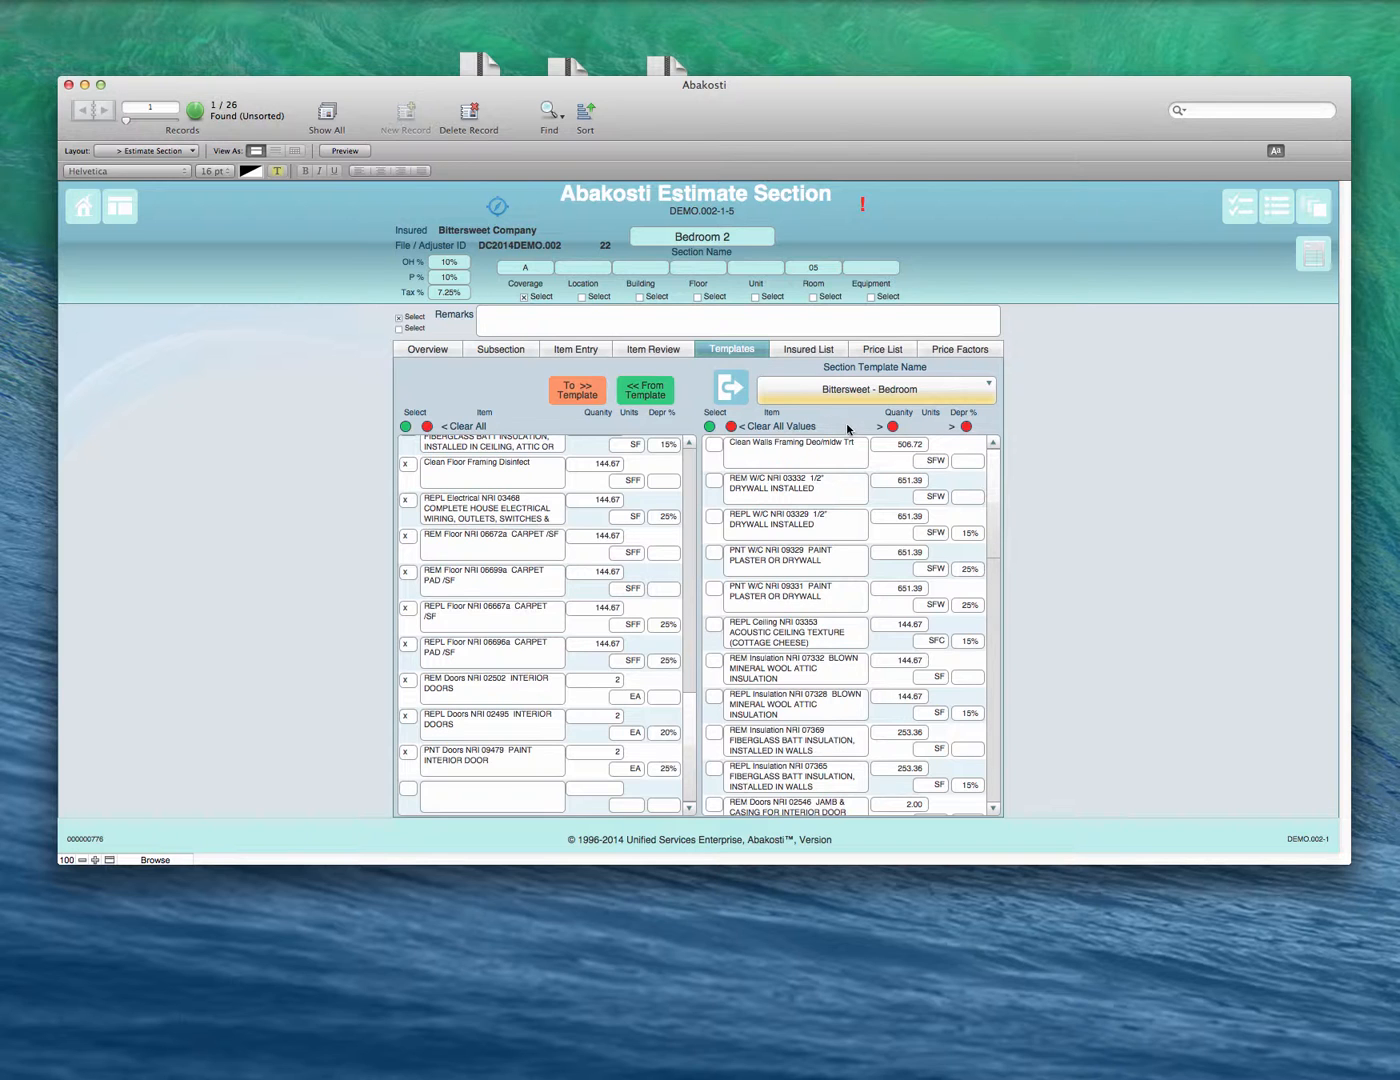
pyautogui.click(892, 425)
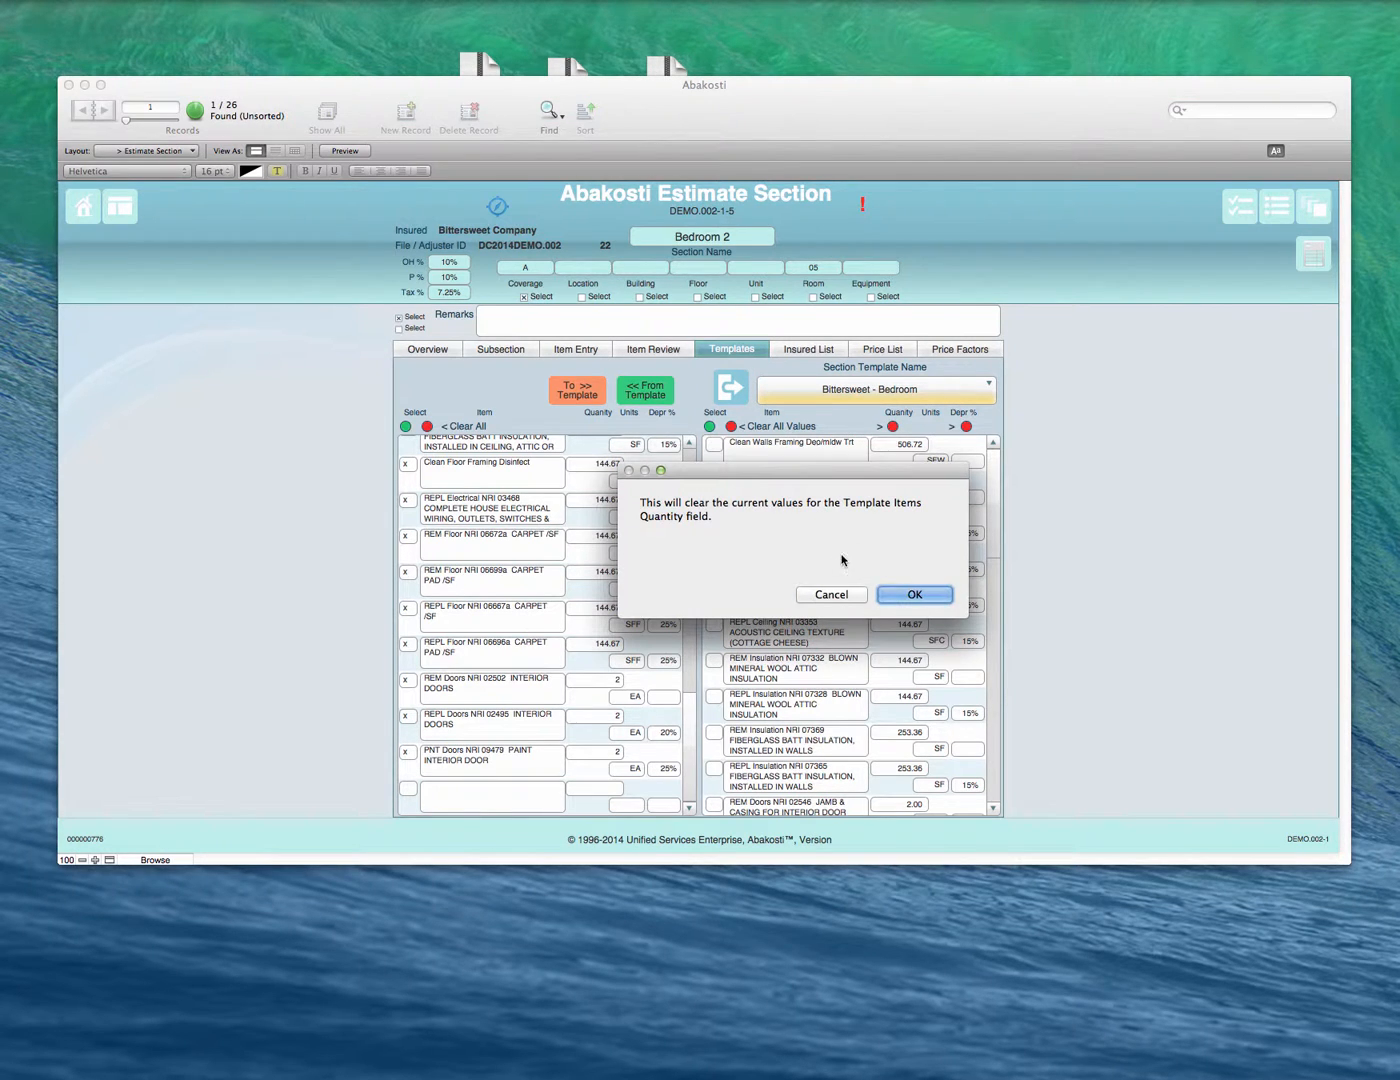
pyautogui.click(889, 596)
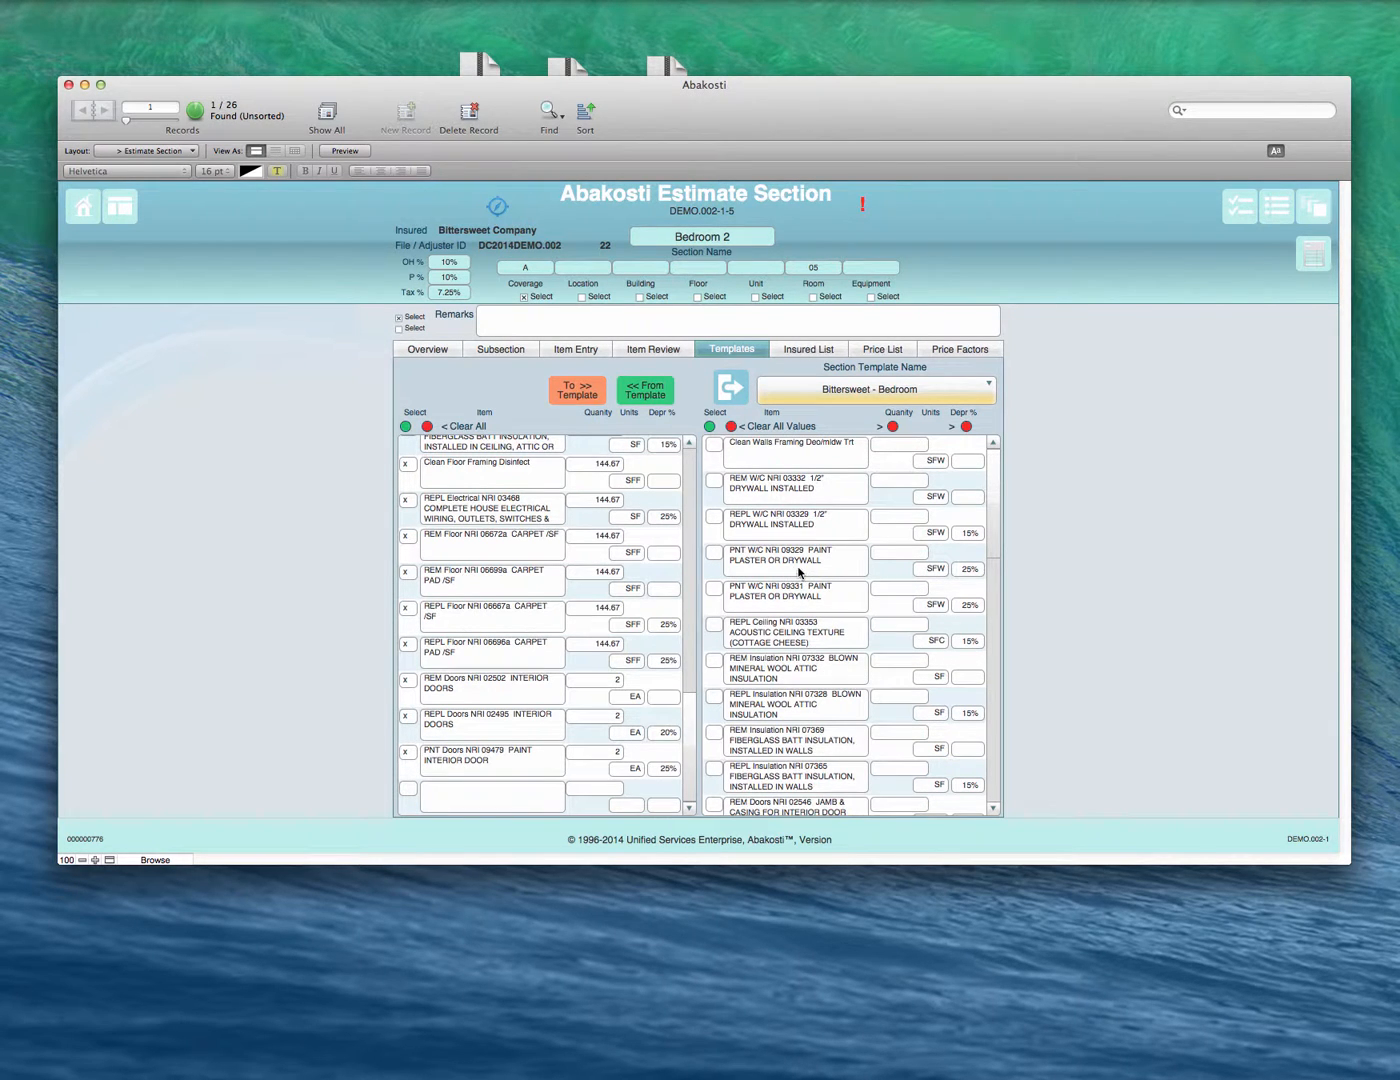
pyautogui.scroll(-3, 850, 555)
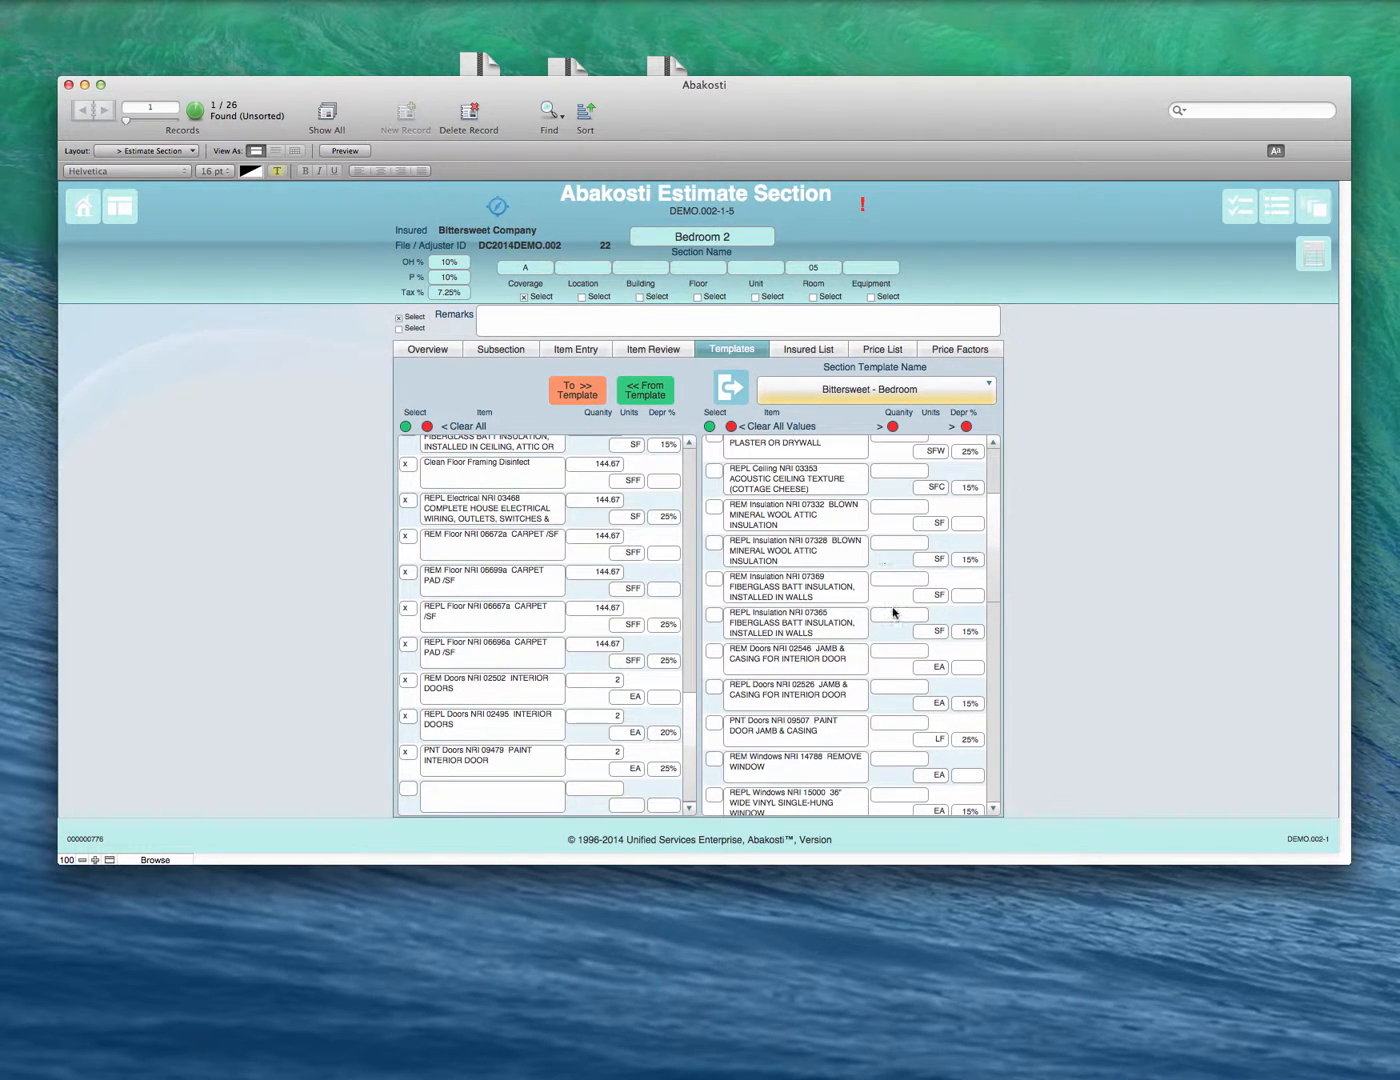
pyautogui.scroll(5, 860, 624)
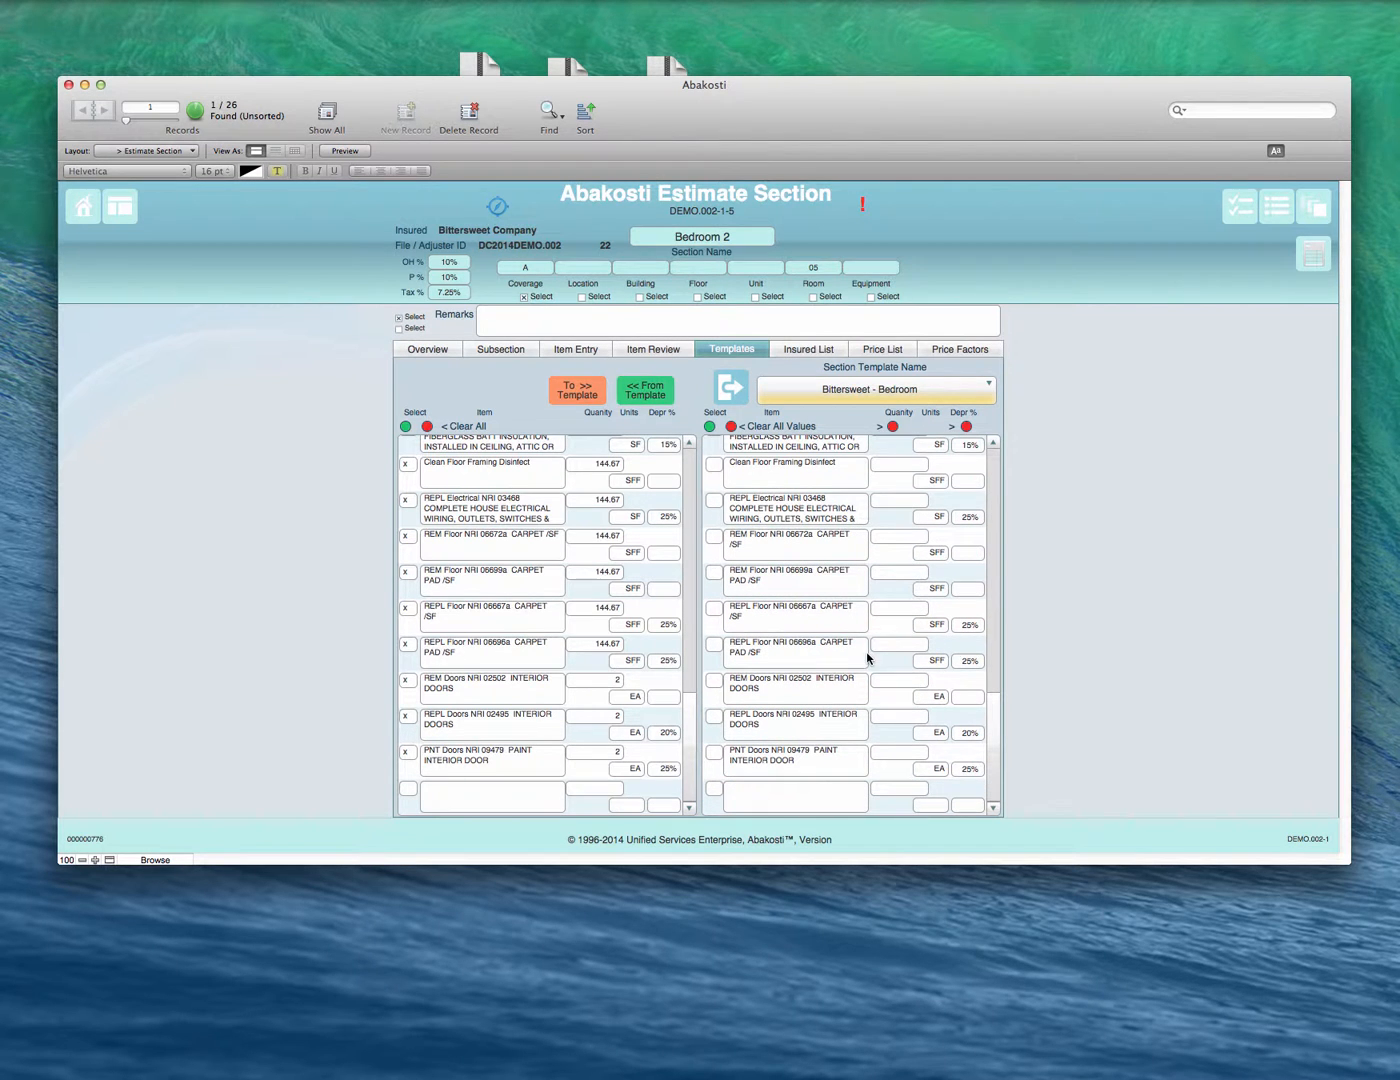
pyautogui.scroll(5, 867, 651)
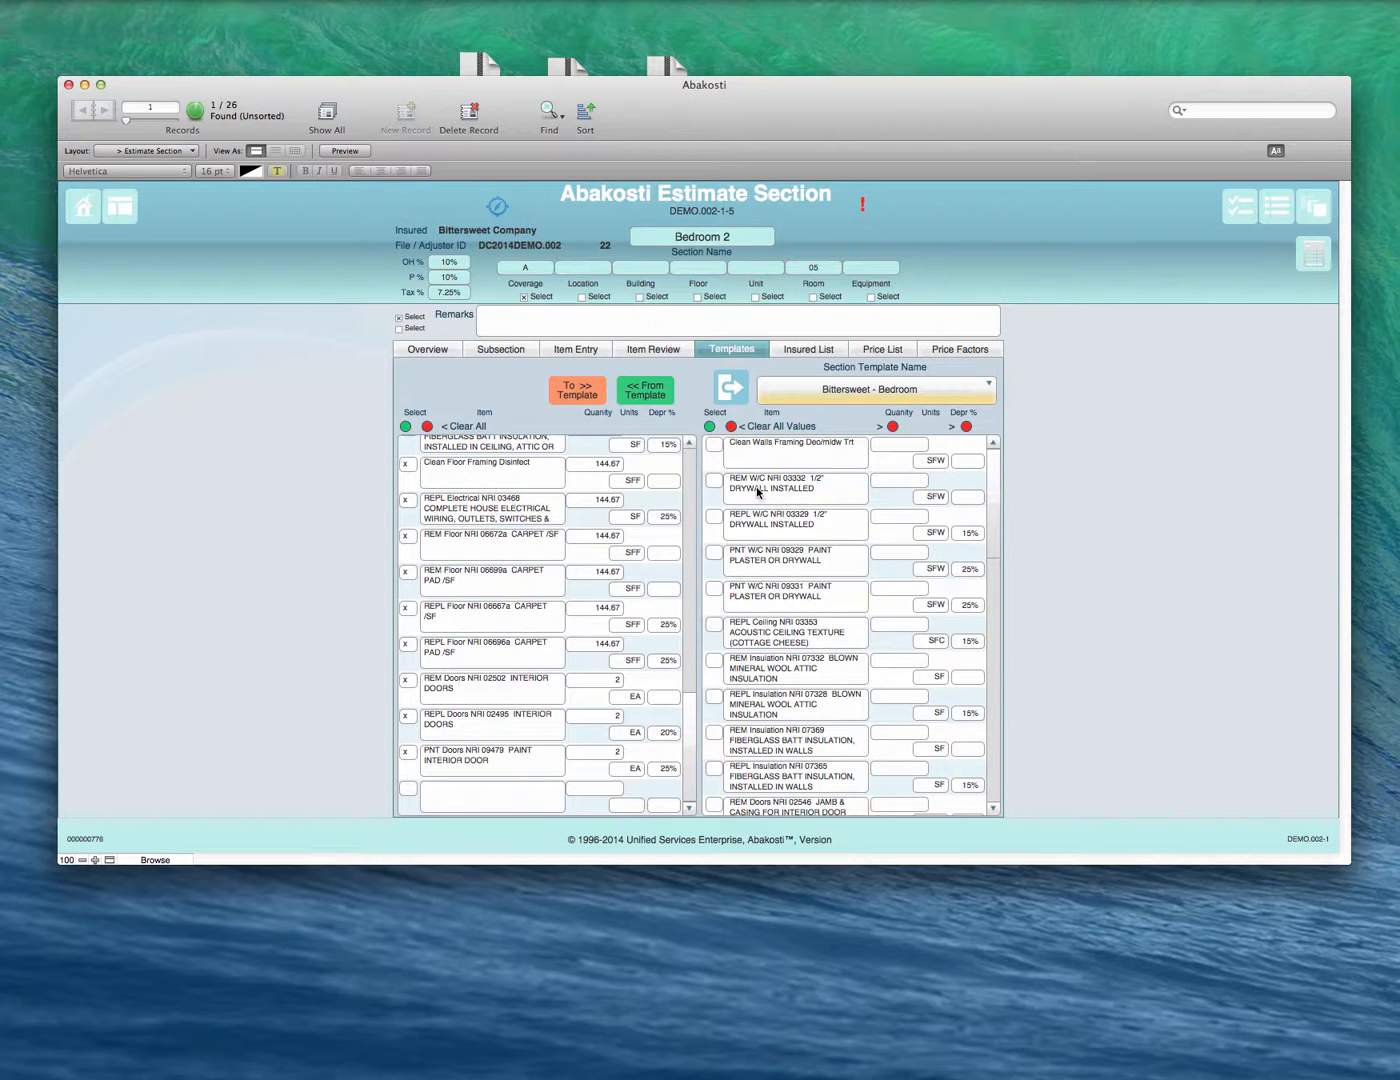
# - Return to the estimate's section list and add a section named Bedroom 3 with coverage A and room 07
pyautogui.click(1304, 258)
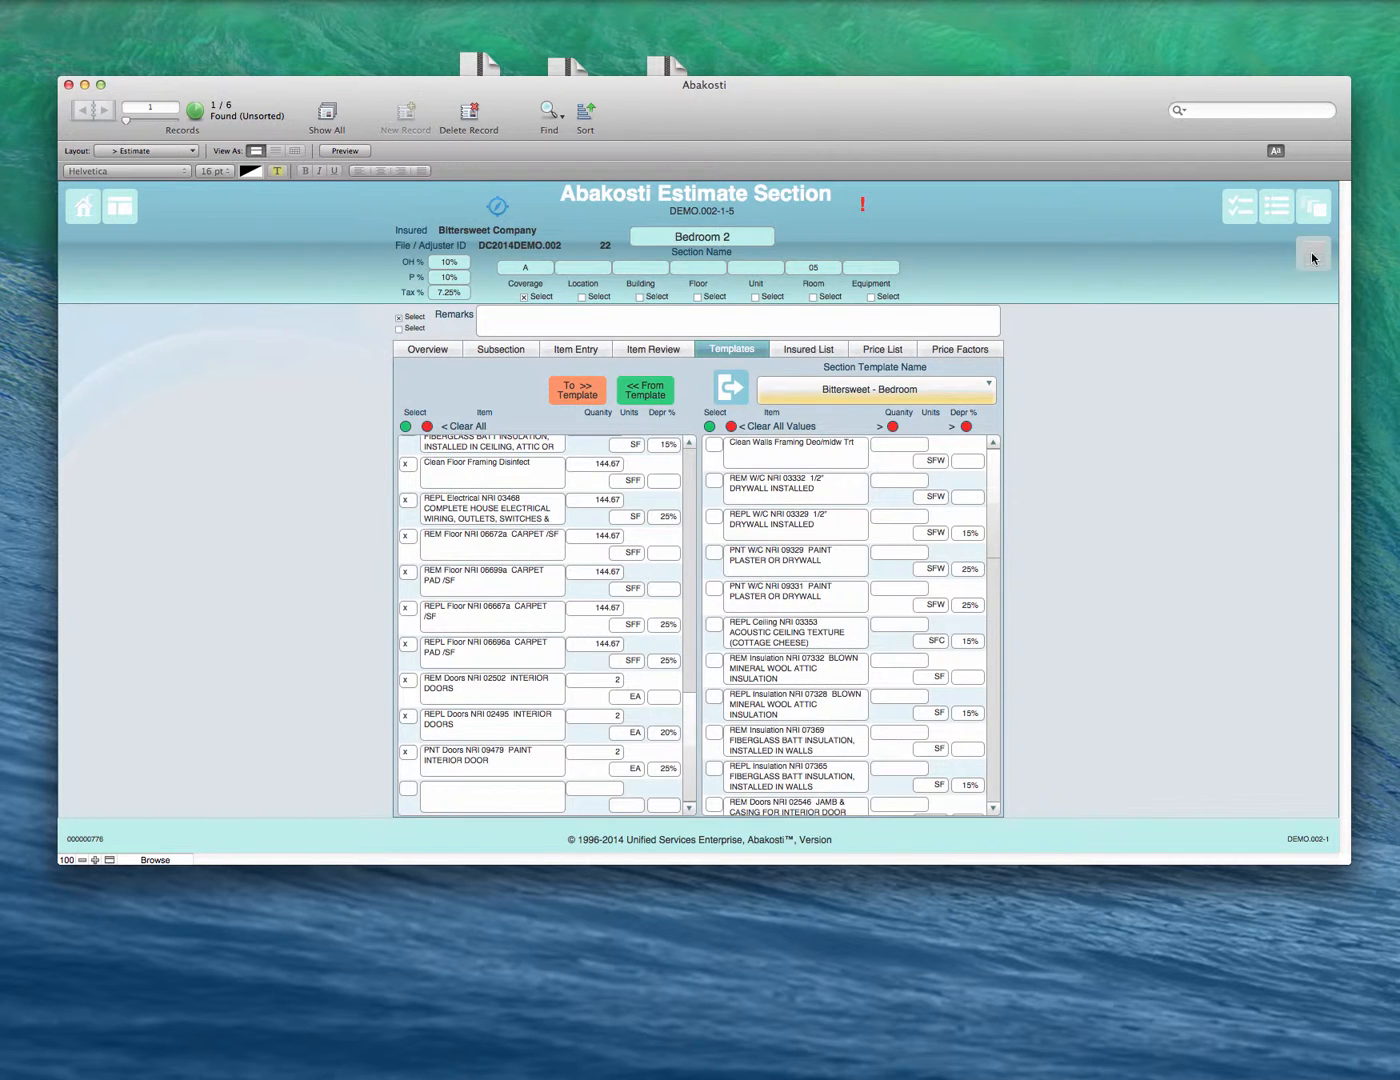
pyautogui.scroll(-3, 725, 675)
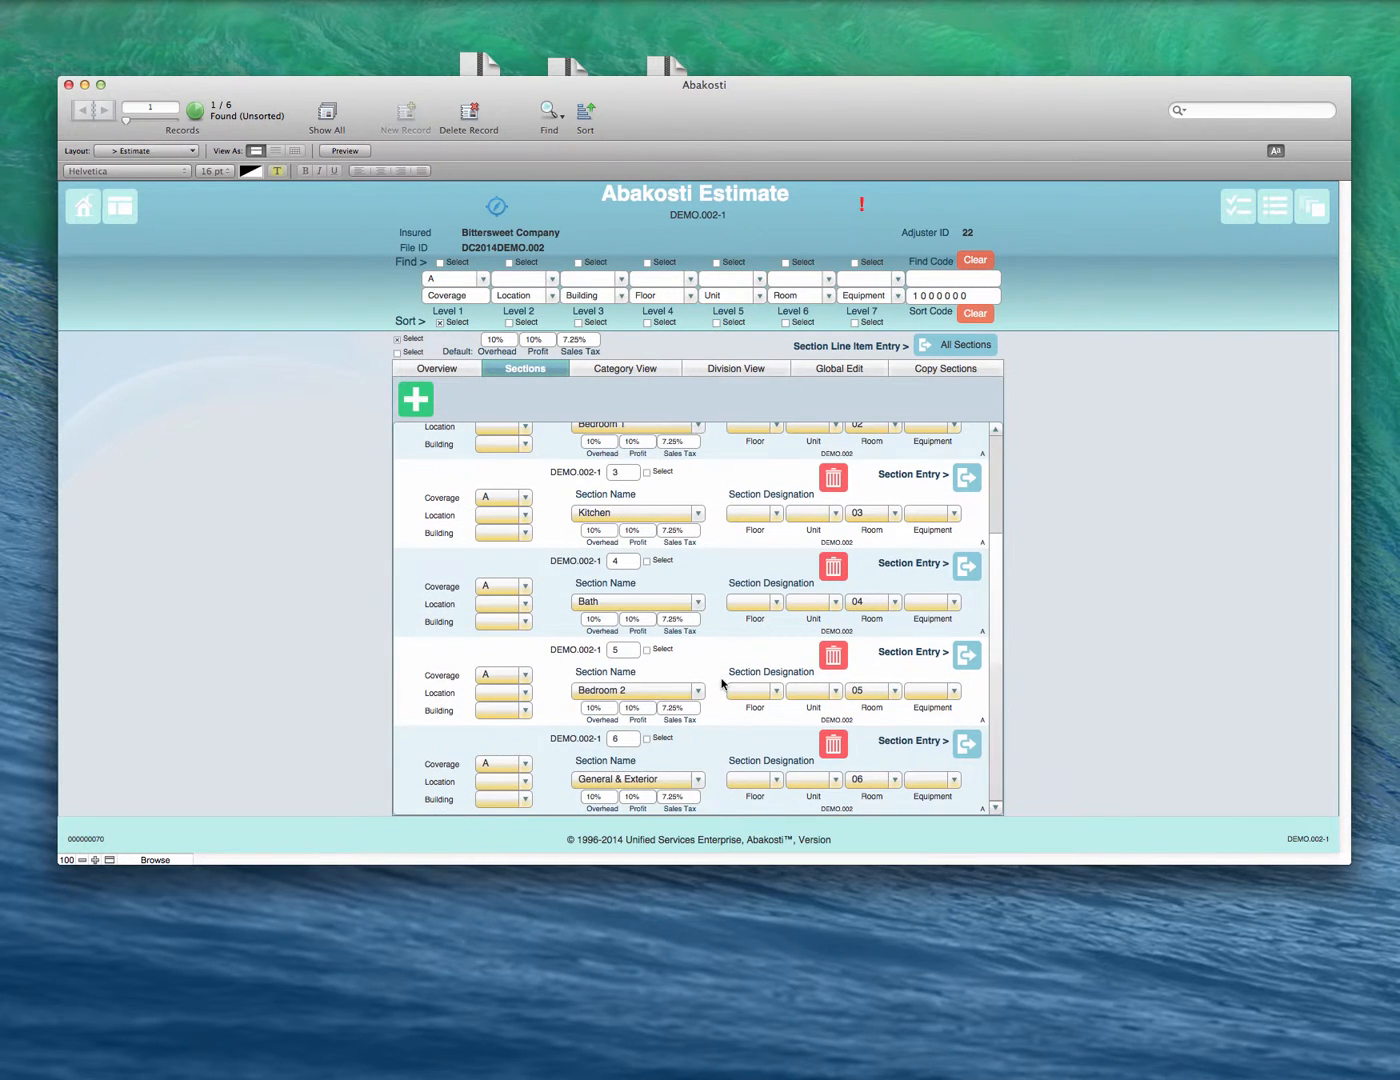
pyautogui.click(415, 398)
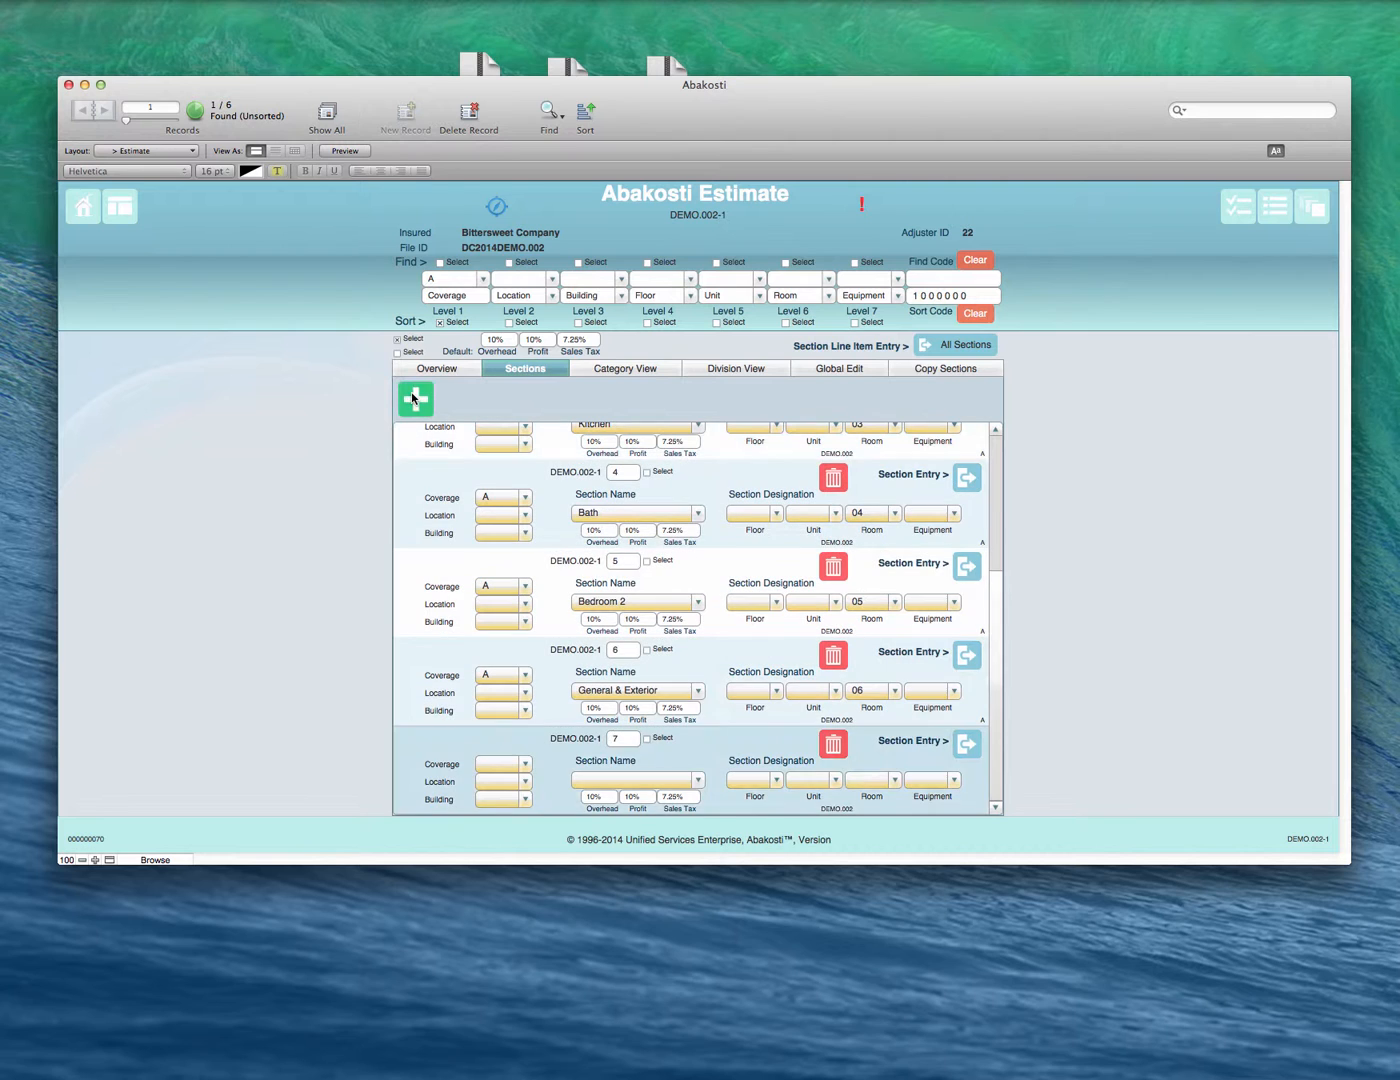
pyautogui.click(526, 765)
pyautogui.click(488, 782)
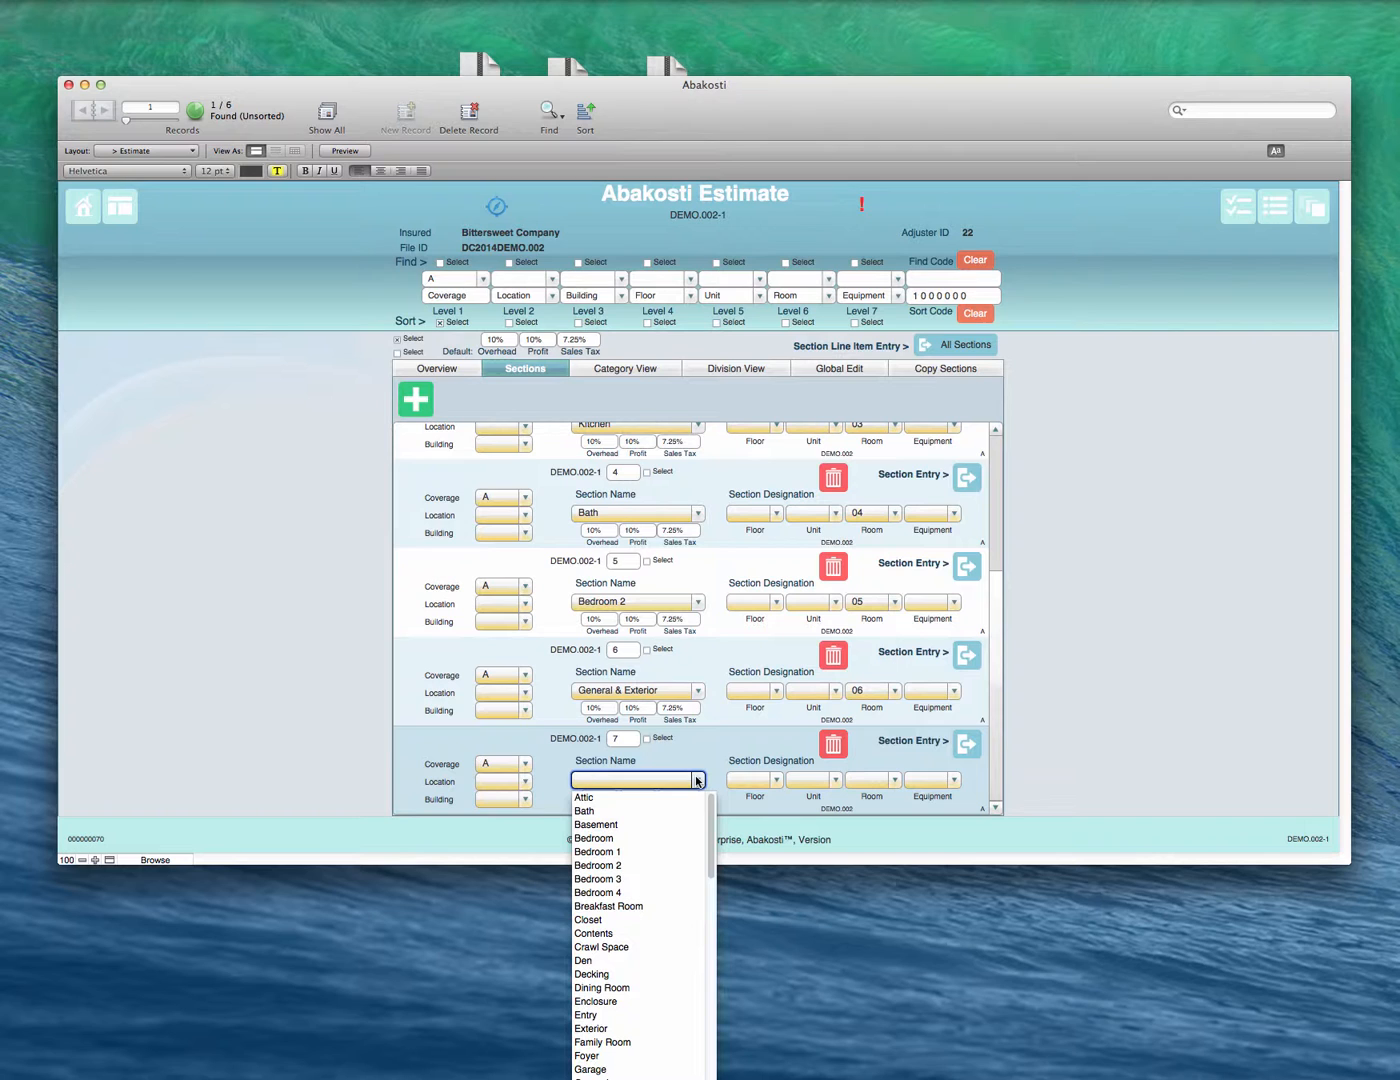
pyautogui.click(625, 879)
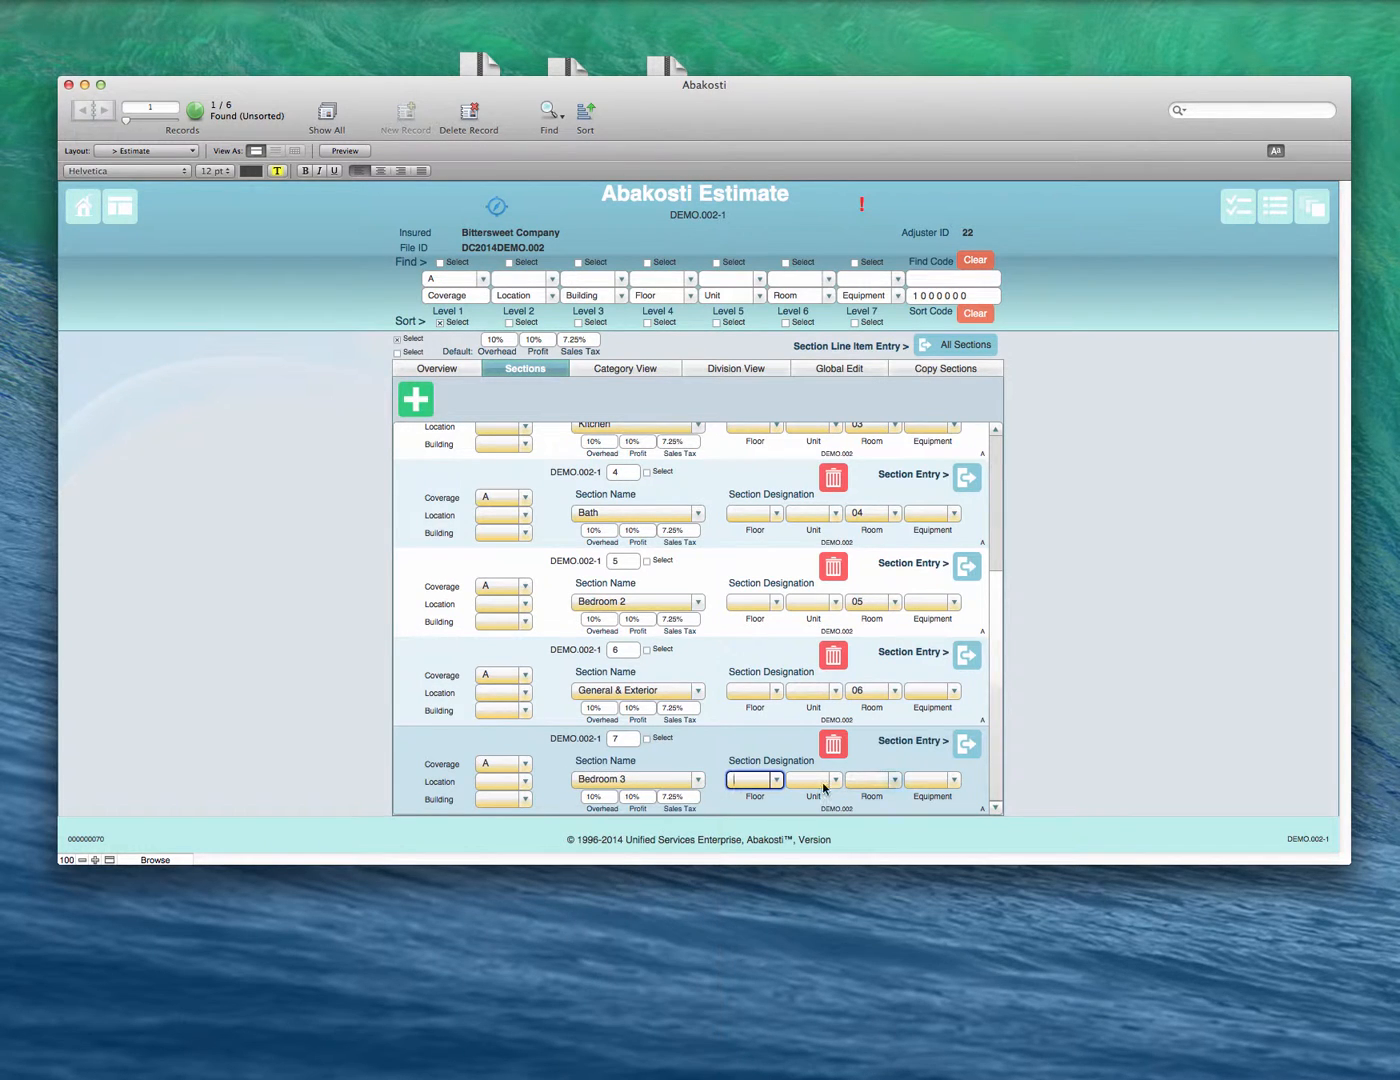
pyautogui.click(896, 780)
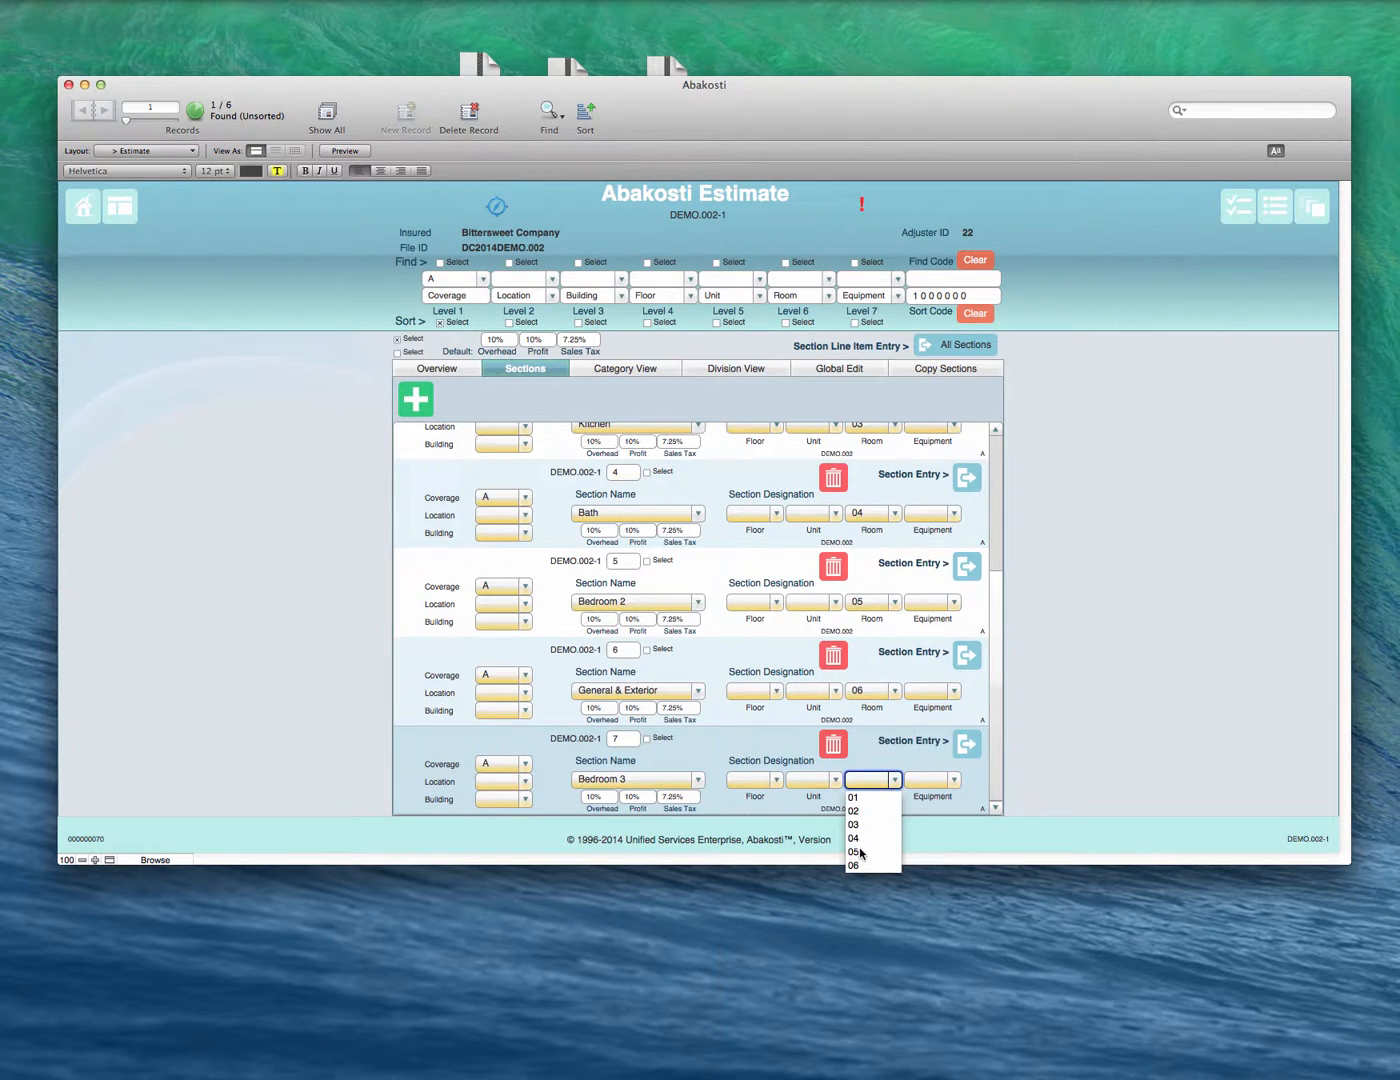
pyautogui.click(862, 780)
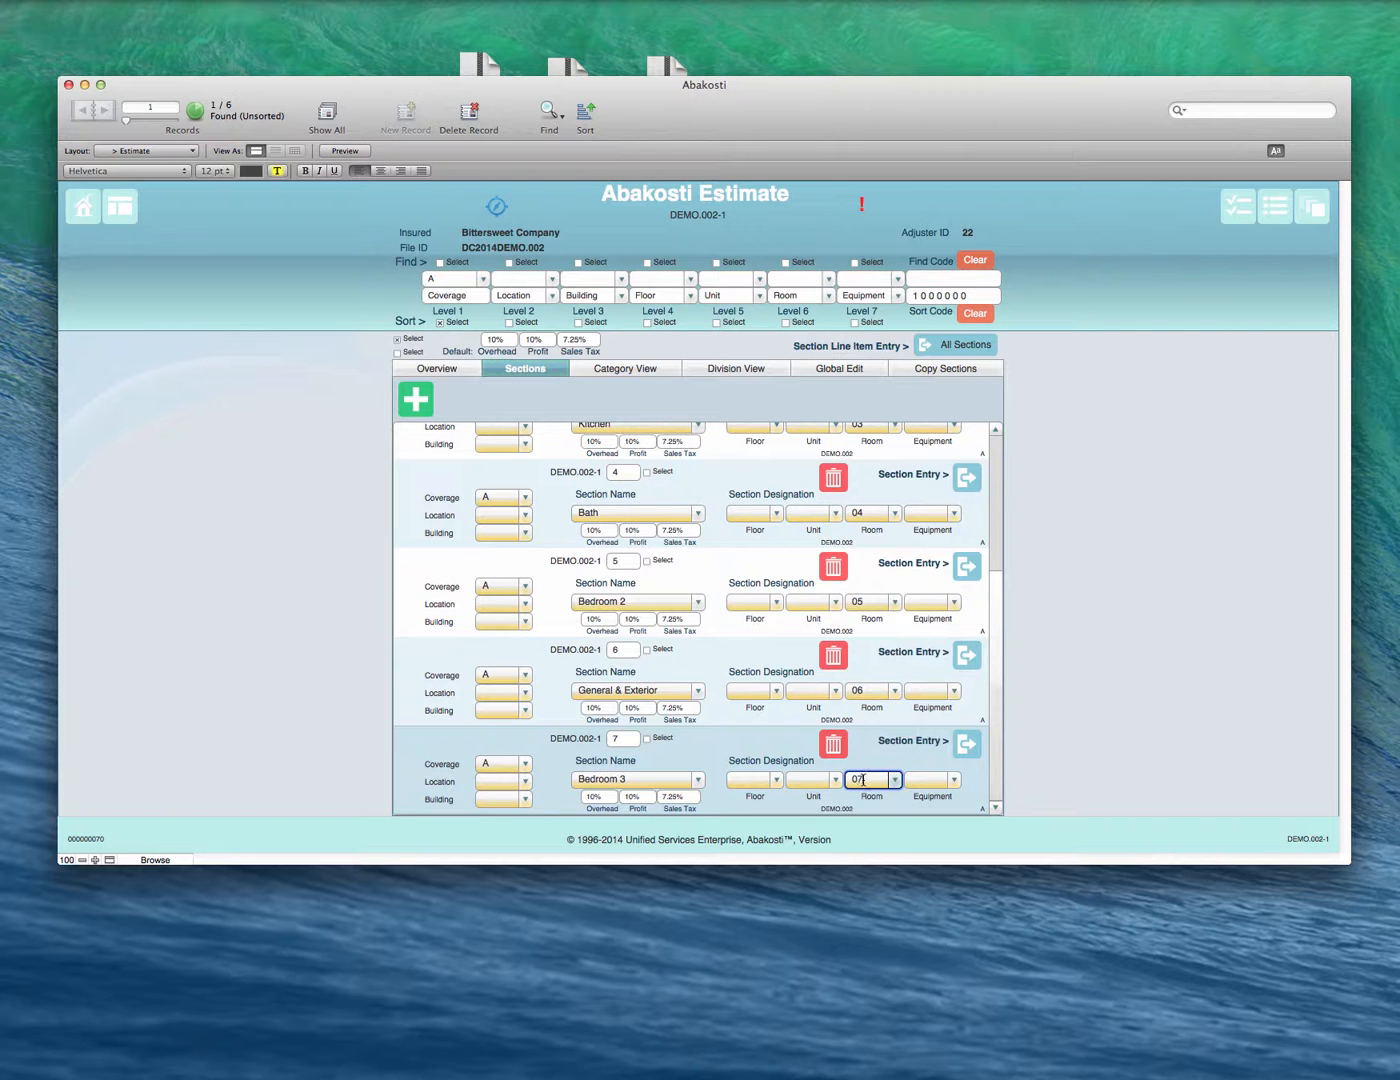
pyautogui.click(873, 761)
# - Open the Bedroom 3 section and add a subsection with a length of 10 ft 0 in and a count of 2
pyautogui.click(956, 750)
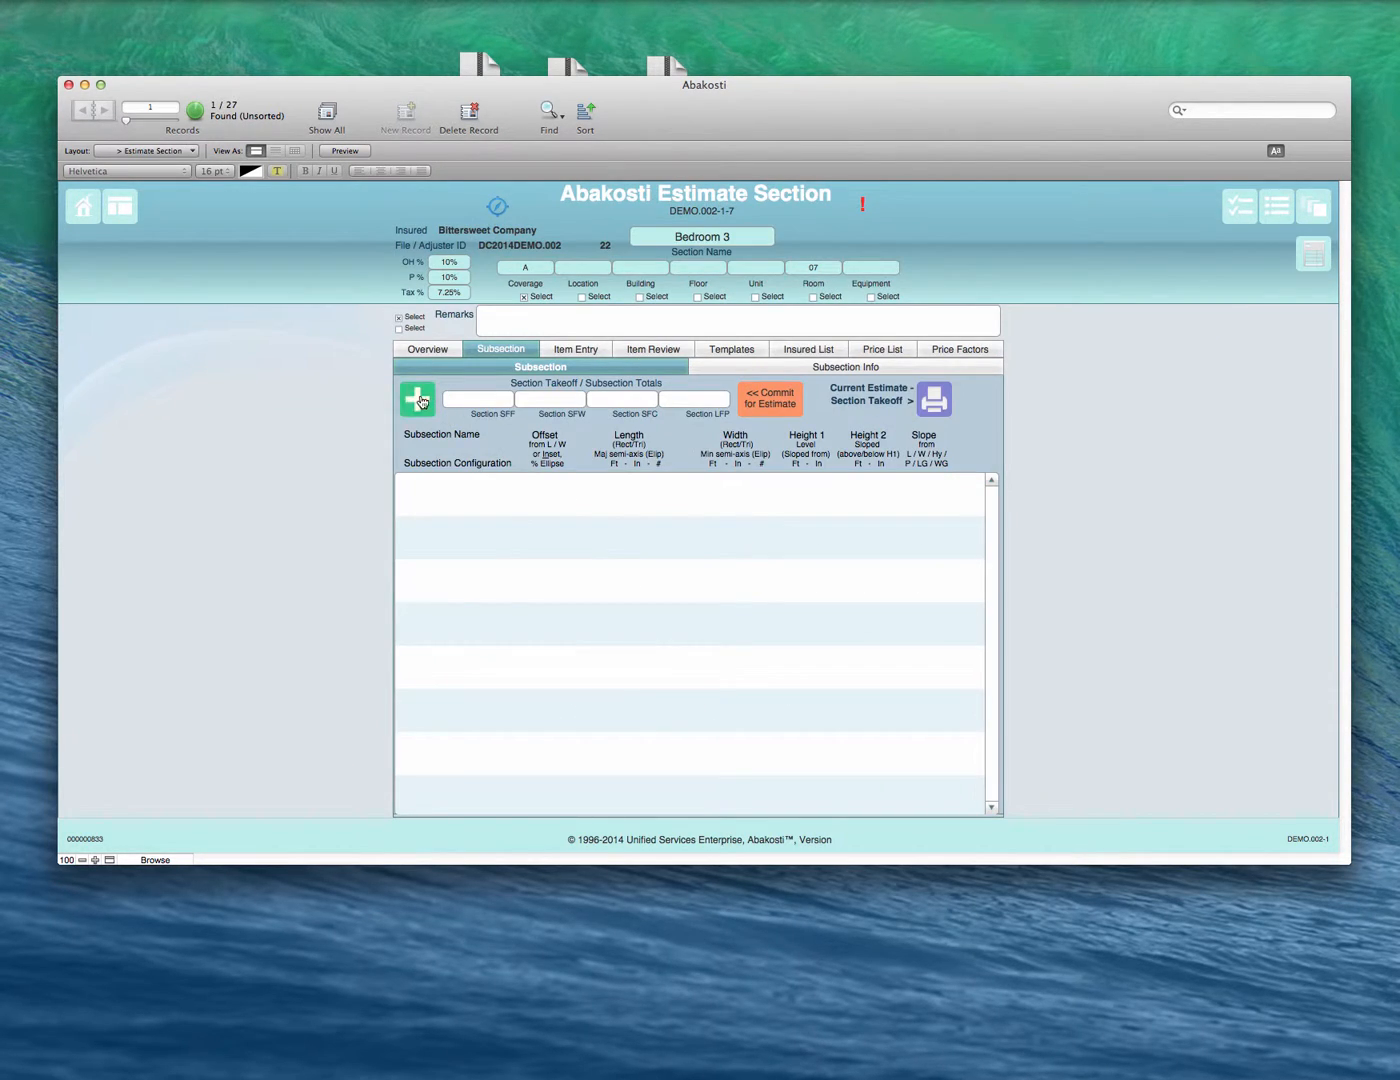
pyautogui.click(416, 401)
pyautogui.click(596, 485)
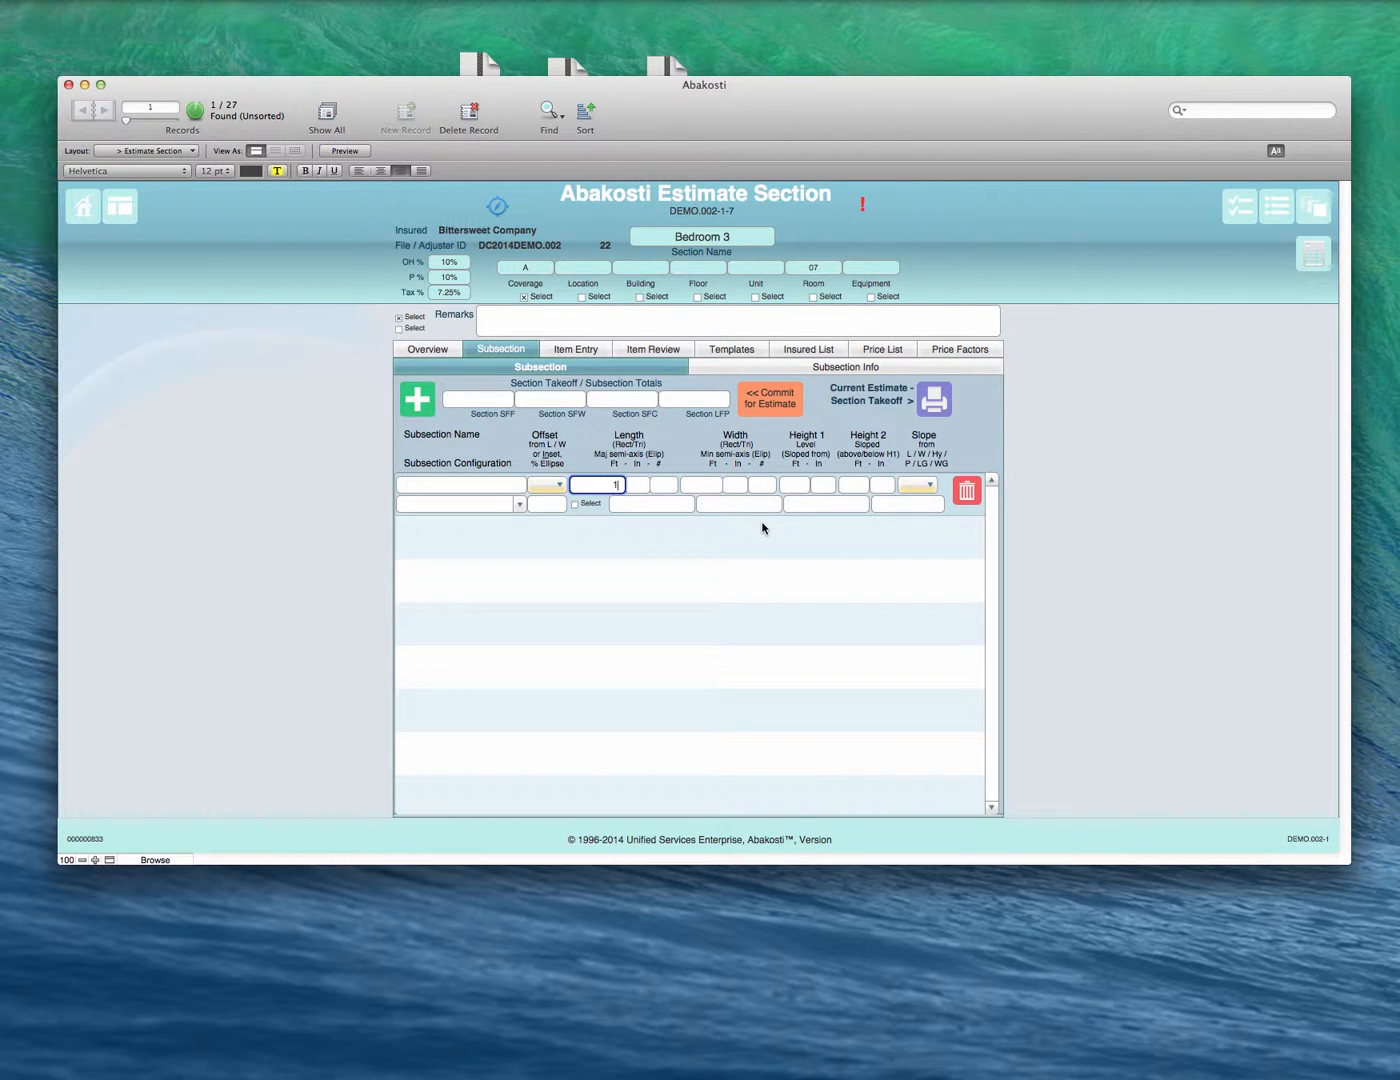
pyautogui.write('10')
pyautogui.press('Tab')
pyautogui.write('0')
pyautogui.press('Tab')
pyautogui.write('2')
pyautogui.press('Tab')
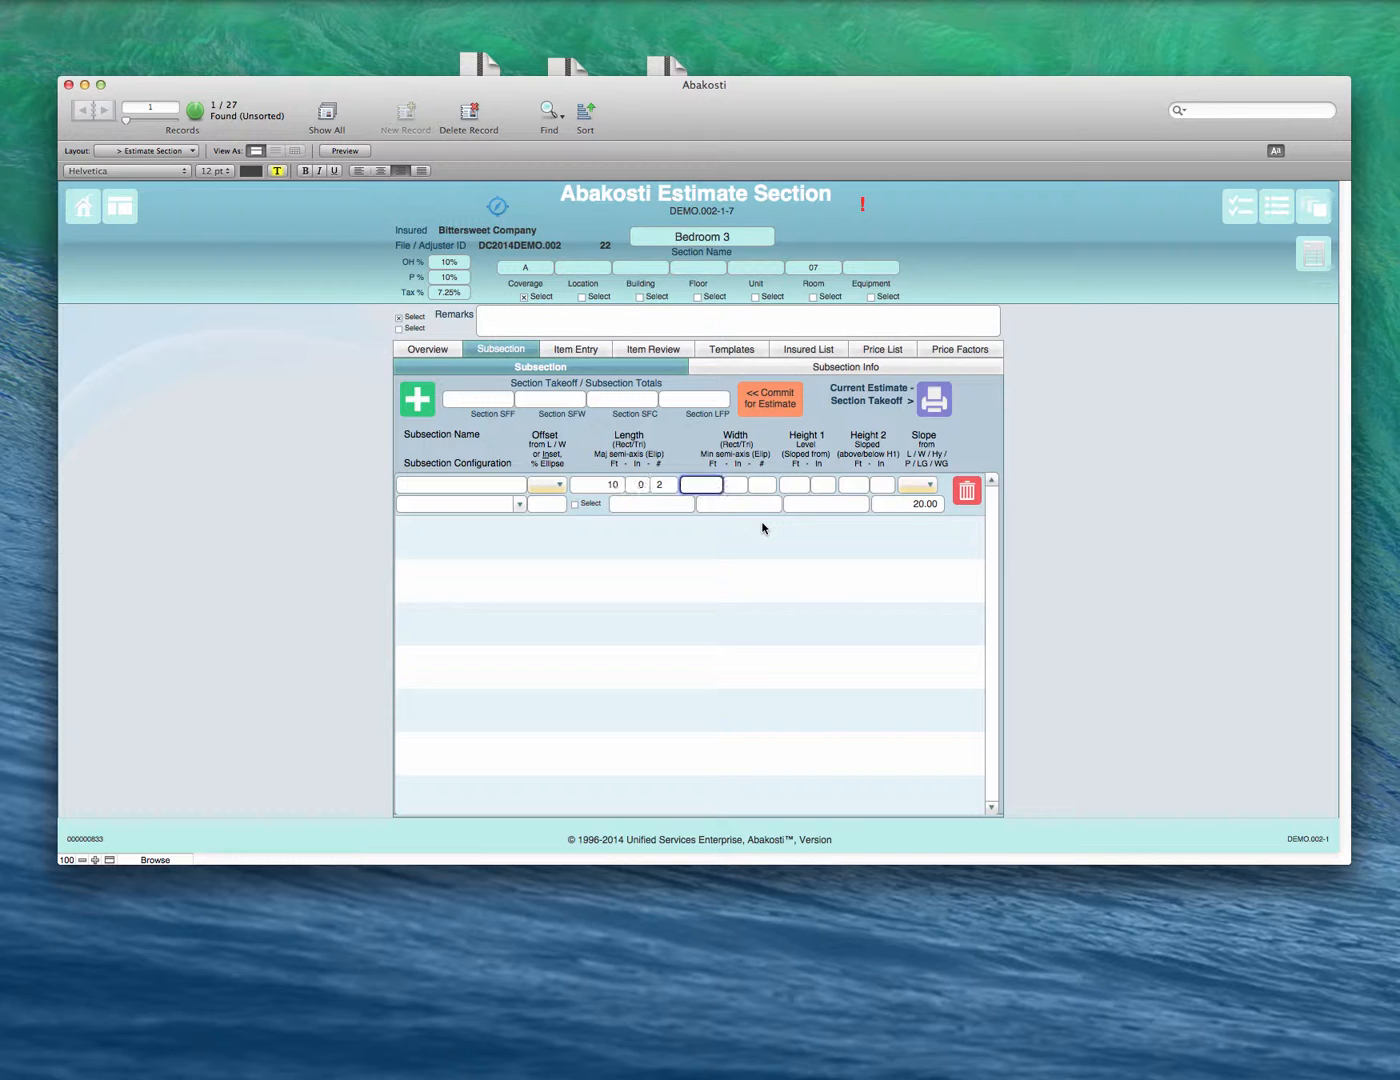
# - Set the subsection's width to 10 ft 0 in with count 2 and Height 1 to 8 ft 0 in, and commit the takeoff for the estimate
pyautogui.write('10')
pyautogui.press('Tab')
pyautogui.write('0')
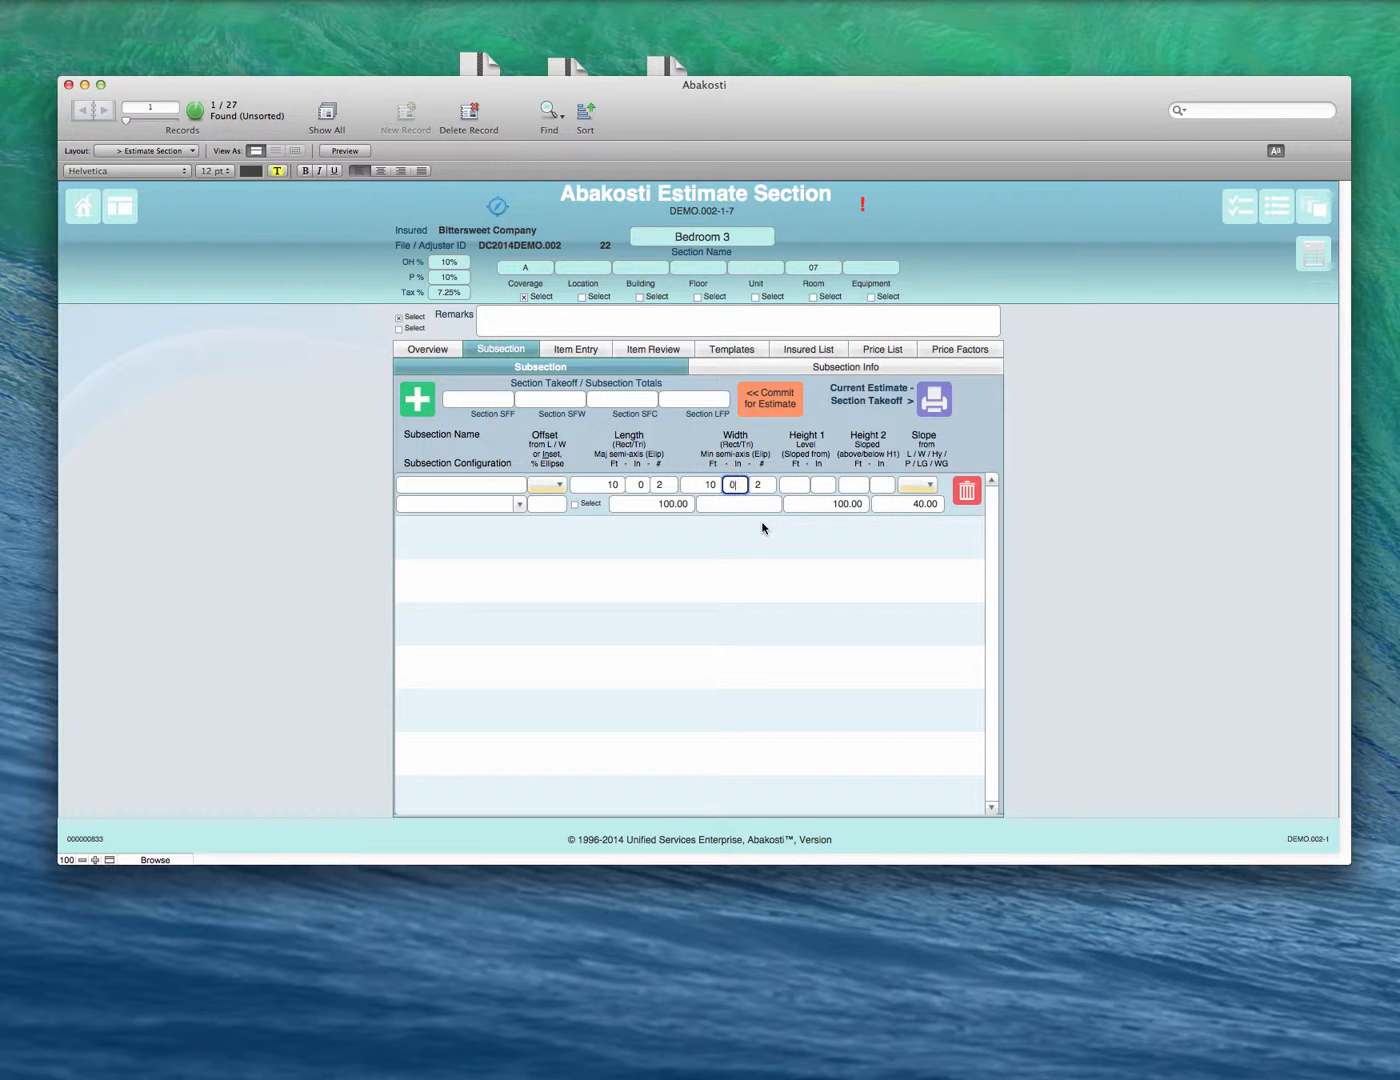
pyautogui.press('Tab')
pyautogui.write('2')
pyautogui.press('Tab')
pyautogui.write('8')
pyautogui.press('Tab')
pyautogui.write('0')
pyautogui.press('Tab')
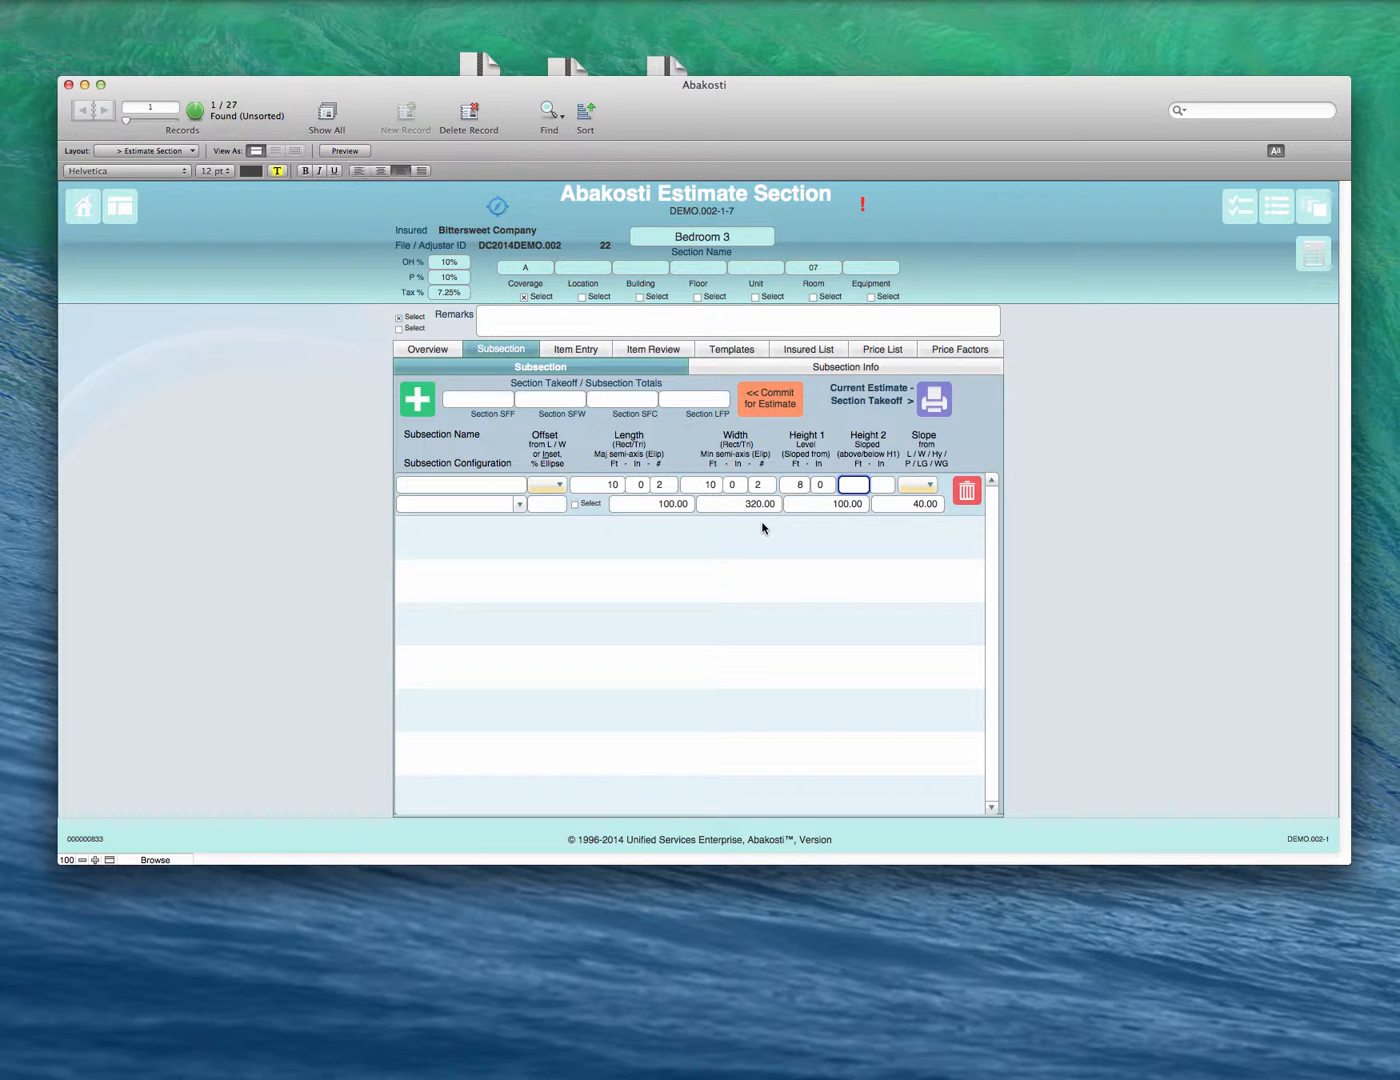
pyautogui.click(763, 528)
pyautogui.click(778, 407)
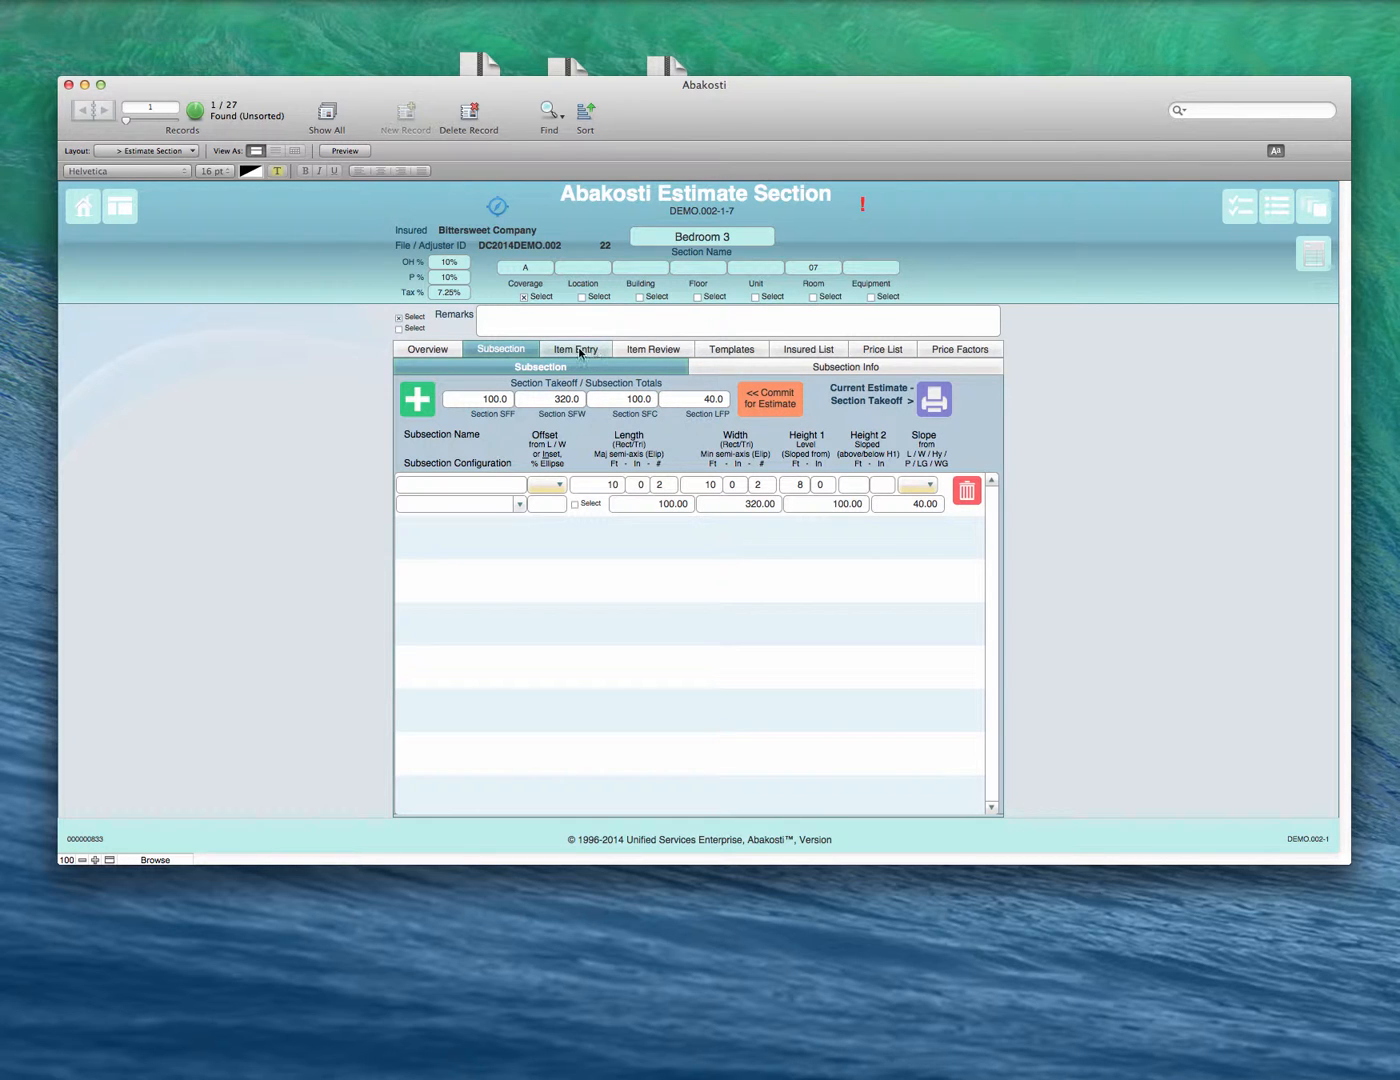
# - Show the section templates for Bedroom 3 and select all items of the "Bittersweet - Bedroom" template
pyautogui.click(717, 348)
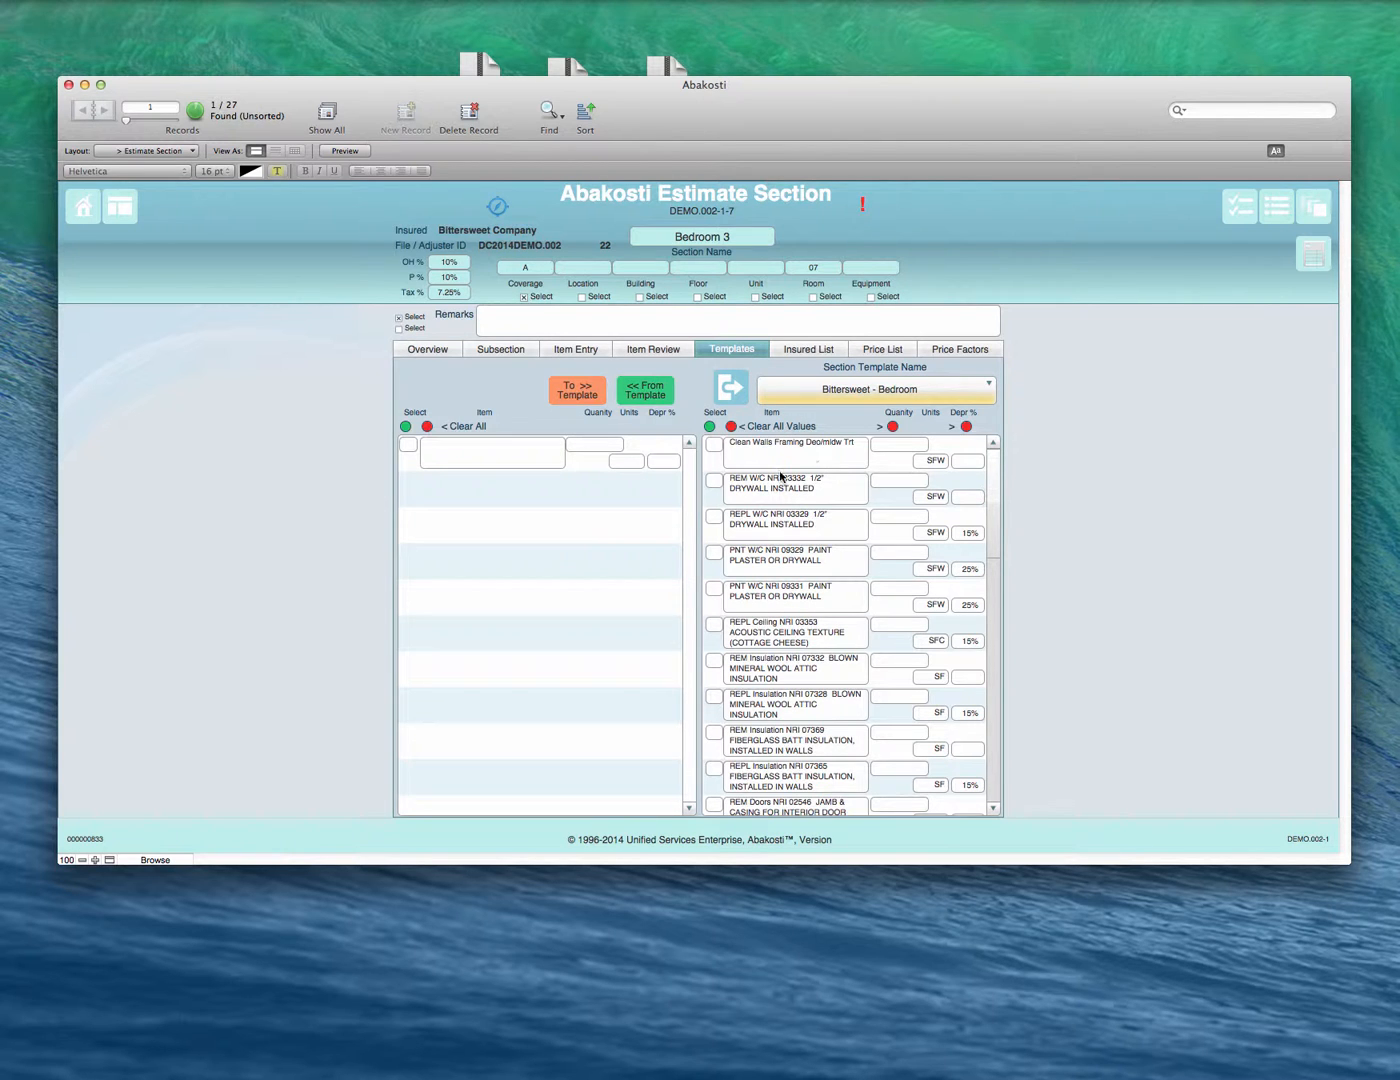
pyautogui.scroll(-10, 785, 461)
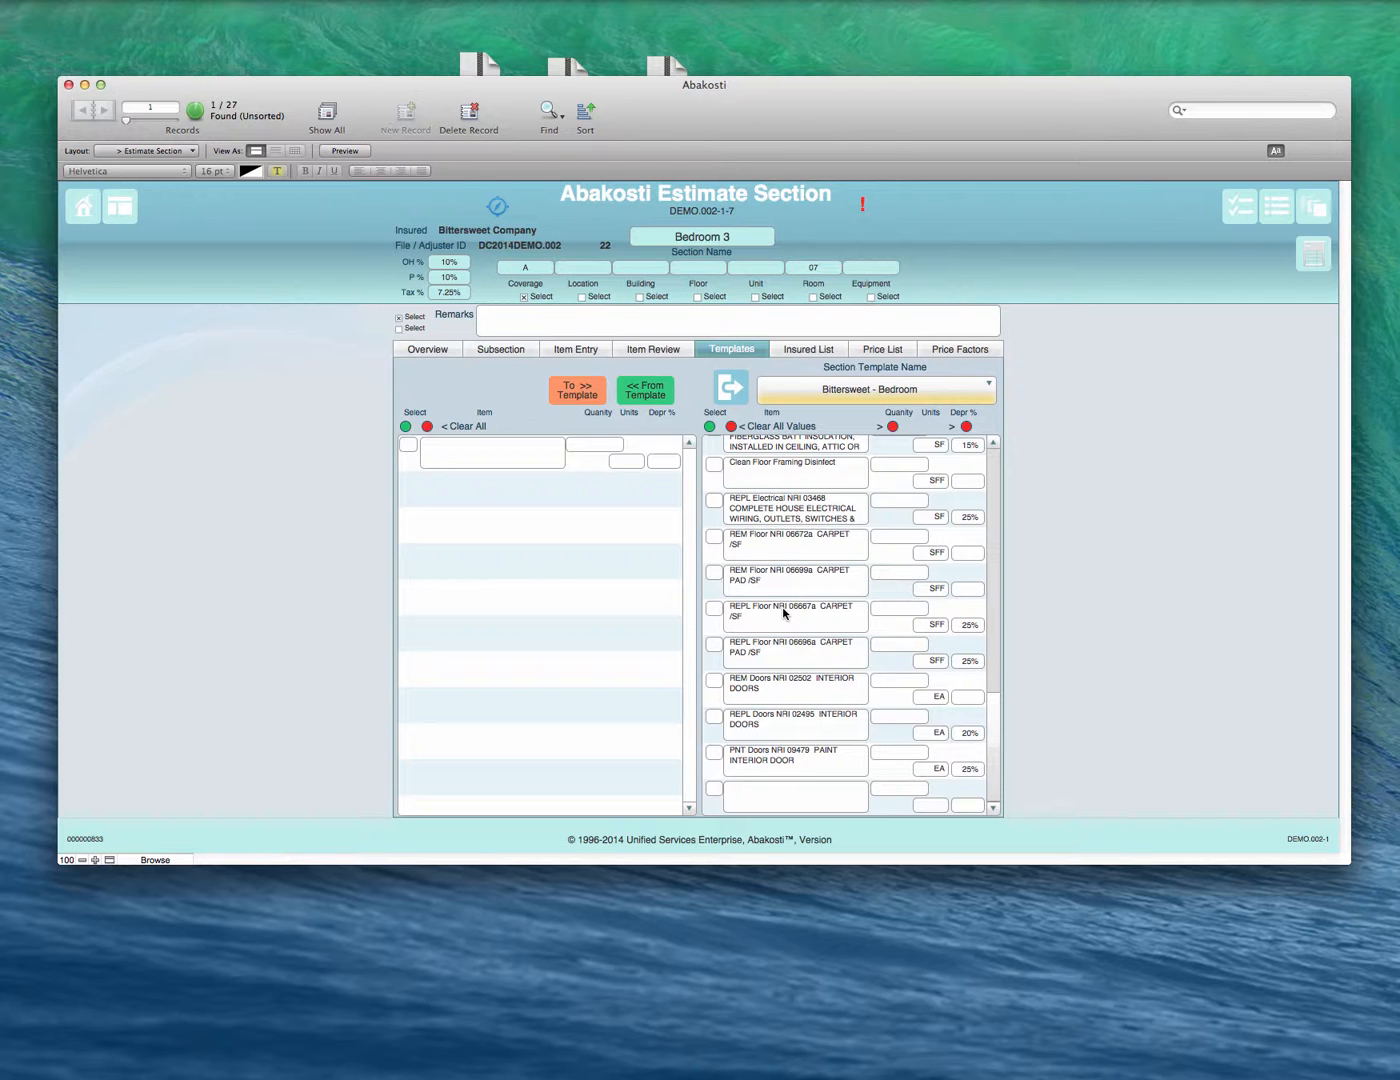
pyautogui.scroll(10, 783, 612)
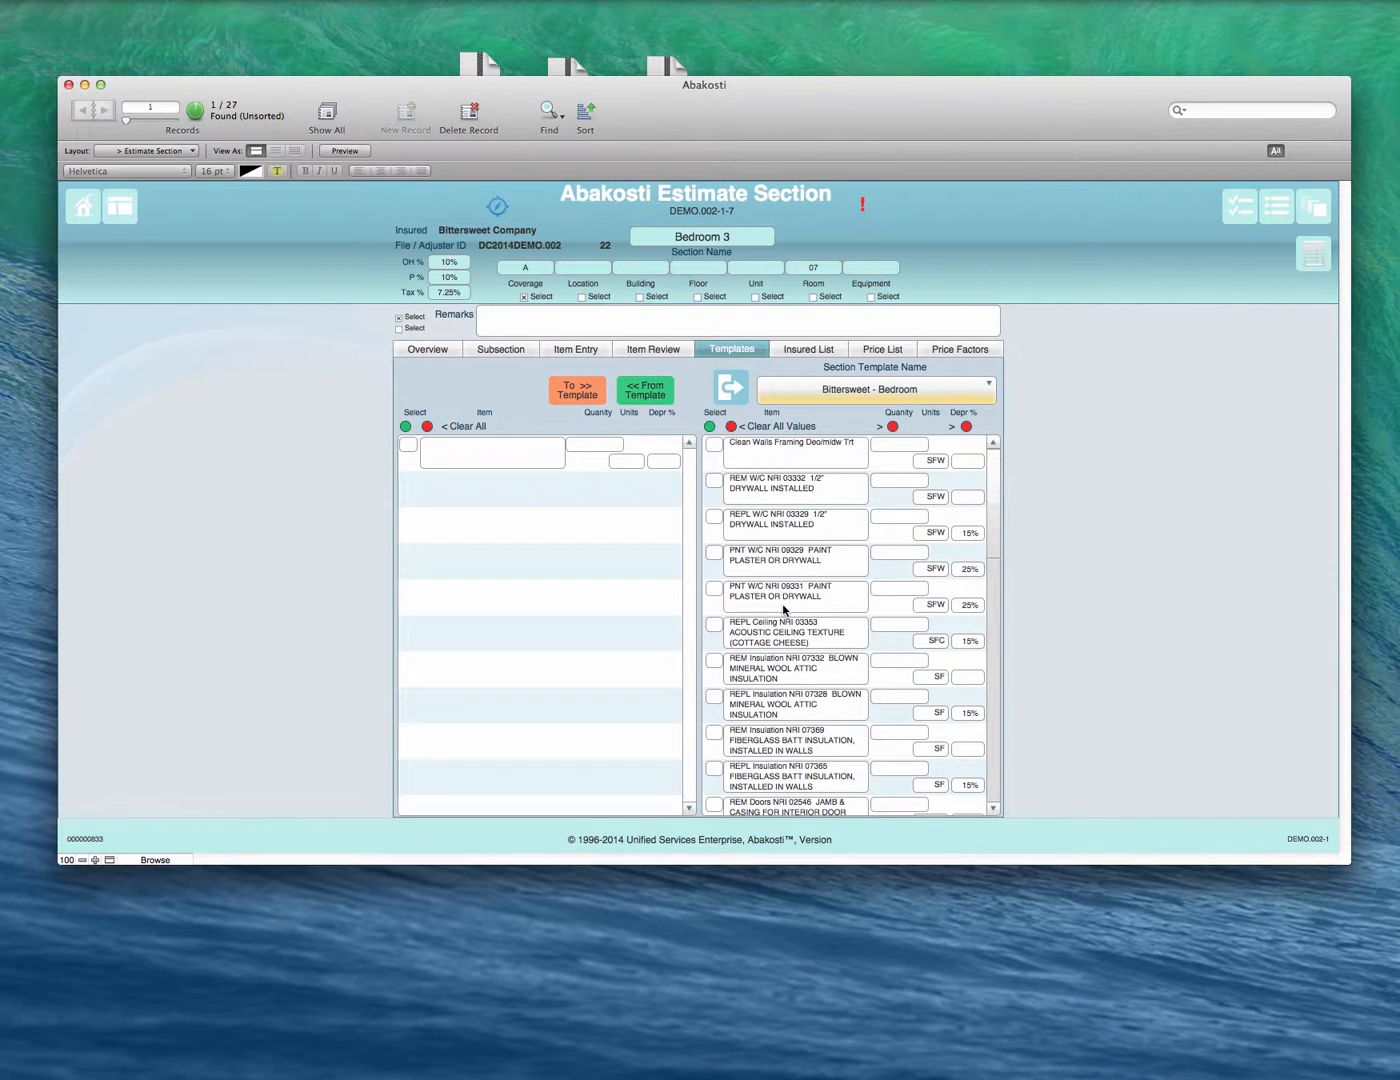
pyautogui.click(709, 426)
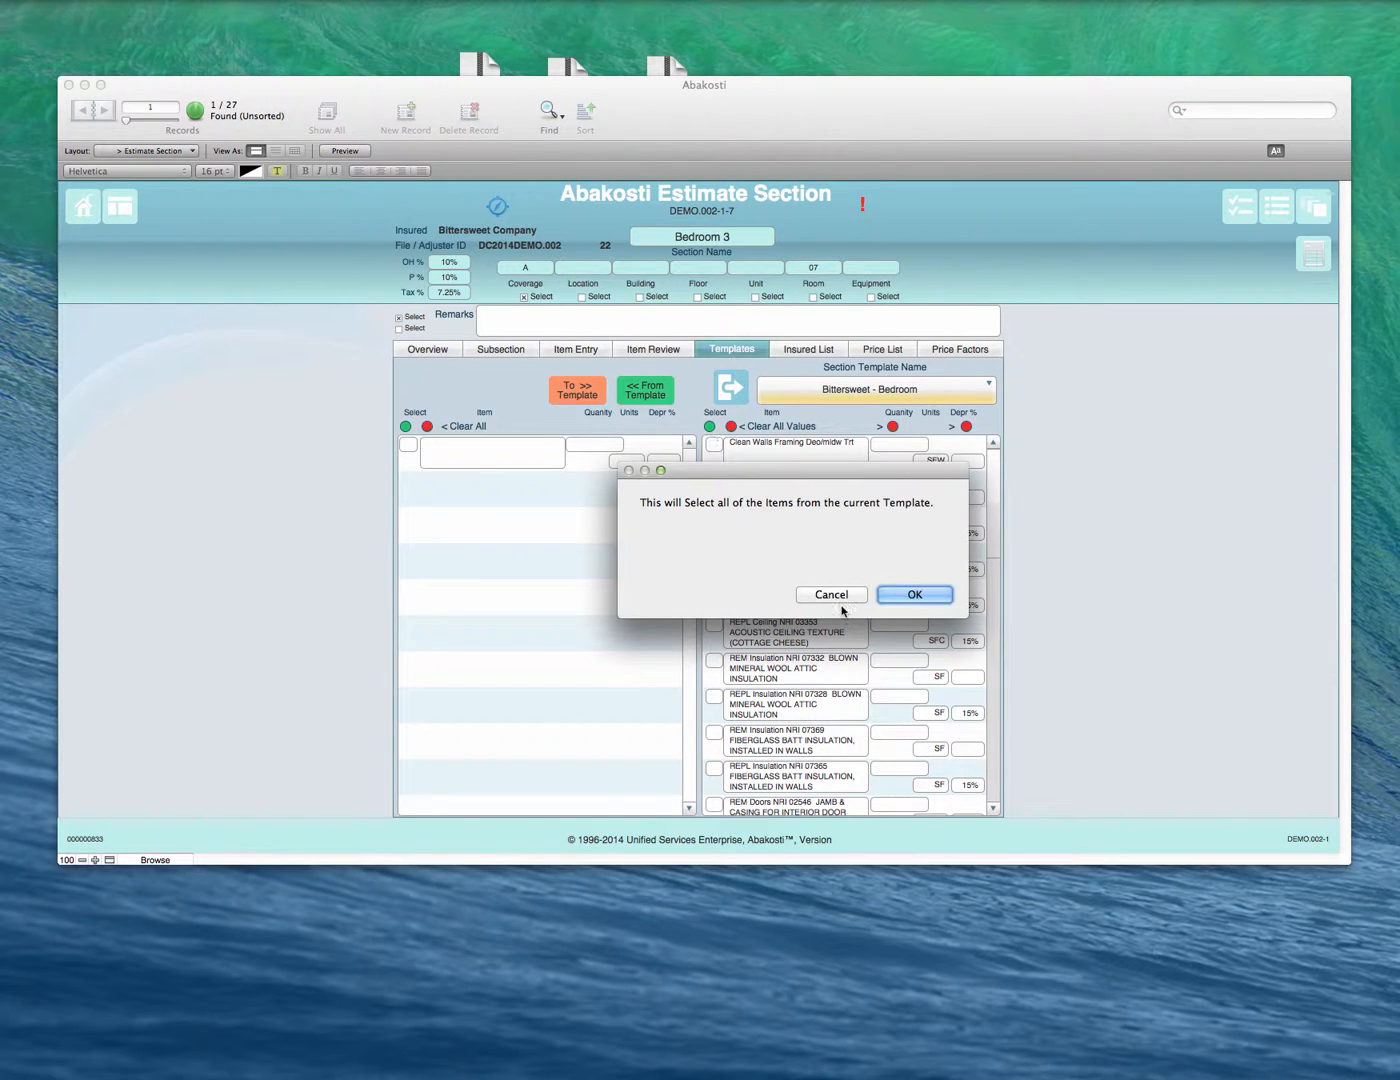
pyautogui.click(912, 596)
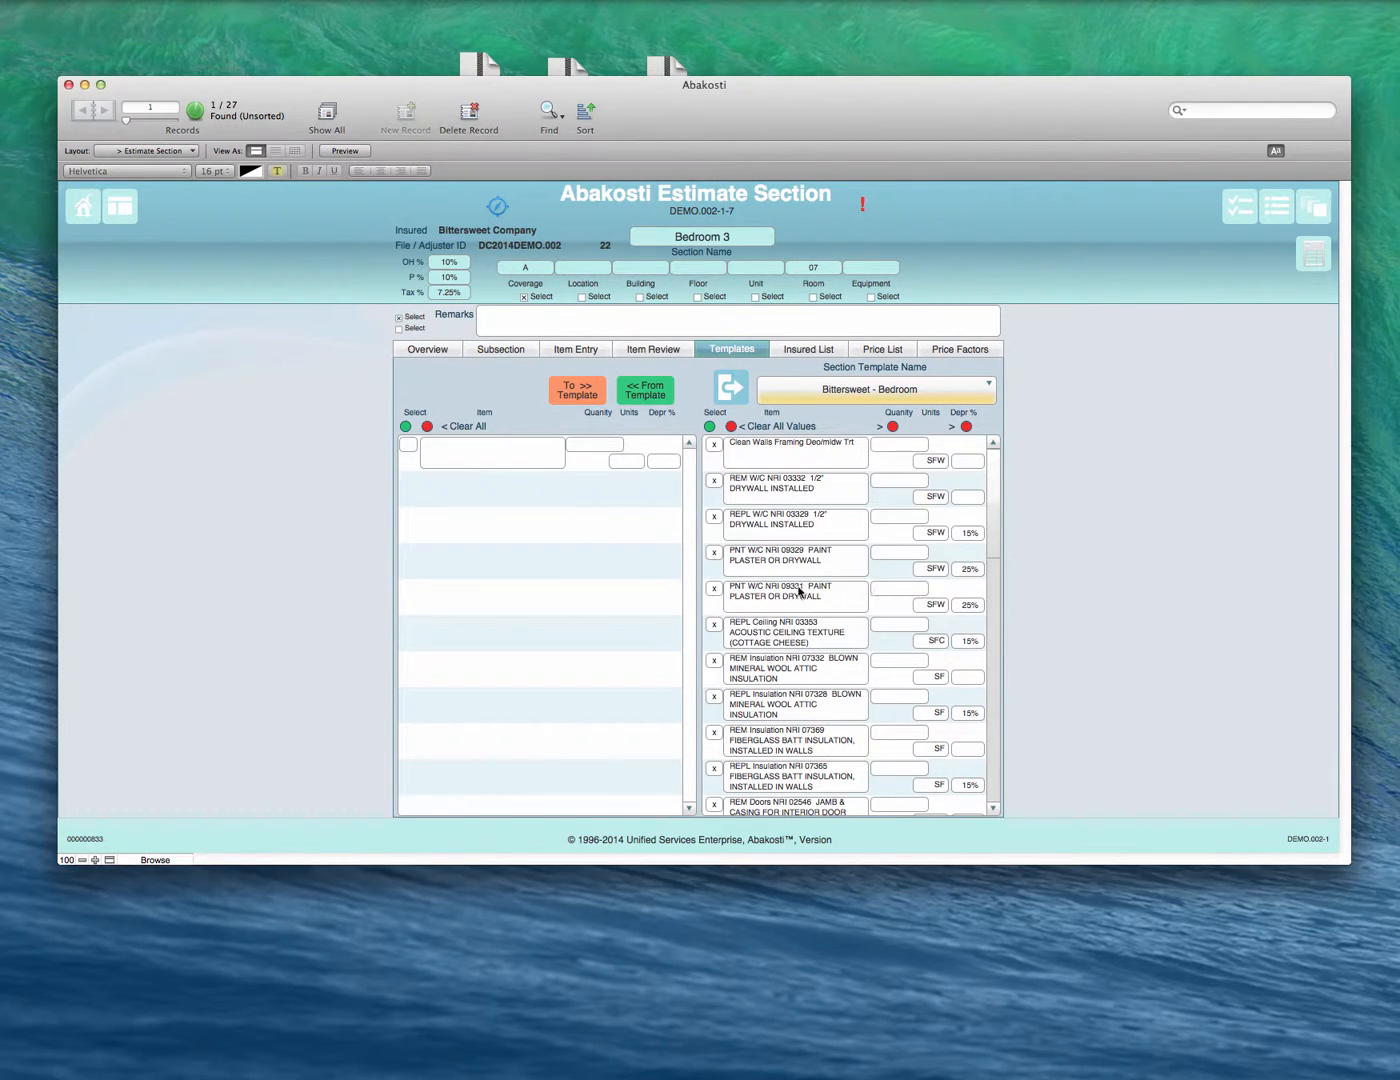
# - Deselect the remove, replace and paint interior door items (NRI 02502, 02495 and 09479) in the template
pyautogui.scroll(-10, 798, 596)
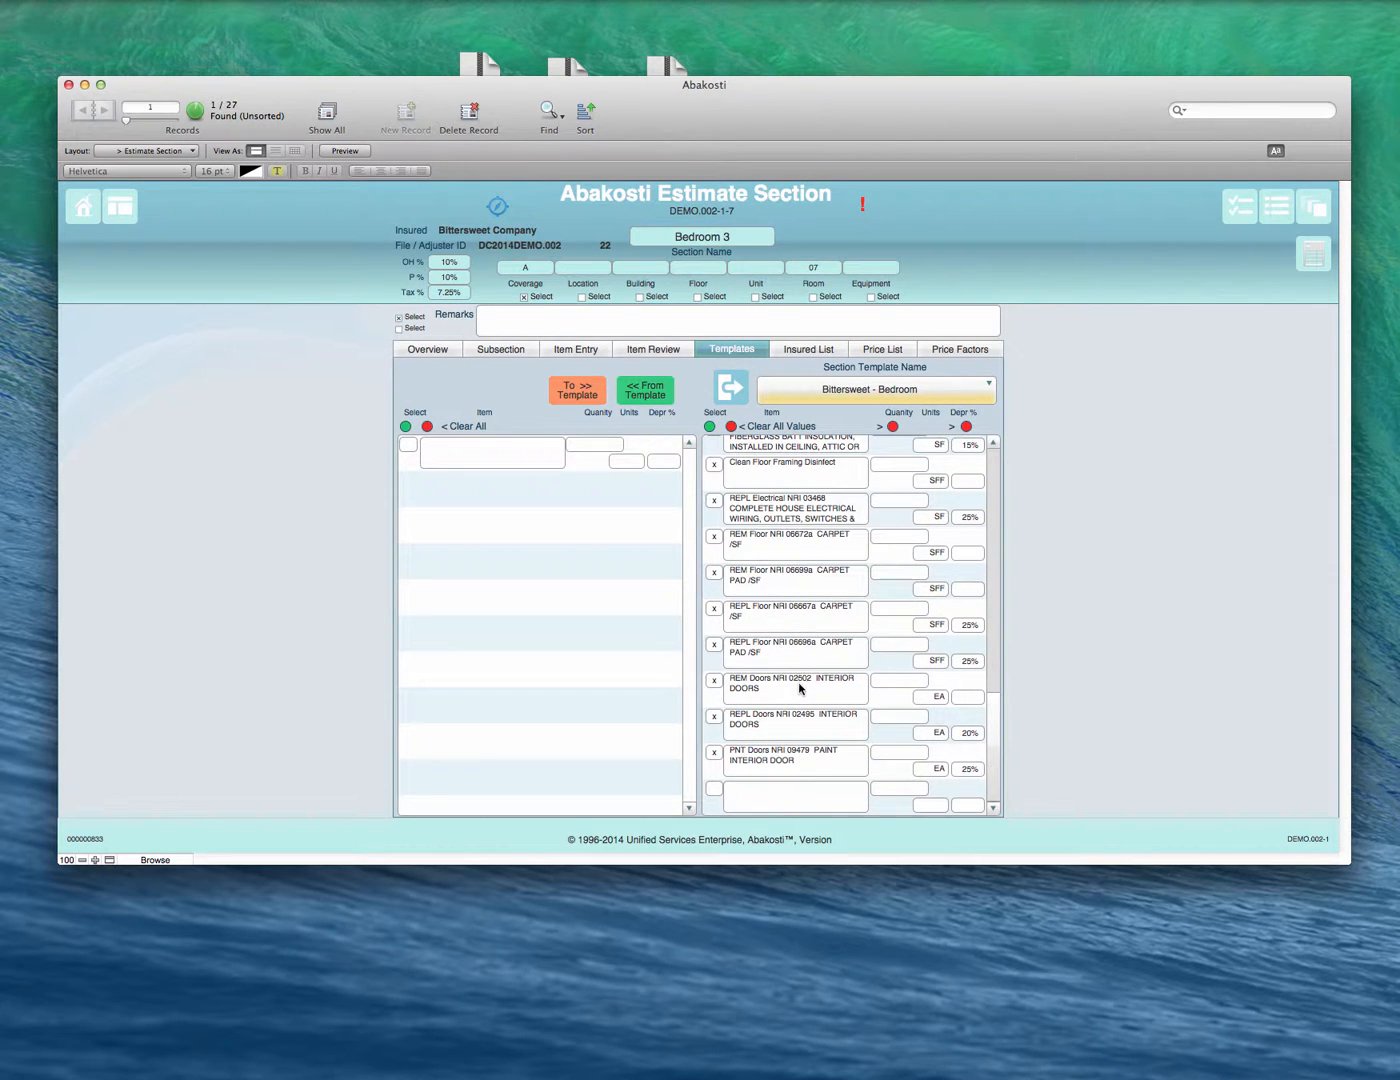
pyautogui.click(714, 752)
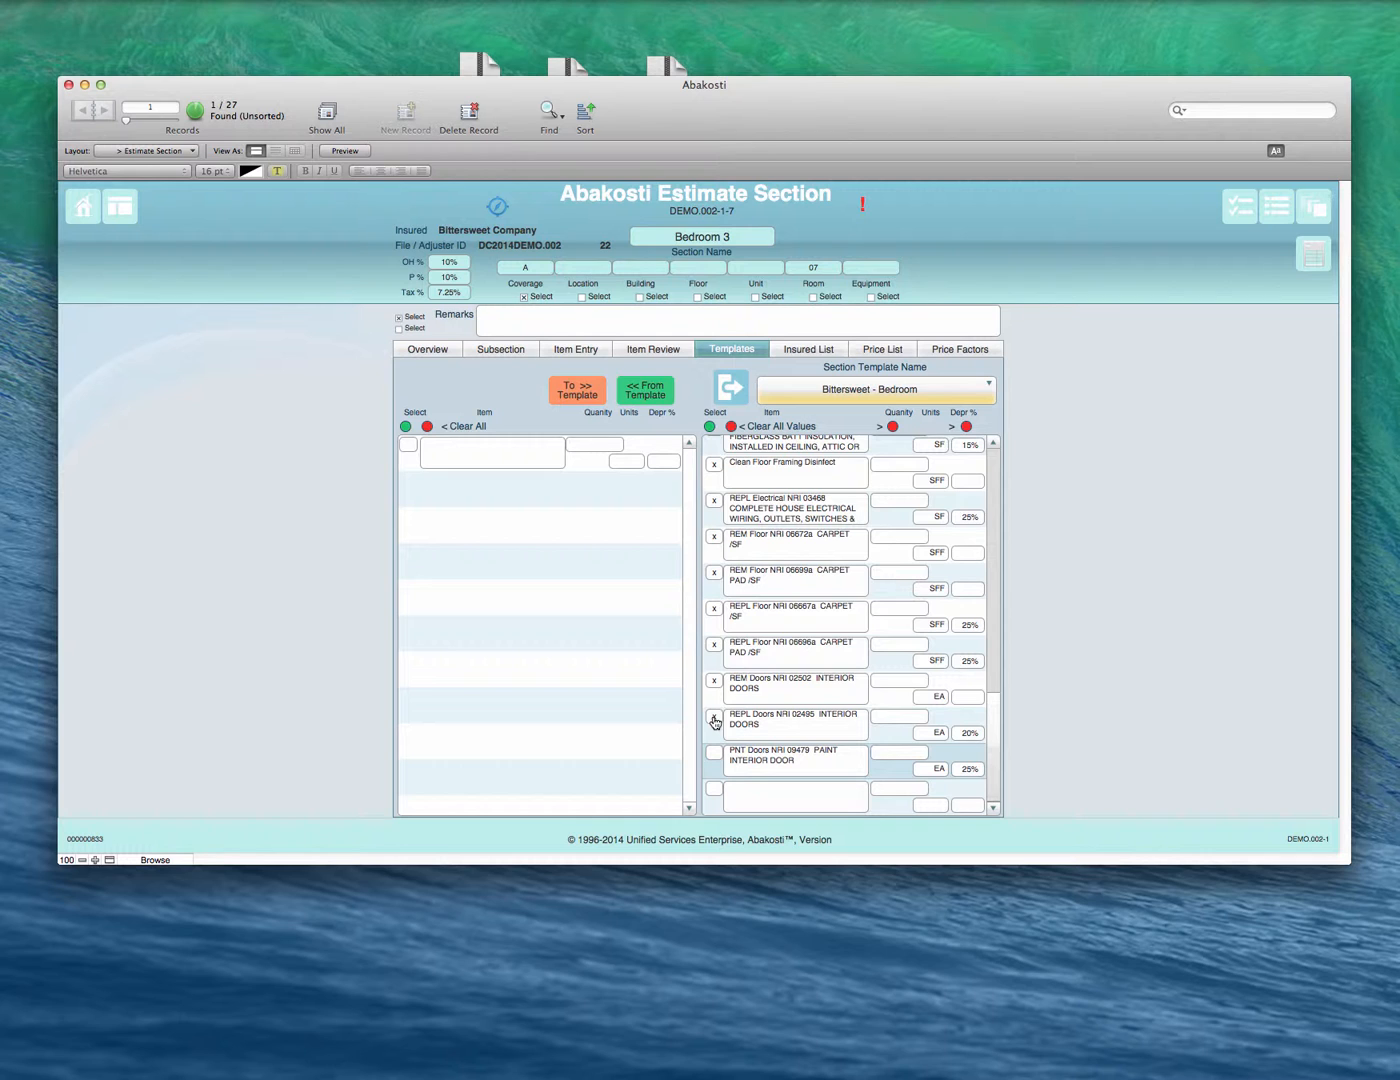
pyautogui.click(714, 718)
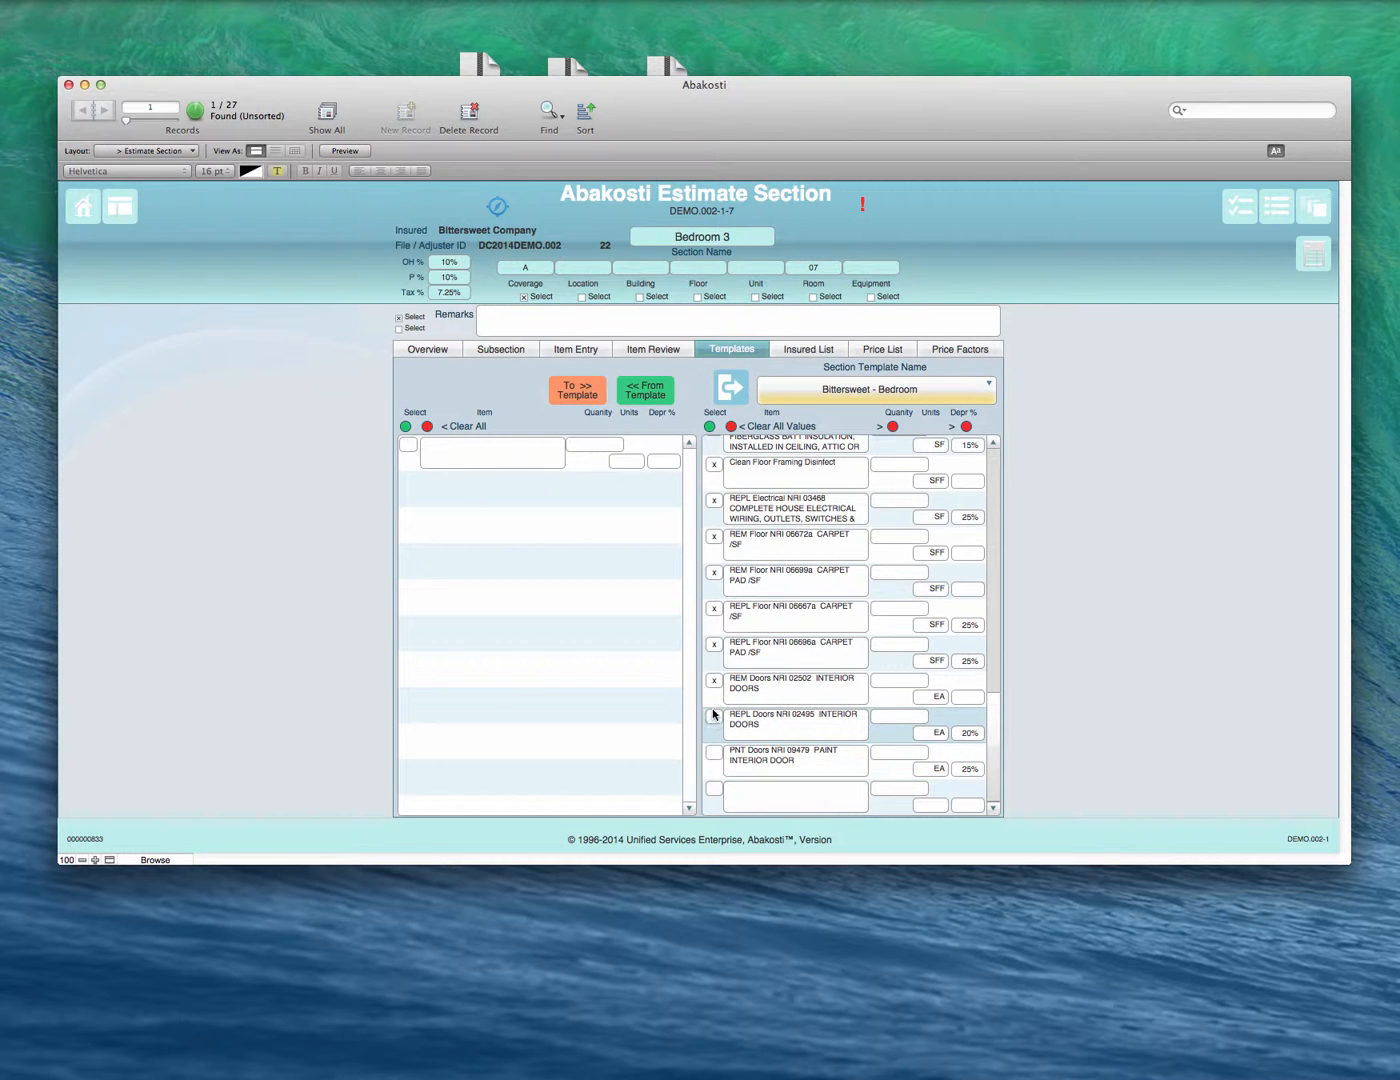
pyautogui.click(716, 682)
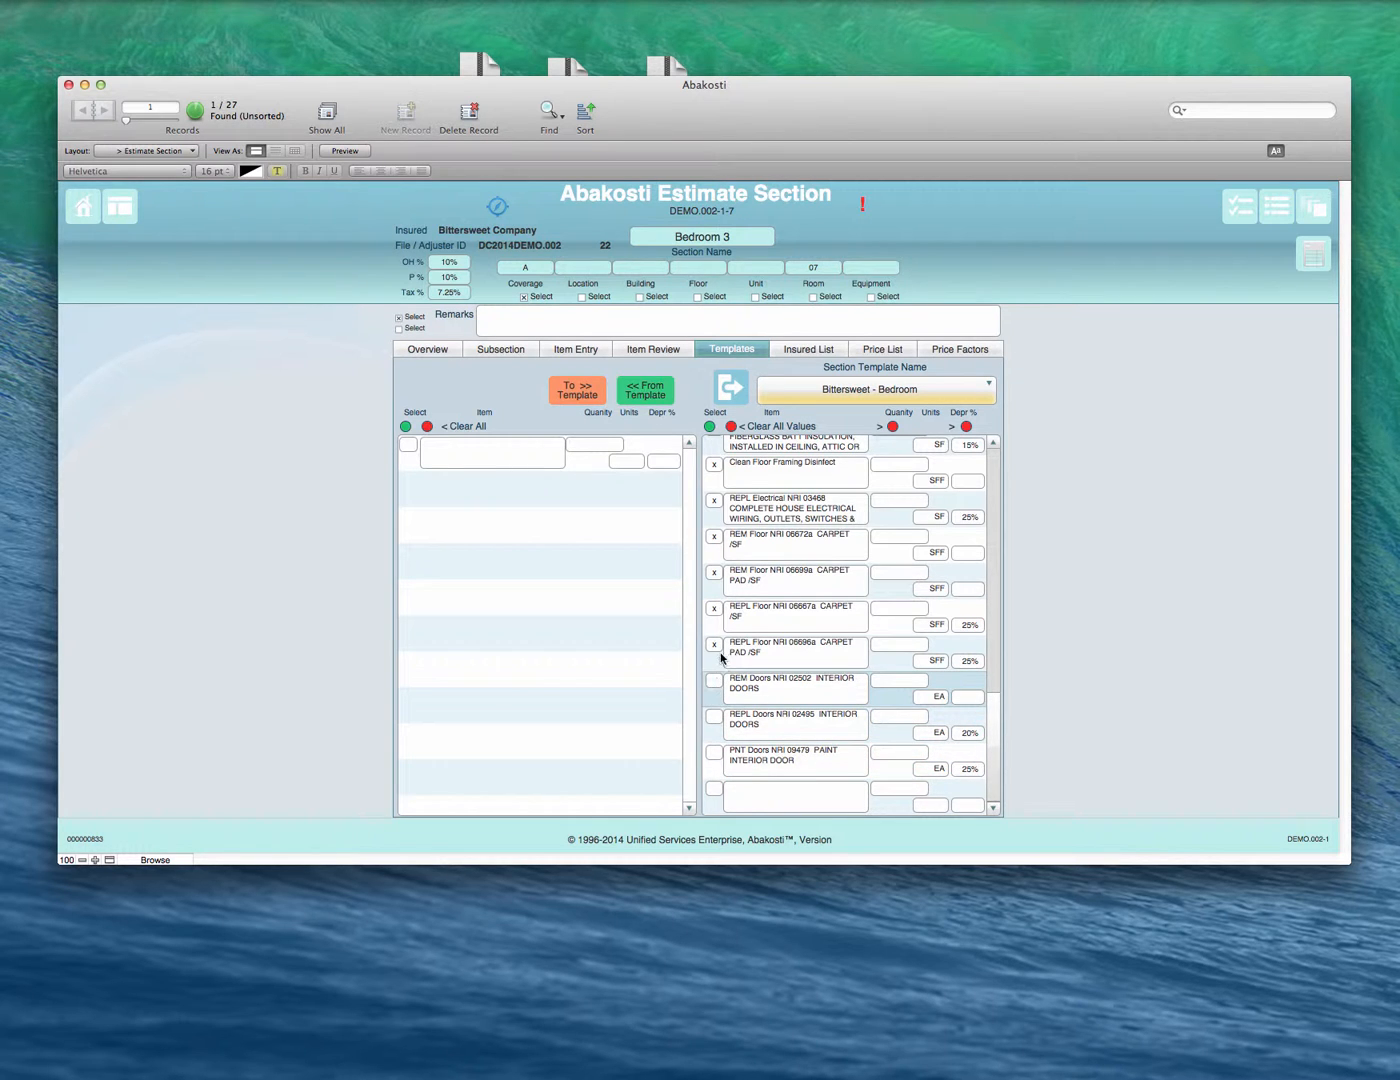
# - Check the remaining selected items of the "Bittersweet - Bedroom" template and bring the selection into Bedroom 3
pyautogui.scroll(2, 787, 650)
pyautogui.scroll(3, 788, 650)
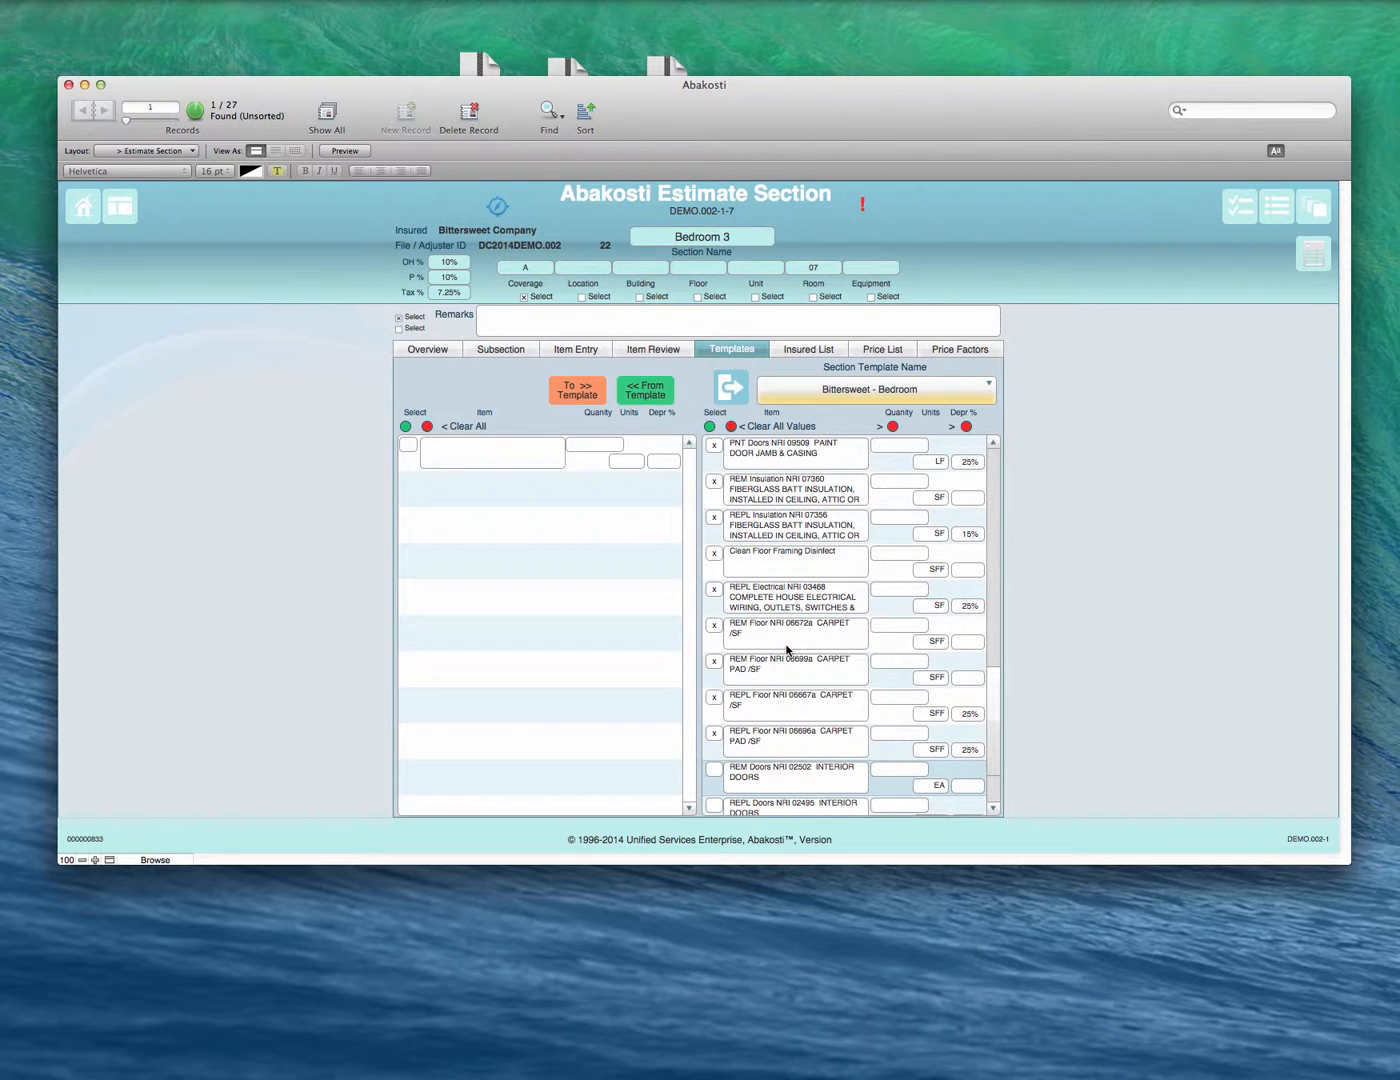
pyautogui.scroll(1, 784, 638)
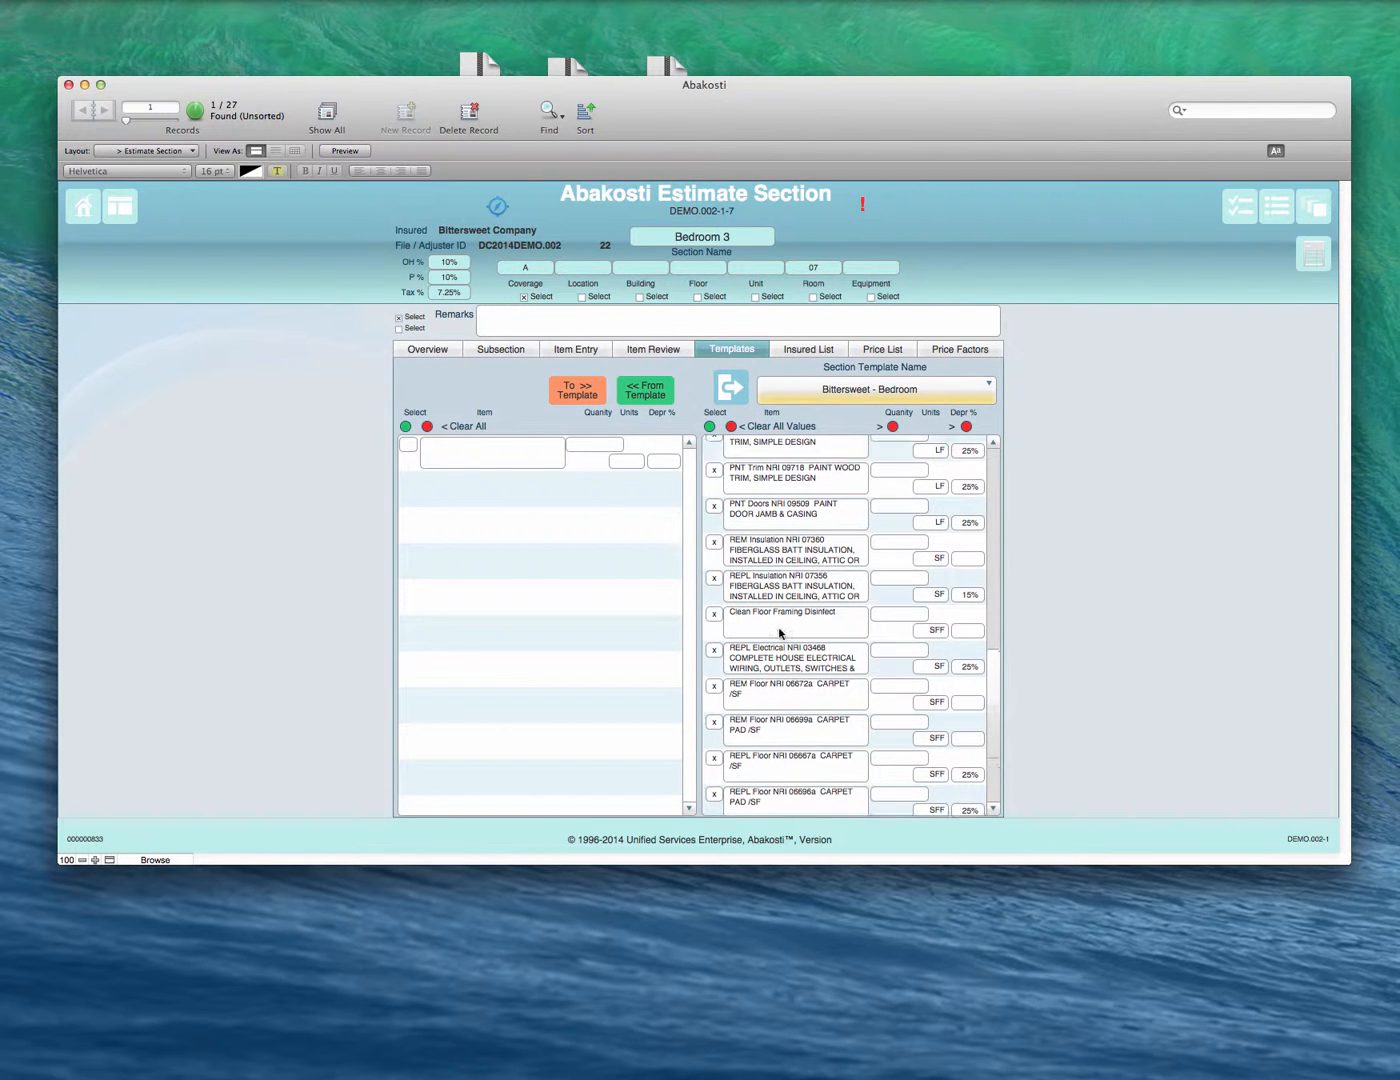
pyautogui.scroll(3, 782, 630)
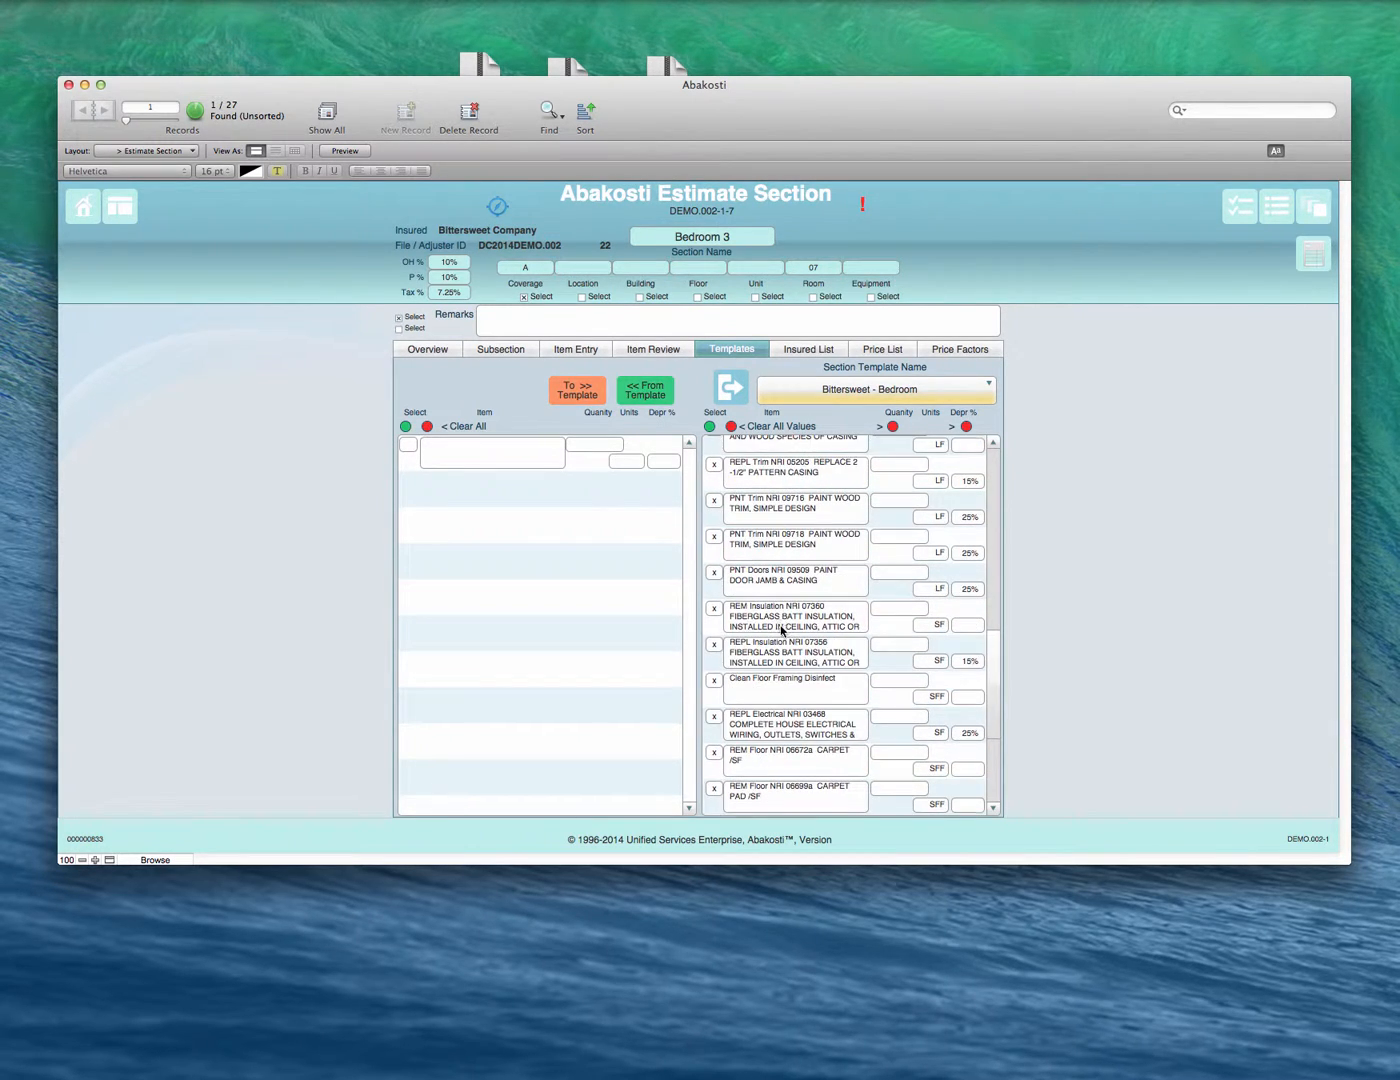
pyautogui.scroll(1, 784, 641)
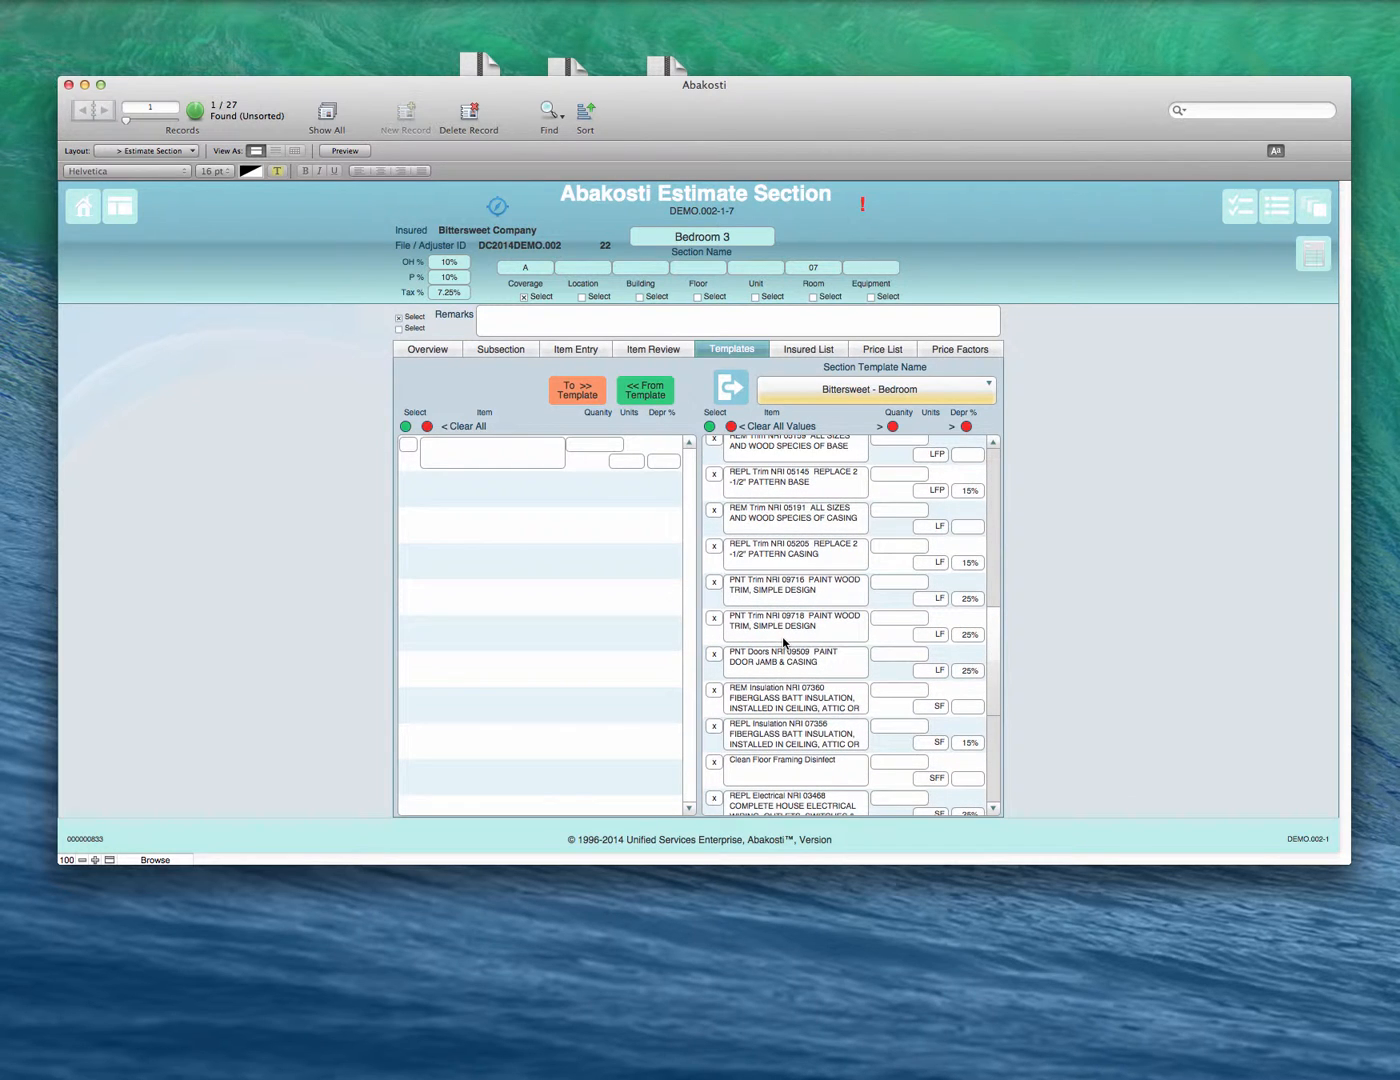
pyautogui.scroll(7, 782, 676)
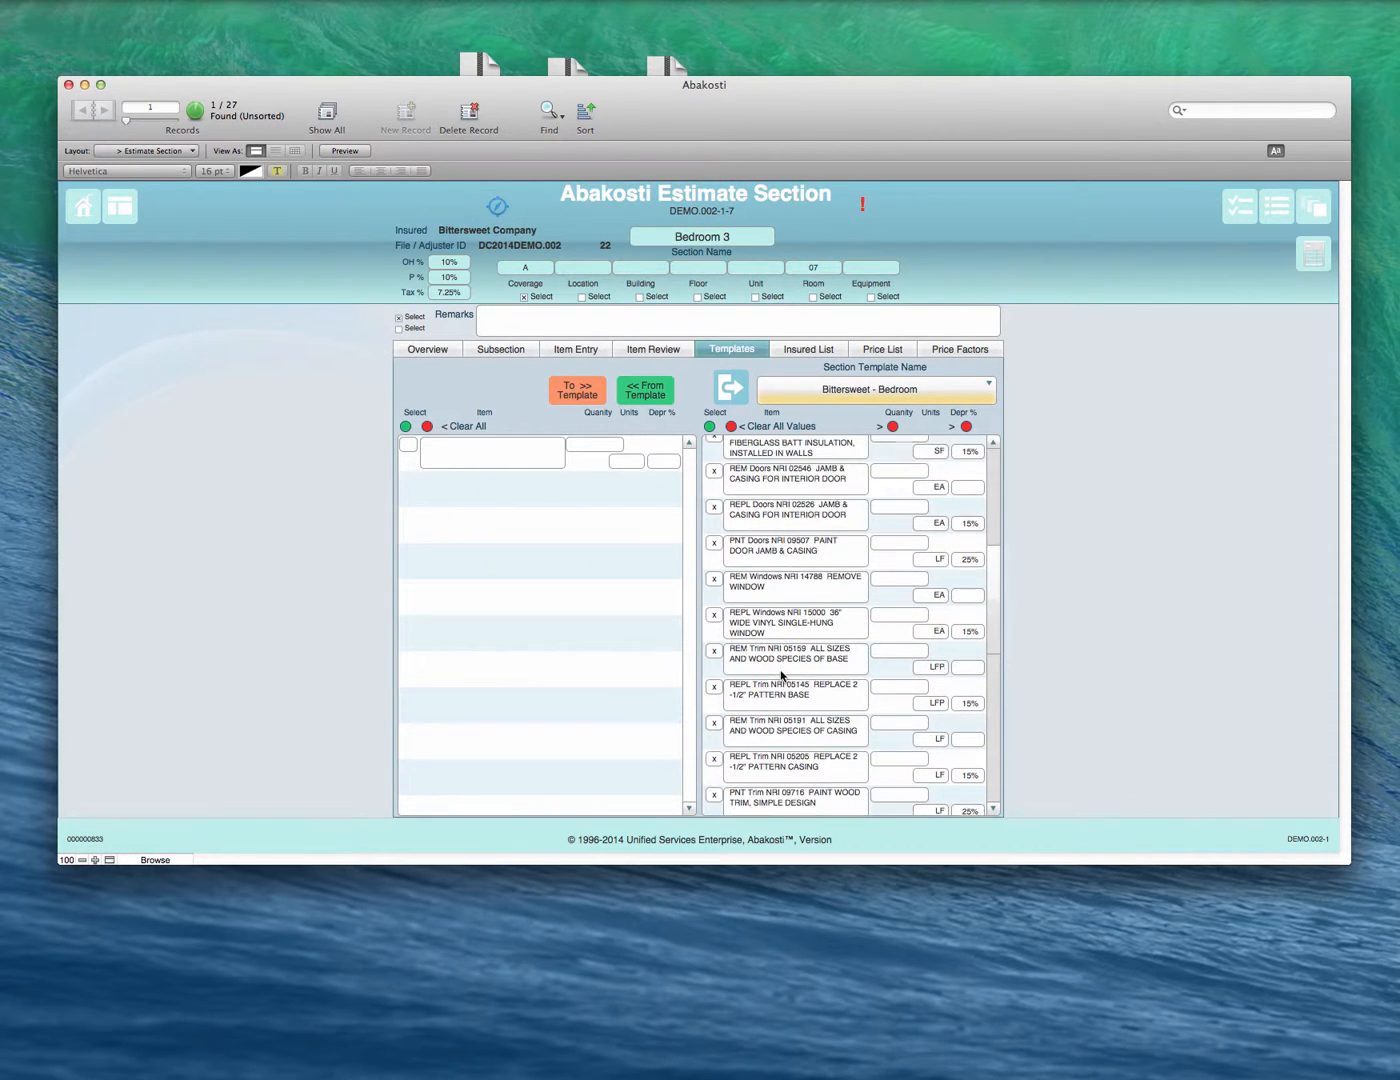
pyautogui.scroll(2, 782, 675)
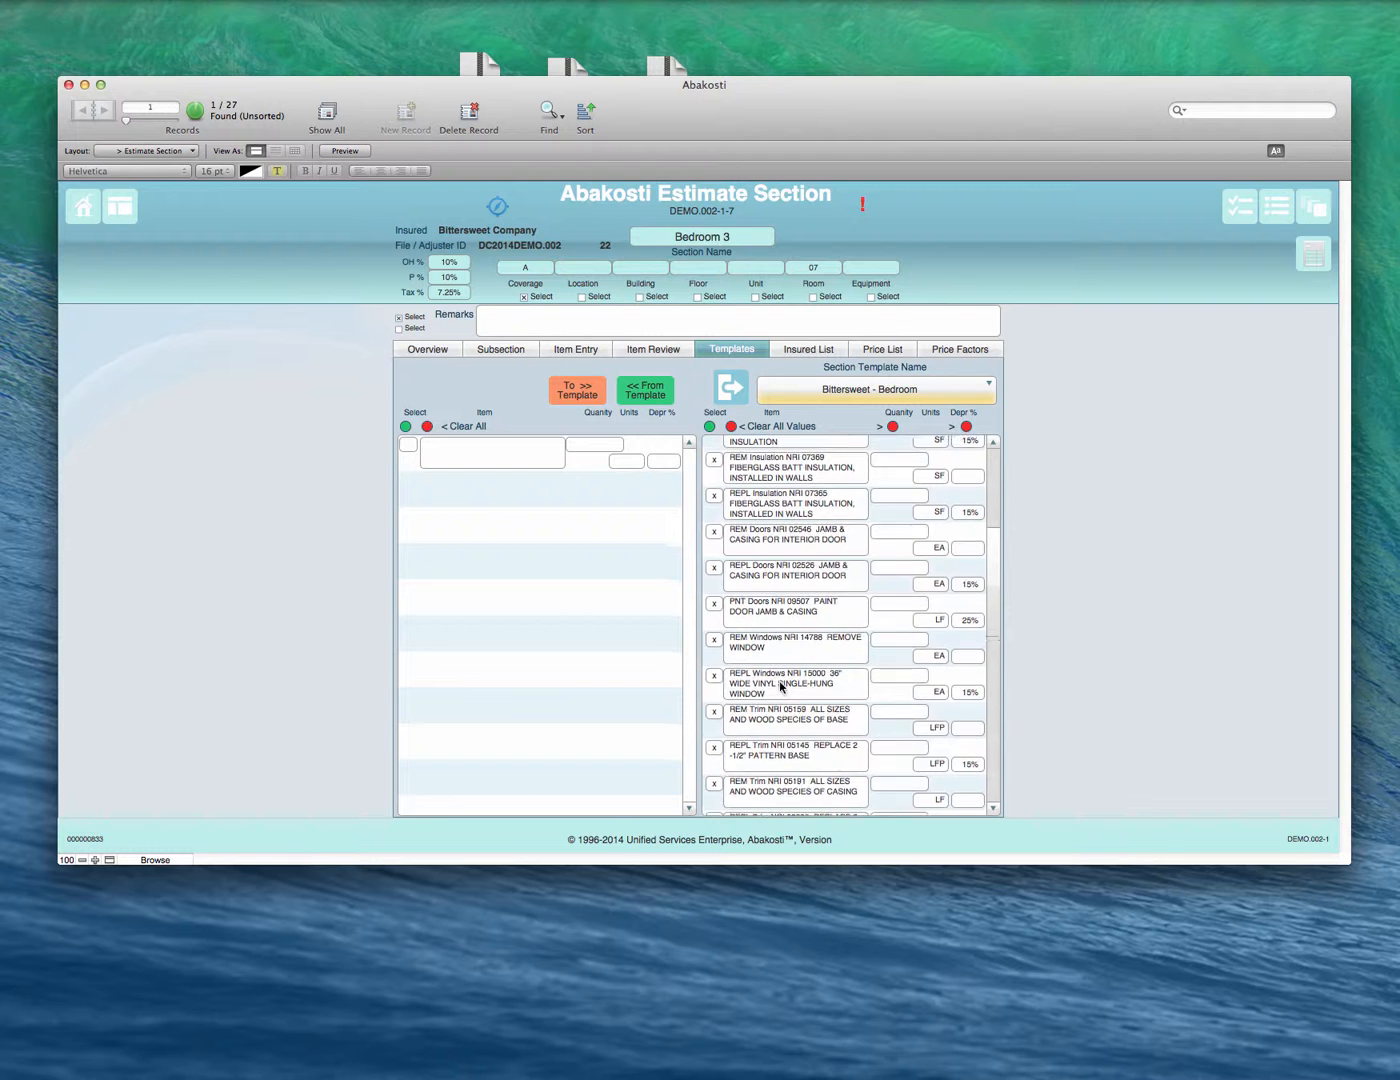
pyautogui.scroll(4, 783, 682)
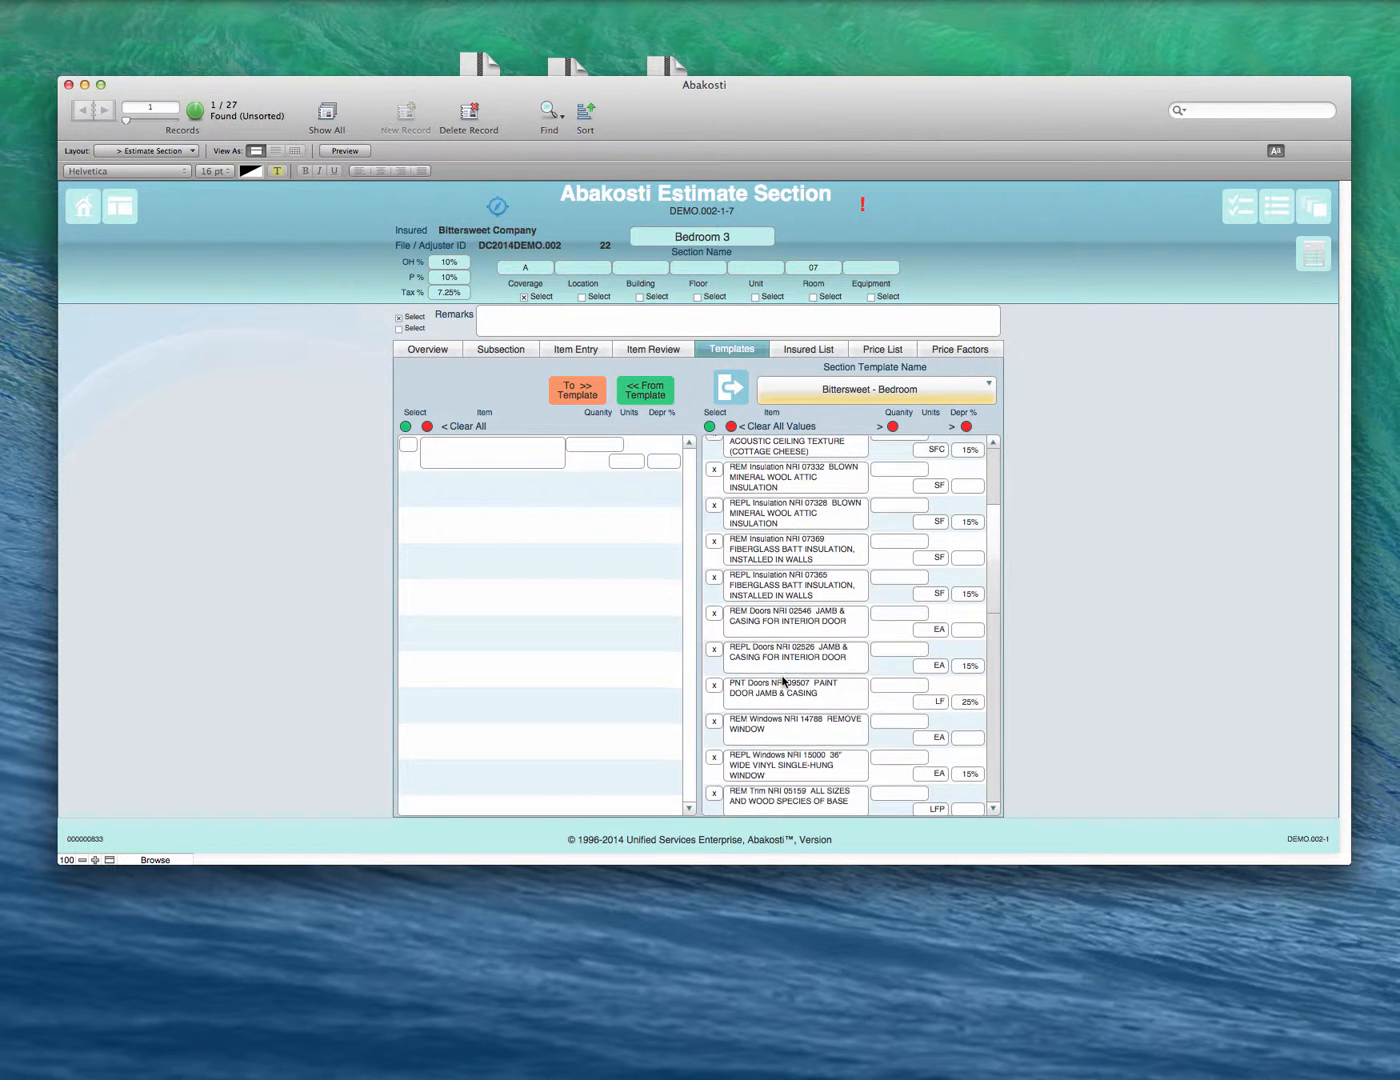
pyautogui.scroll(3, 783, 682)
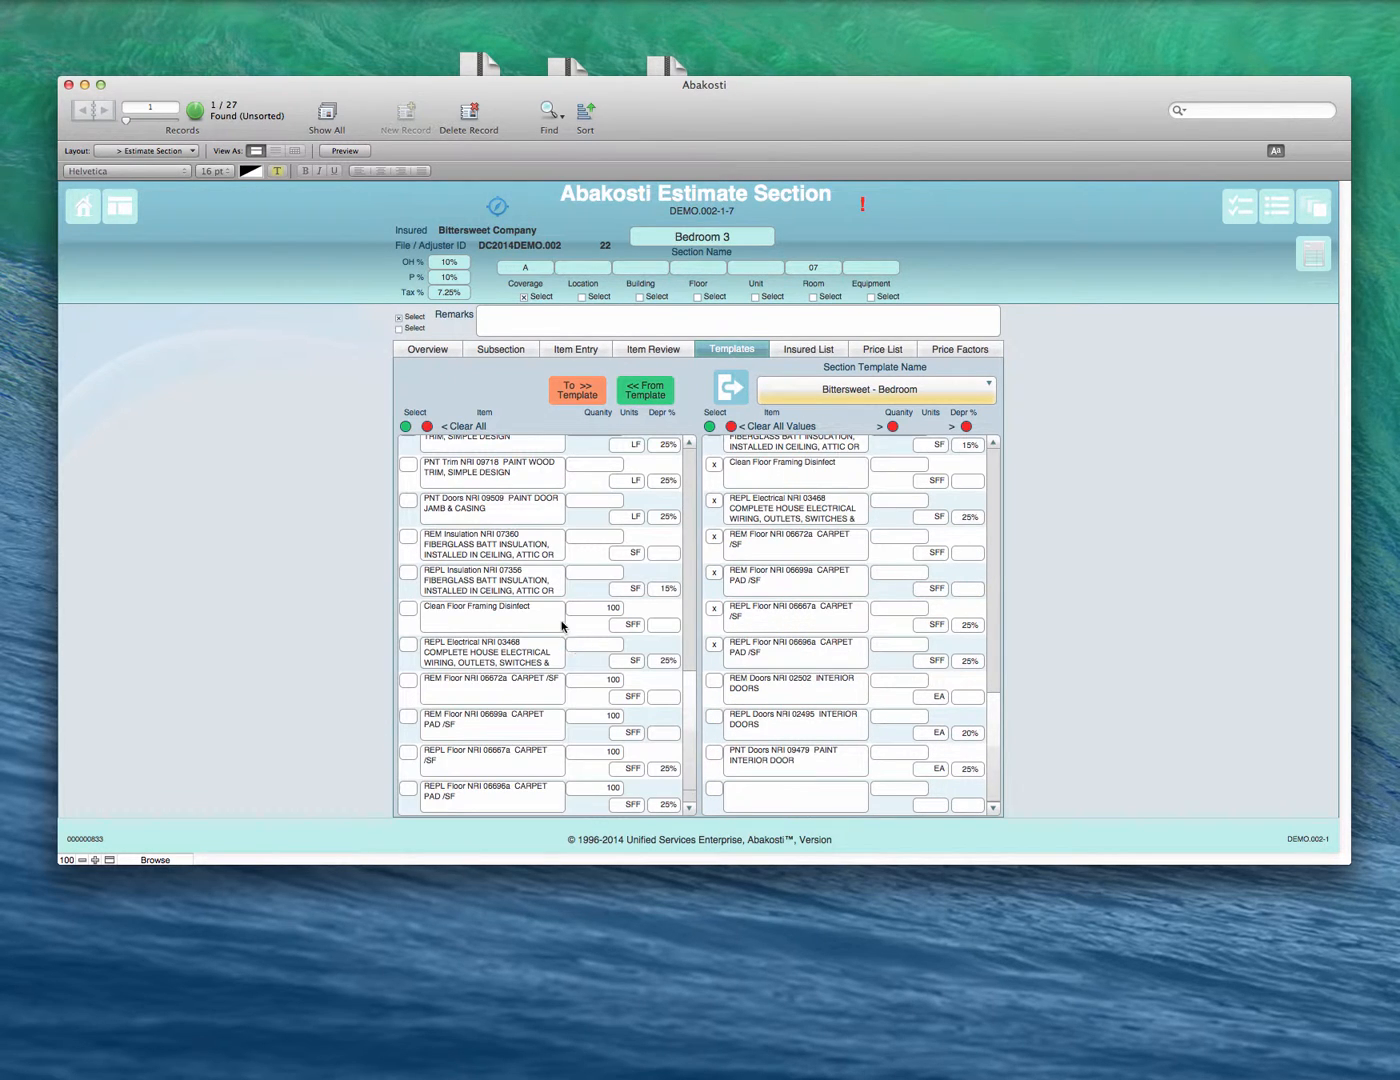
# - Examine the quantities and units of the items brought into Bedroom 3, noting which lack a quantity
pyautogui.scroll(-1, 578, 529)
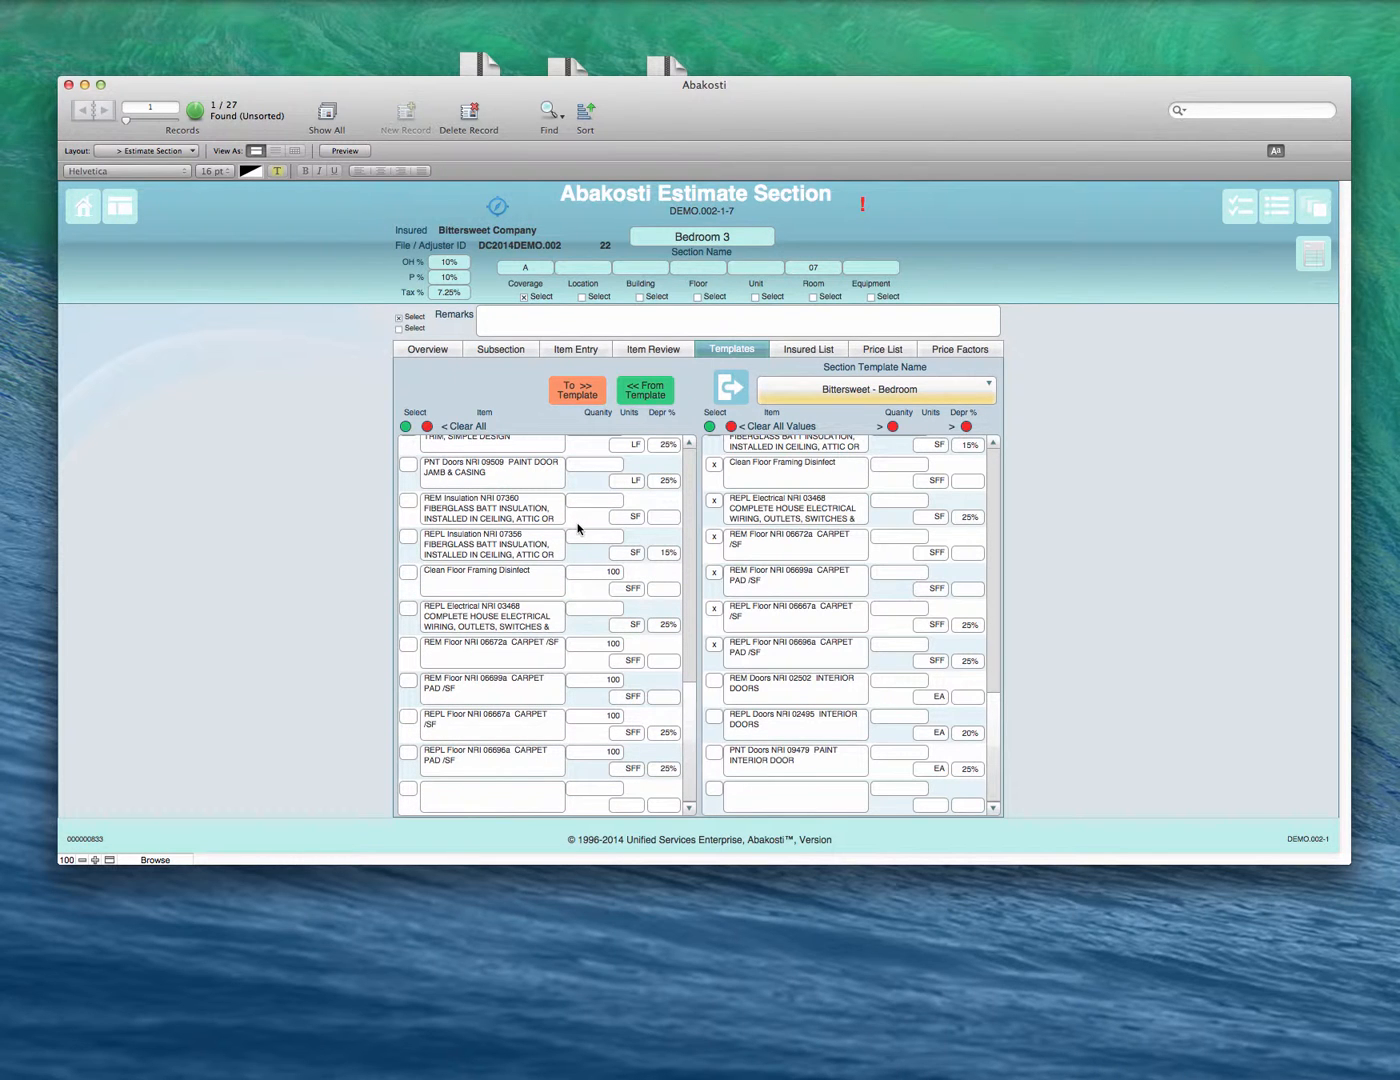
pyautogui.scroll(10, 600, 736)
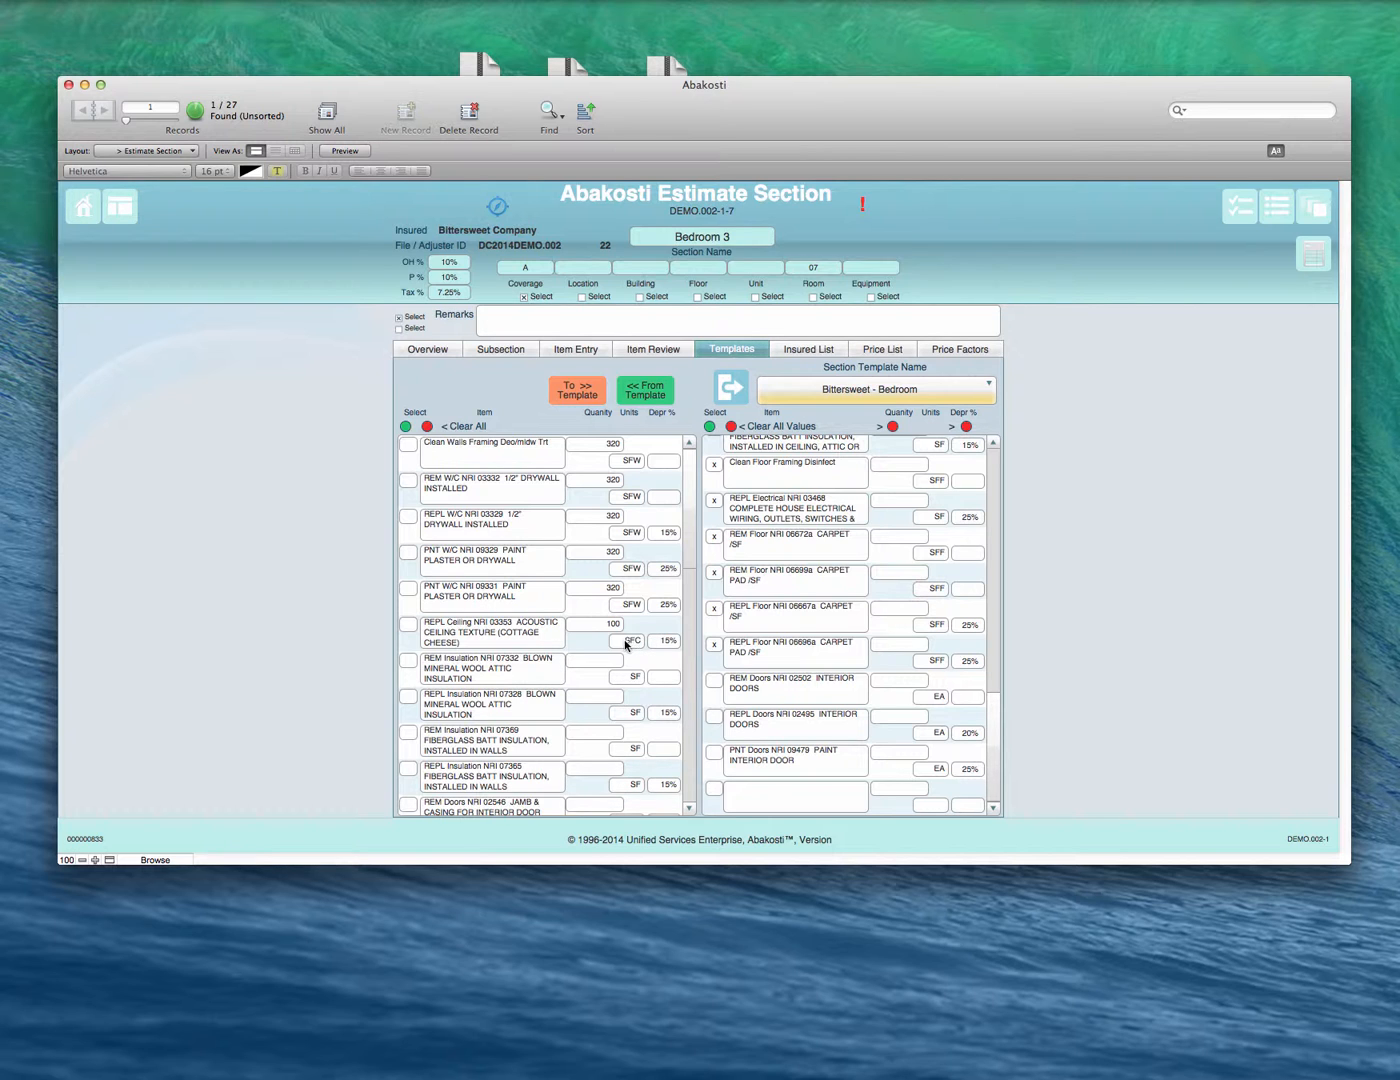
pyautogui.scroll(-5, 612, 675)
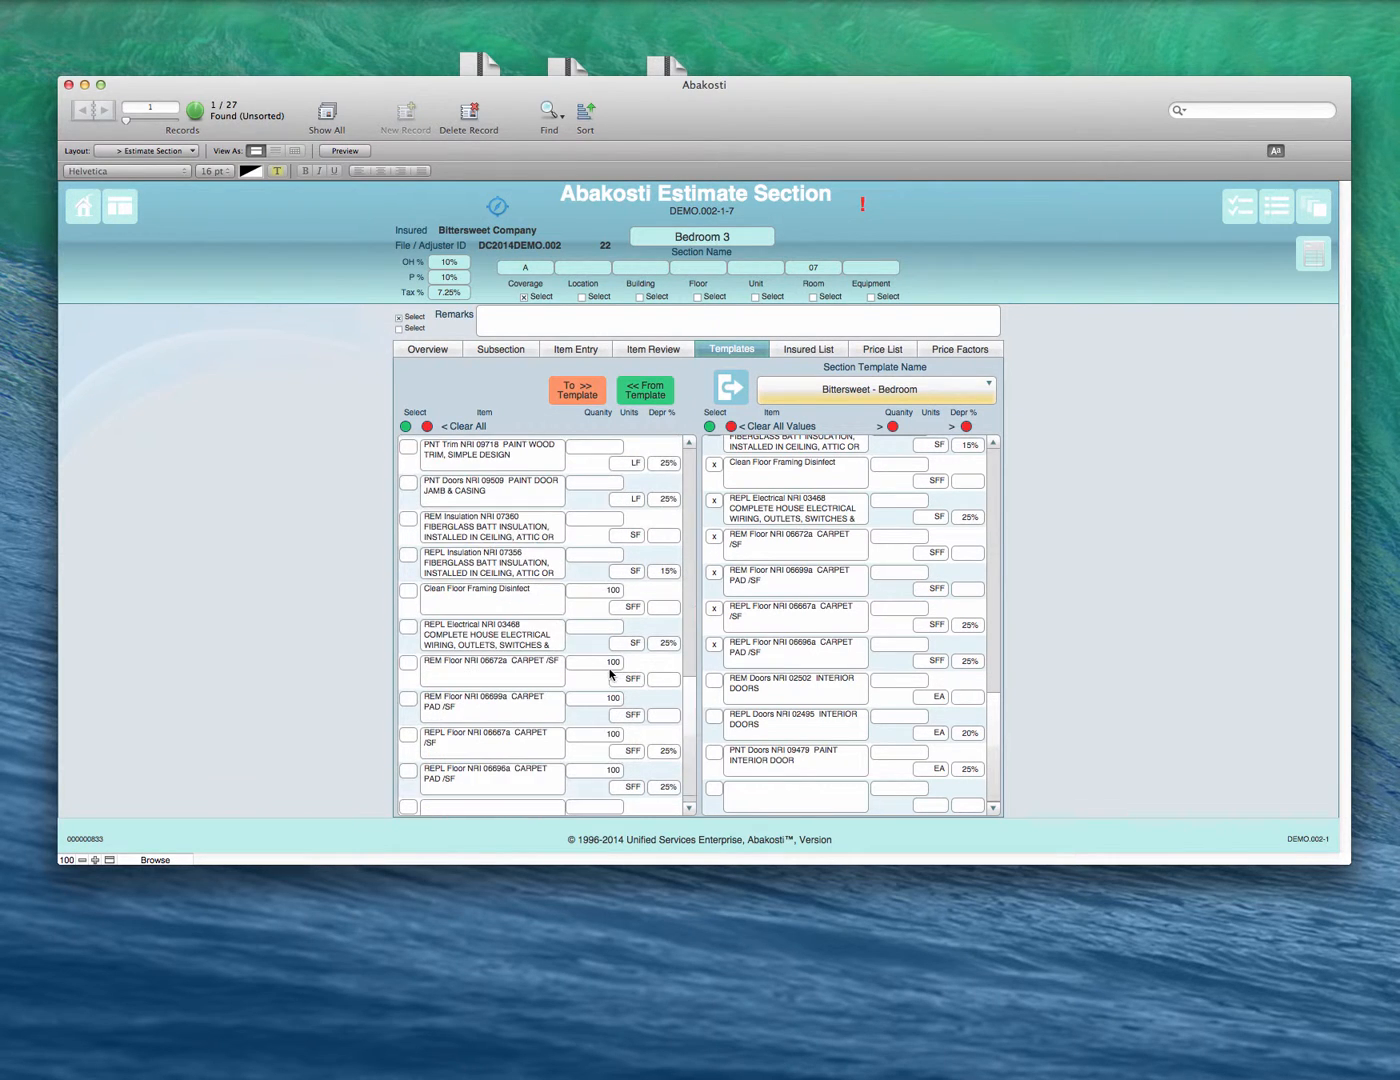
pyautogui.scroll(-1, 617, 730)
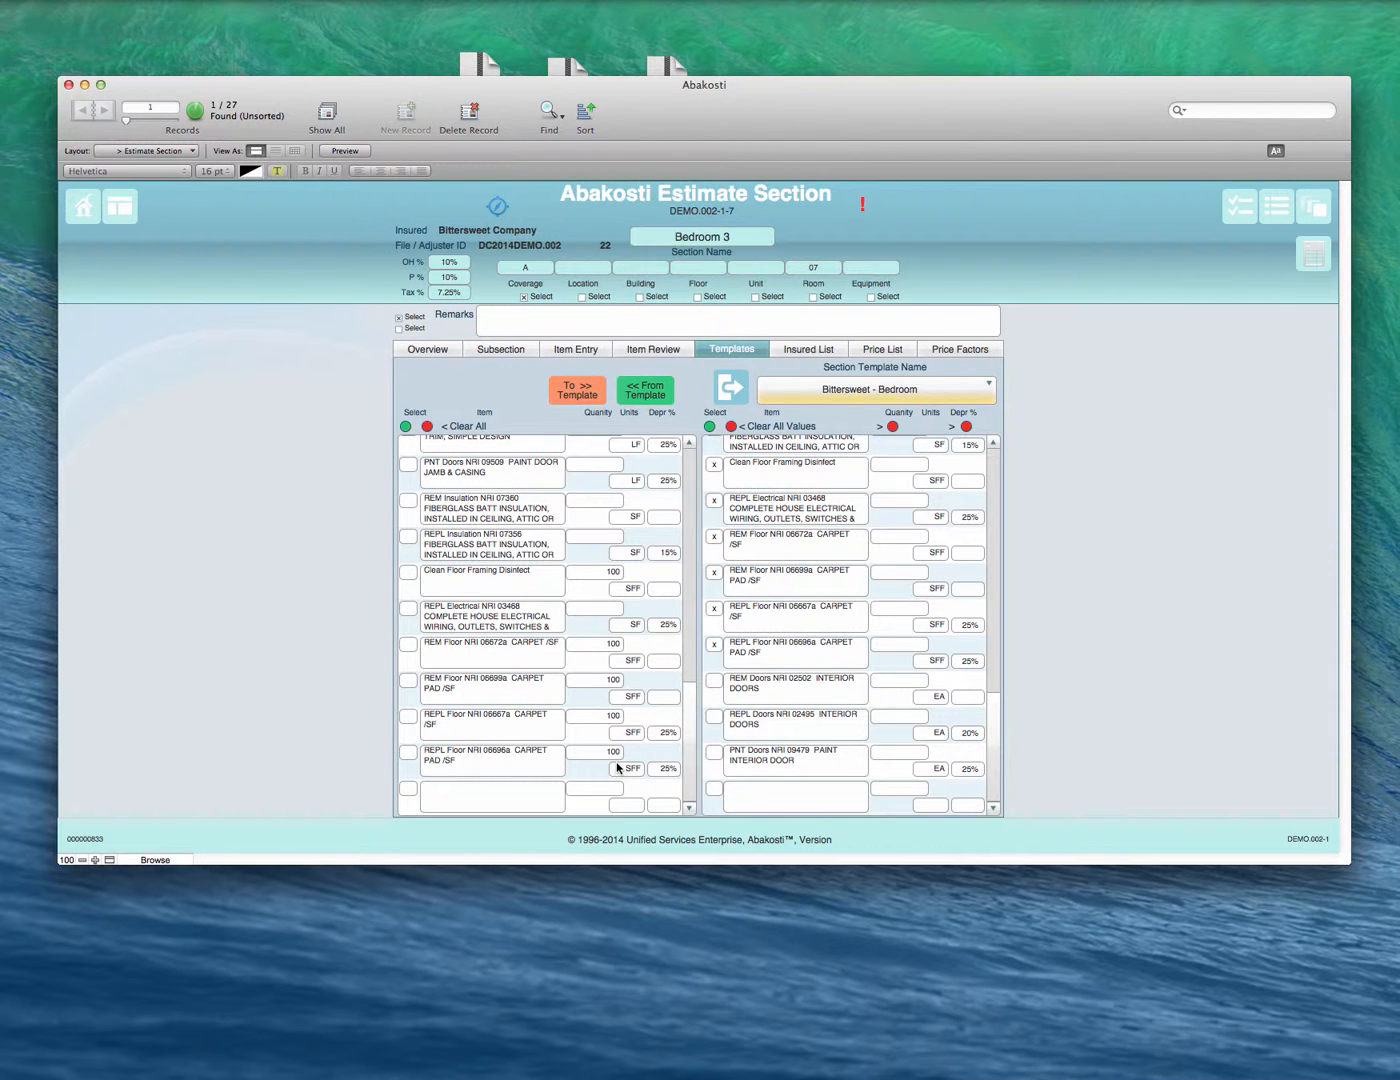
pyautogui.scroll(1, 610, 590)
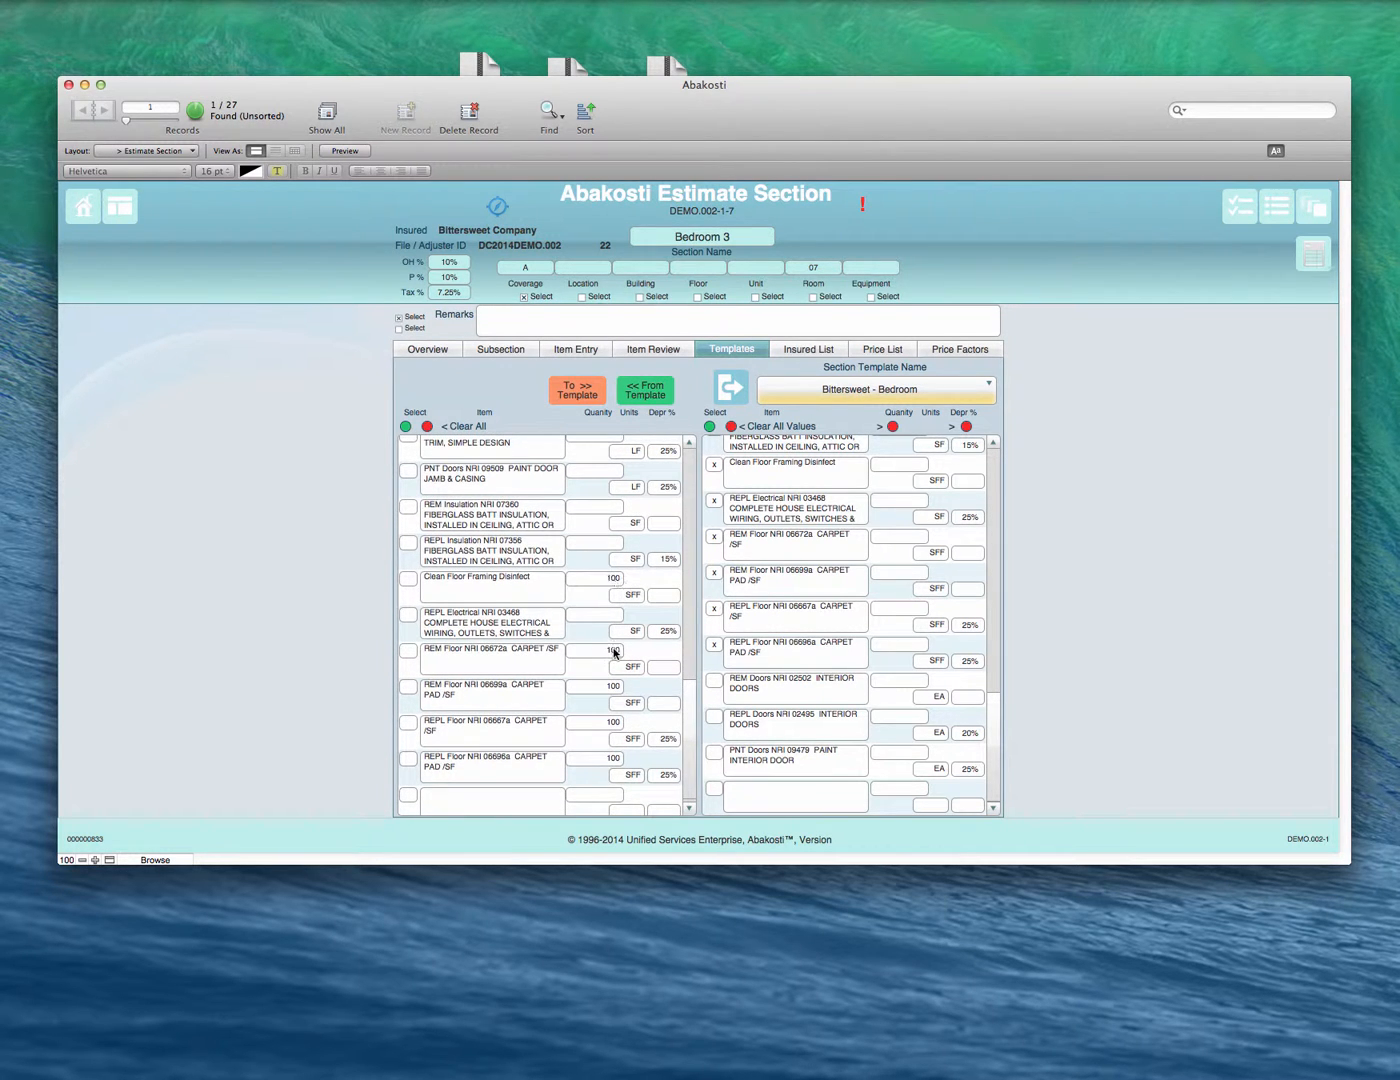
pyautogui.scroll(3, 615, 652)
# - In Bedroom 3's item review, set the units of attic insulation removal NRI 07332 to SFC and the quantity of replacement NRI 07328 to 100
pyautogui.click(644, 349)
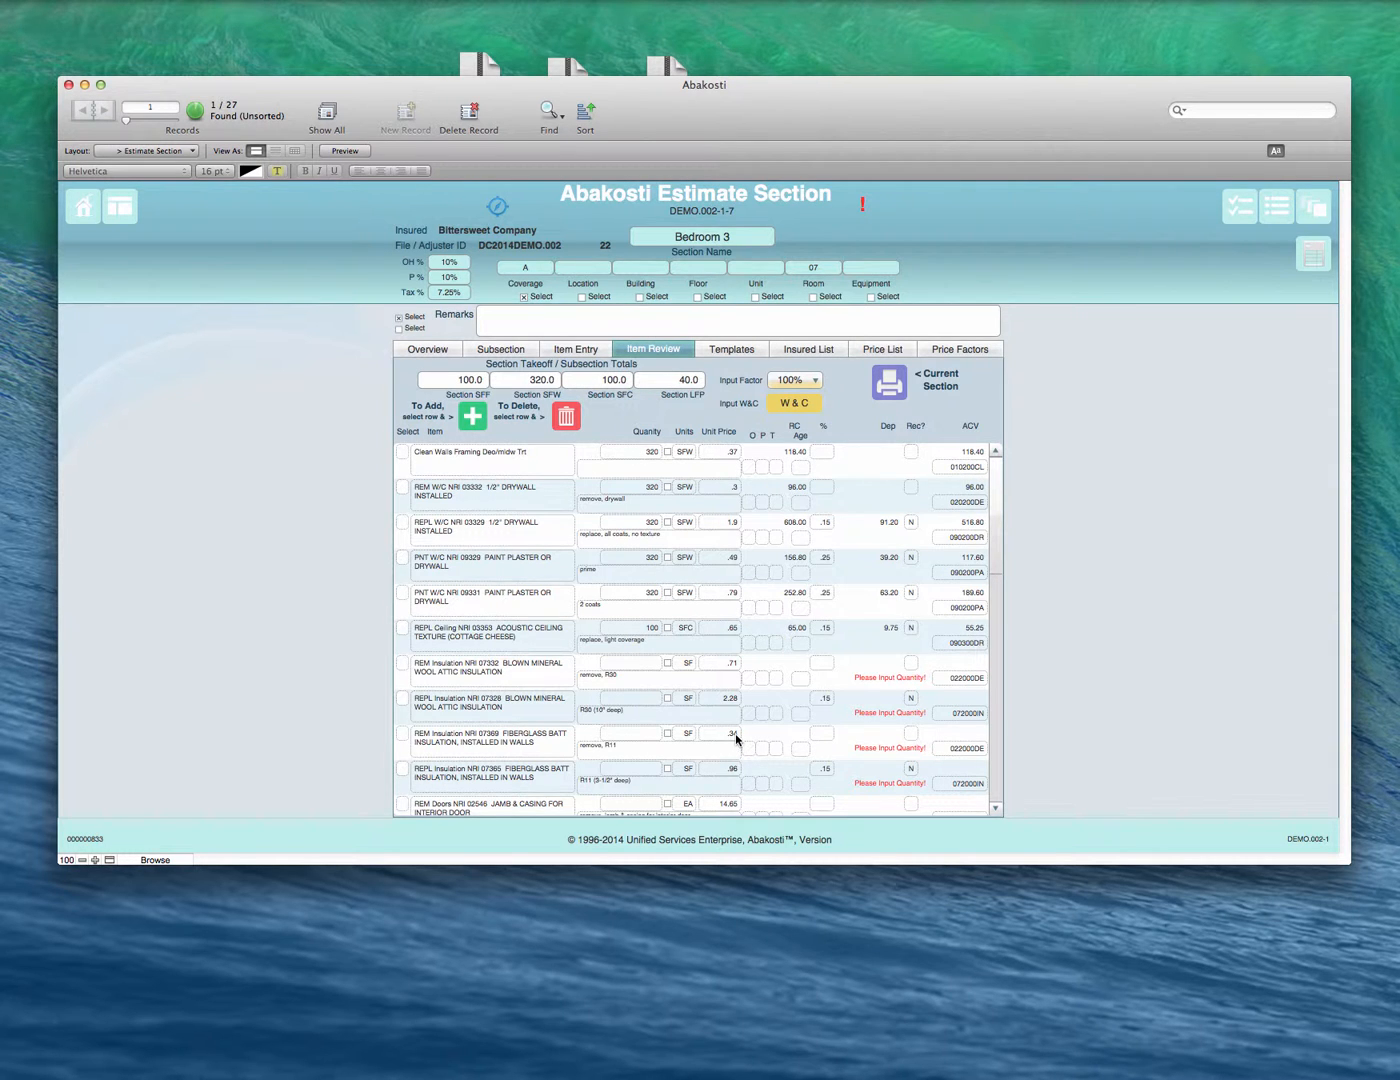
pyautogui.click(642, 661)
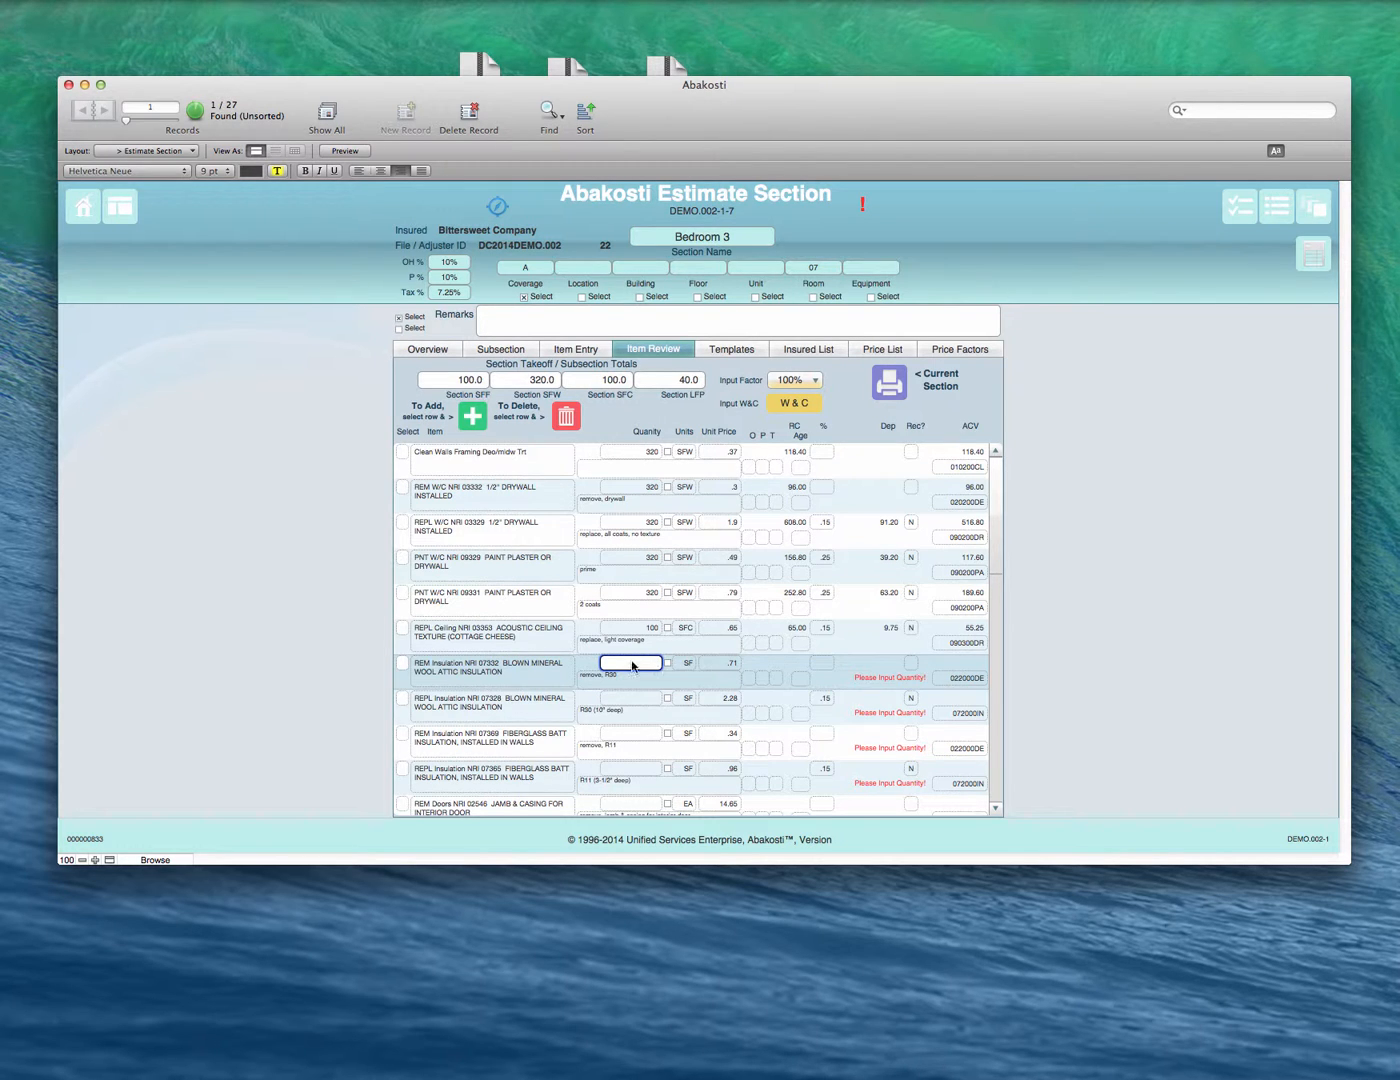
pyautogui.click(689, 664)
pyautogui.click(690, 665)
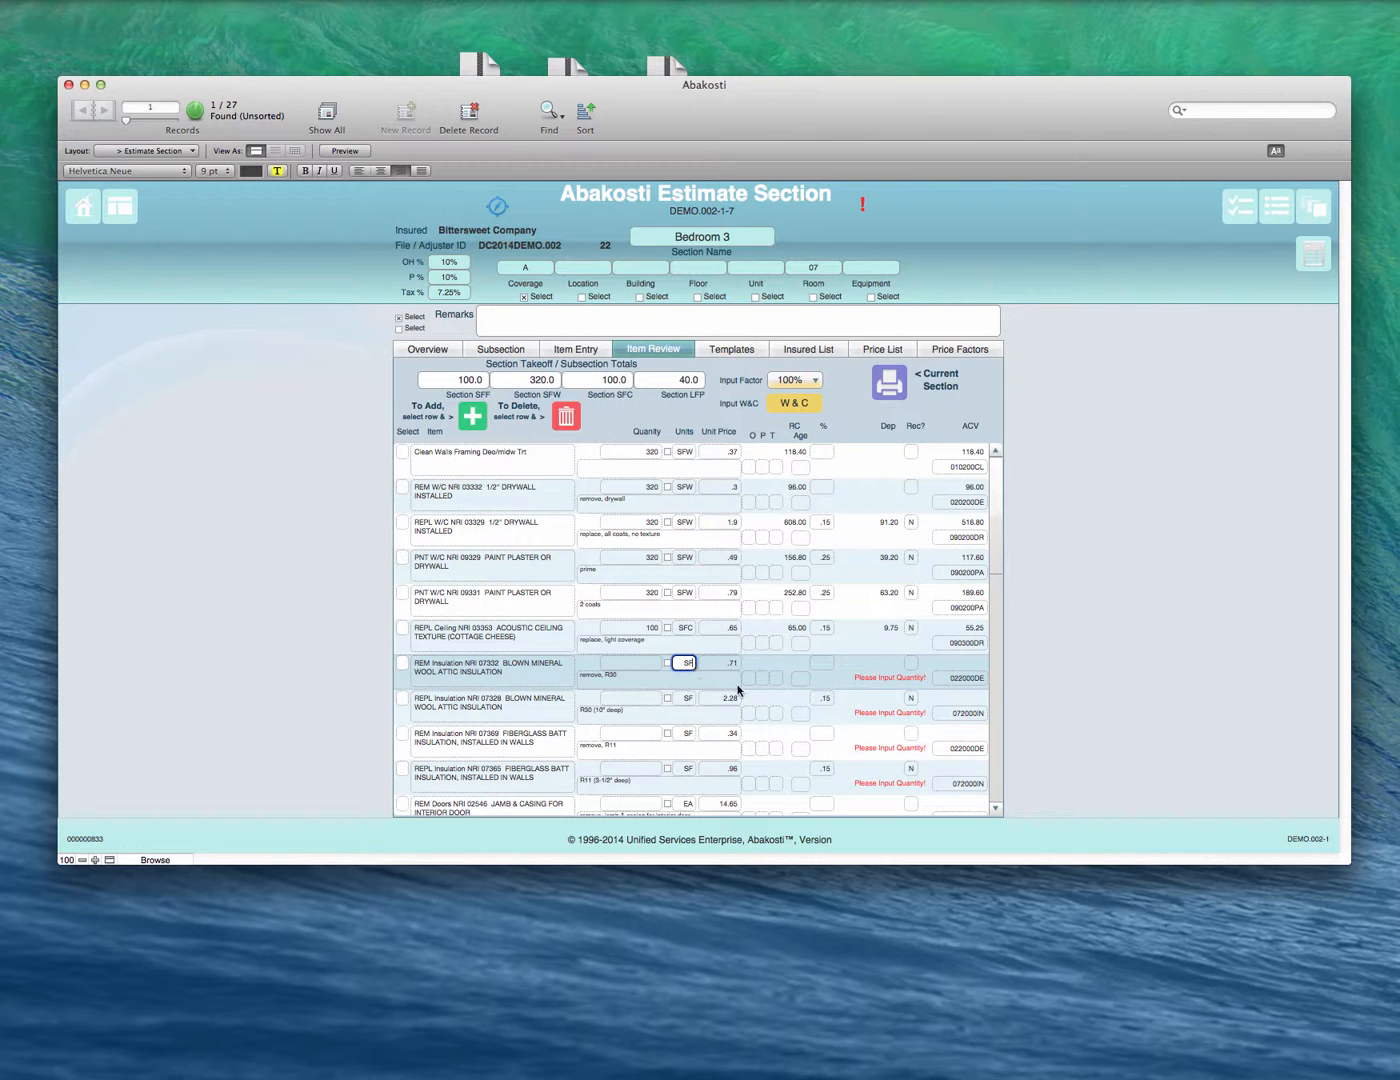
pyautogui.write('C')
pyautogui.press('Tab')
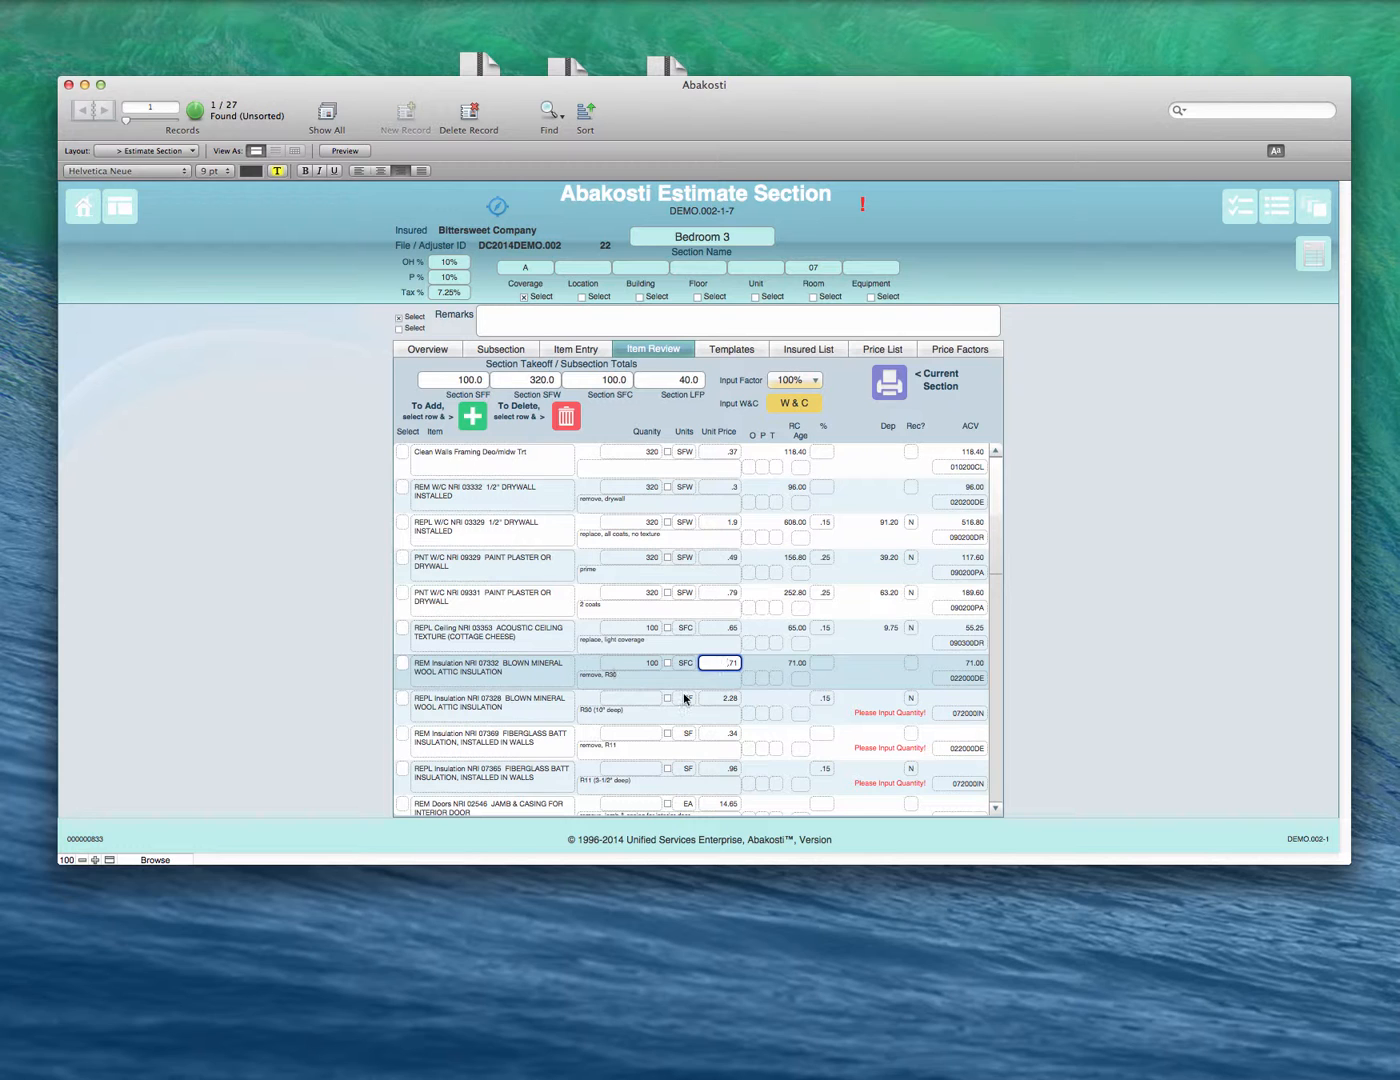
pyautogui.click(653, 698)
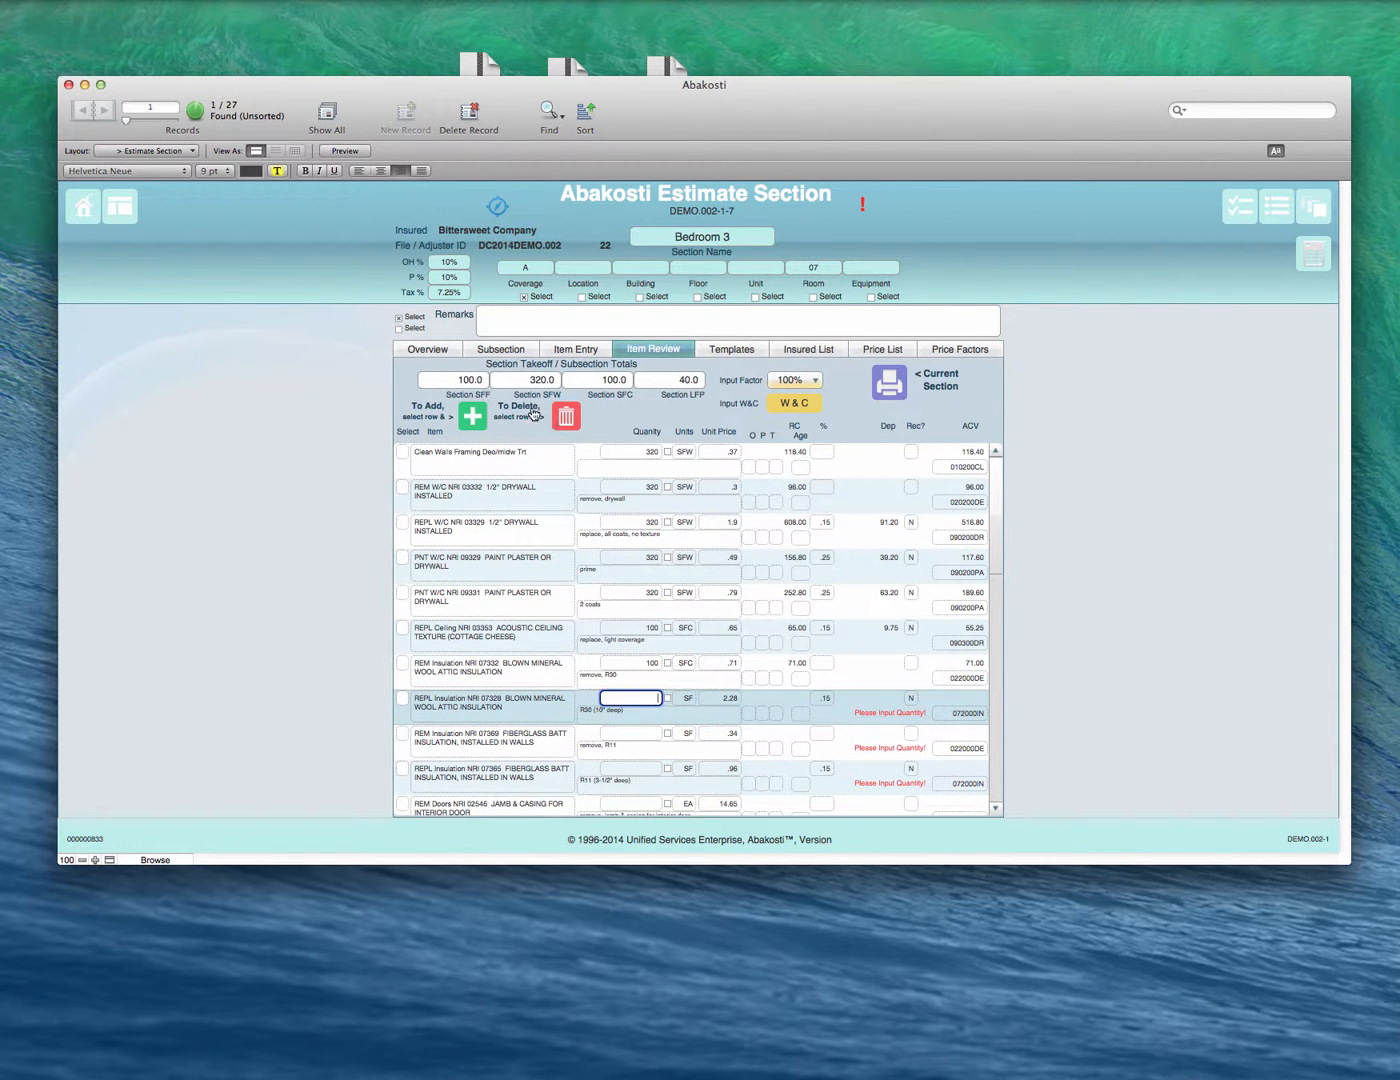
pyautogui.write('100')
pyautogui.click(648, 732)
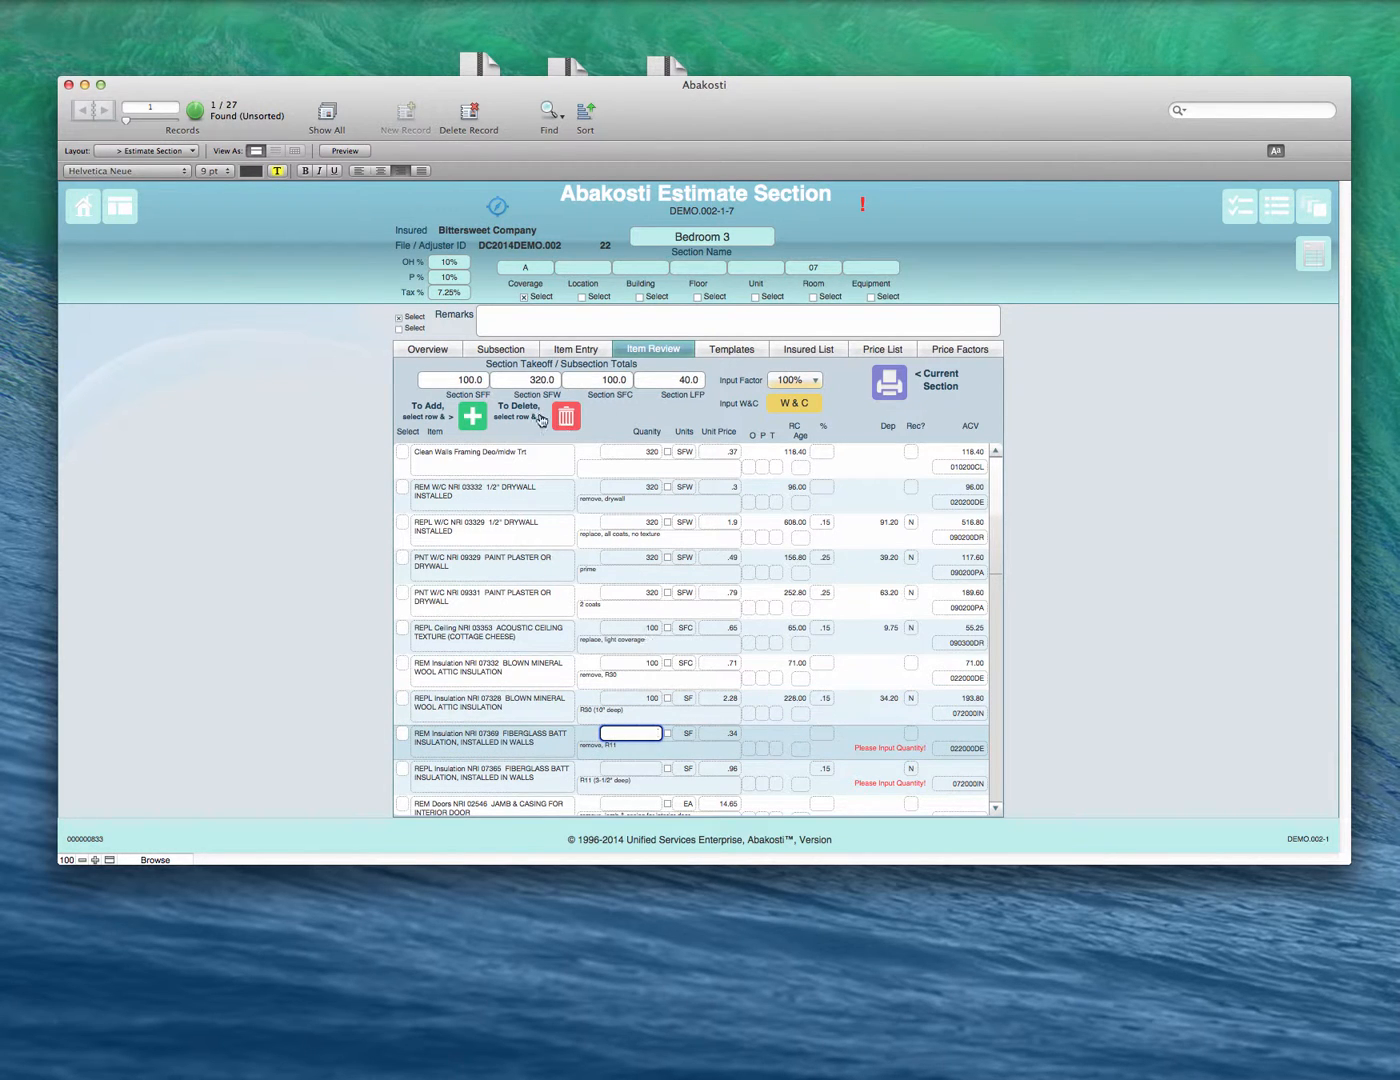
pyautogui.click(533, 379)
pyautogui.click(646, 771)
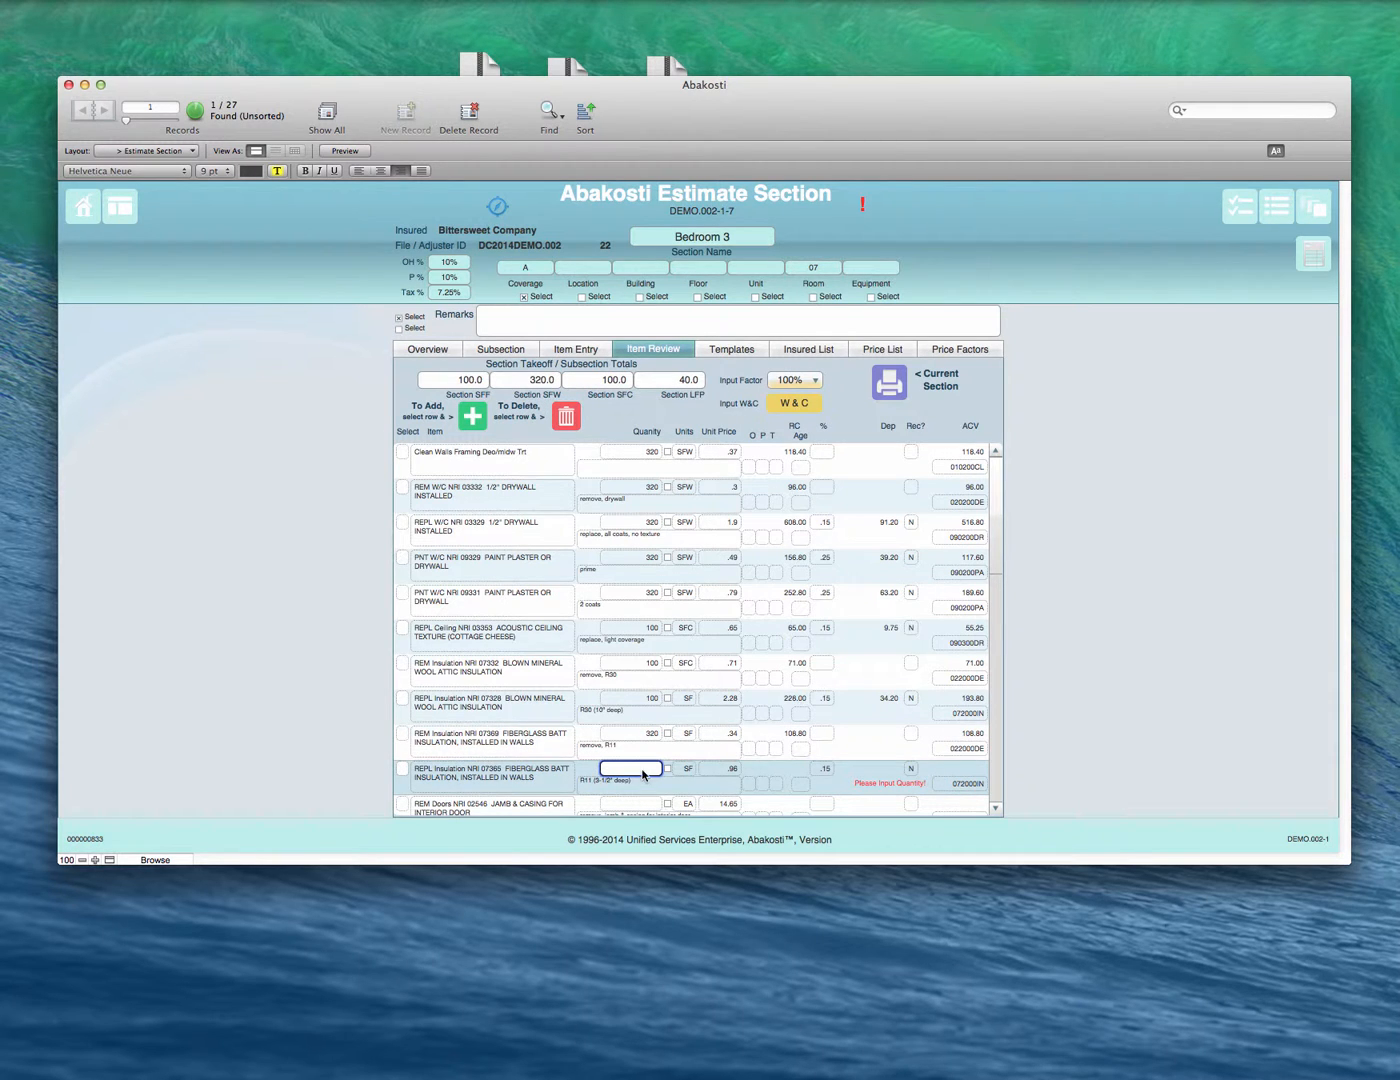
pyautogui.click(655, 733)
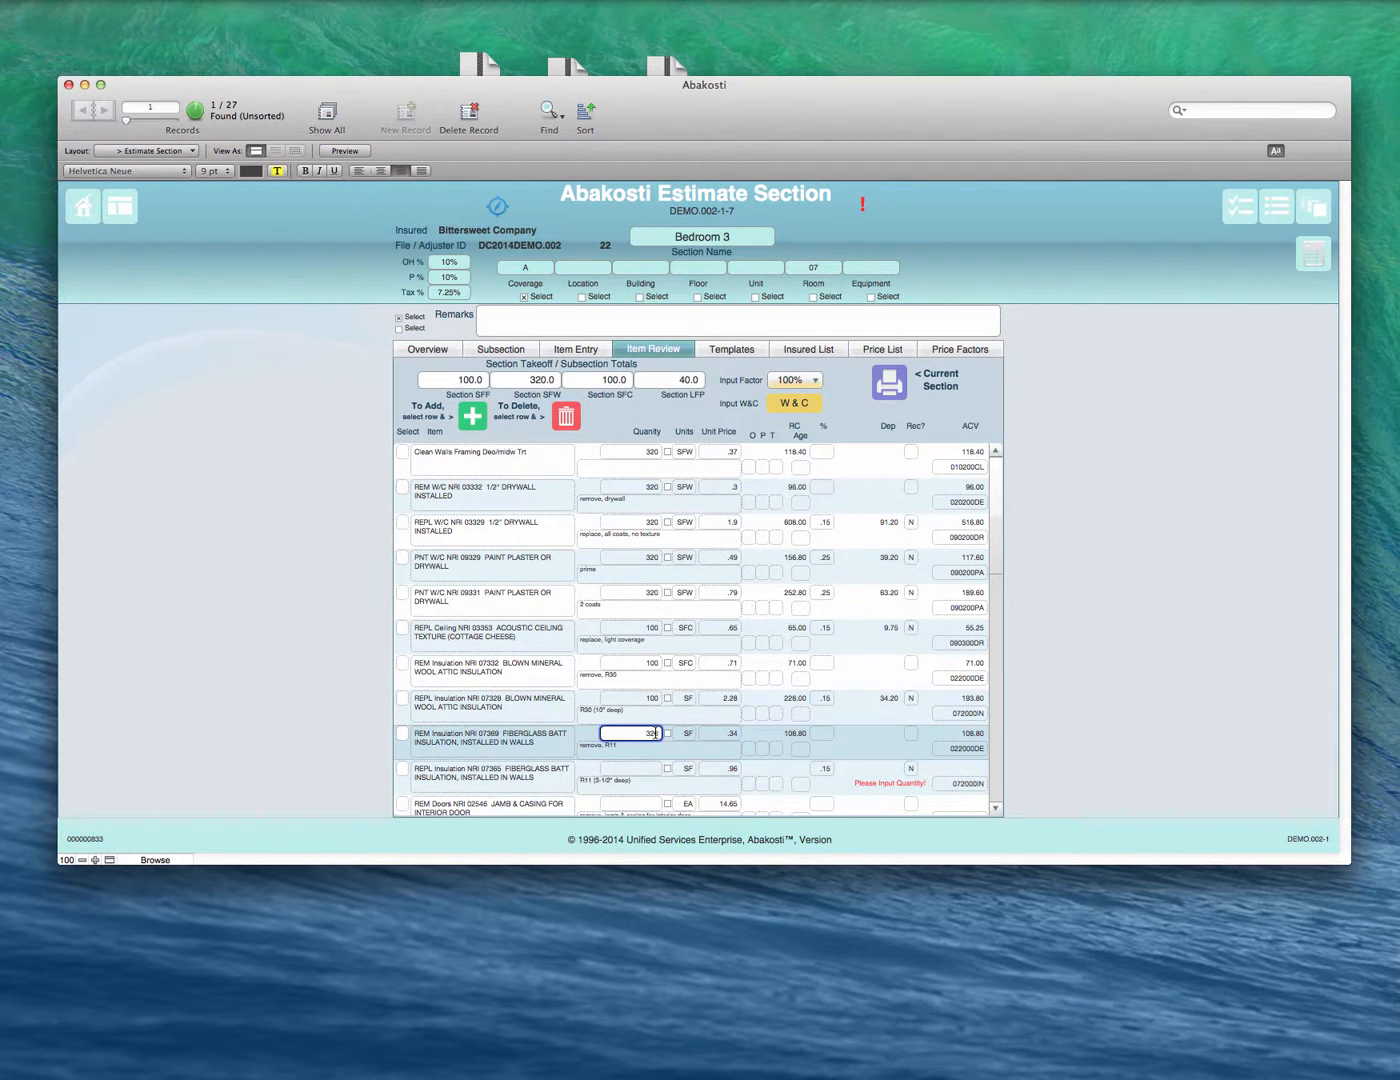
pyautogui.moveTo(647, 733); pyautogui.dragTo(640, 734)
# - Set the input factor to 50% and the quantities of wall insulation items NRI 07369 and 07365 to 160
pyautogui.click(796, 381)
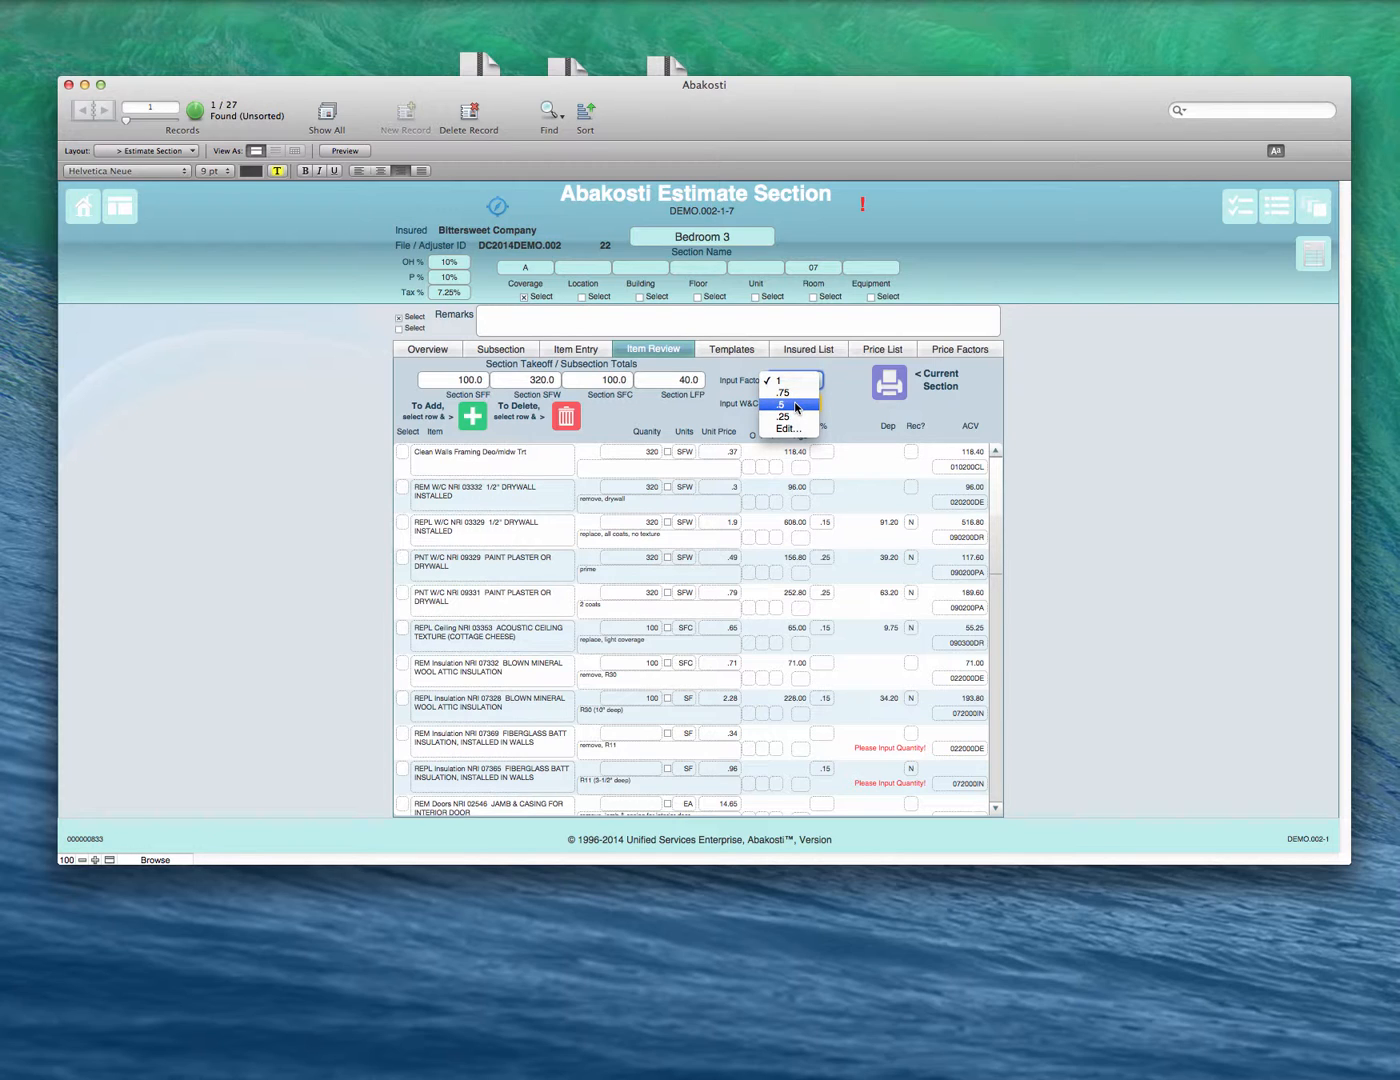
pyautogui.click(797, 405)
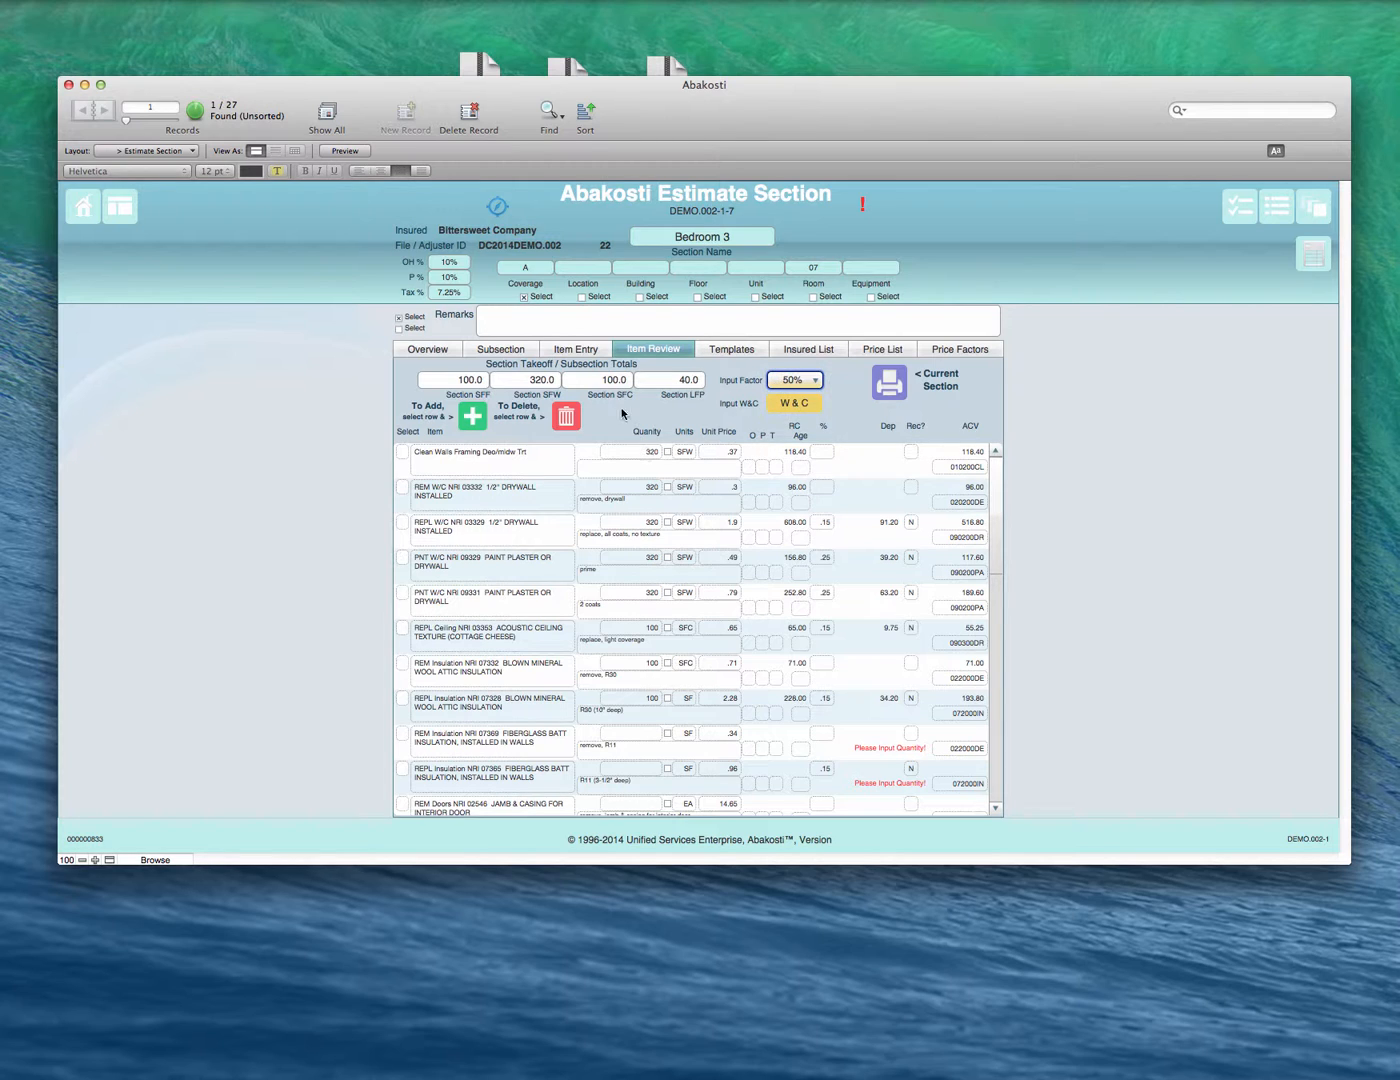
pyautogui.click(650, 734)
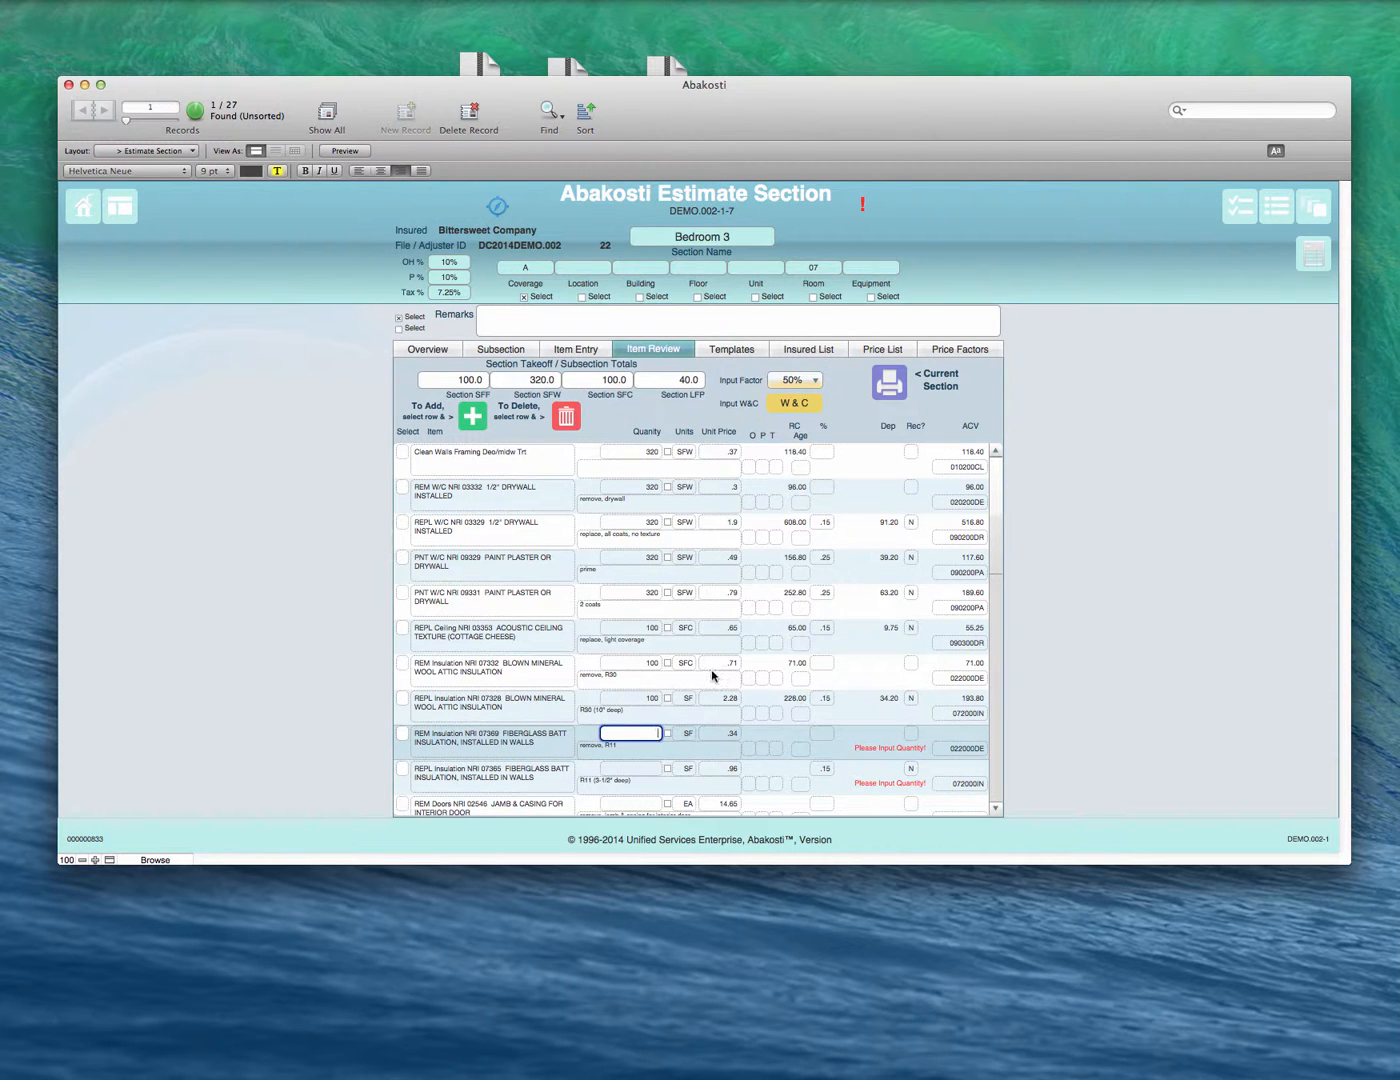
pyautogui.write('160')
pyautogui.click(640, 769)
pyautogui.write('160')
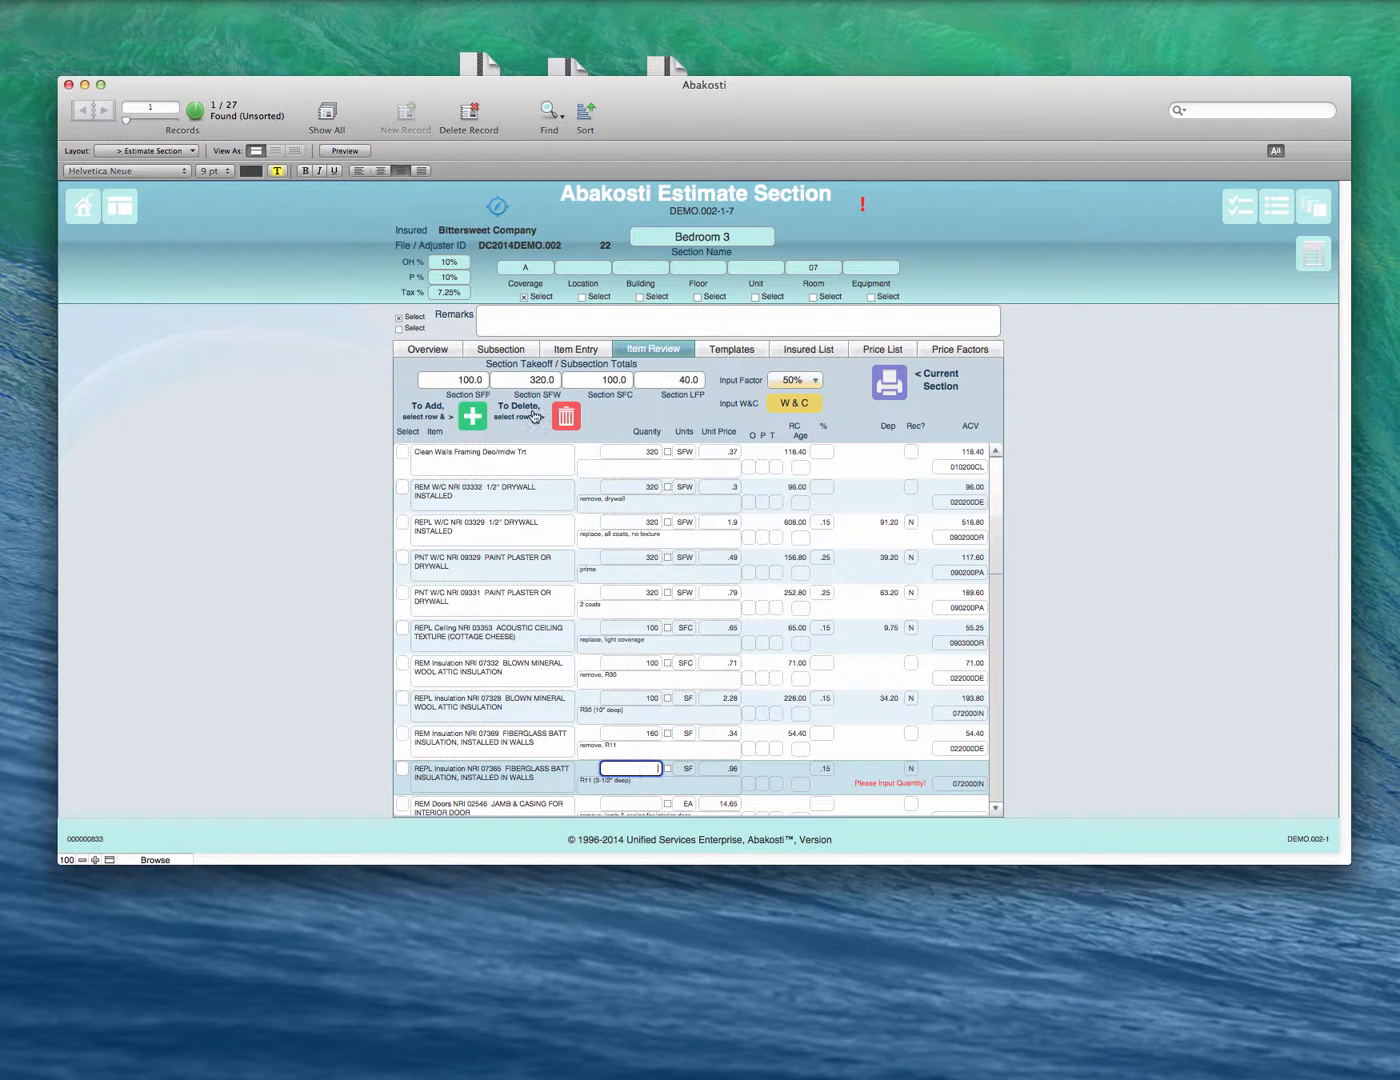
# - Set the input factor to 100% and the quantities of interior door jamb and casing items NRI 02546 and 02526 to 1
pyautogui.scroll(-1, 663, 676)
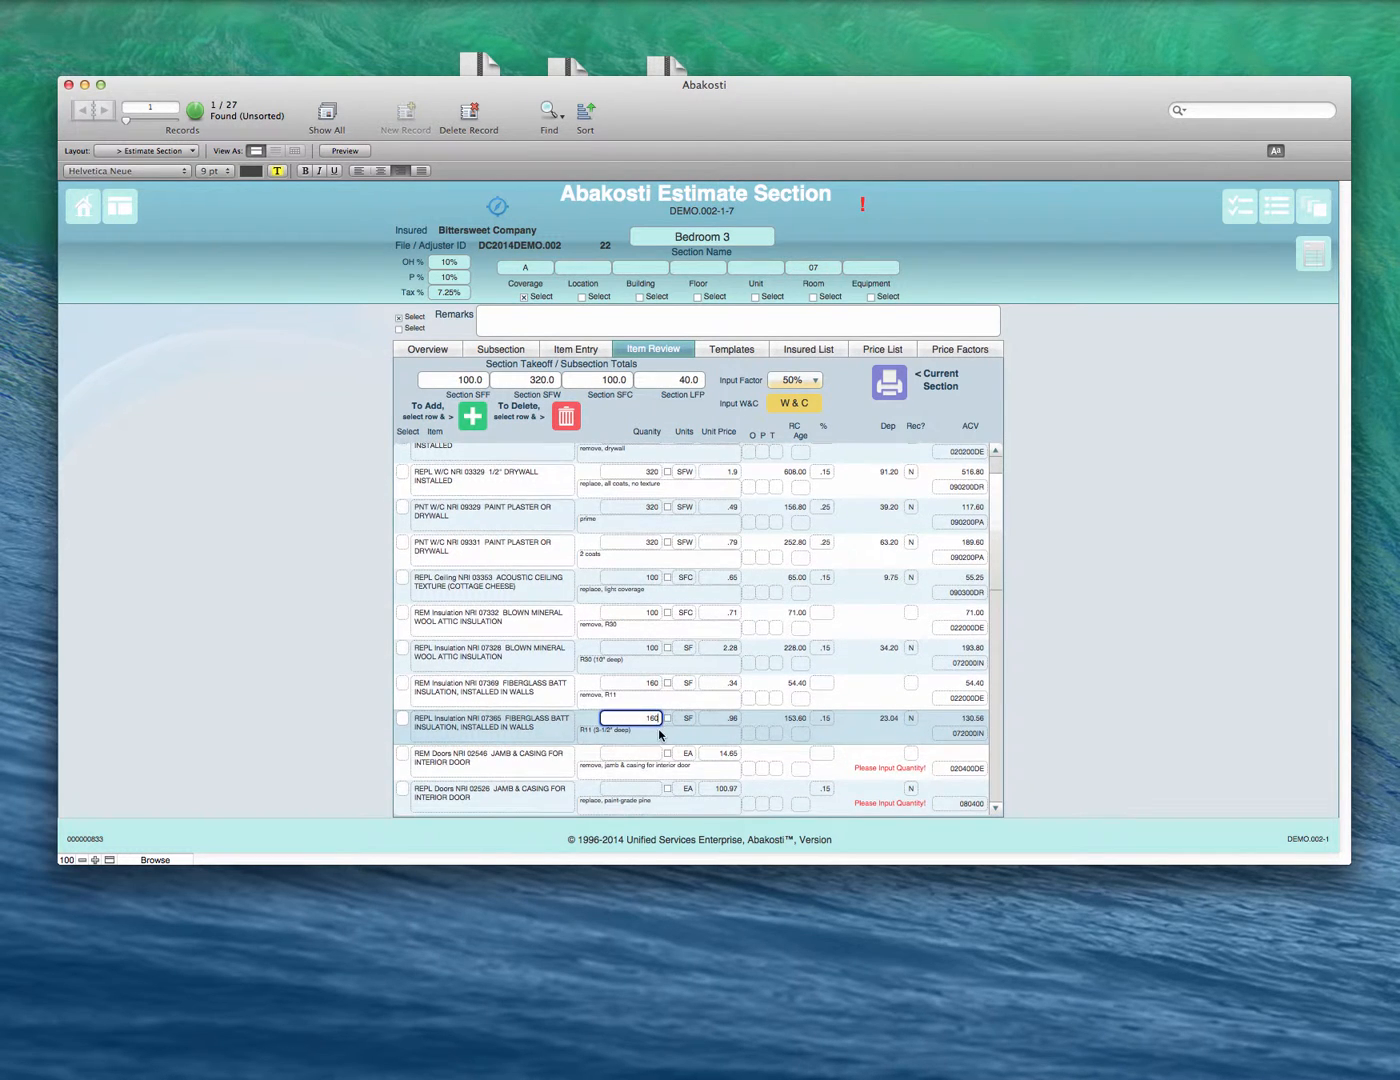
pyautogui.click(650, 754)
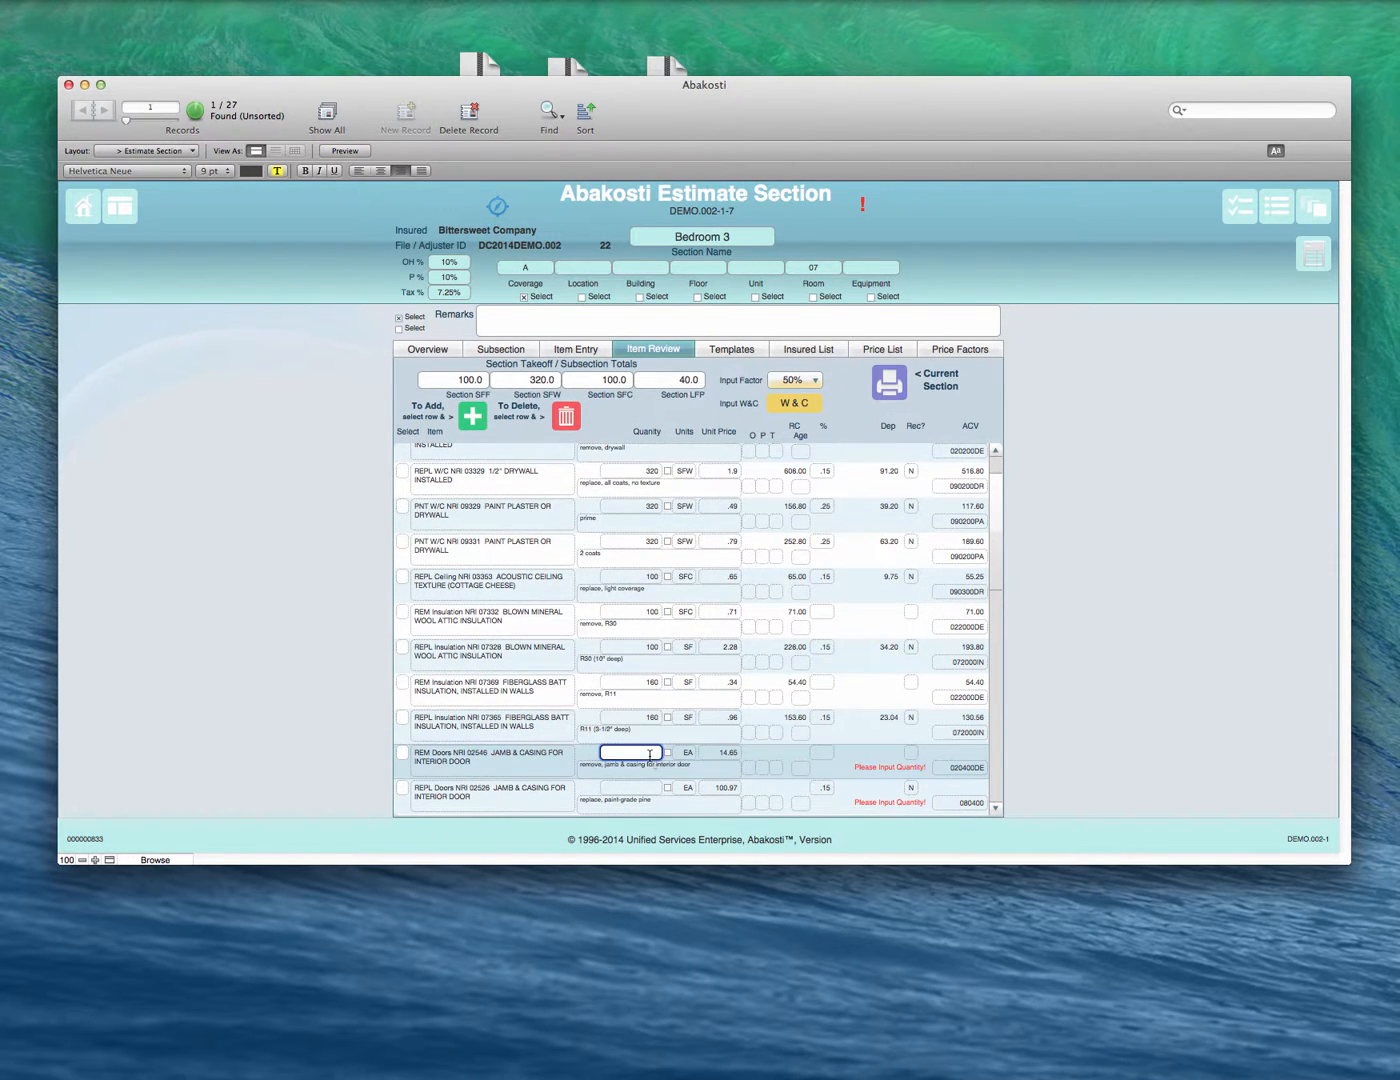
pyautogui.click(819, 379)
pyautogui.click(790, 356)
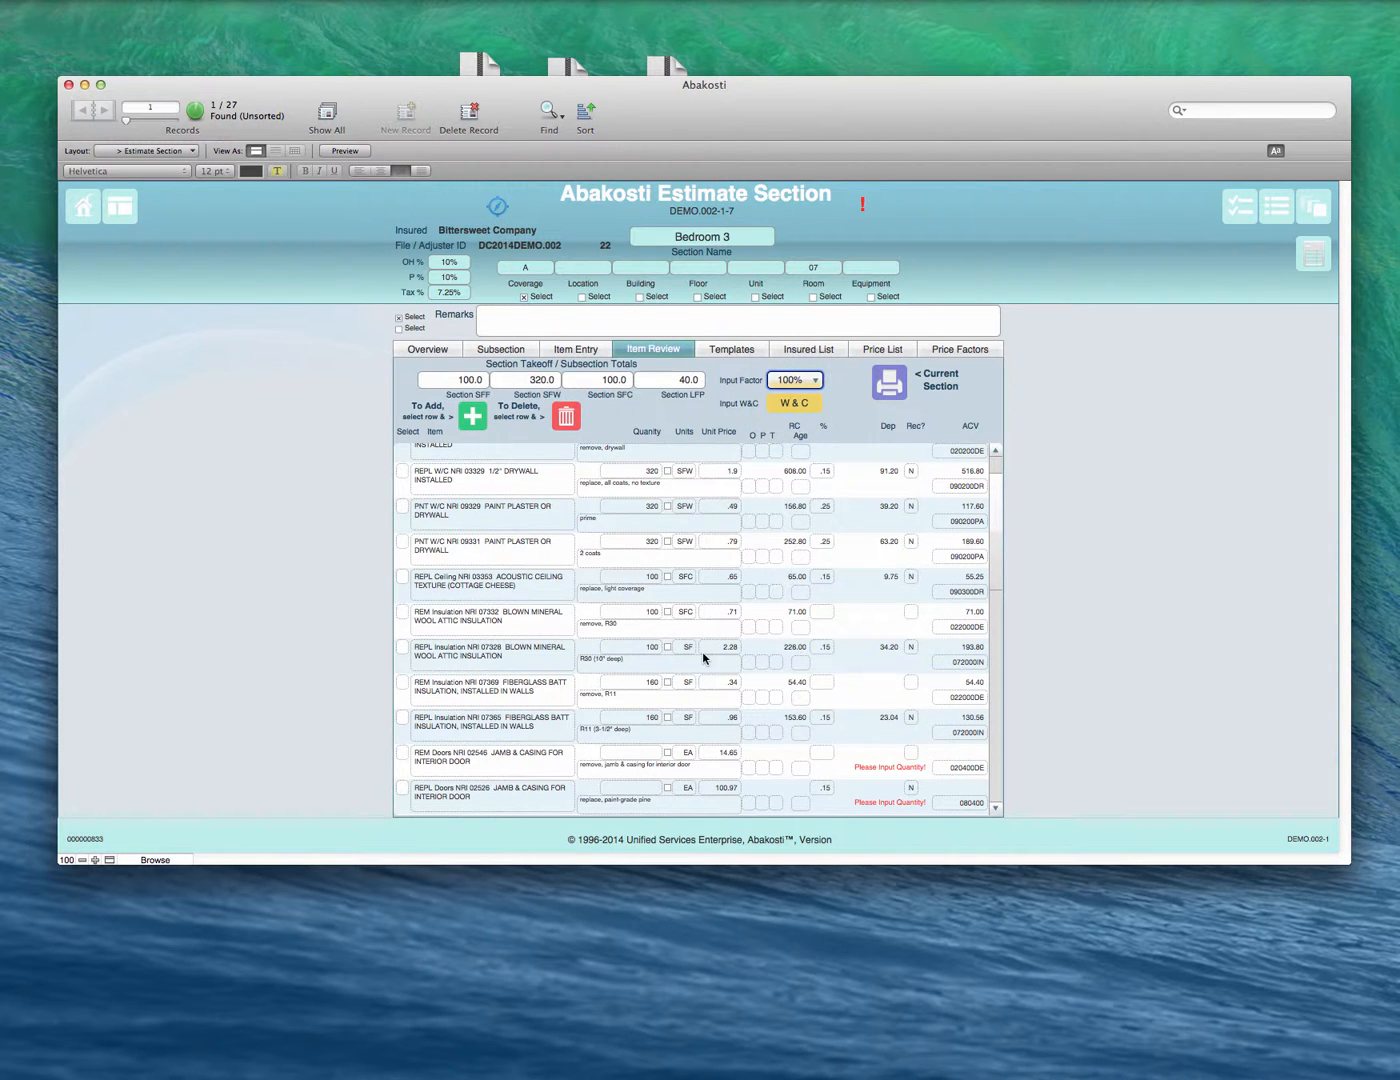
pyautogui.click(634, 757)
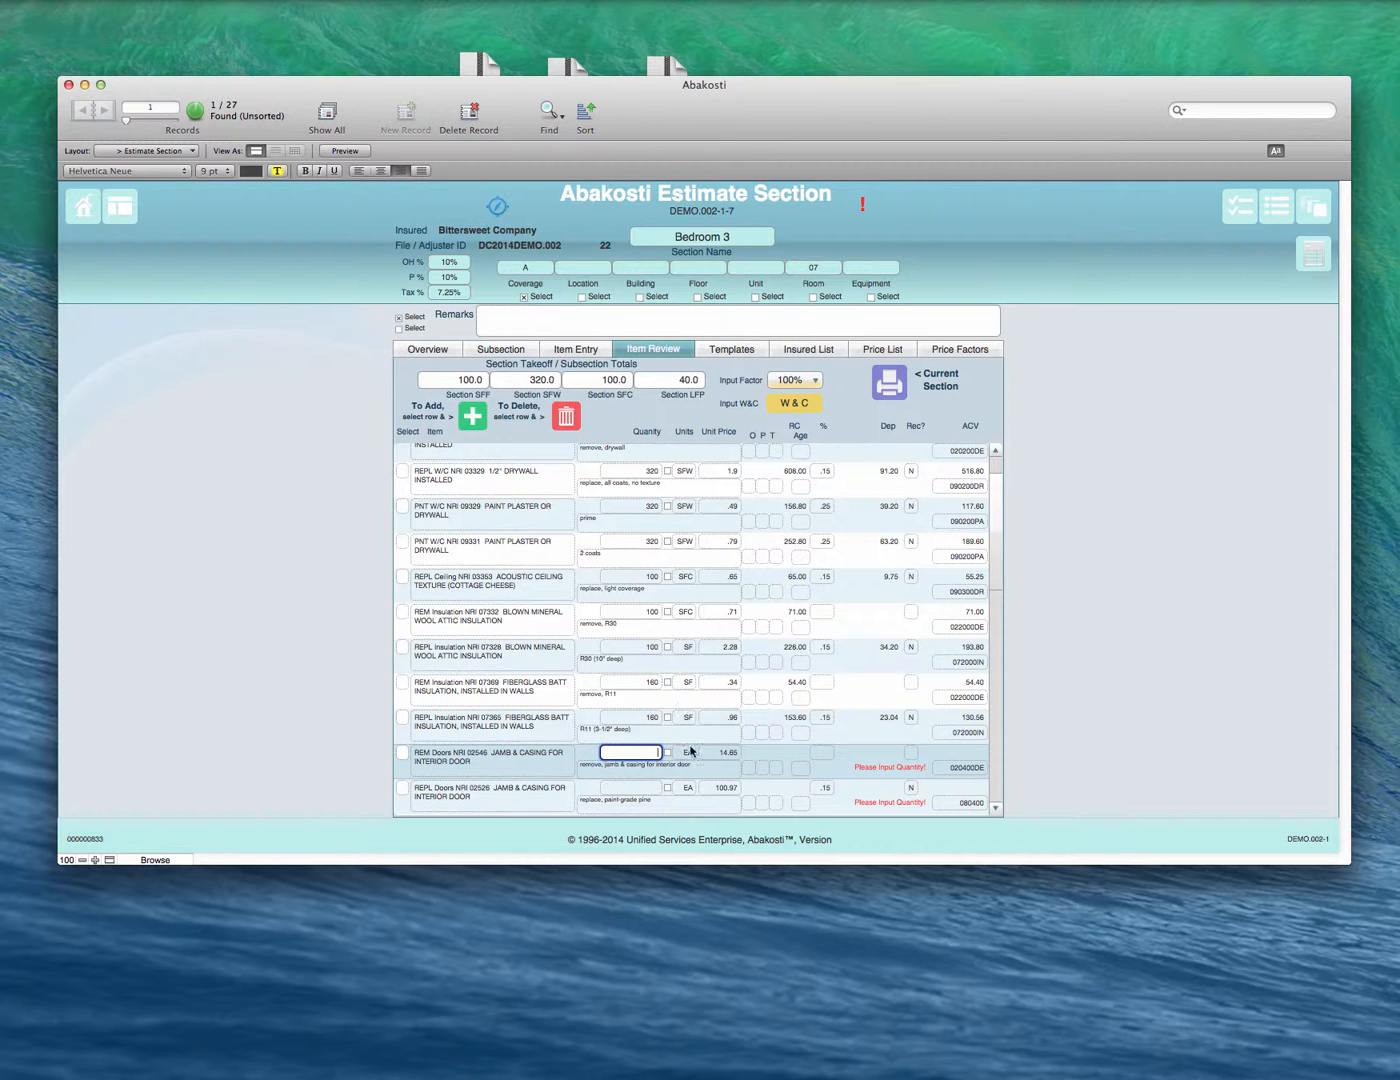
pyautogui.write('1')
pyautogui.click(648, 788)
pyautogui.write('1')
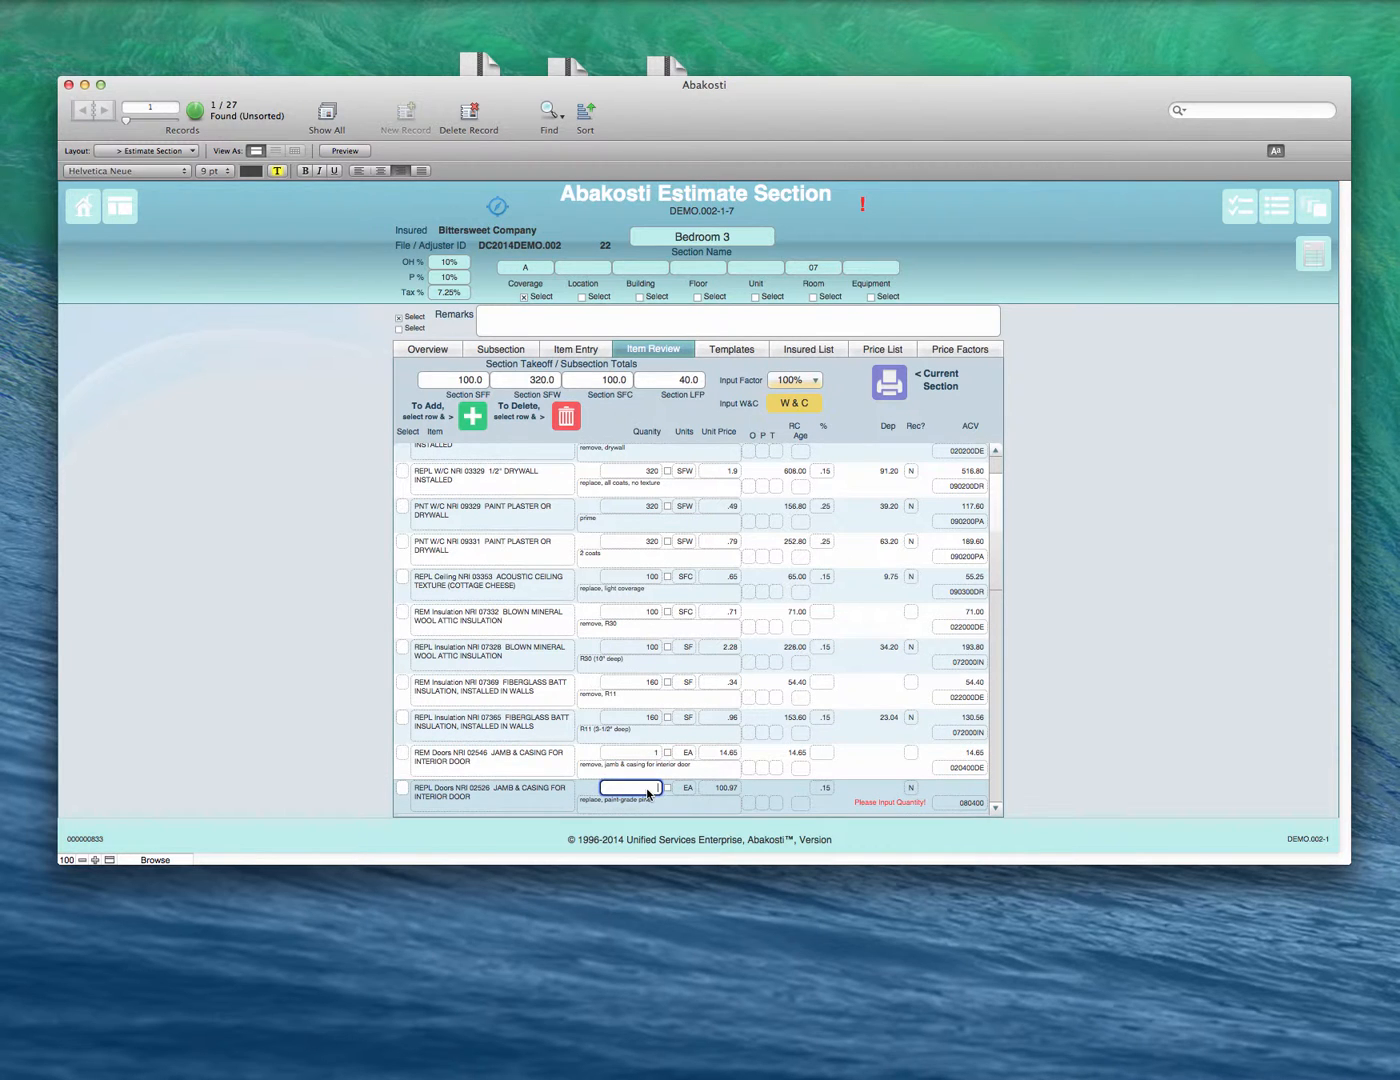
# - Set the quantities of paint door jamb NRI 09507, remove window NRI 14788 and replace window NRI 15000 to 1
pyautogui.scroll(-5, 647, 745)
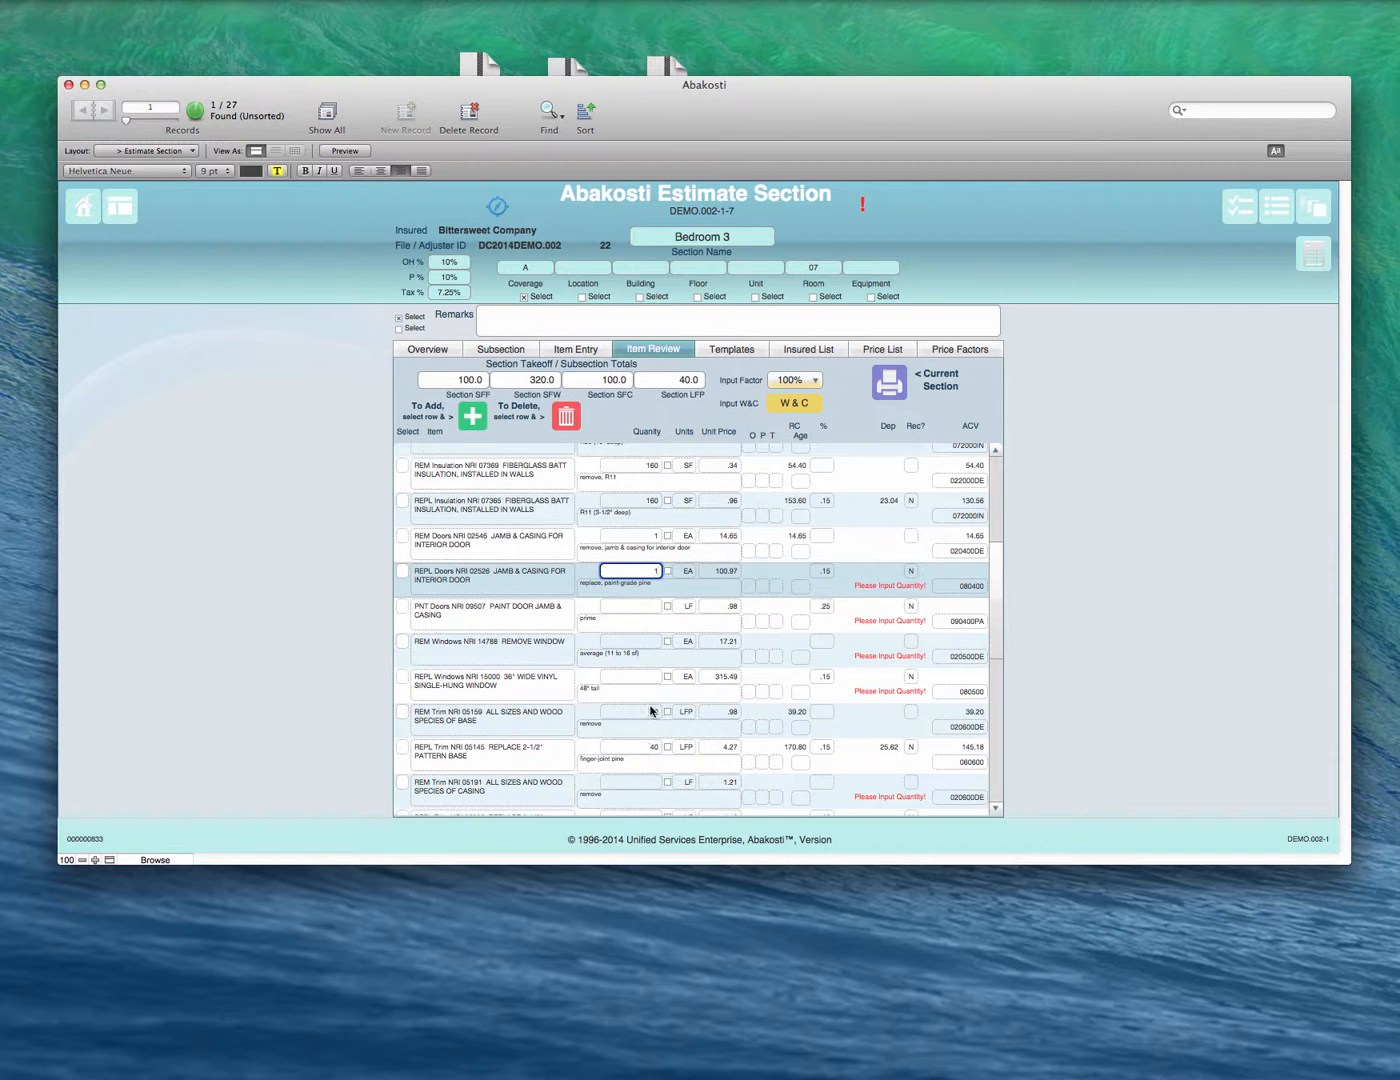
pyautogui.click(644, 607)
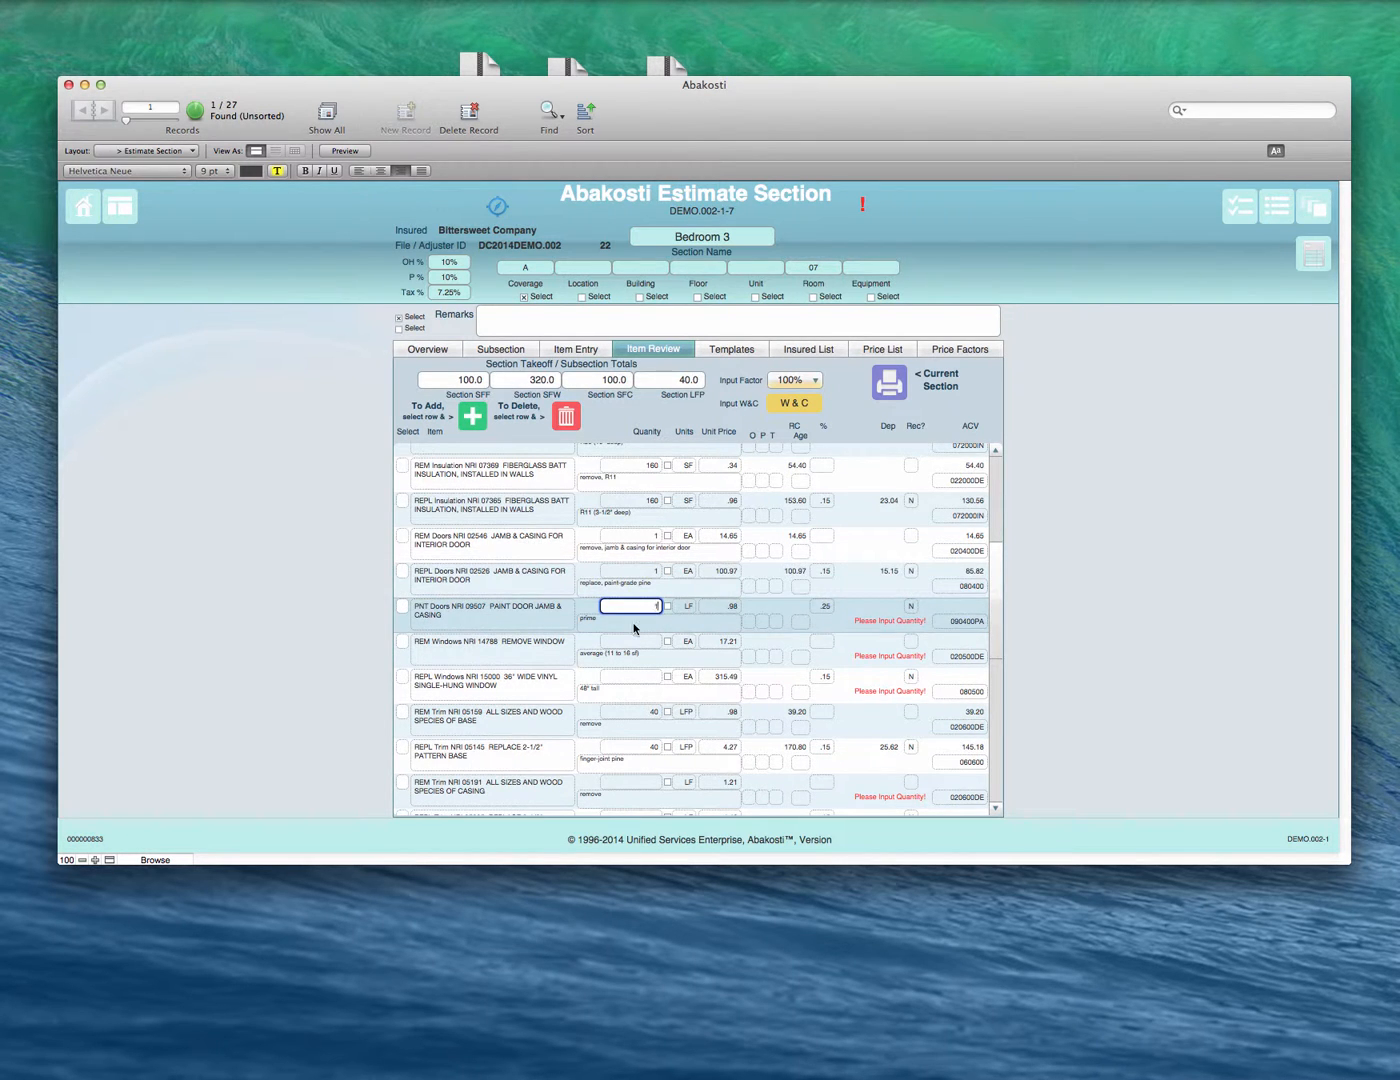
pyautogui.write('1')
pyautogui.scroll(-1, 633, 635)
pyautogui.click(638, 605)
pyautogui.write('1')
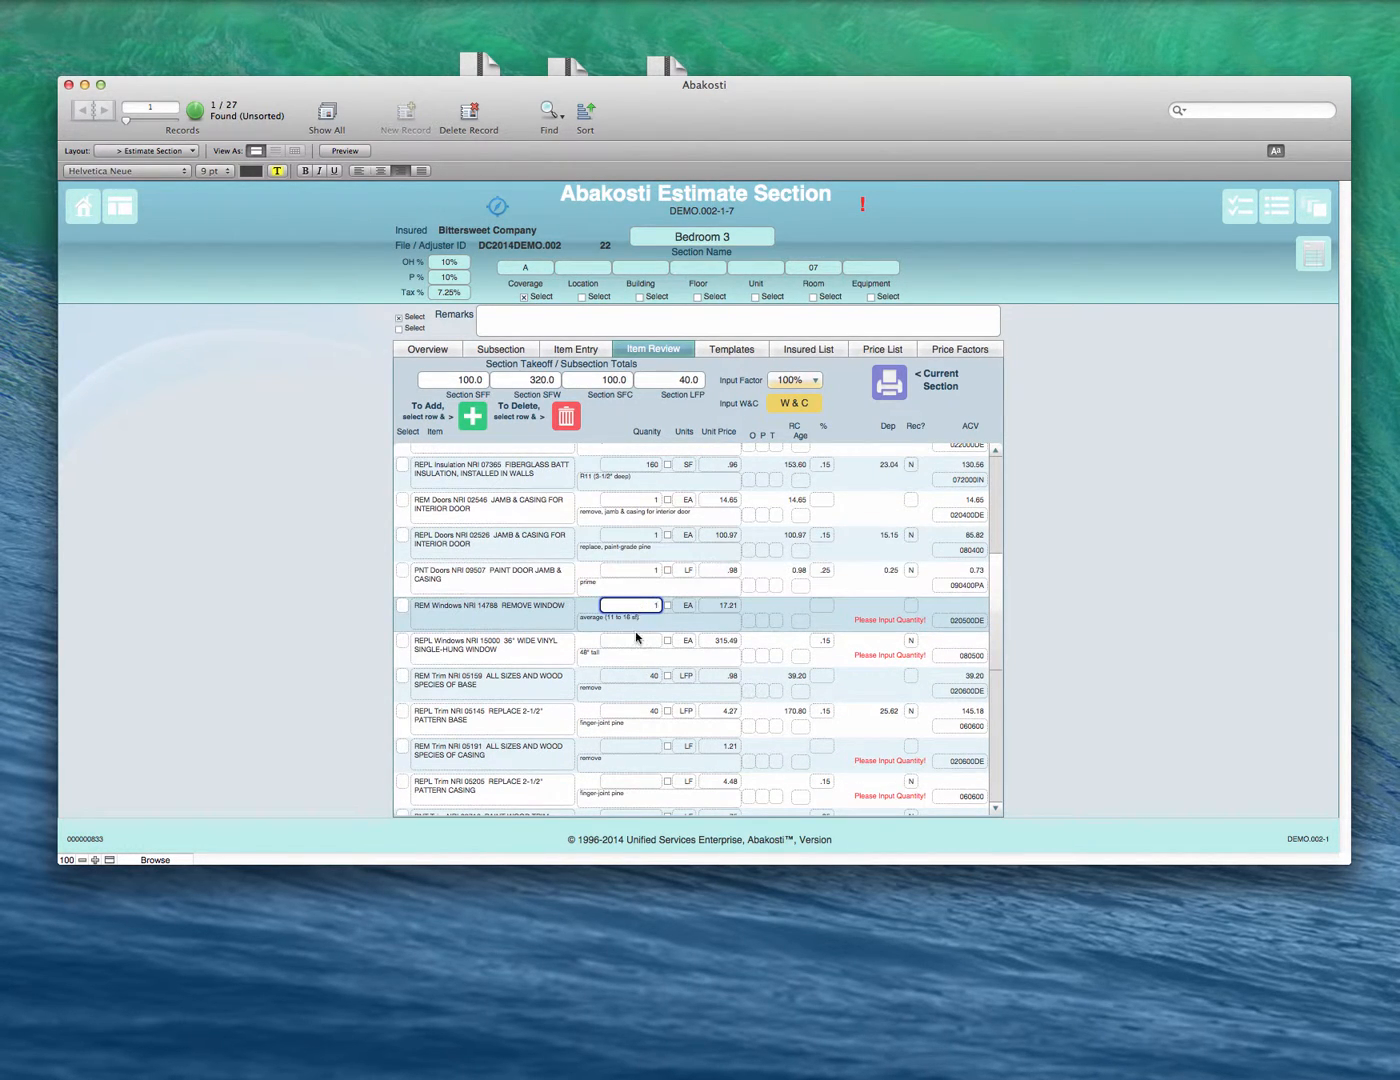
pyautogui.click(647, 639)
pyautogui.write('1')
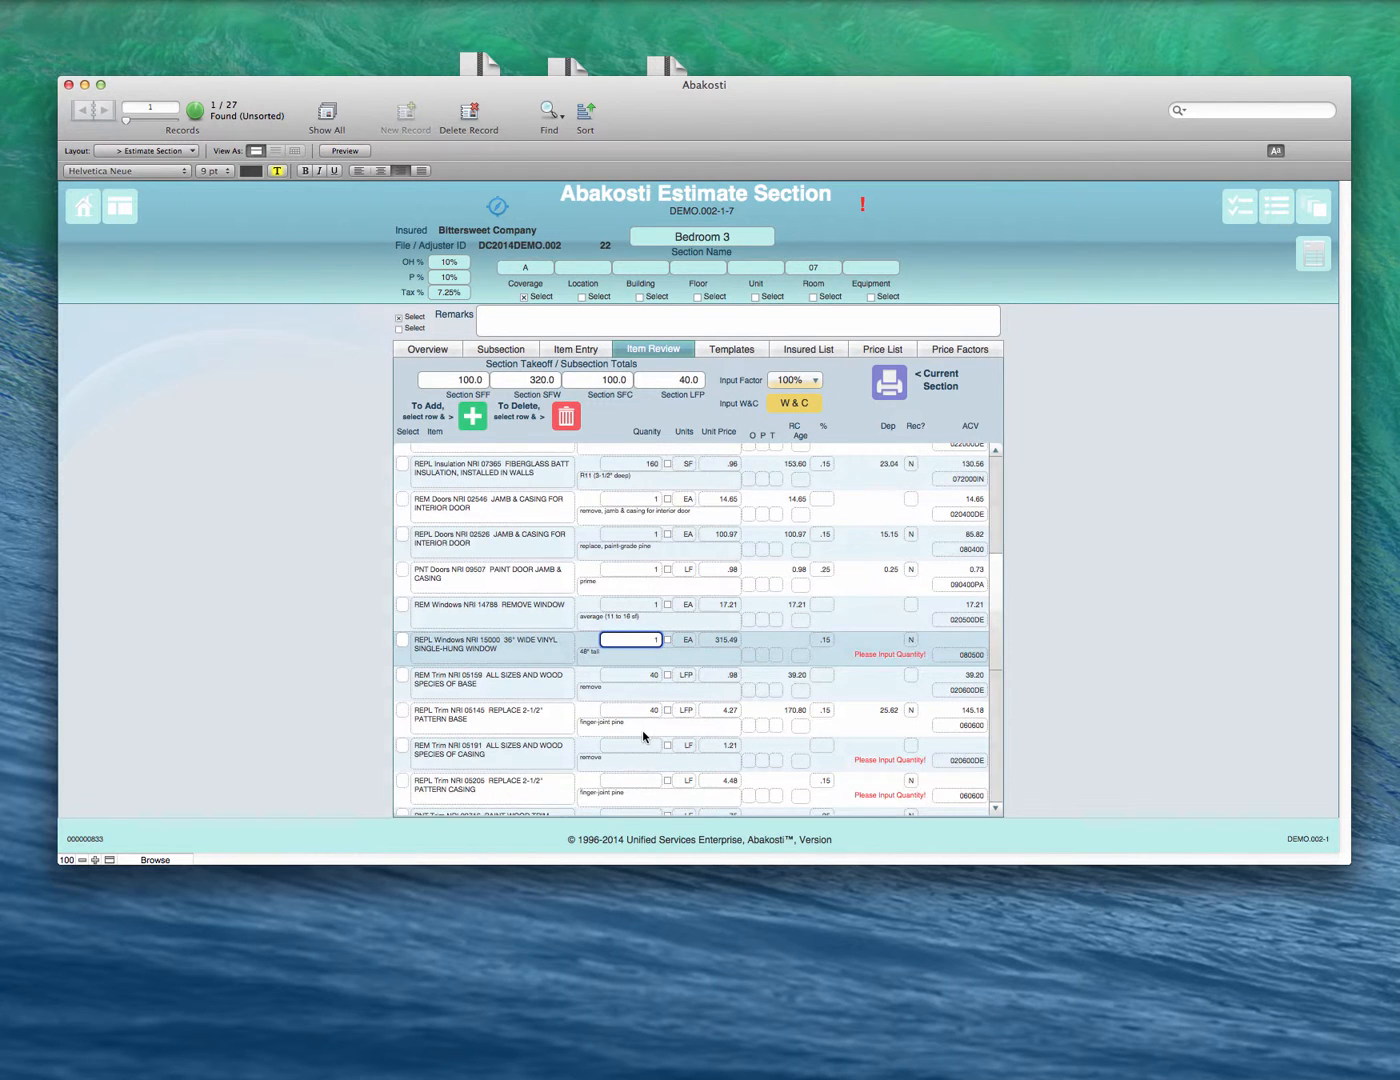
# - Set the quantities of casing removal NRI 05191 and casing replacement NRI 05205 to 55
pyautogui.scroll(-1, 644, 729)
pyautogui.click(652, 702)
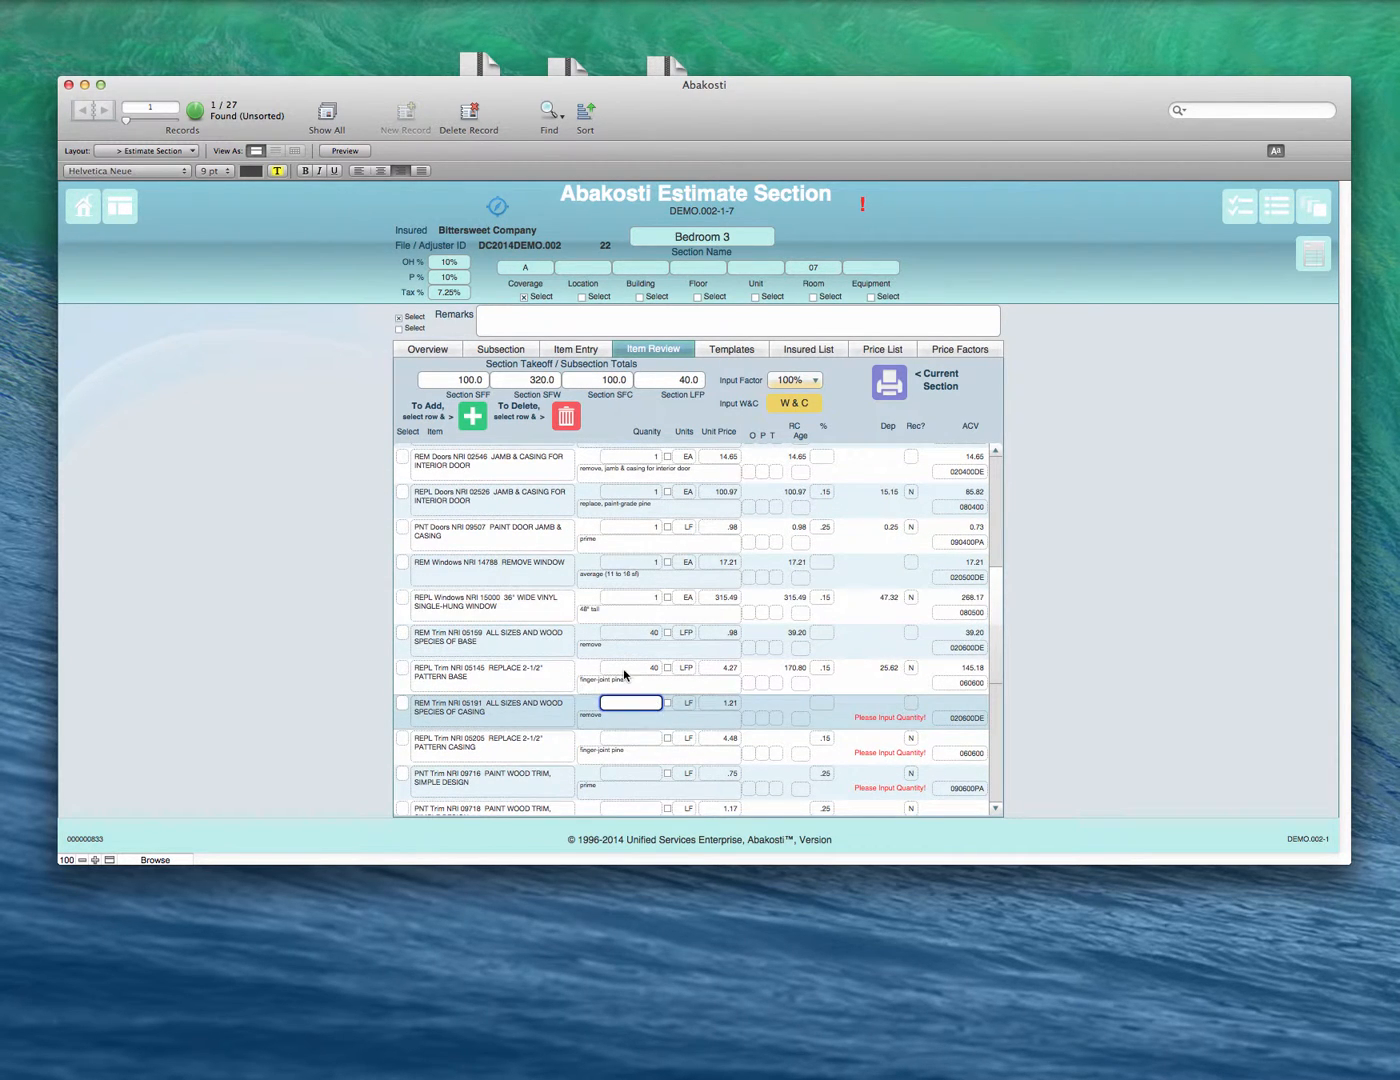
pyautogui.click(647, 738)
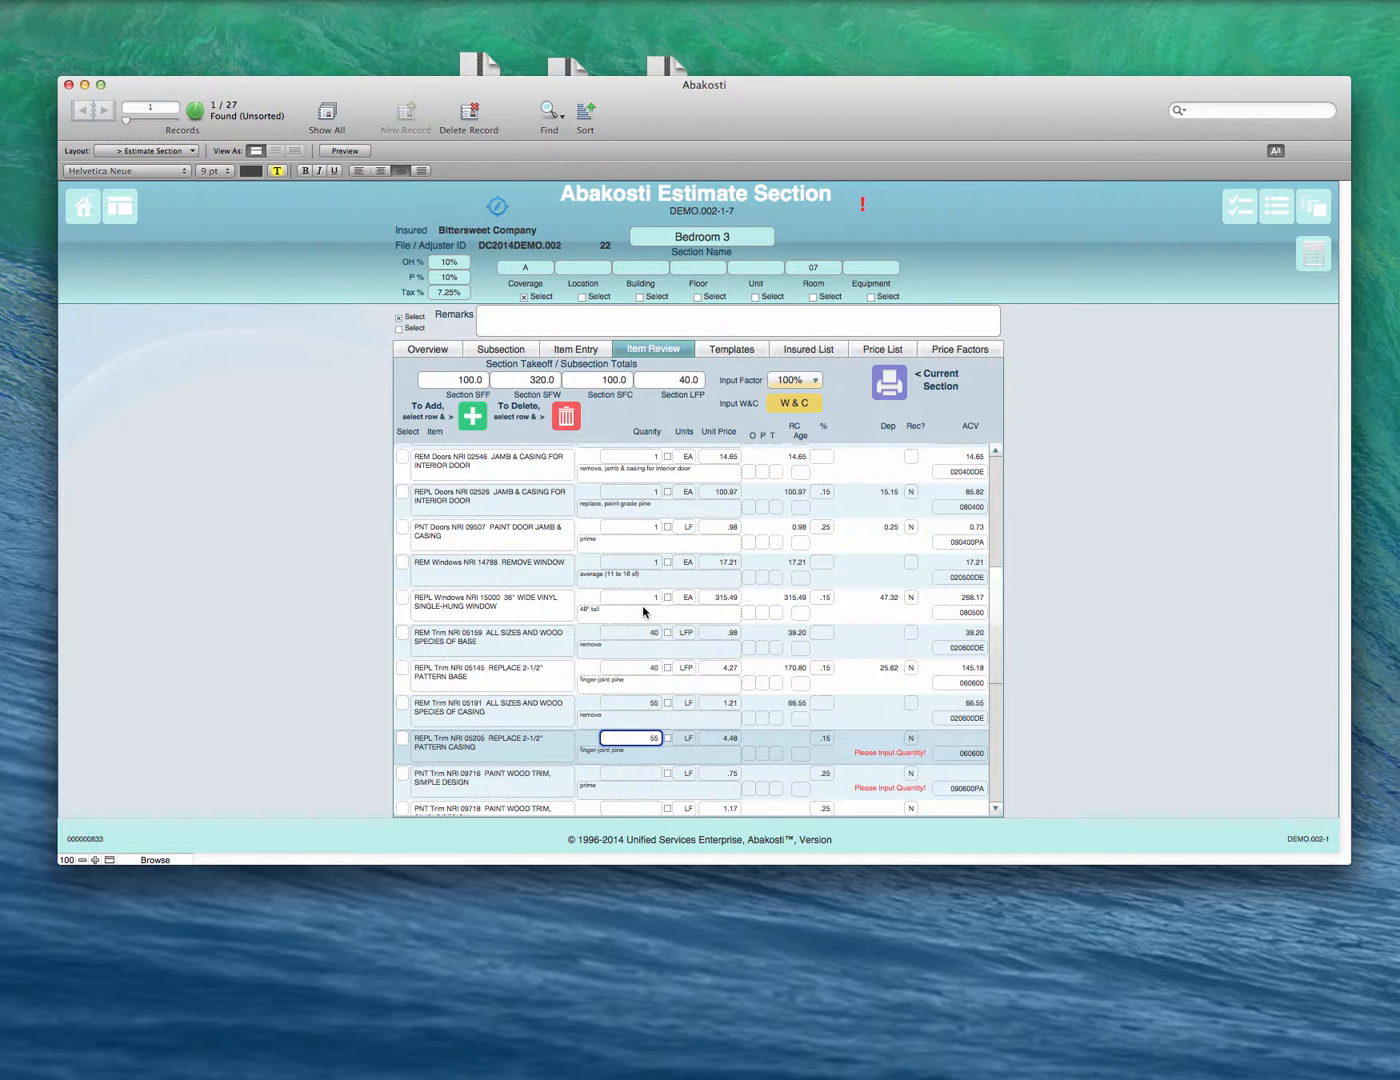
# - Set the quantities of paint wood trim items NRI 09716 (prime) and 09718 (2 coats) to 95
pyautogui.click(647, 772)
pyautogui.scroll(-1, 640, 771)
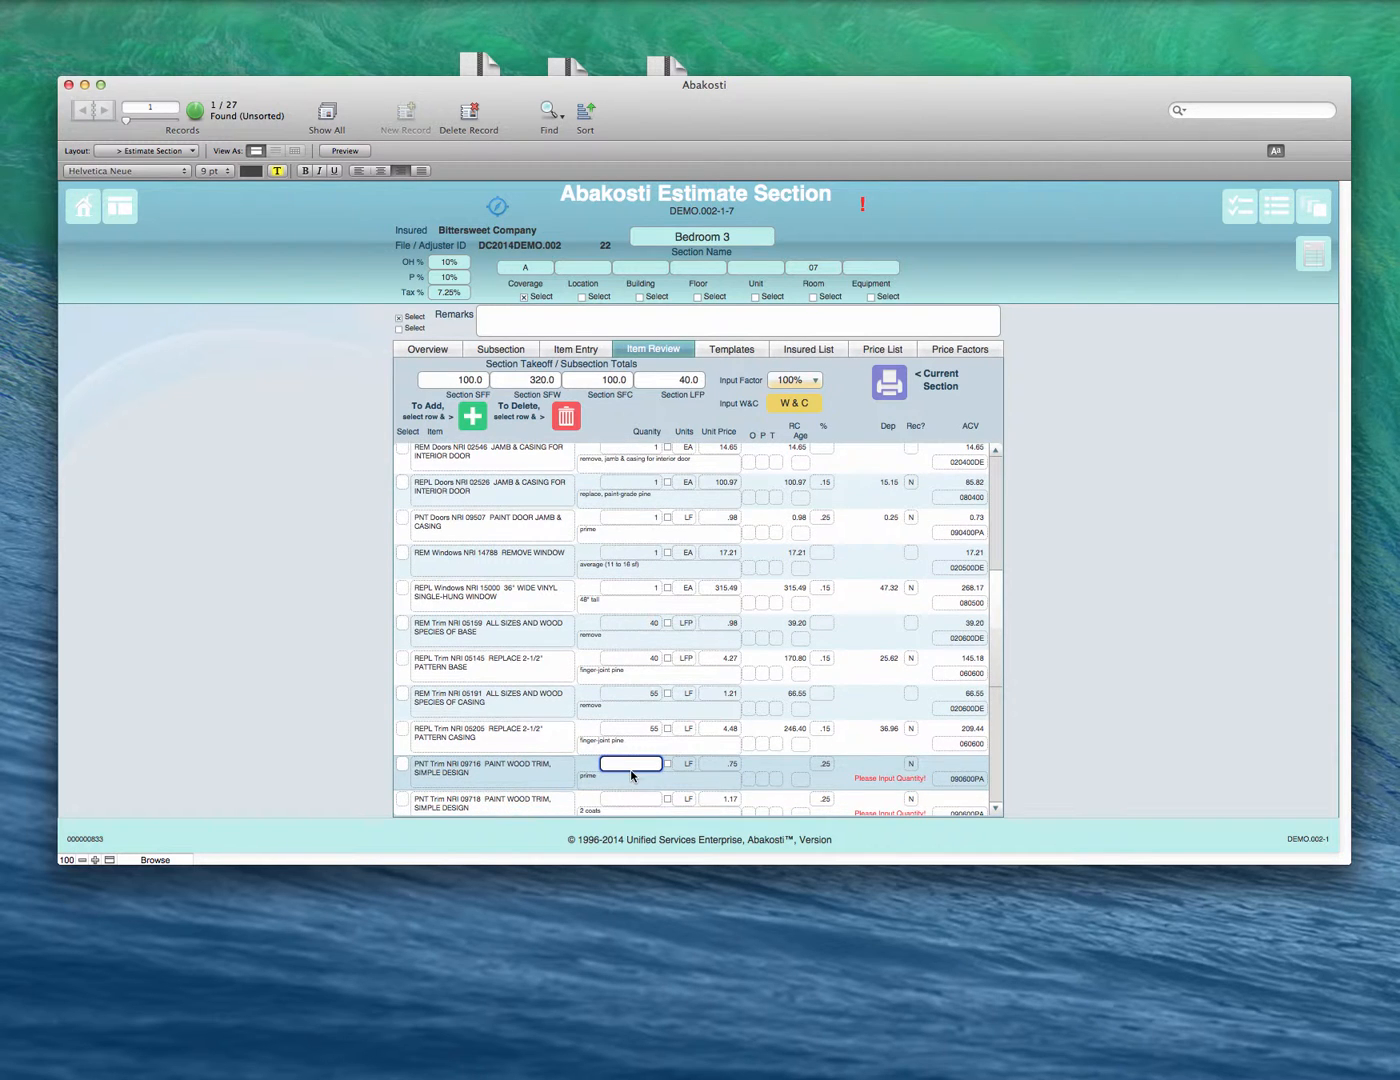
pyautogui.scroll(-1, 631, 770)
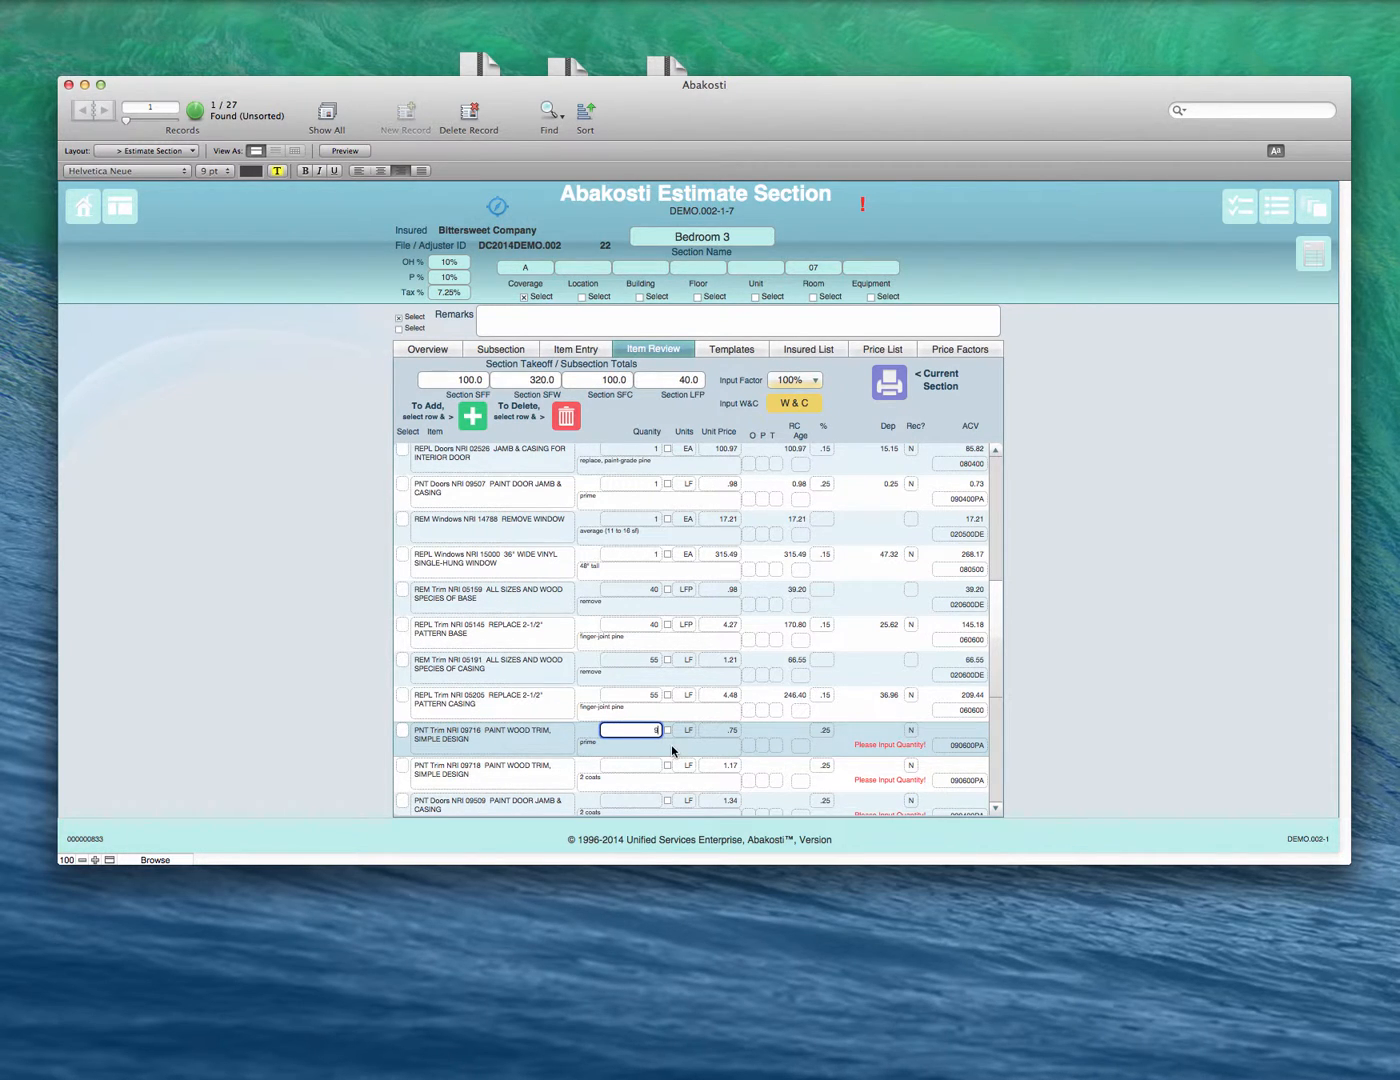
pyautogui.press('Tab')
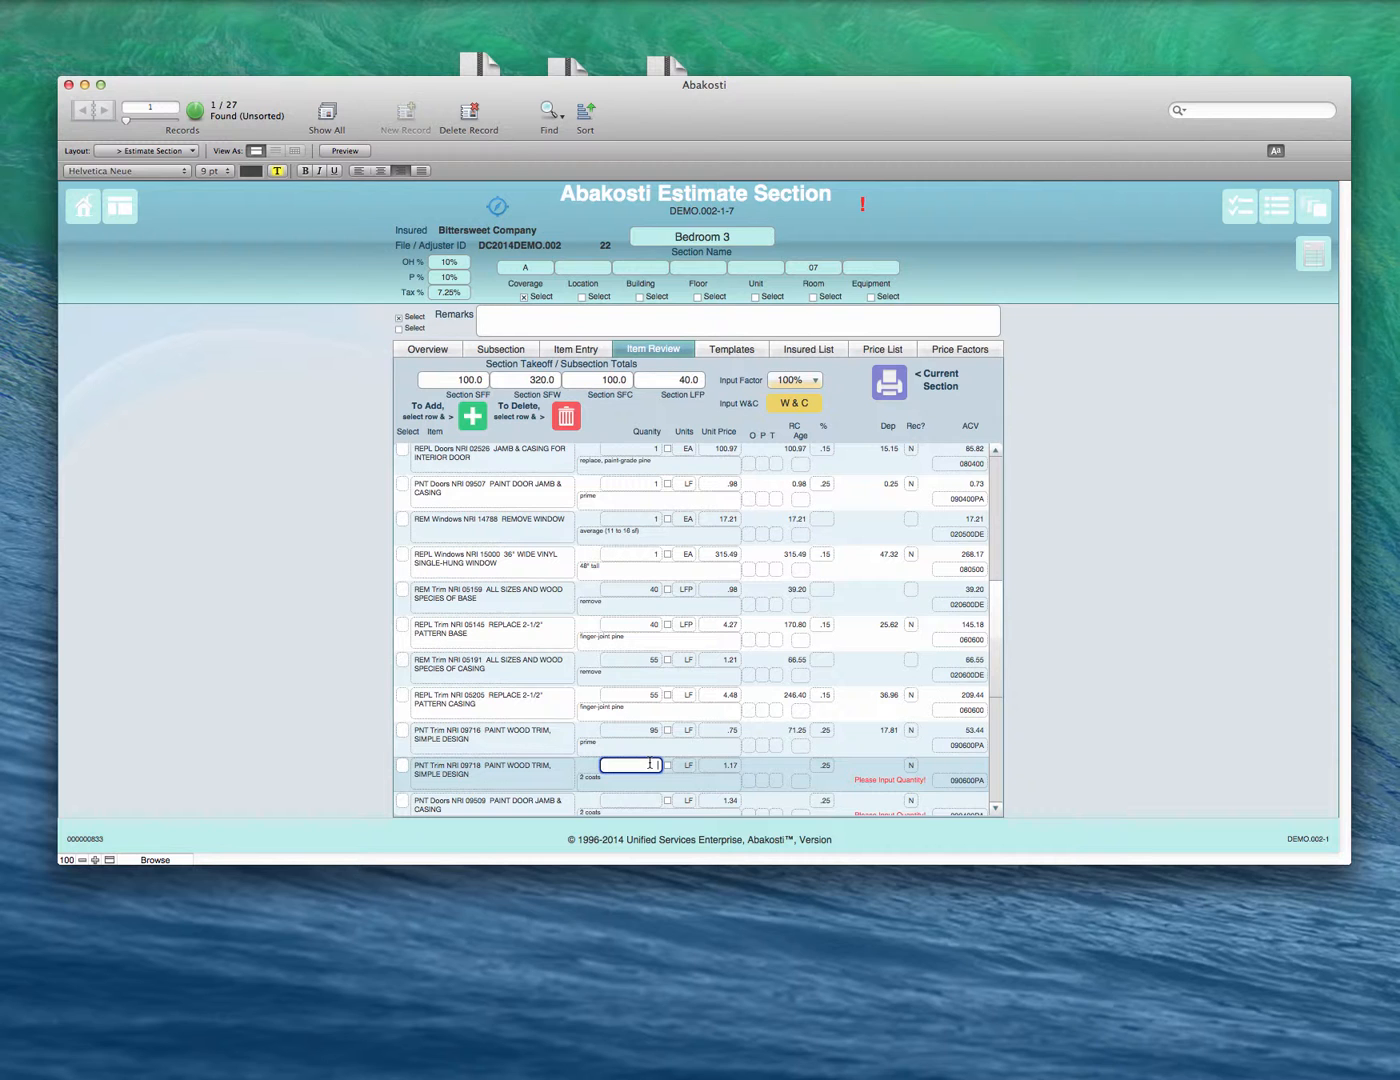
pyautogui.scroll(-2, 610, 781)
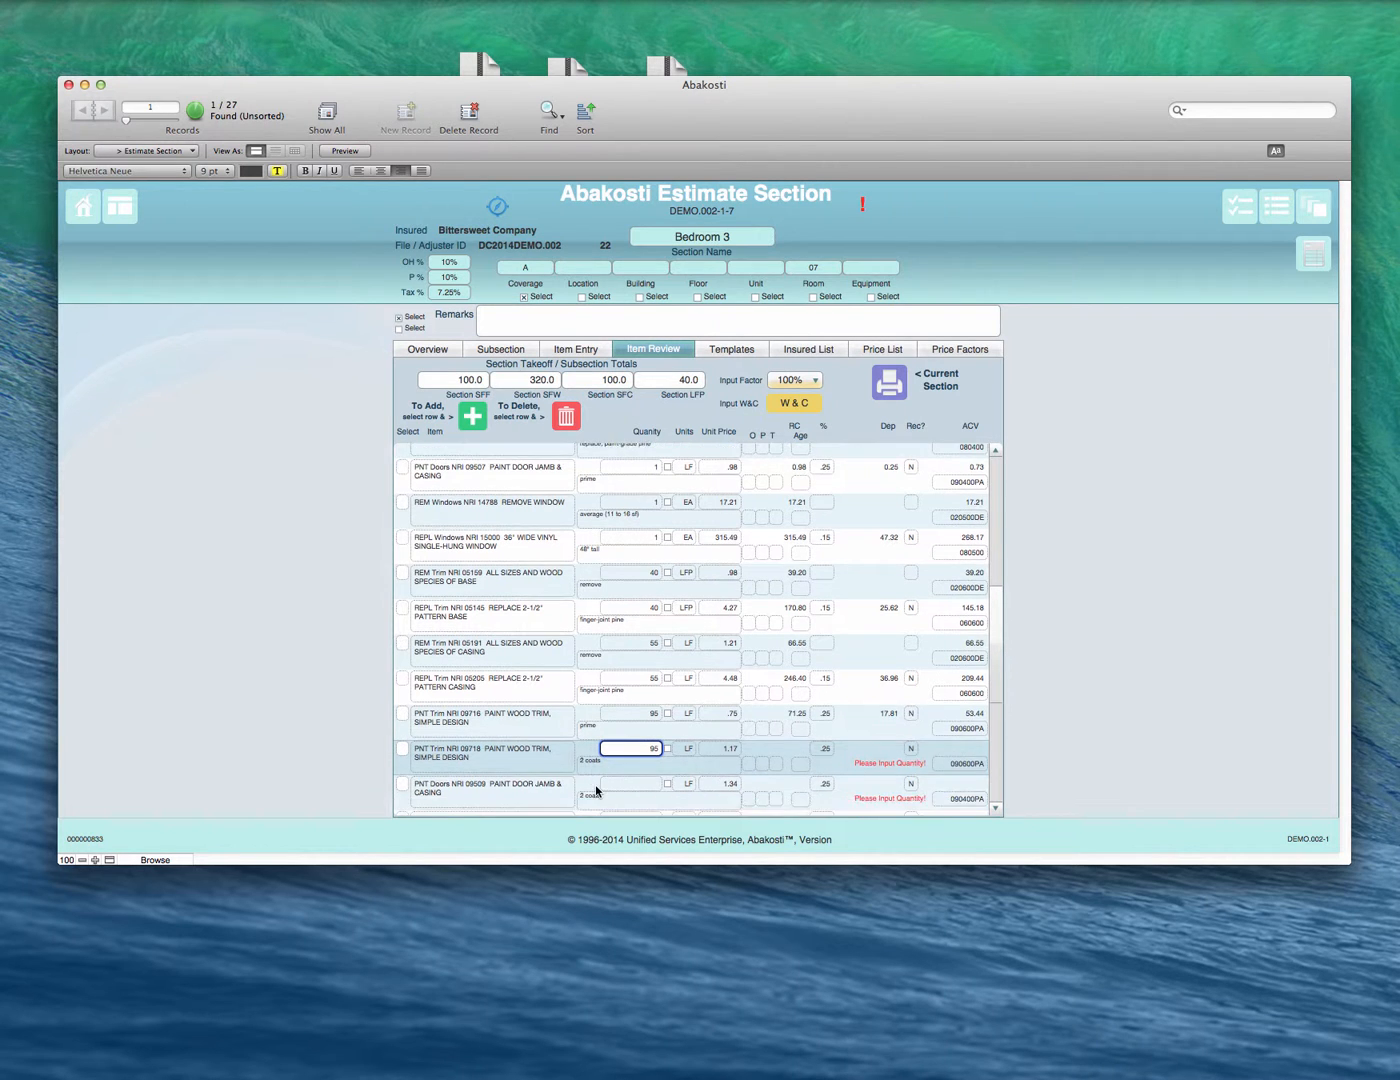
# - Set the quantity of two-coat paint door jamb and casing NRI 09509 to 55
pyautogui.click(631, 753)
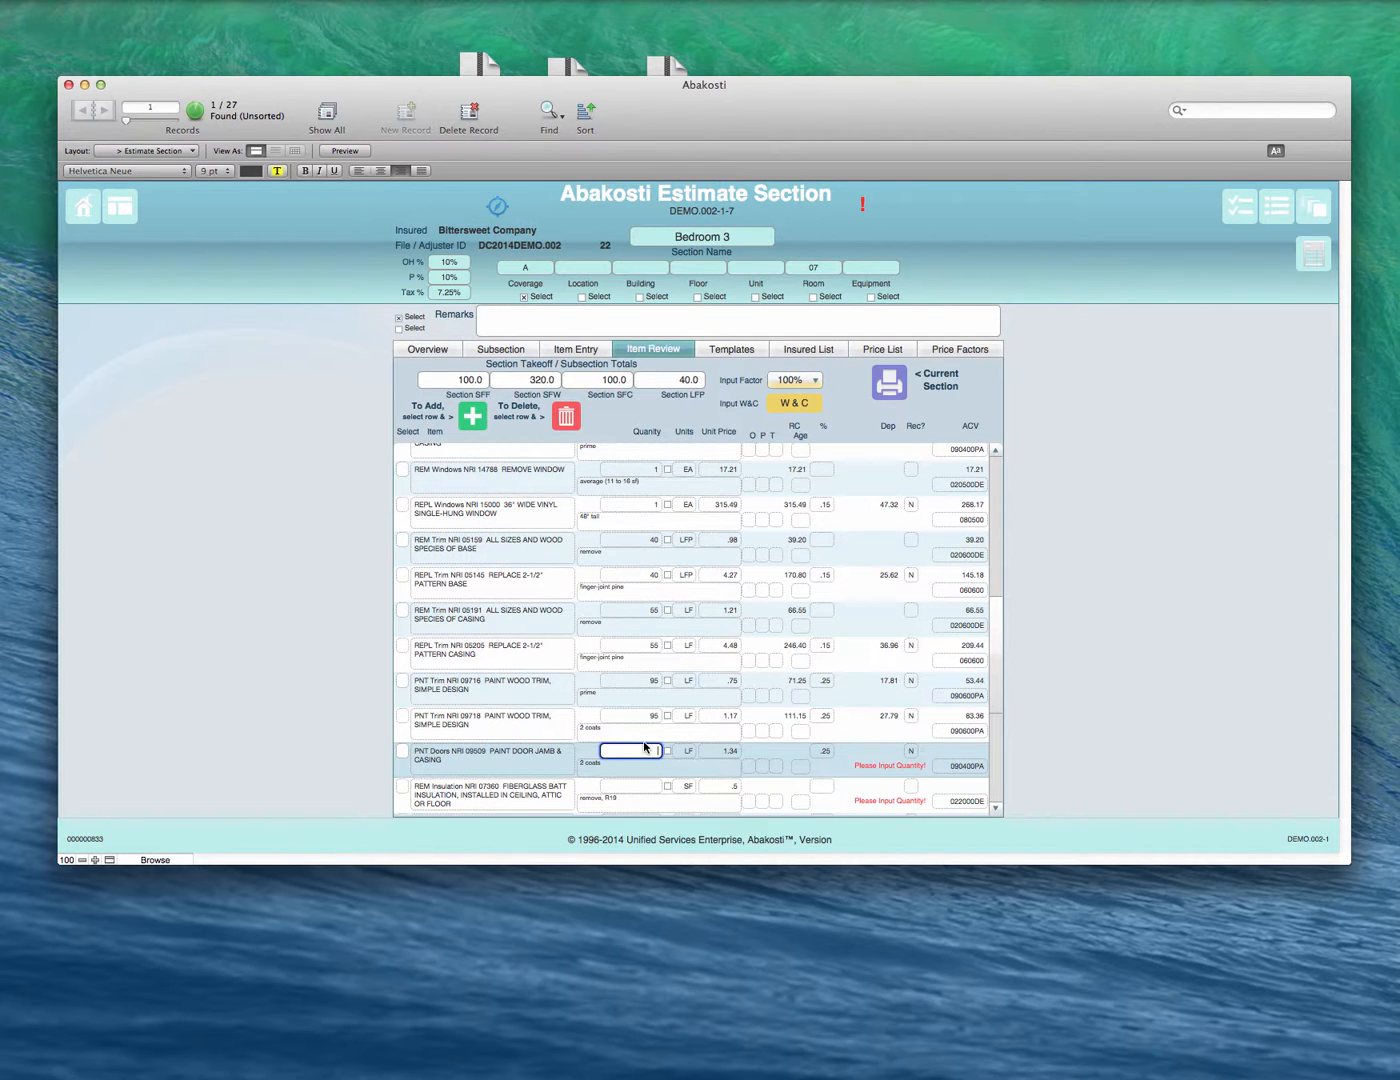
pyautogui.click(646, 682)
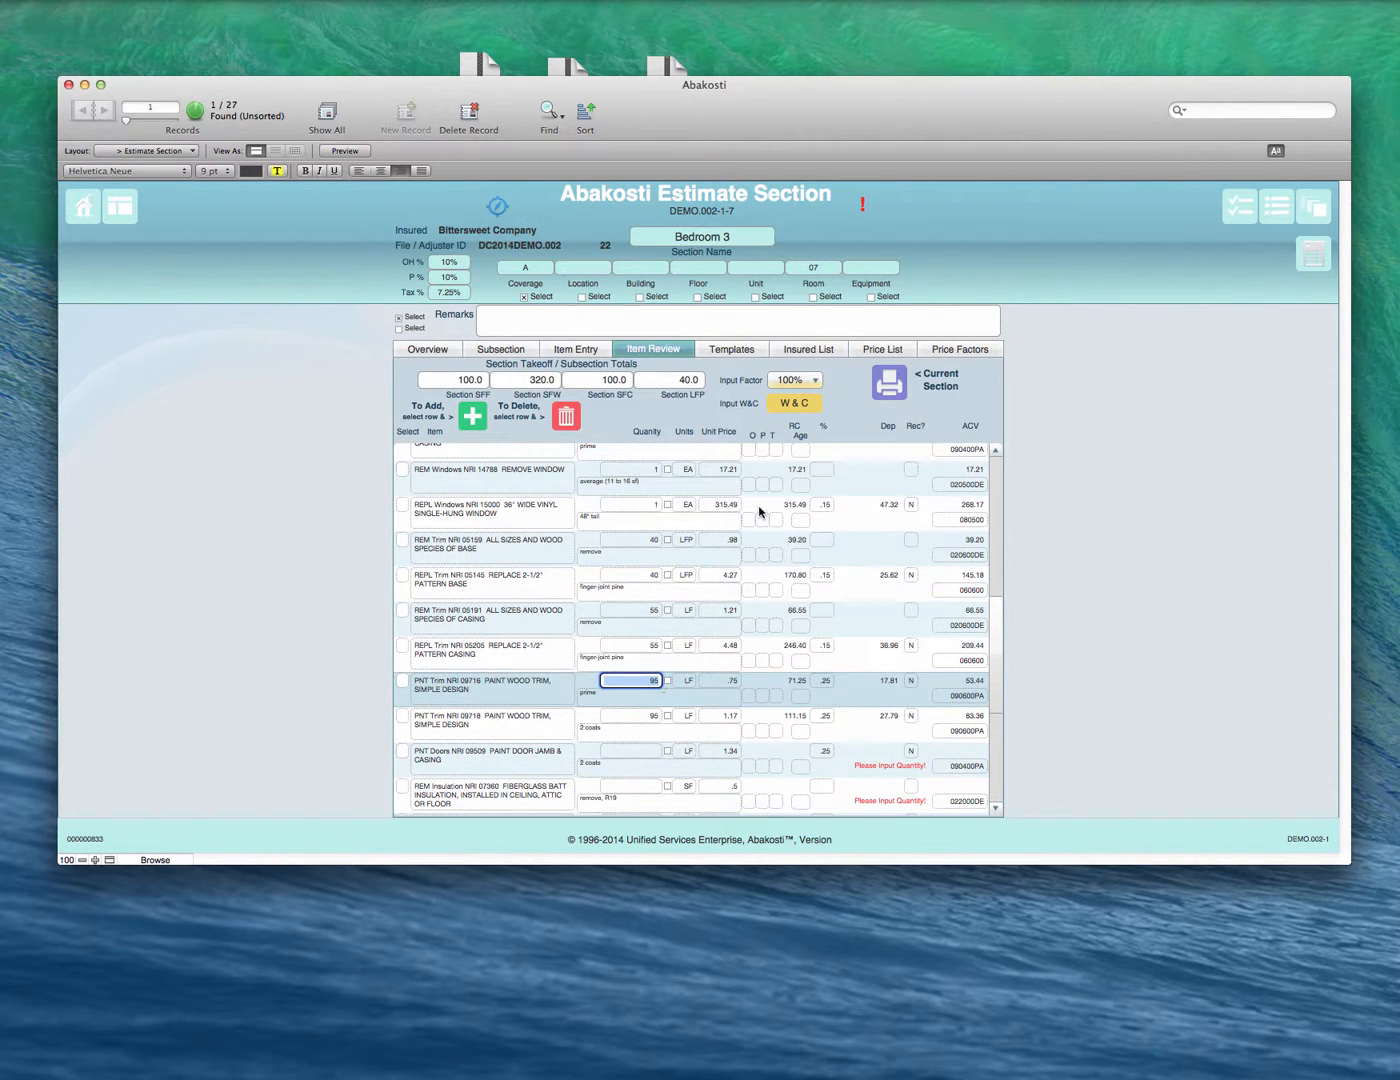
pyautogui.click(648, 750)
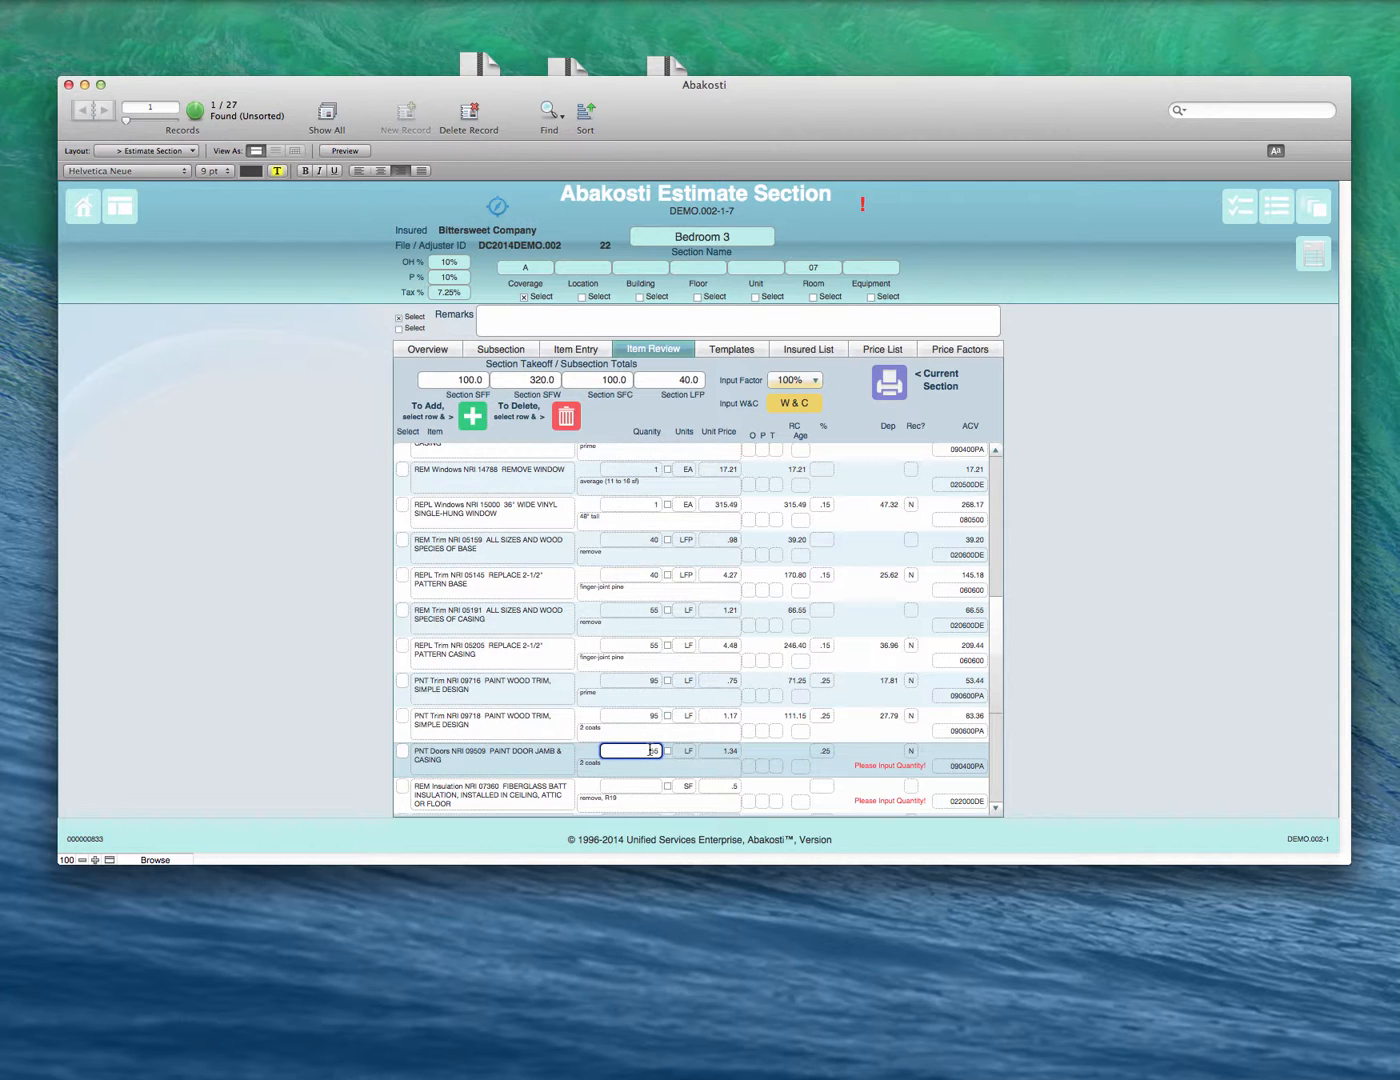
# - Change the quantities of paint wood trim items NRI 09716 and 09718 to 40
pyautogui.click(655, 683)
pyautogui.write('40')
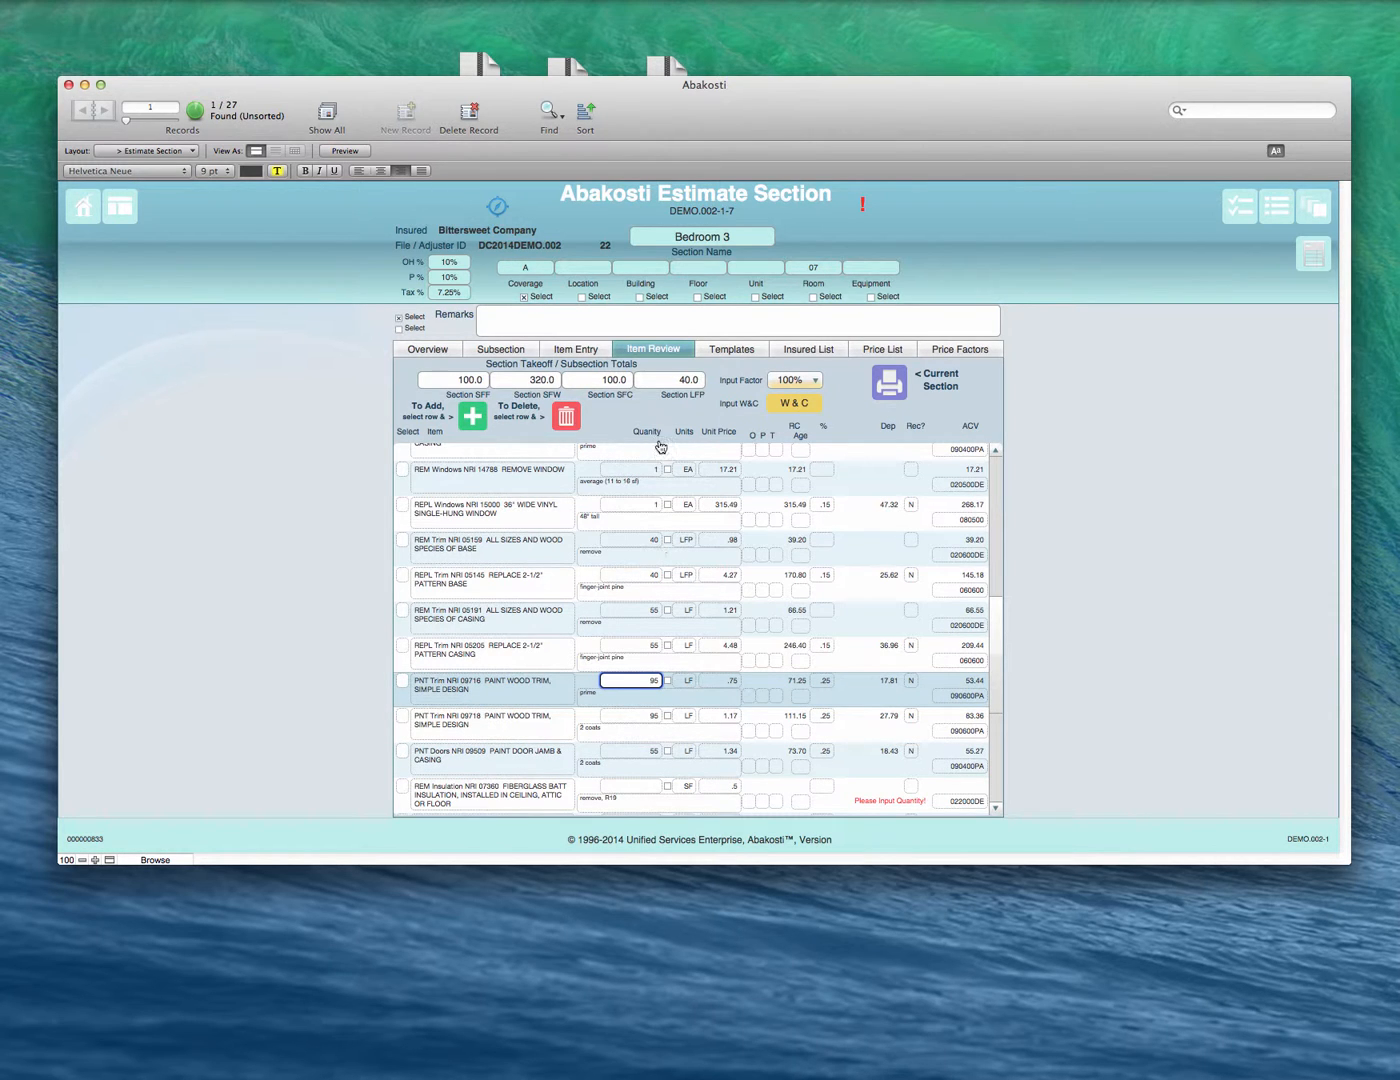
pyautogui.doubleClick(655, 715)
pyautogui.write('40')
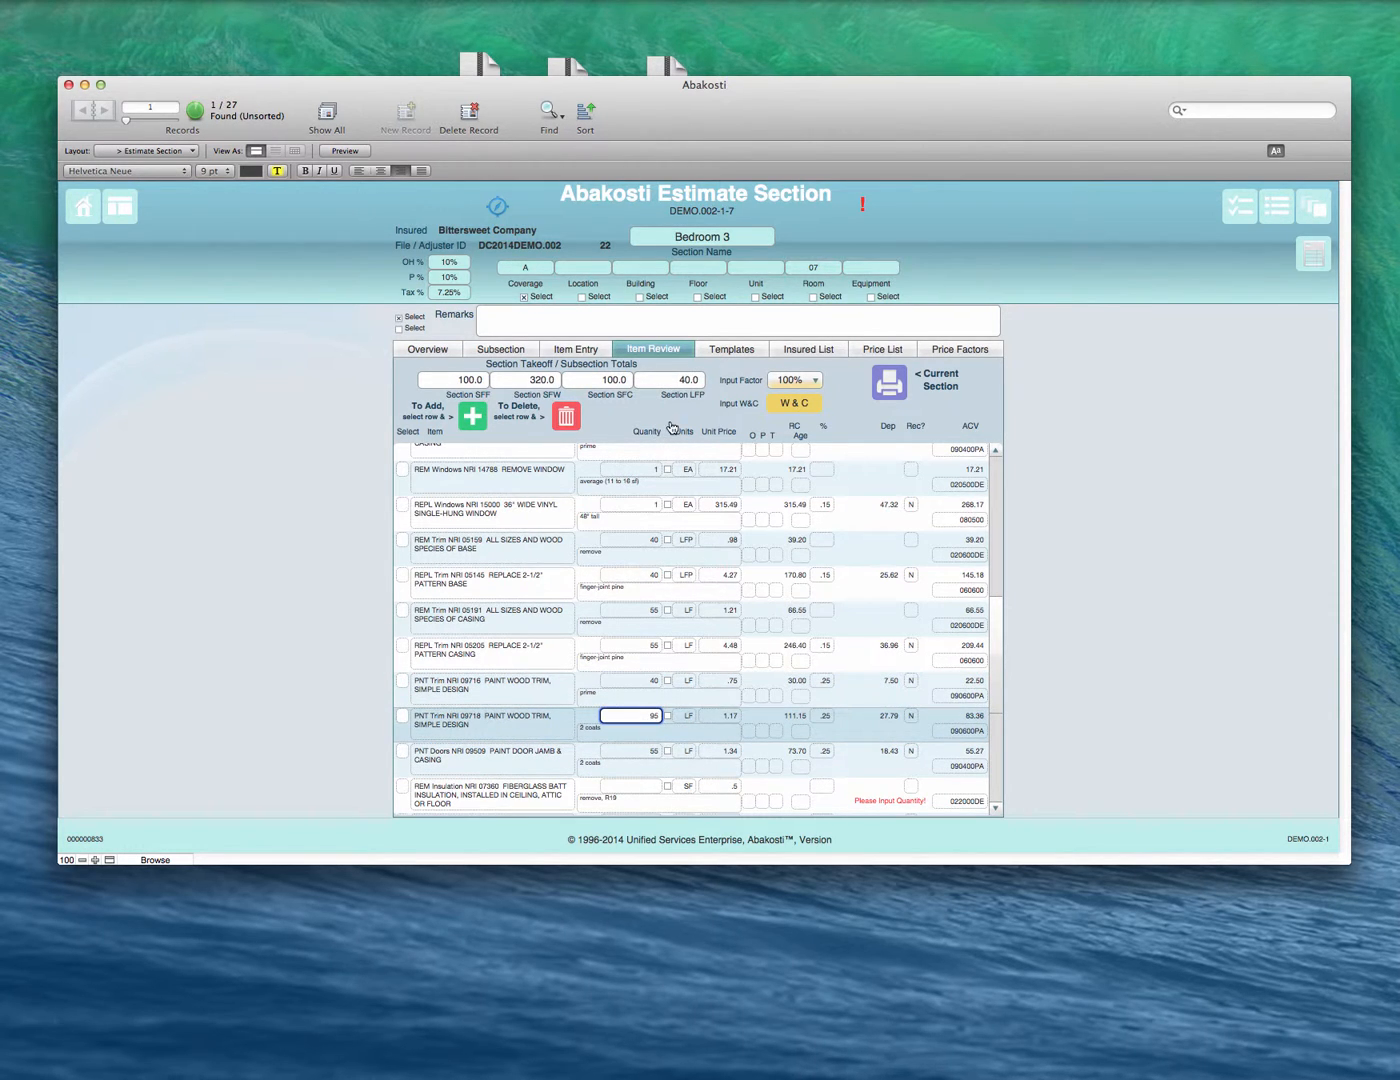
# - Set the quantities of ceiling, attic or floor batt insulation items NRI 07360 and 07356 to 100
pyautogui.click(647, 787)
pyautogui.scroll(-3, 648, 786)
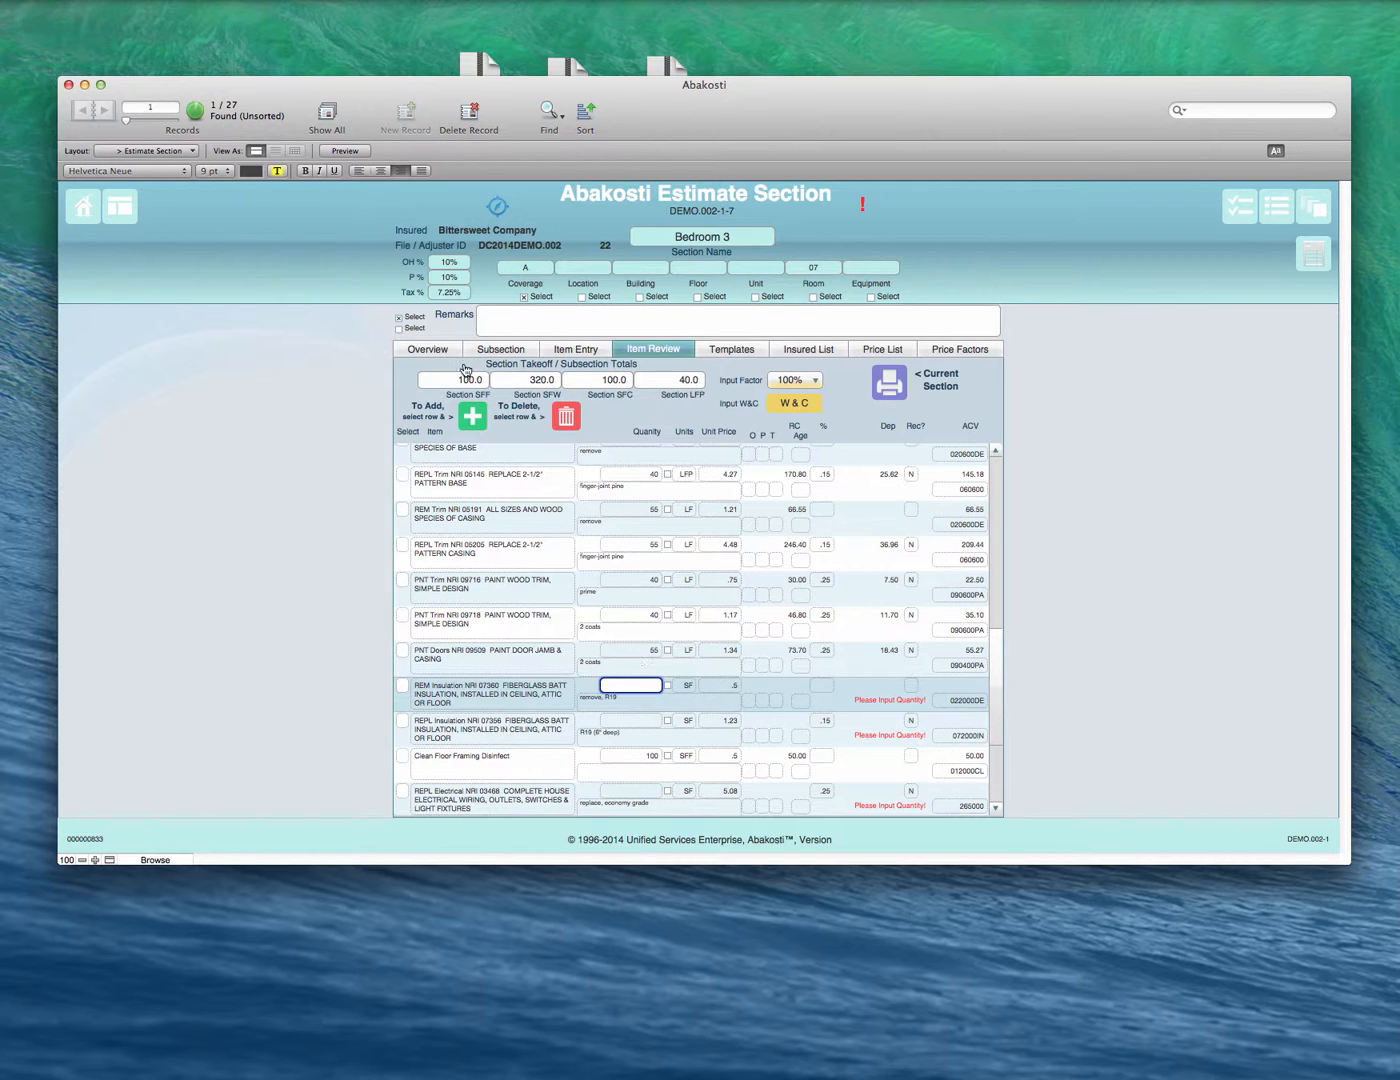
pyautogui.write('100')
pyautogui.click(618, 721)
pyautogui.write('100')
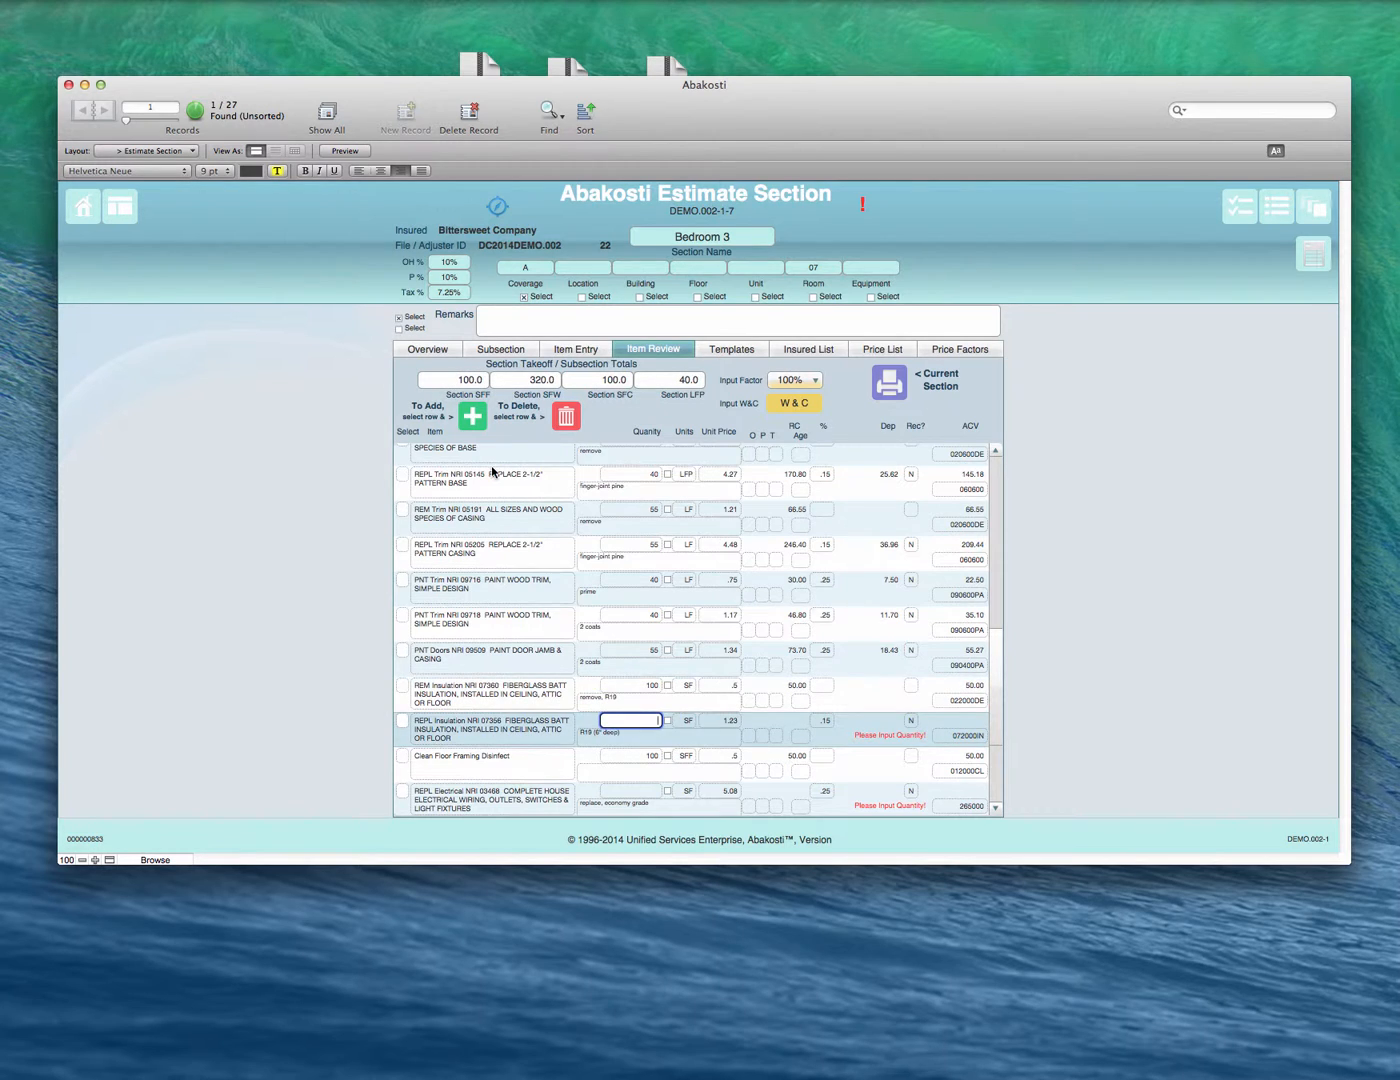
# - Set the quantity of complete house electrical wiring NRI 03468 to 100 and check the remaining items for missing quantities
pyautogui.click(618, 789)
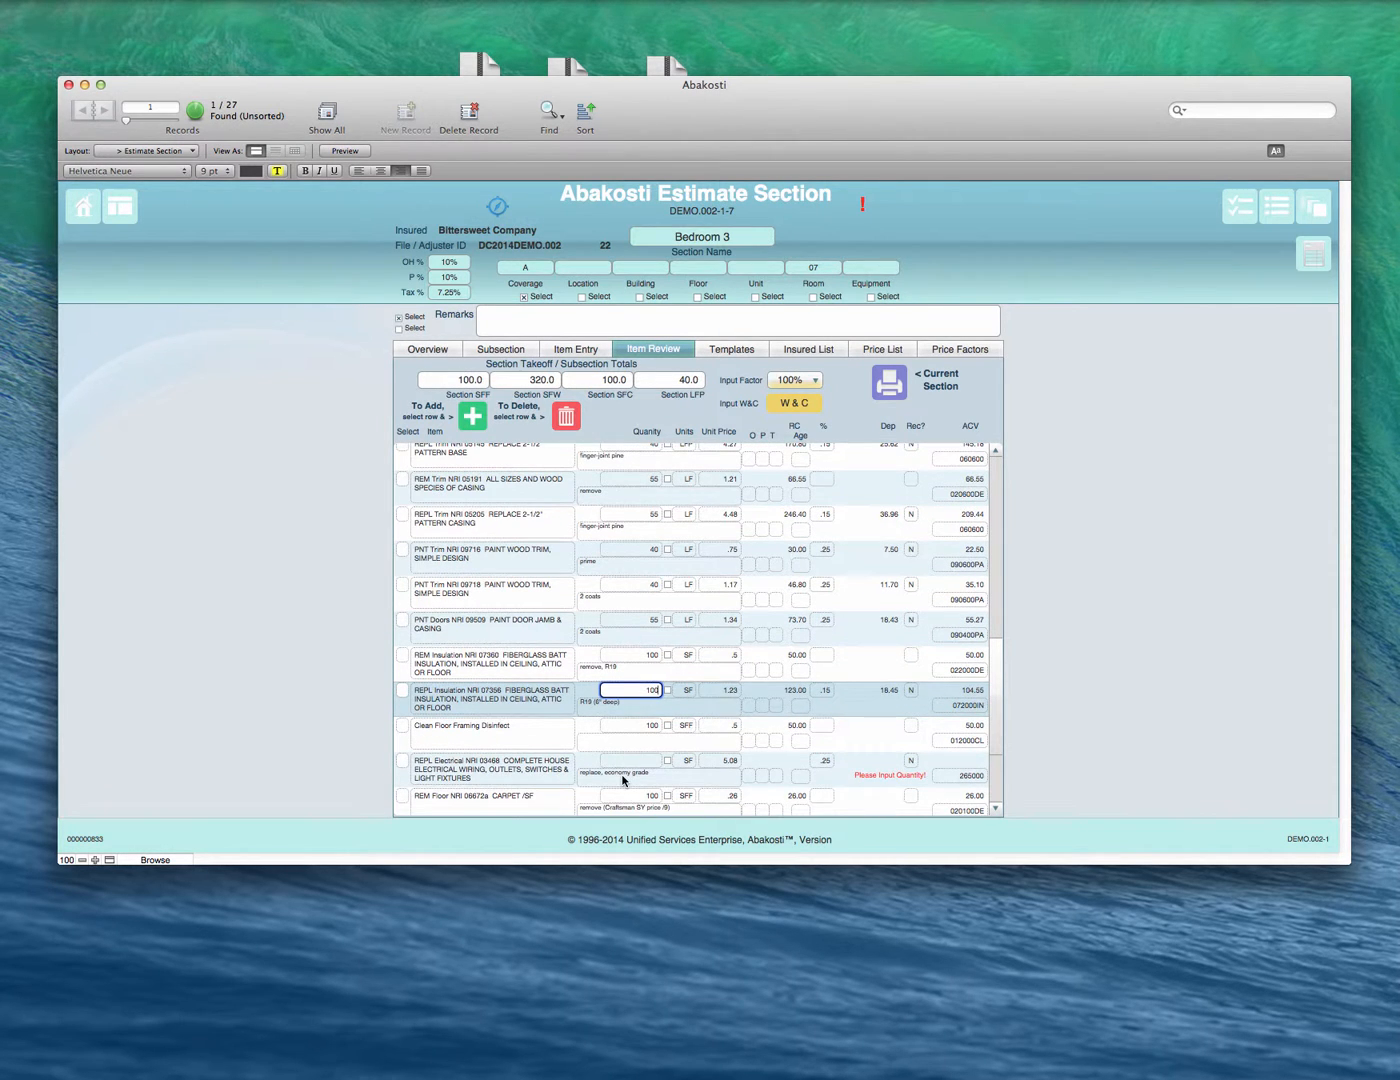
pyautogui.write('100')
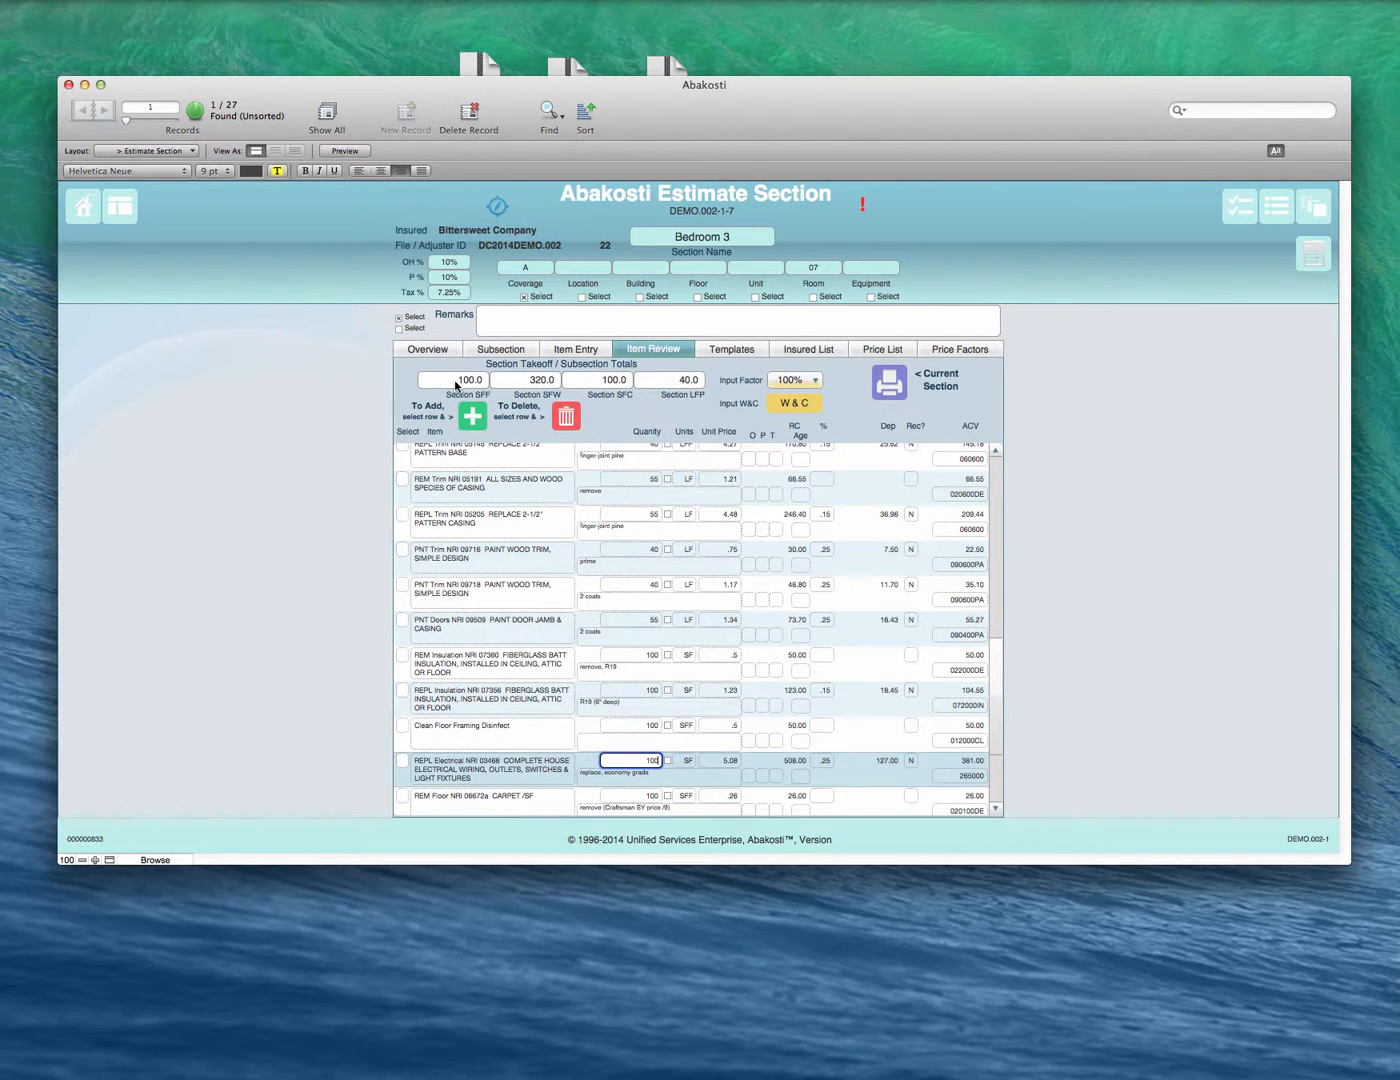
pyautogui.scroll(-3, 645, 764)
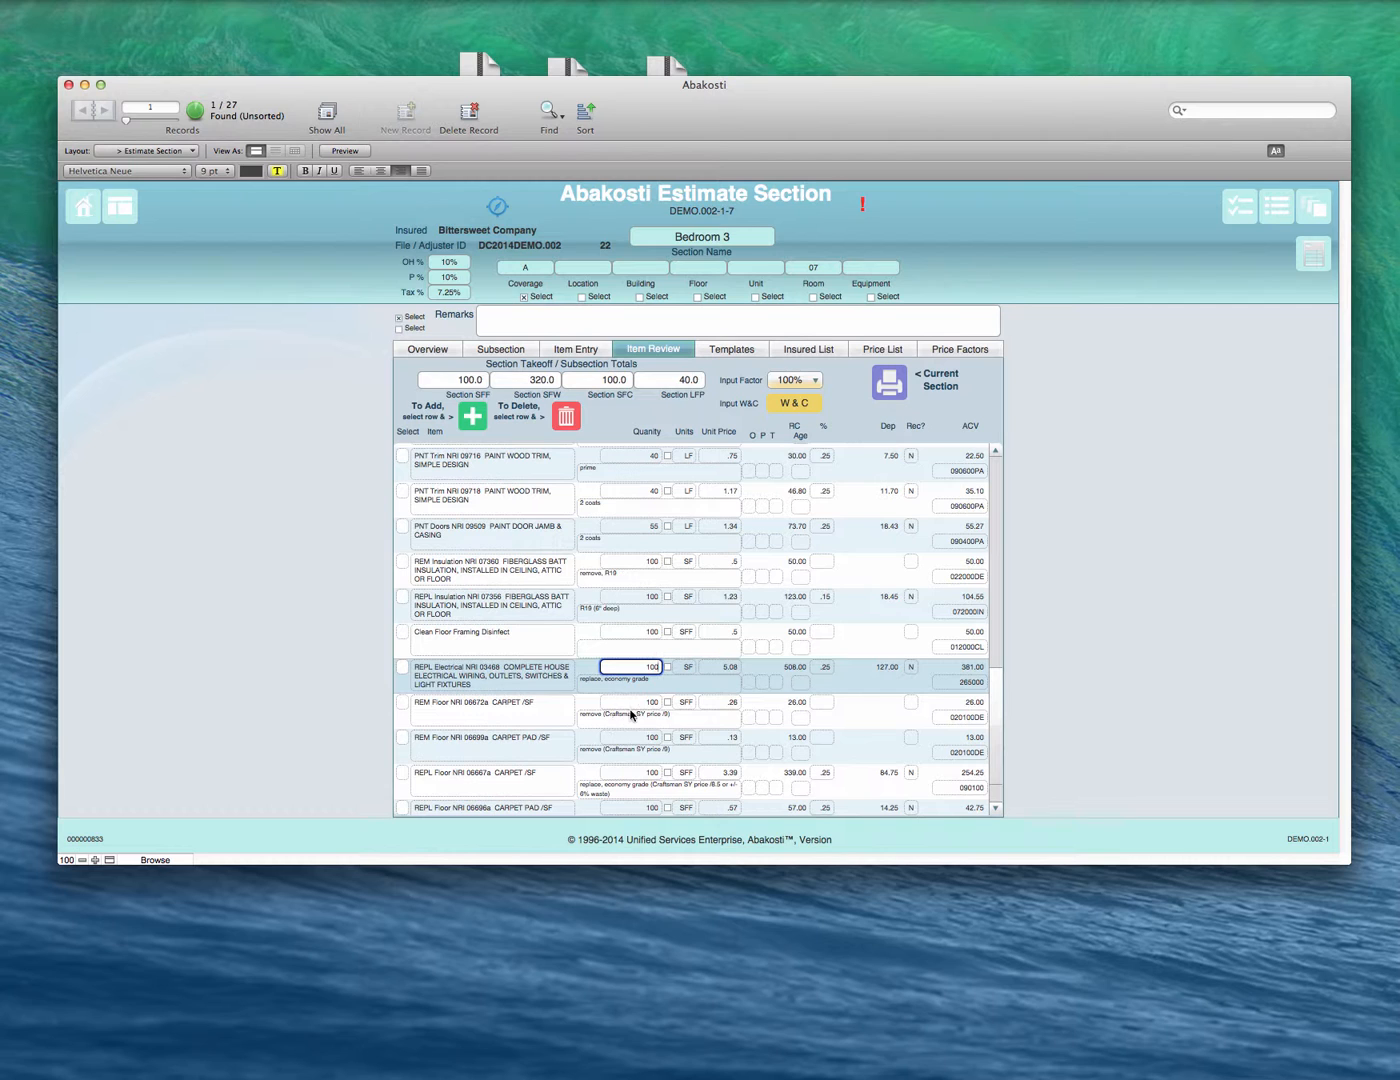
pyautogui.scroll(-2, 620, 688)
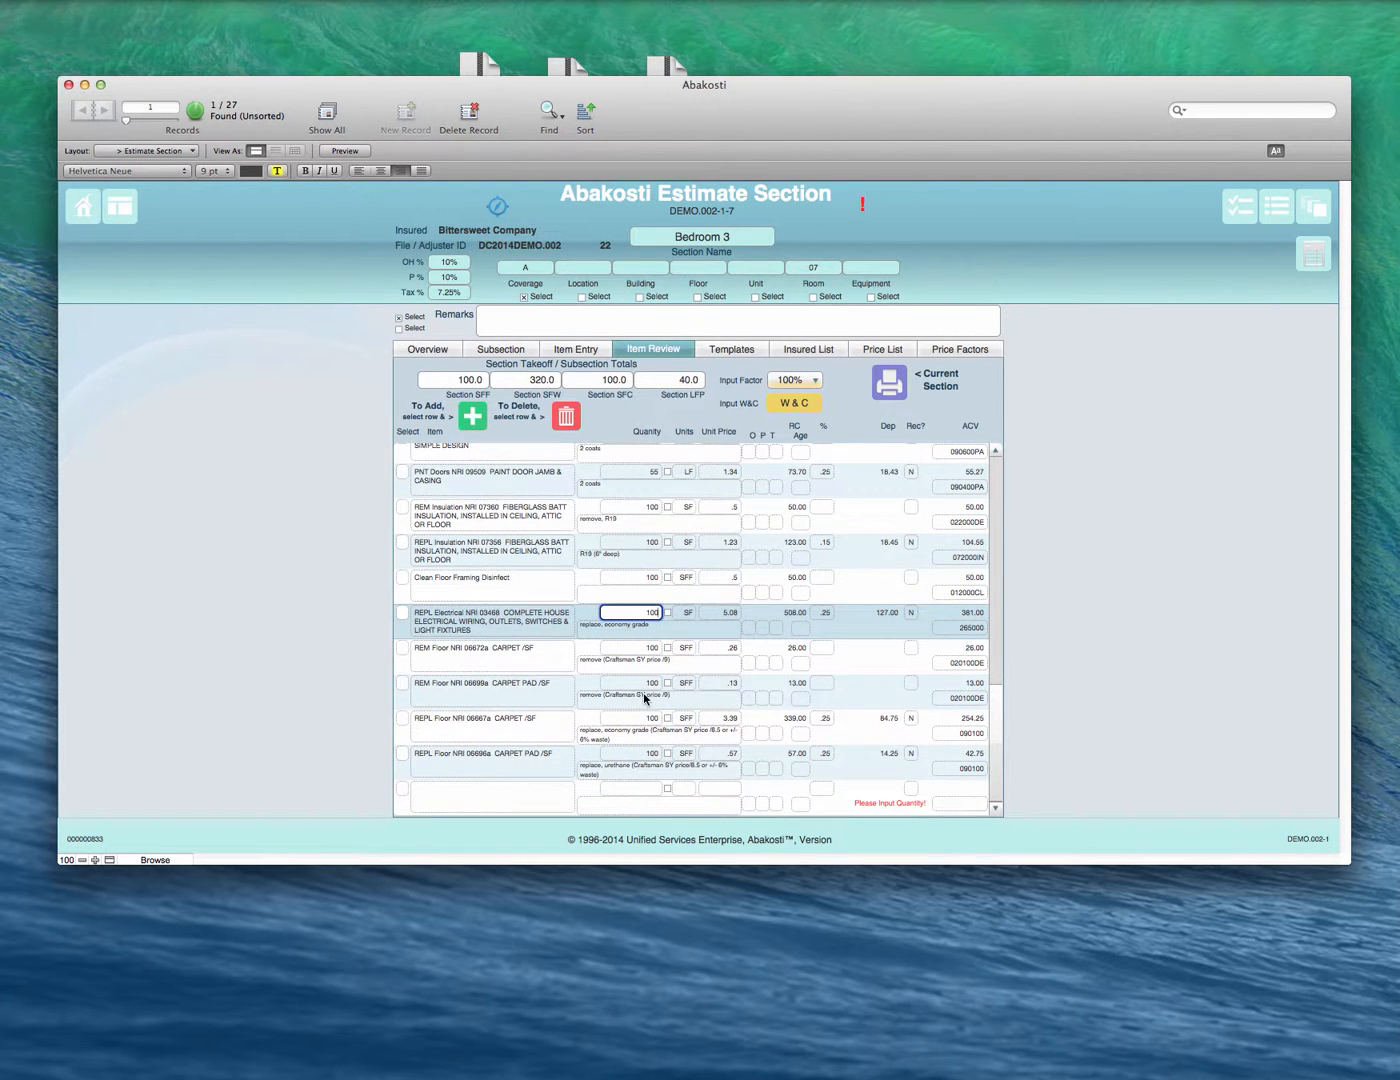
pyautogui.click(644, 789)
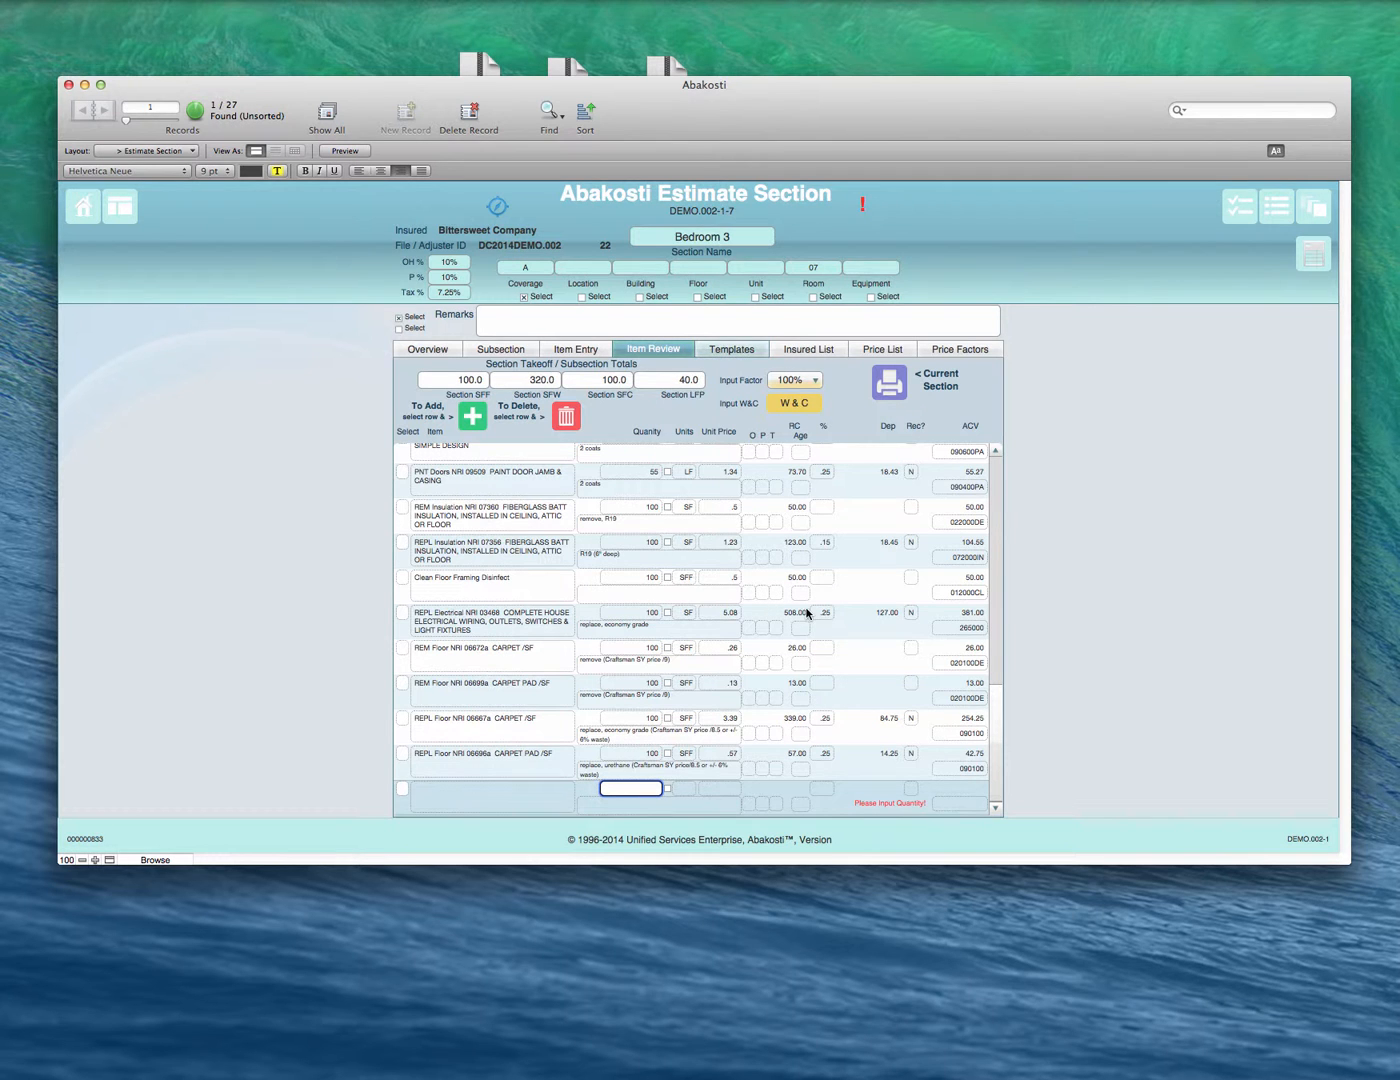
# - Preview the current section's Detail Estimate, review its line items and totals pages, and return to the section
pyautogui.click(897, 380)
pyautogui.click(798, 366)
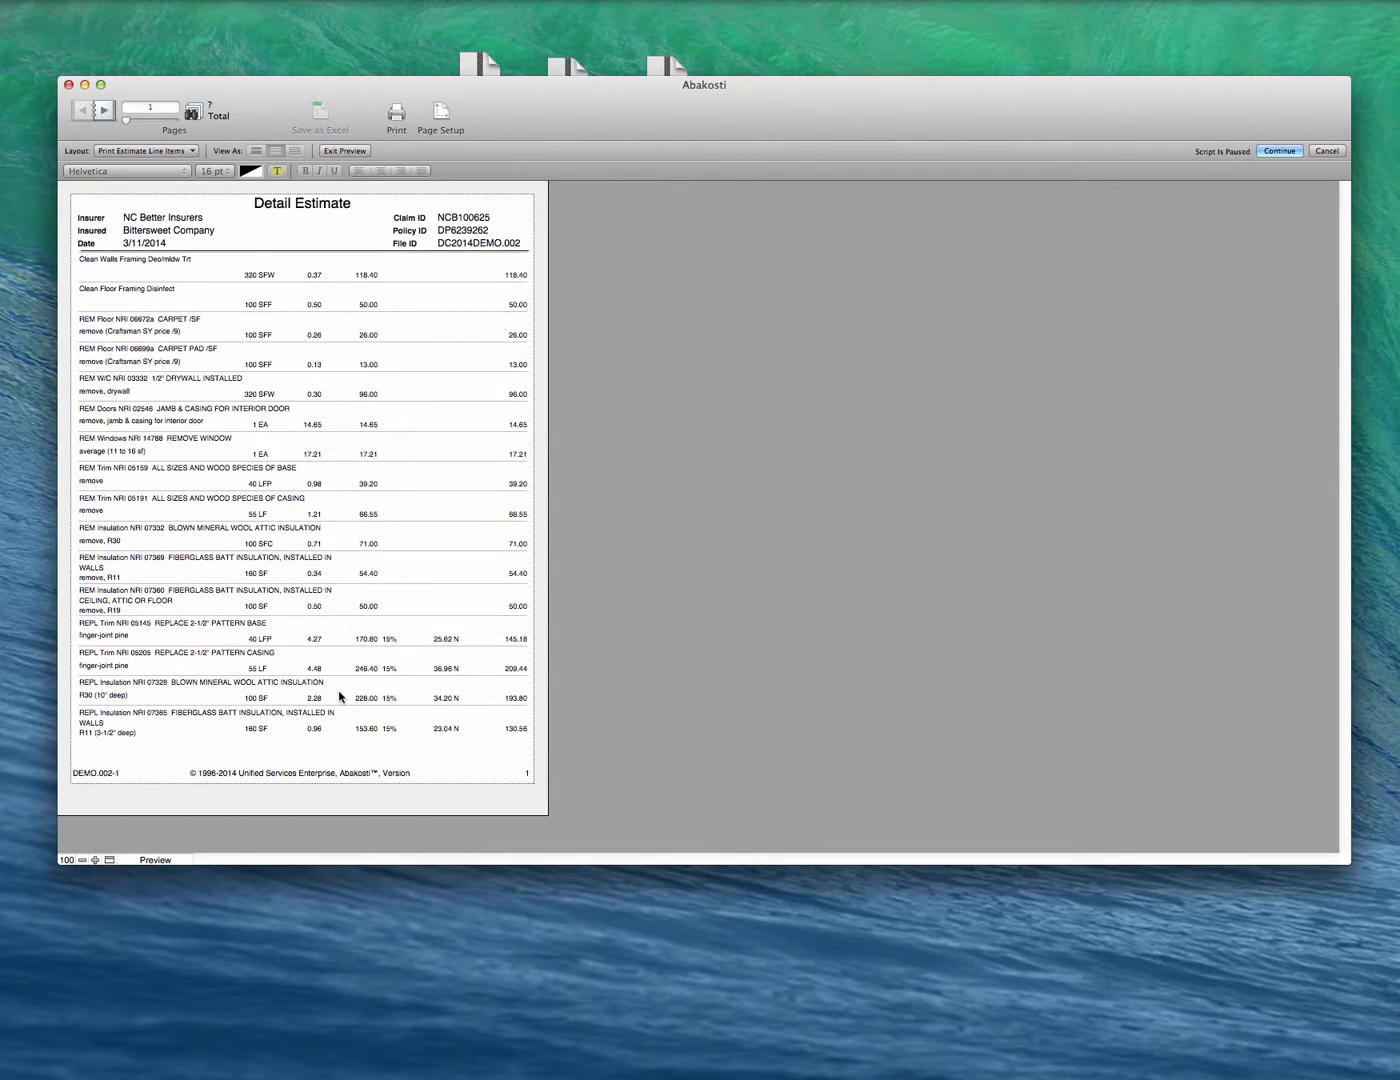
pyautogui.click(108, 111)
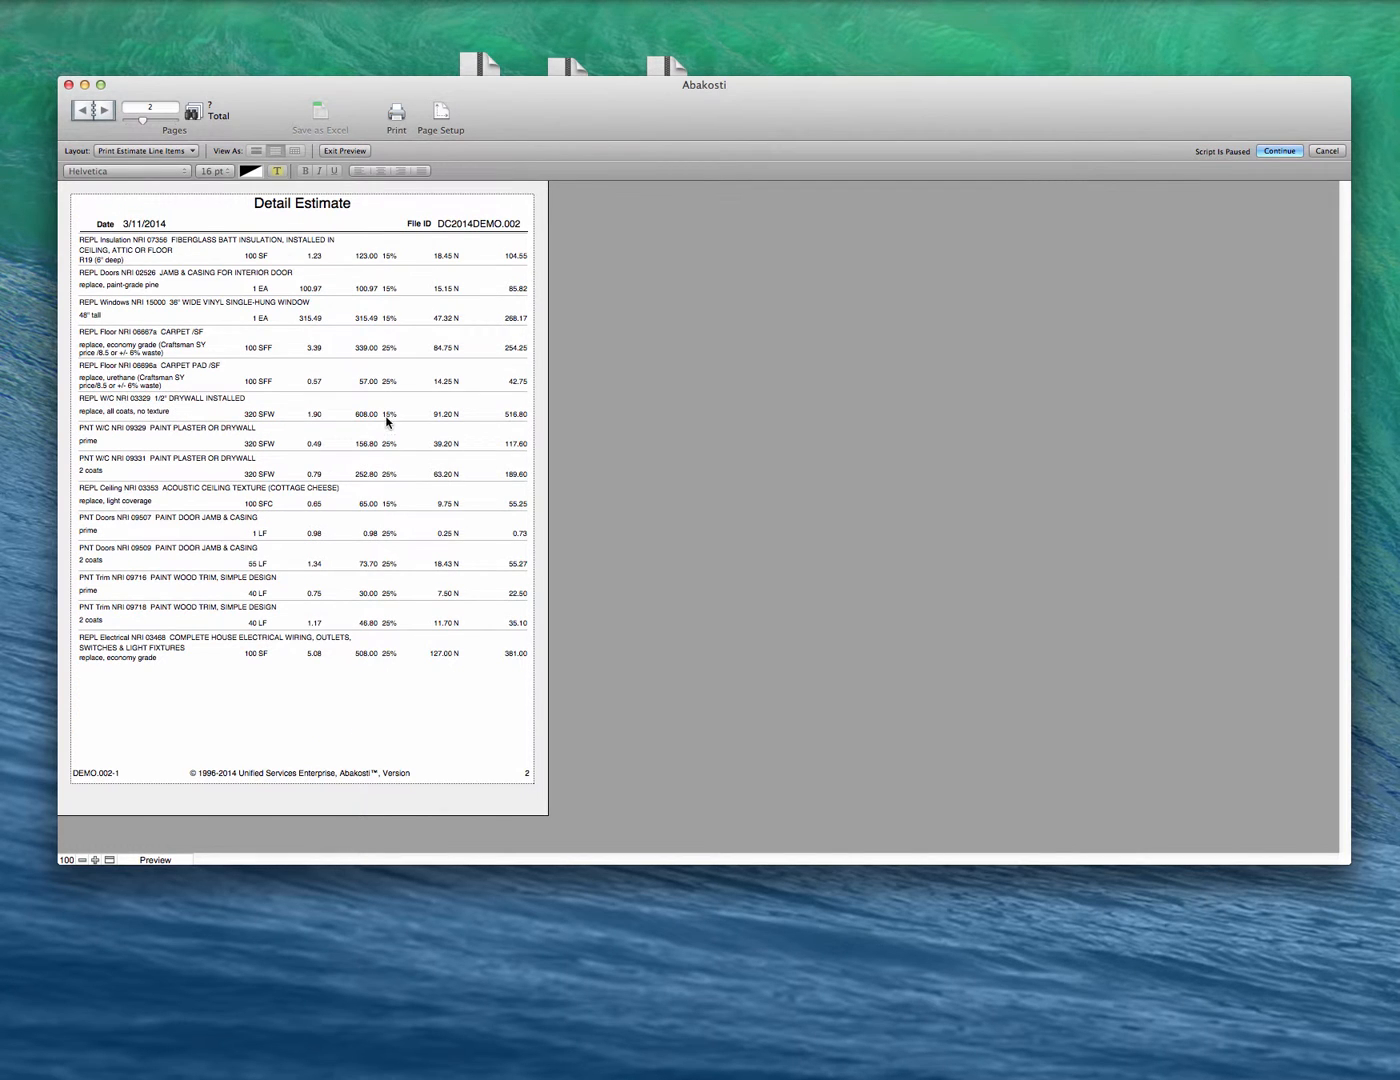
pyautogui.click(102, 113)
pyautogui.click(83, 110)
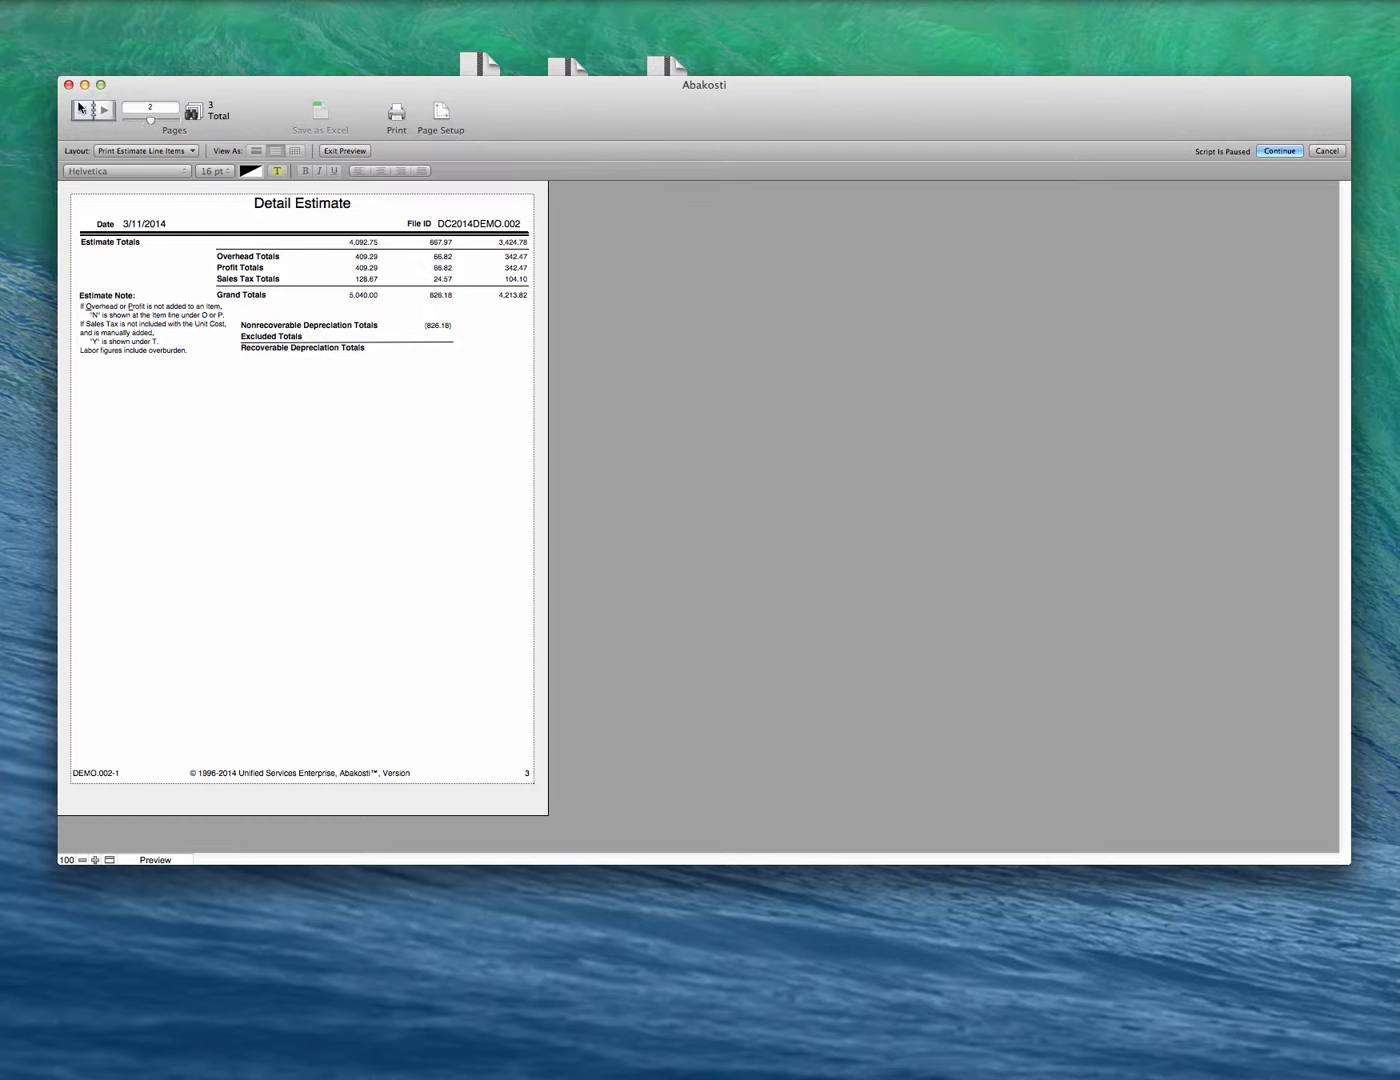
pyautogui.click(1290, 151)
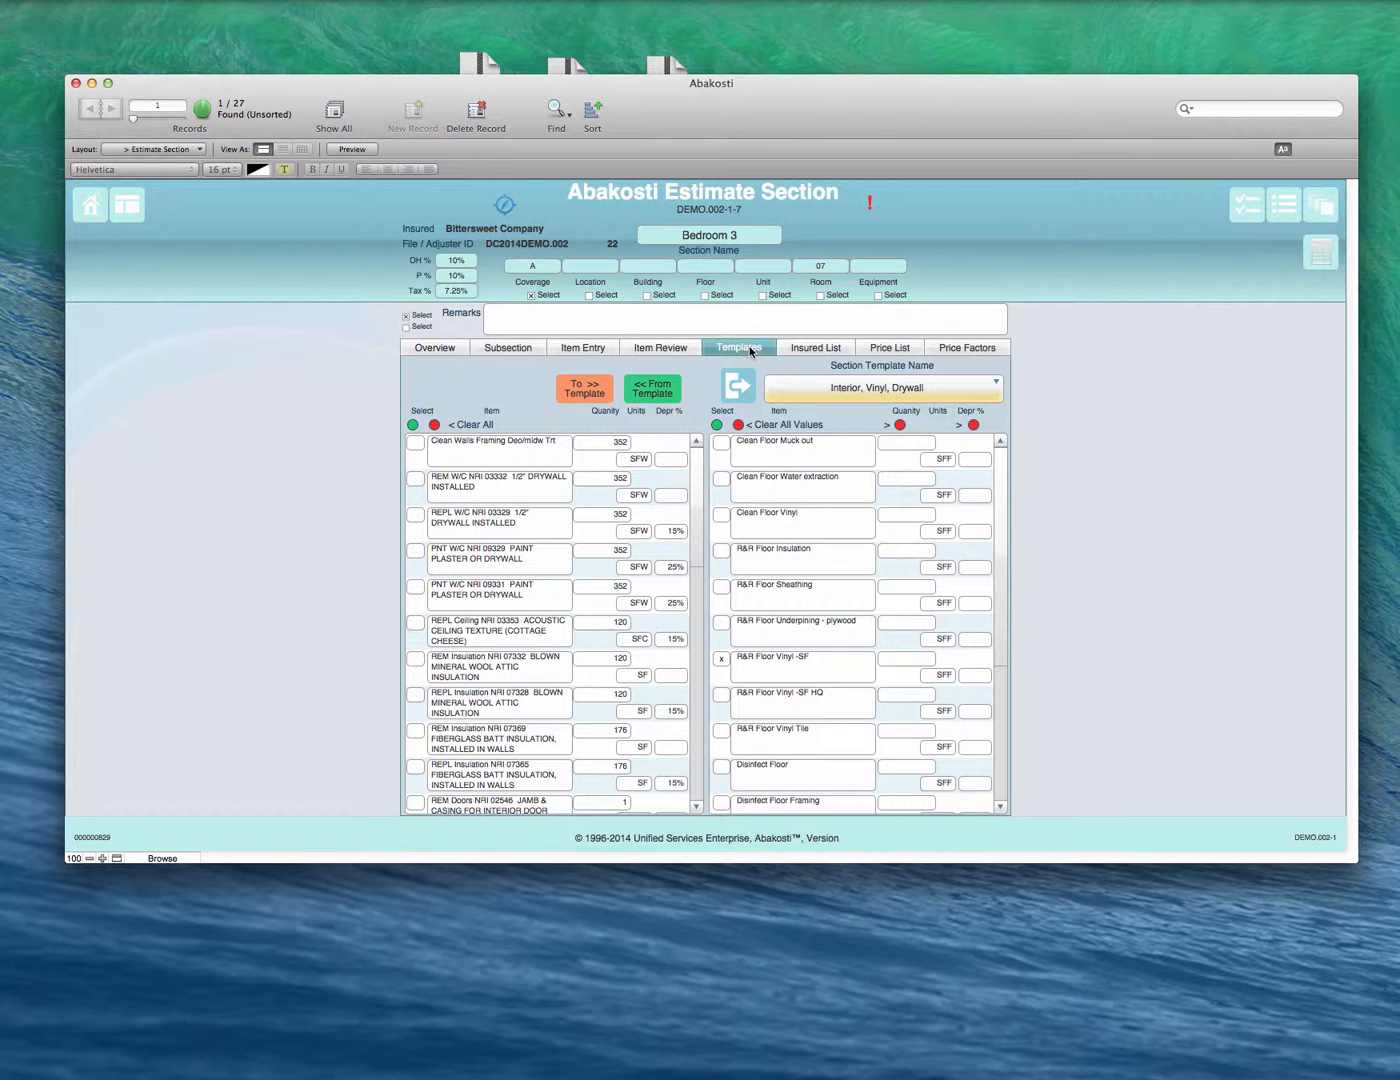
# - Select the "Bittersweet - Bedroom" section template and open it in the estimate templates list
pyautogui.click(838, 389)
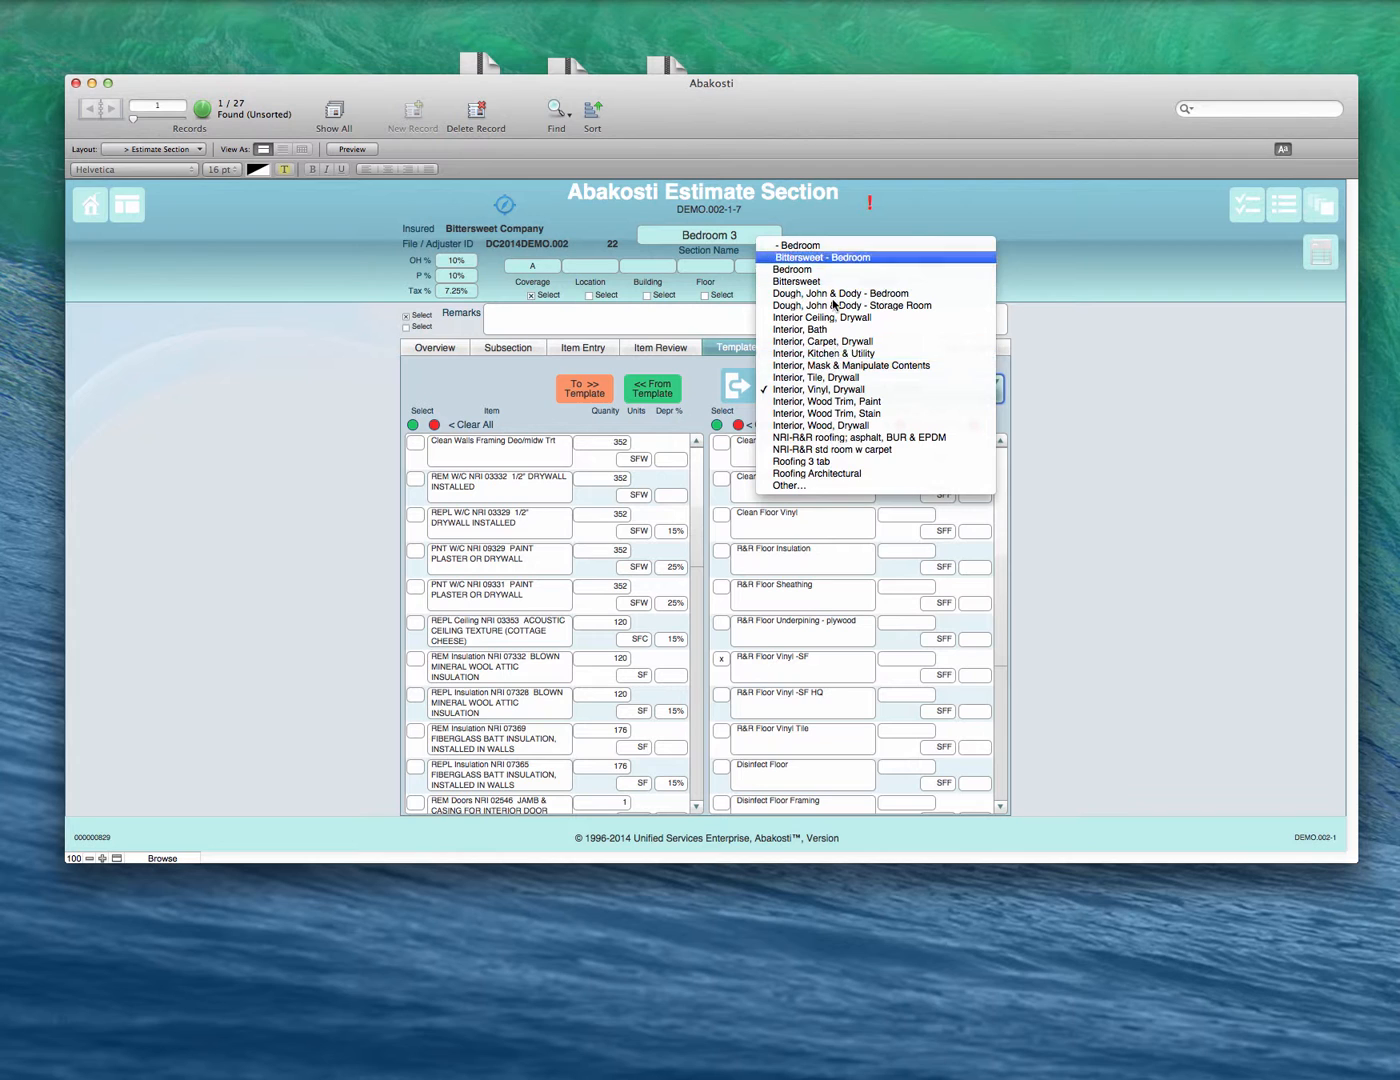
pyautogui.click(830, 258)
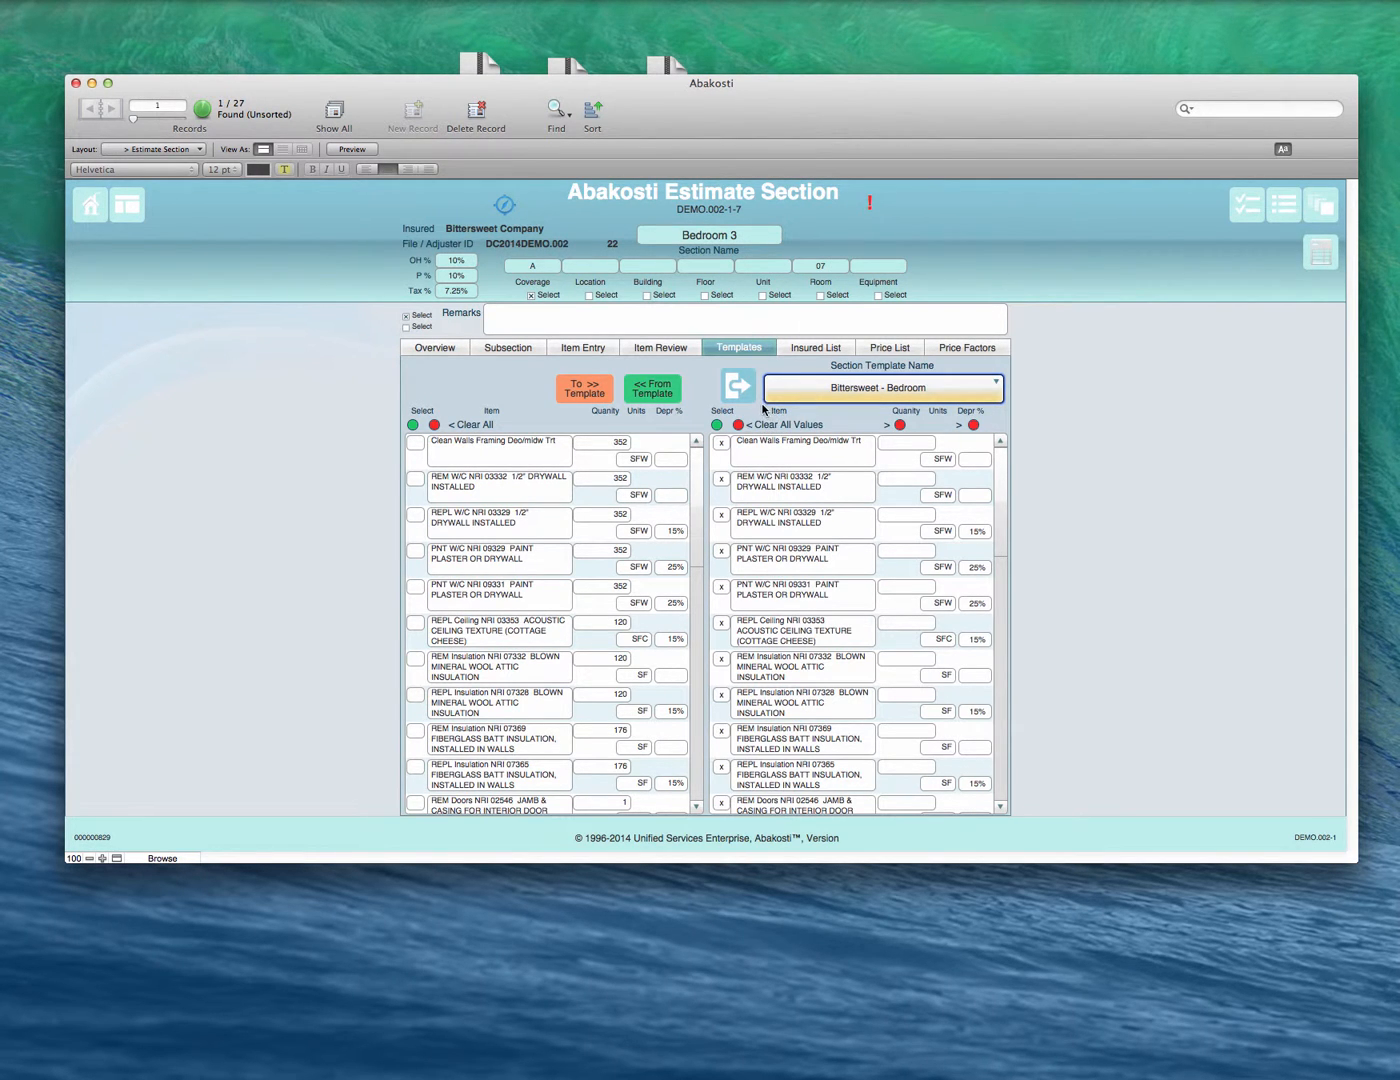
pyautogui.click(736, 384)
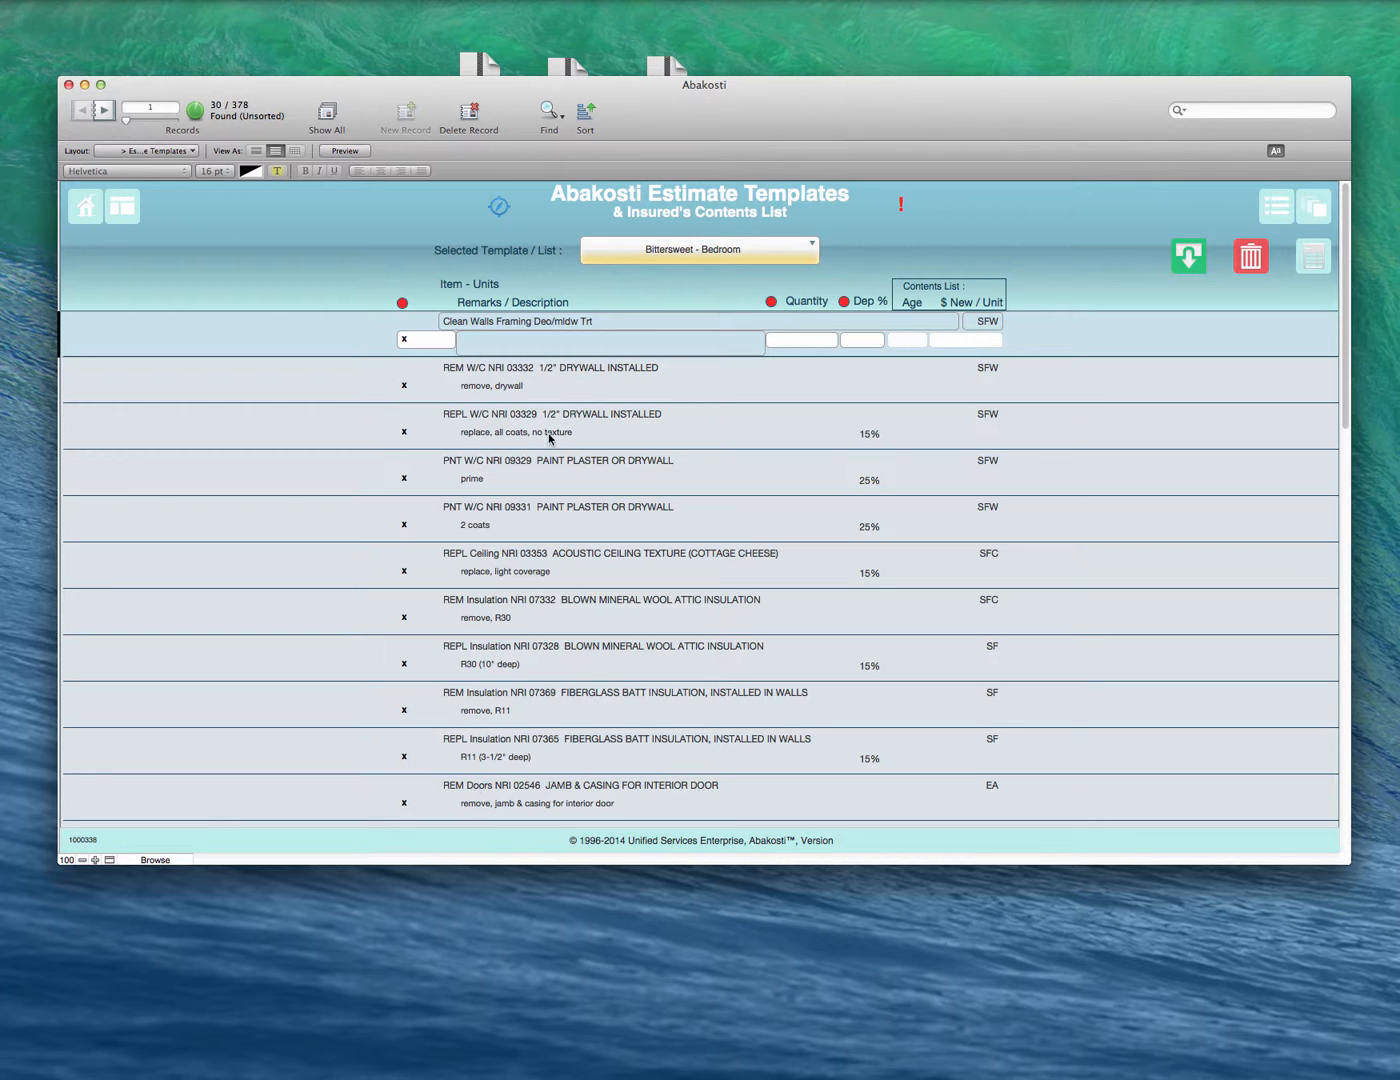
# - Delete the whole "Bittersweet - Bedroom" template, confirming the permanent deletion of all its records
pyautogui.click(1252, 254)
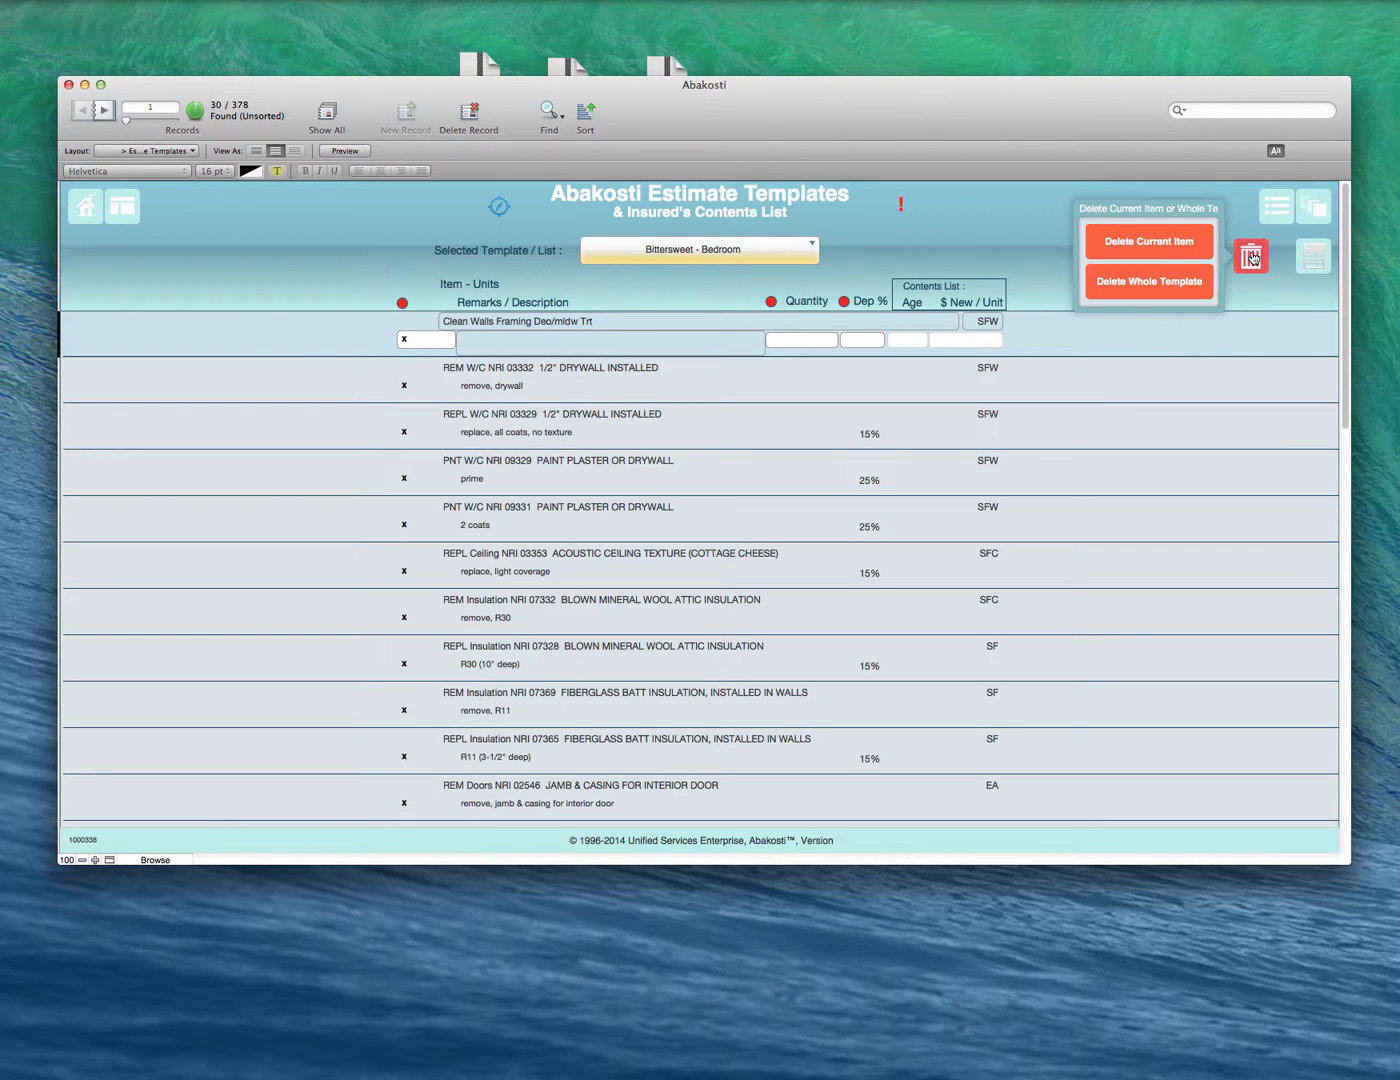
pyautogui.click(1139, 287)
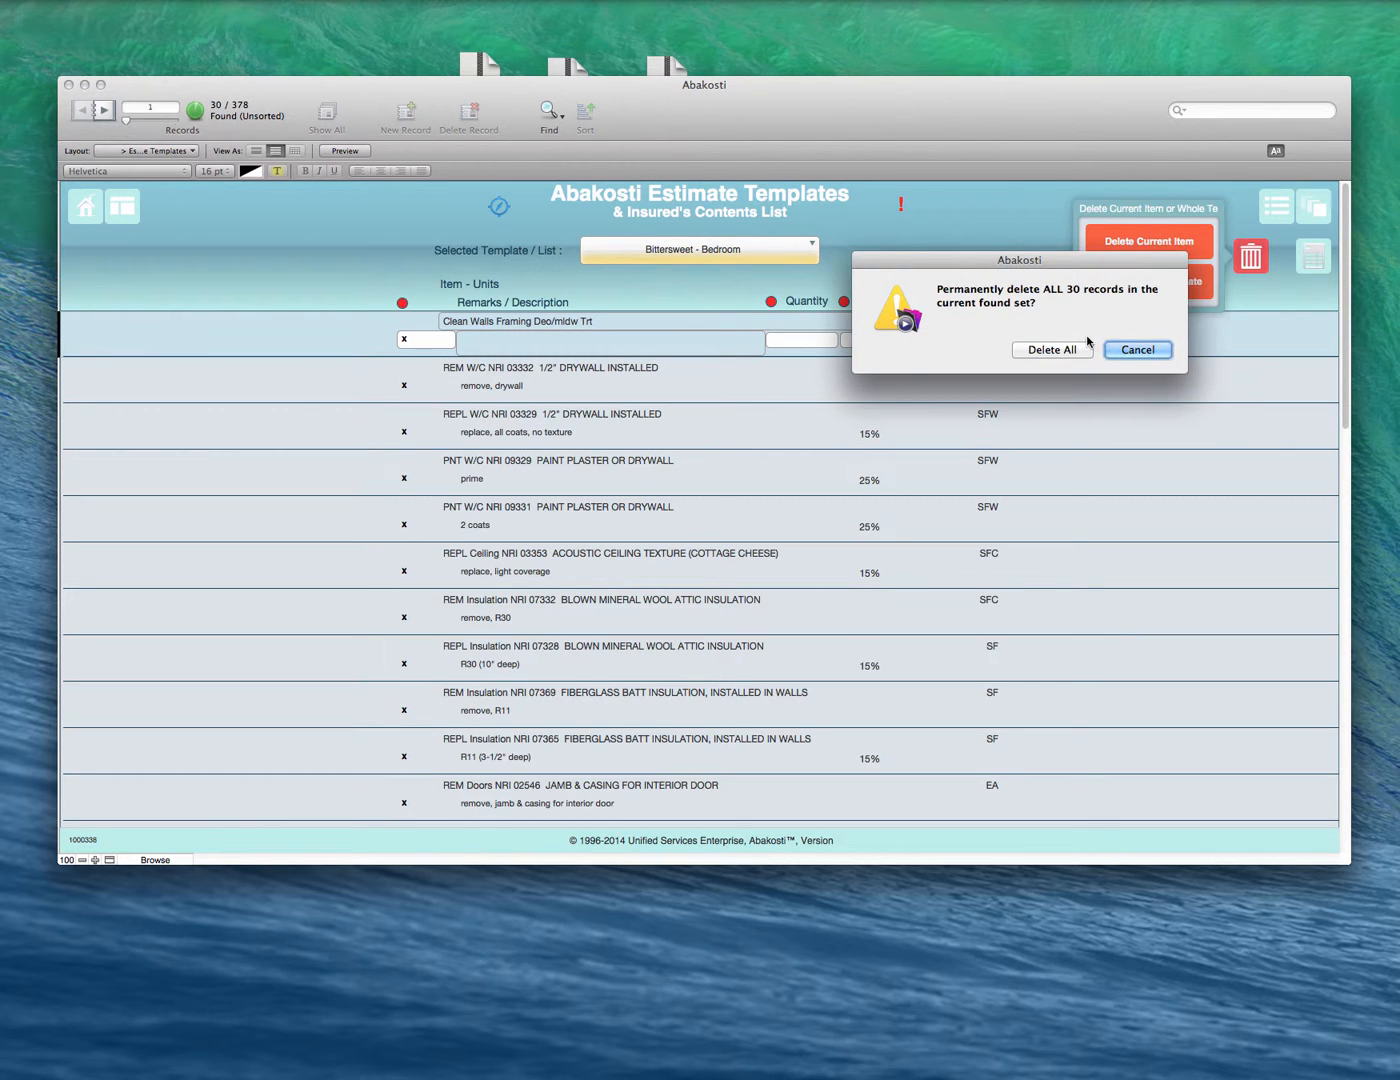
pyautogui.click(1069, 351)
# - Examine the items of other templates, including Roofing Architectural, NRI-R&R std room w carpet and Interior, Bath, and return to the Bedroom 3 section
pyautogui.click(738, 254)
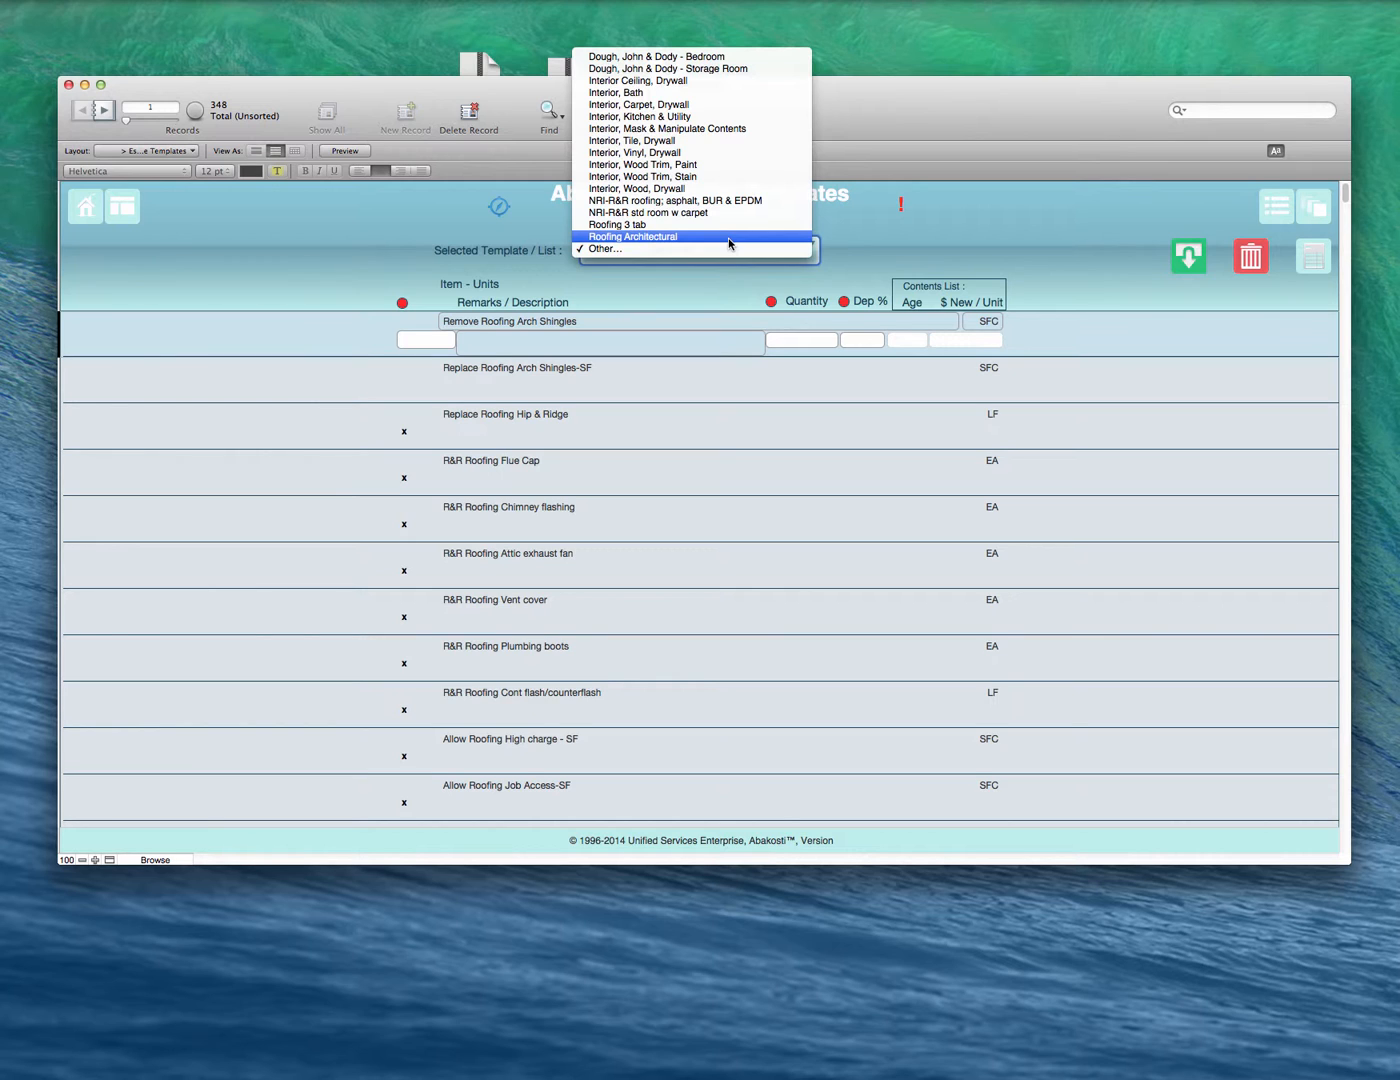
pyautogui.click(730, 242)
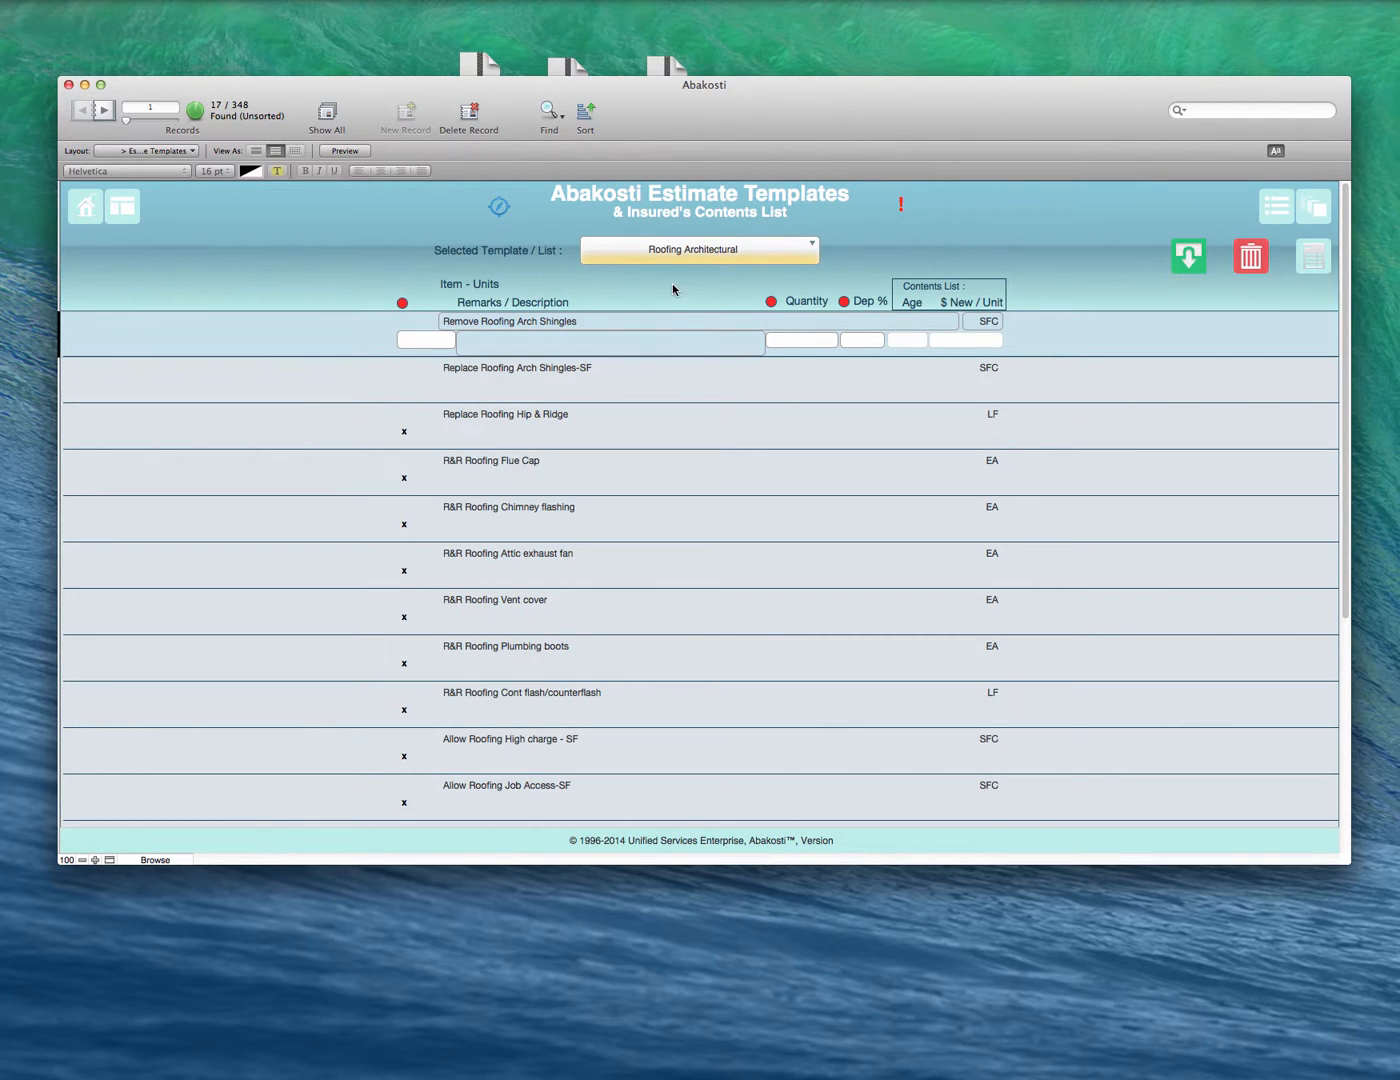
pyautogui.scroll(-2, 703, 432)
pyautogui.scroll(2, 701, 318)
pyautogui.click(712, 252)
pyautogui.click(712, 228)
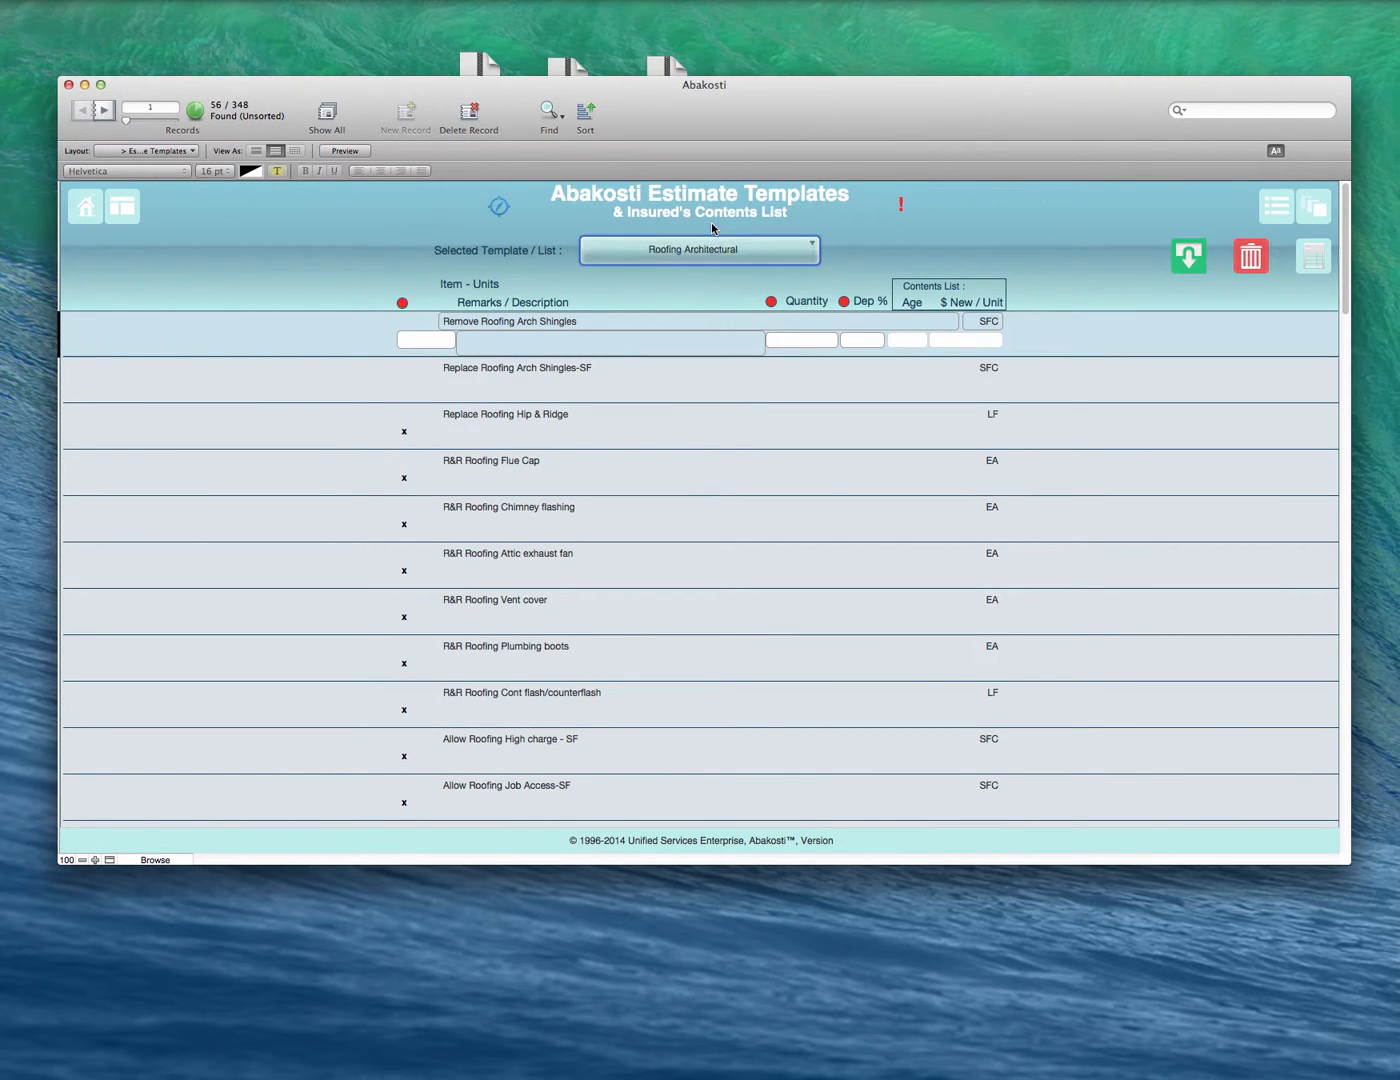
pyautogui.click(706, 252)
pyautogui.click(706, 215)
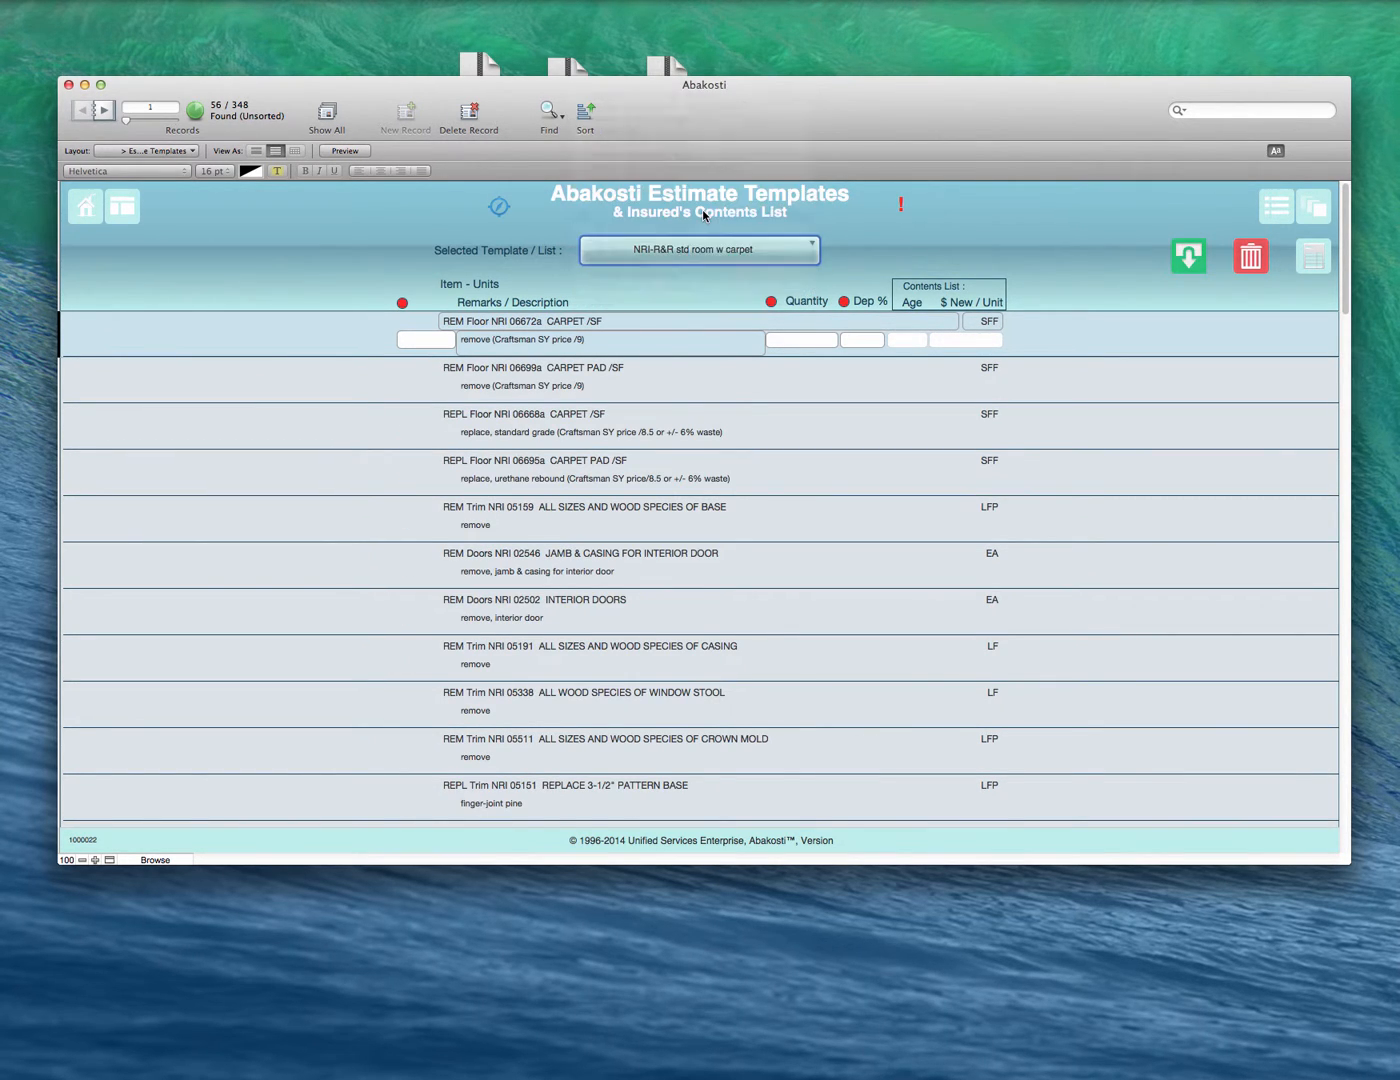
pyautogui.click(710, 257)
pyautogui.click(715, 204)
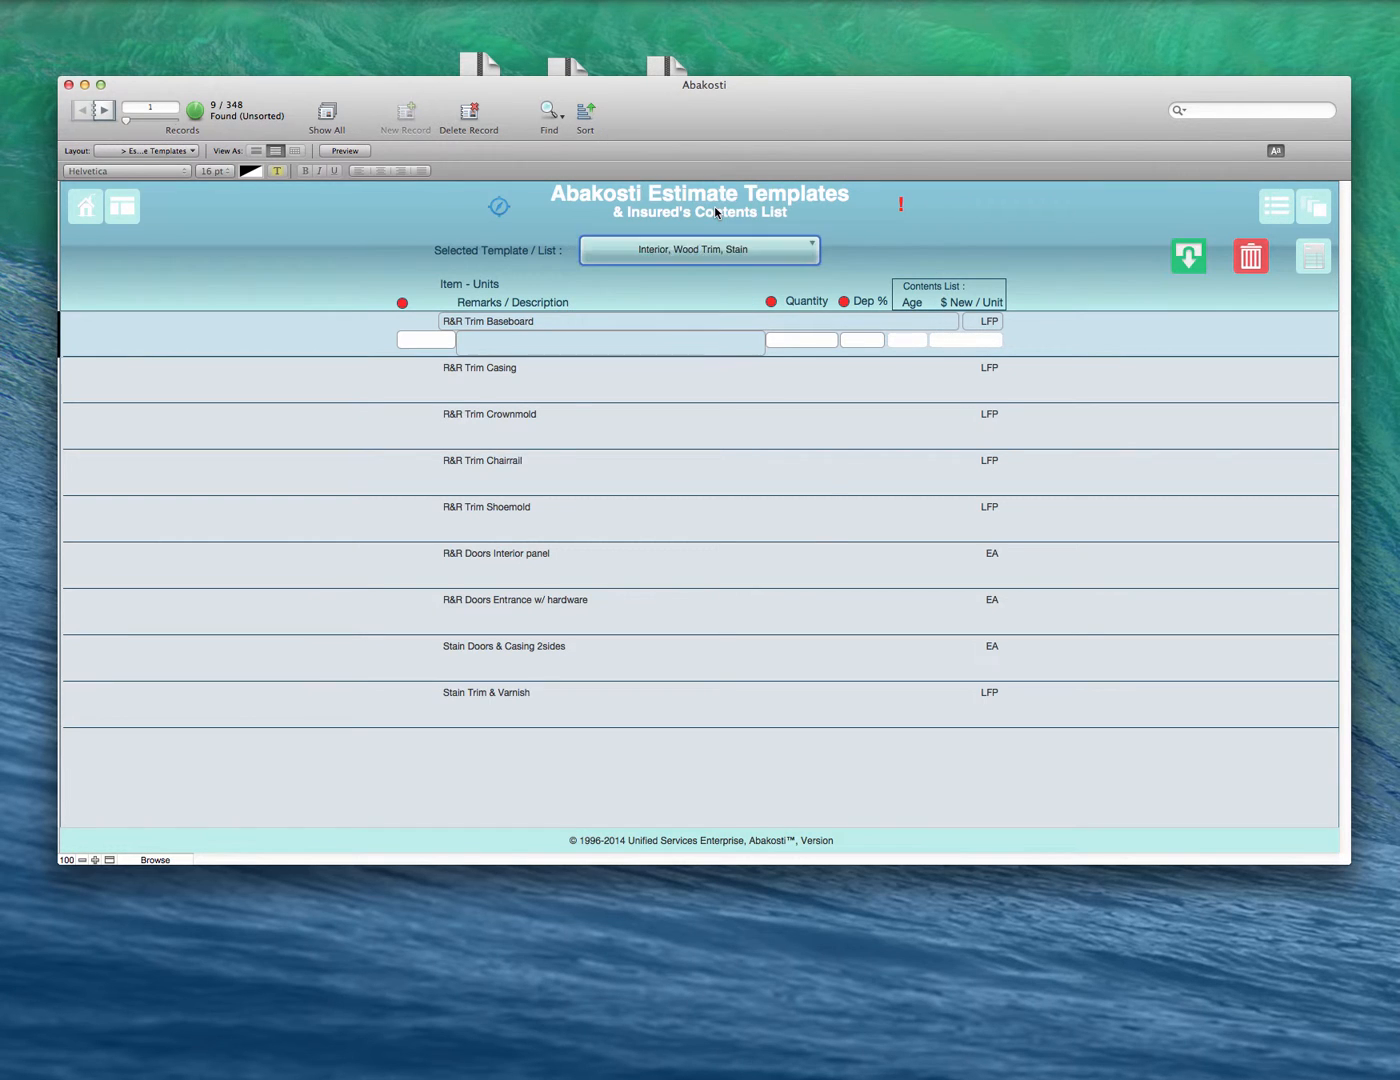
pyautogui.click(710, 256)
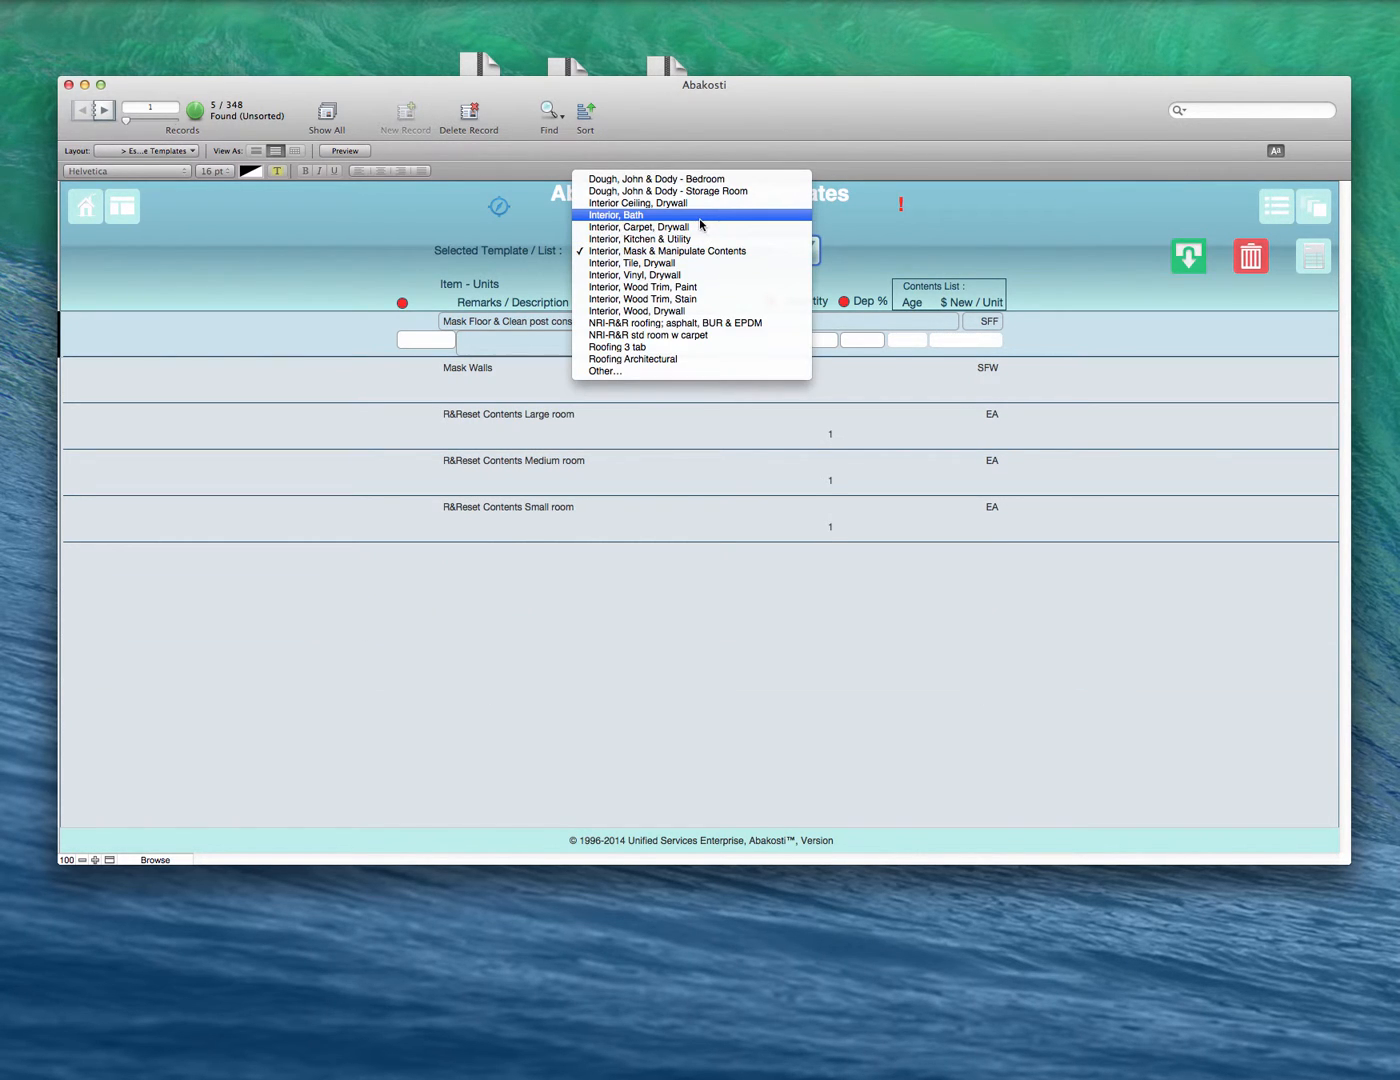
pyautogui.click(699, 218)
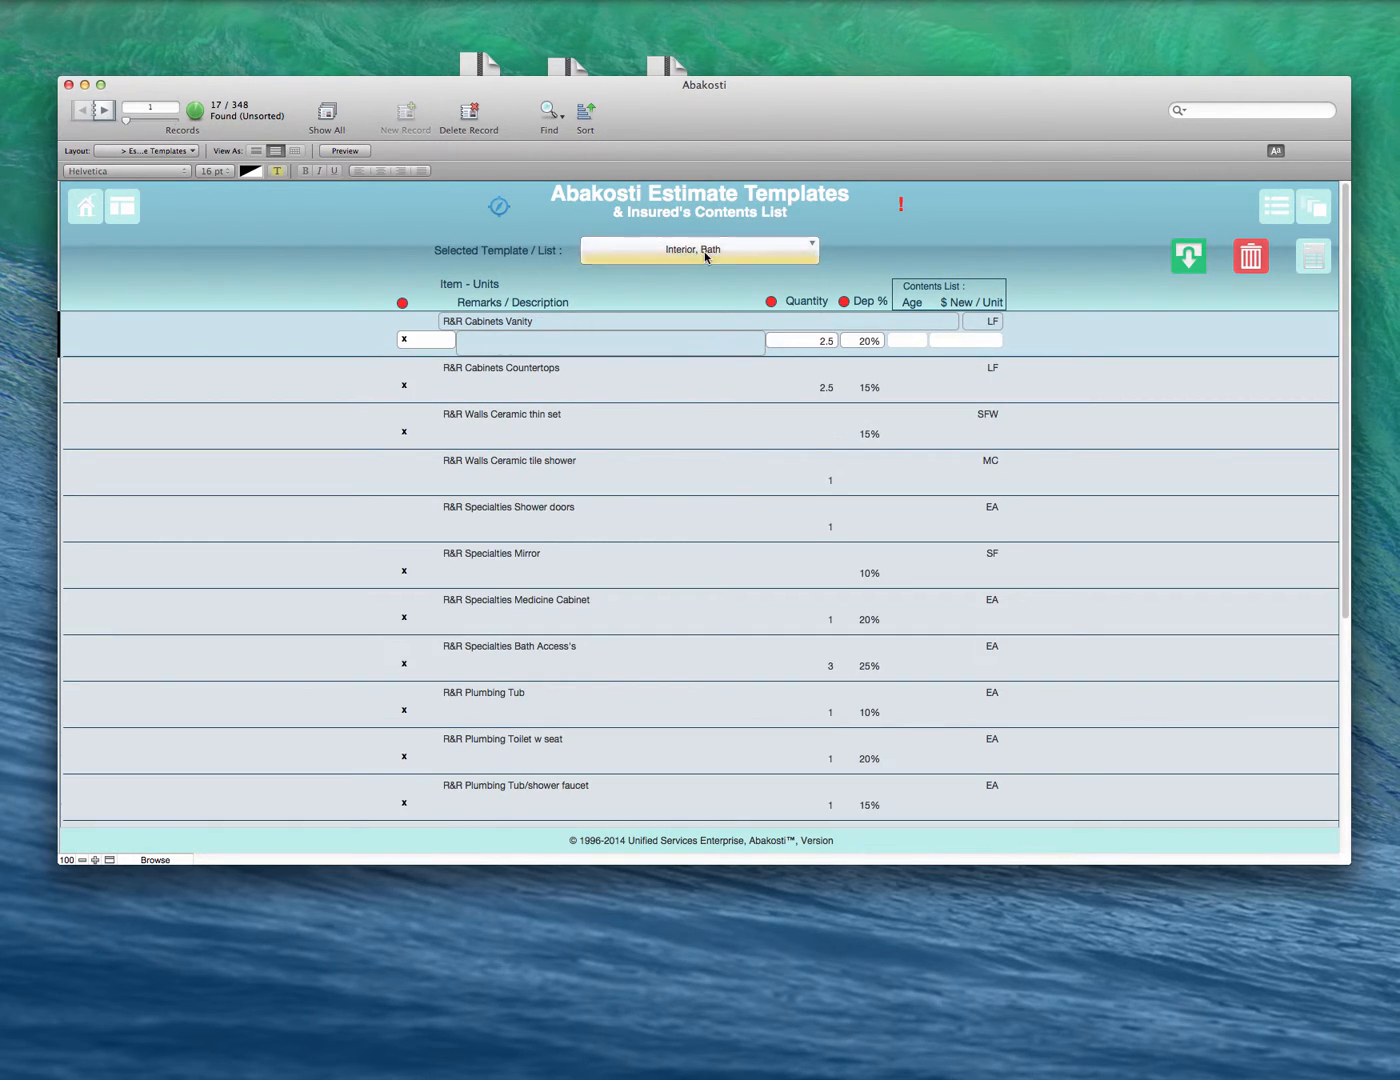
pyautogui.click(1313, 262)
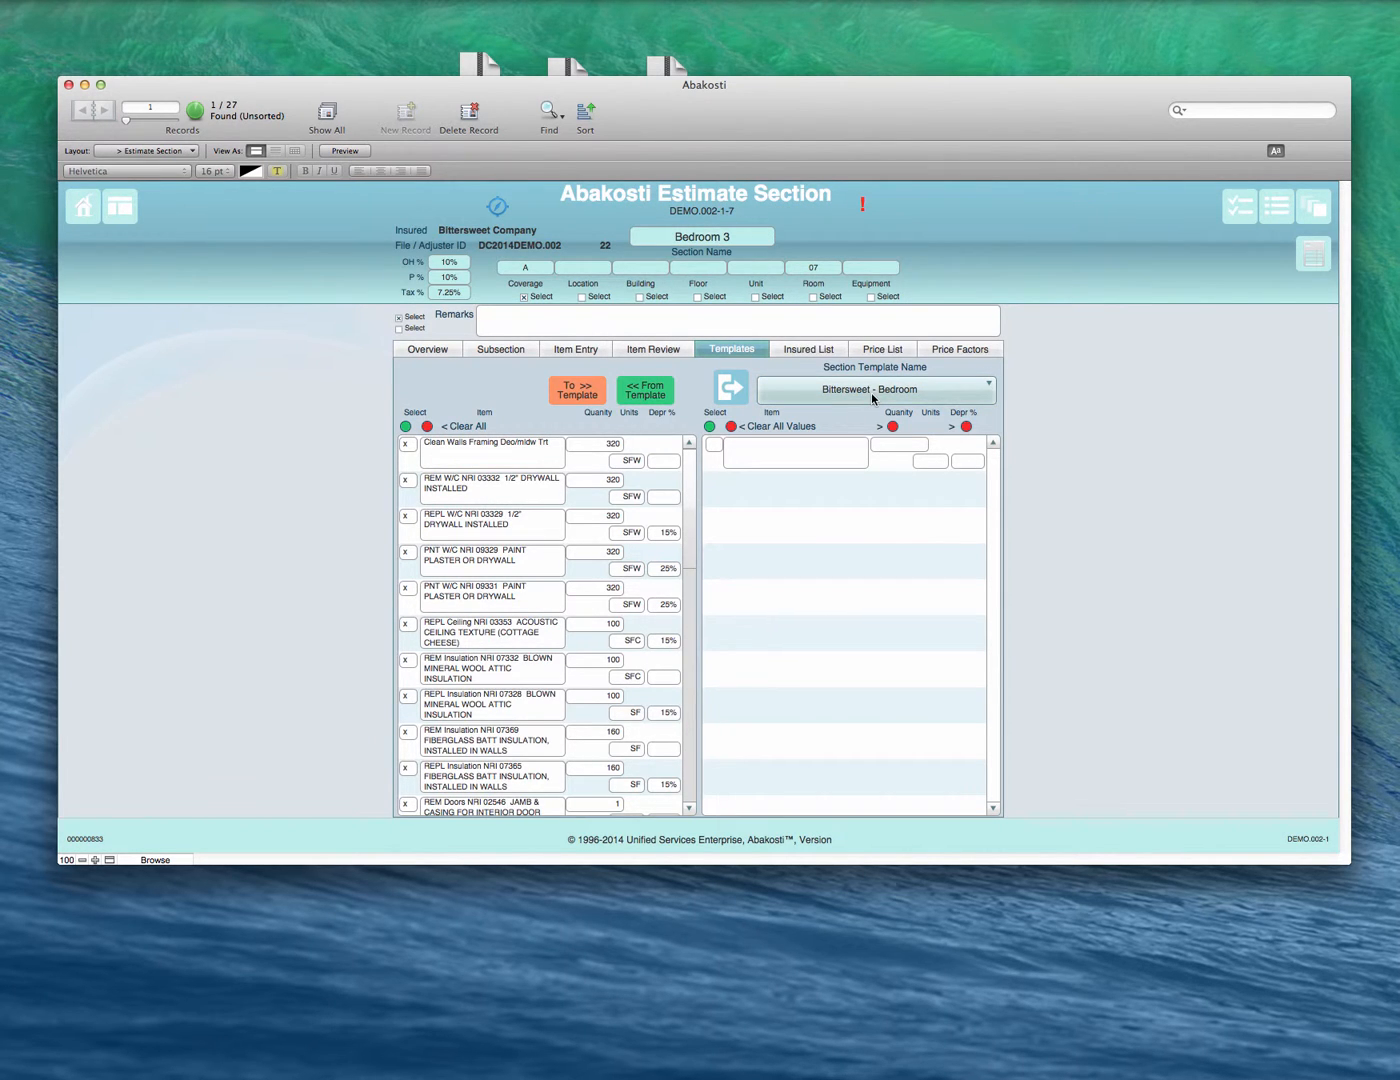
# - Look through the items of the Interior, Wood, Drywall and Roofing 3 tab section templates
pyautogui.click(930, 393)
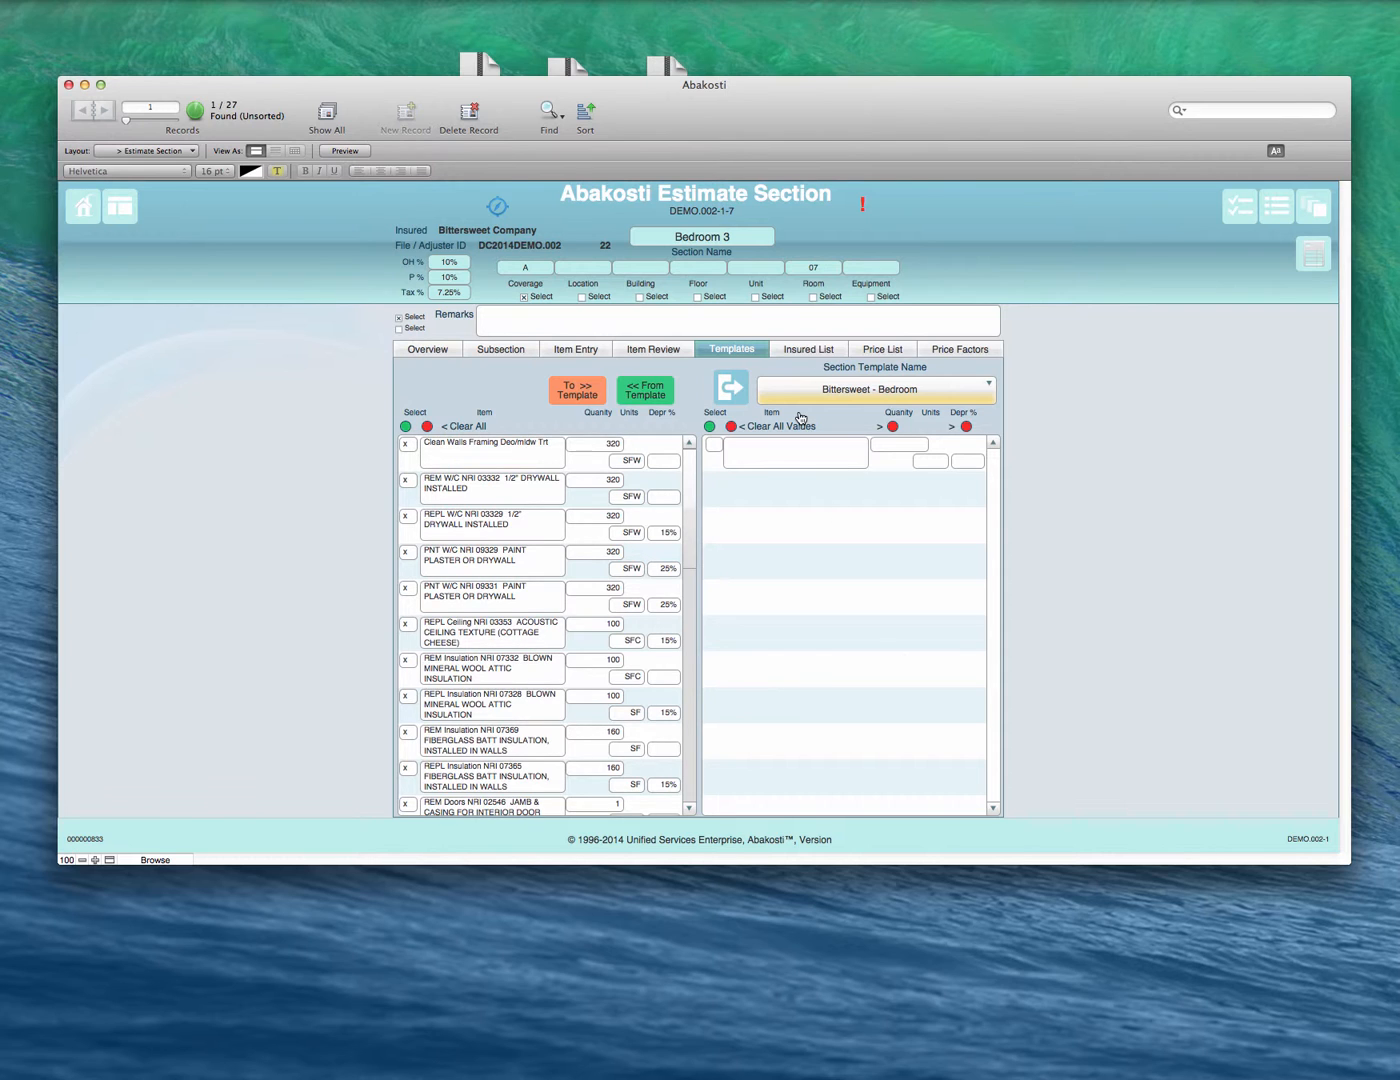
pyautogui.click(892, 399)
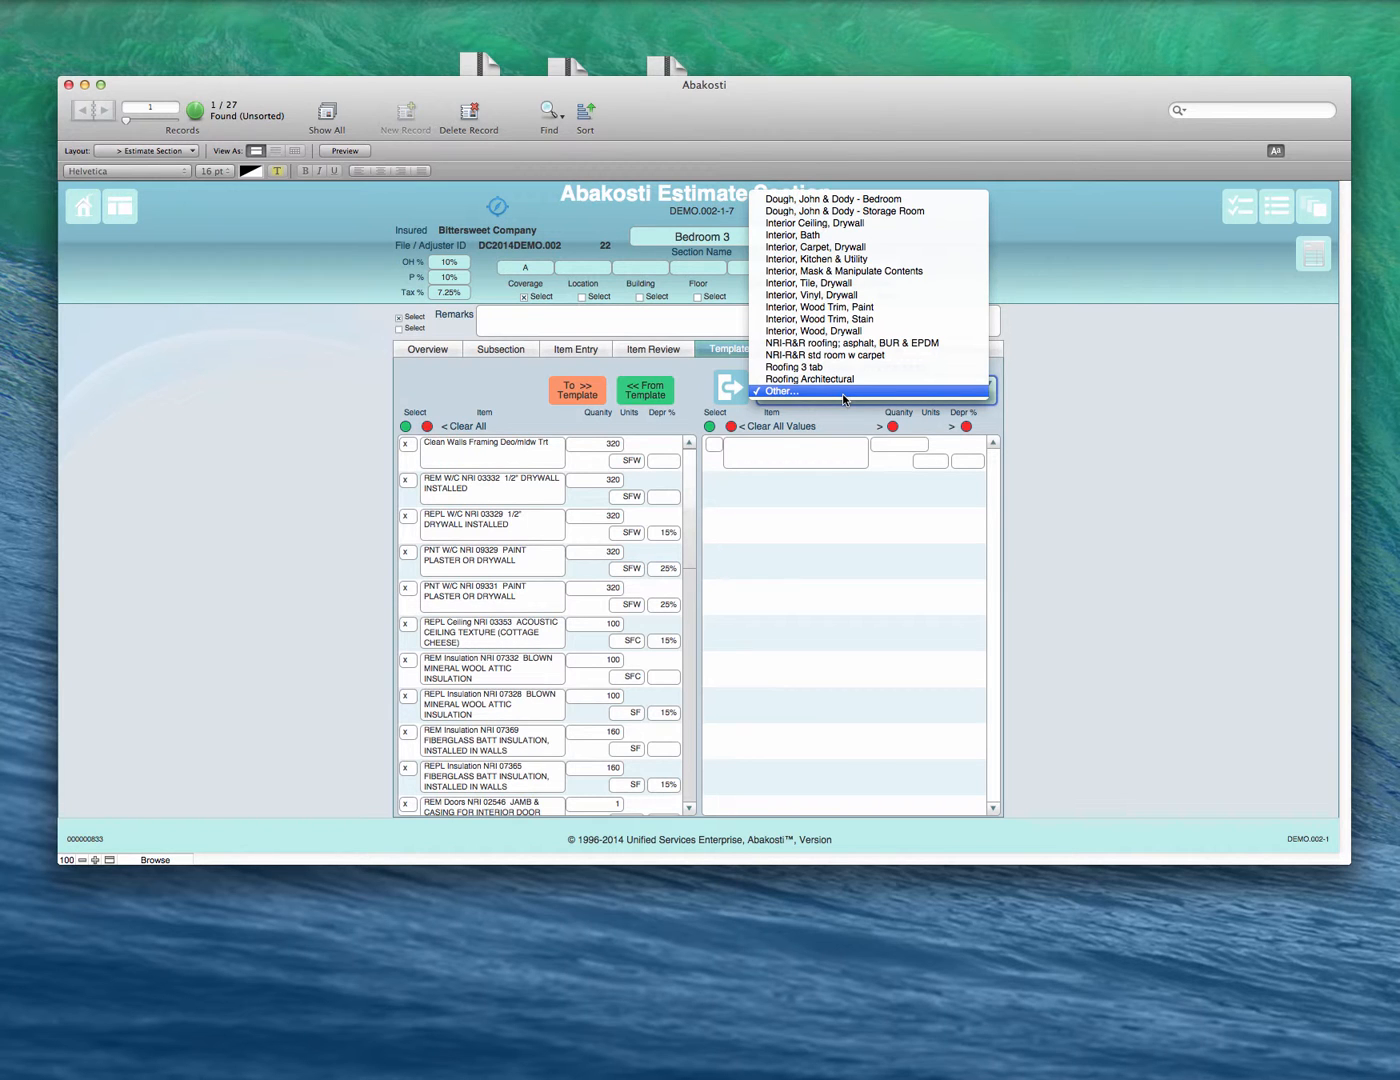
pyautogui.click(843, 381)
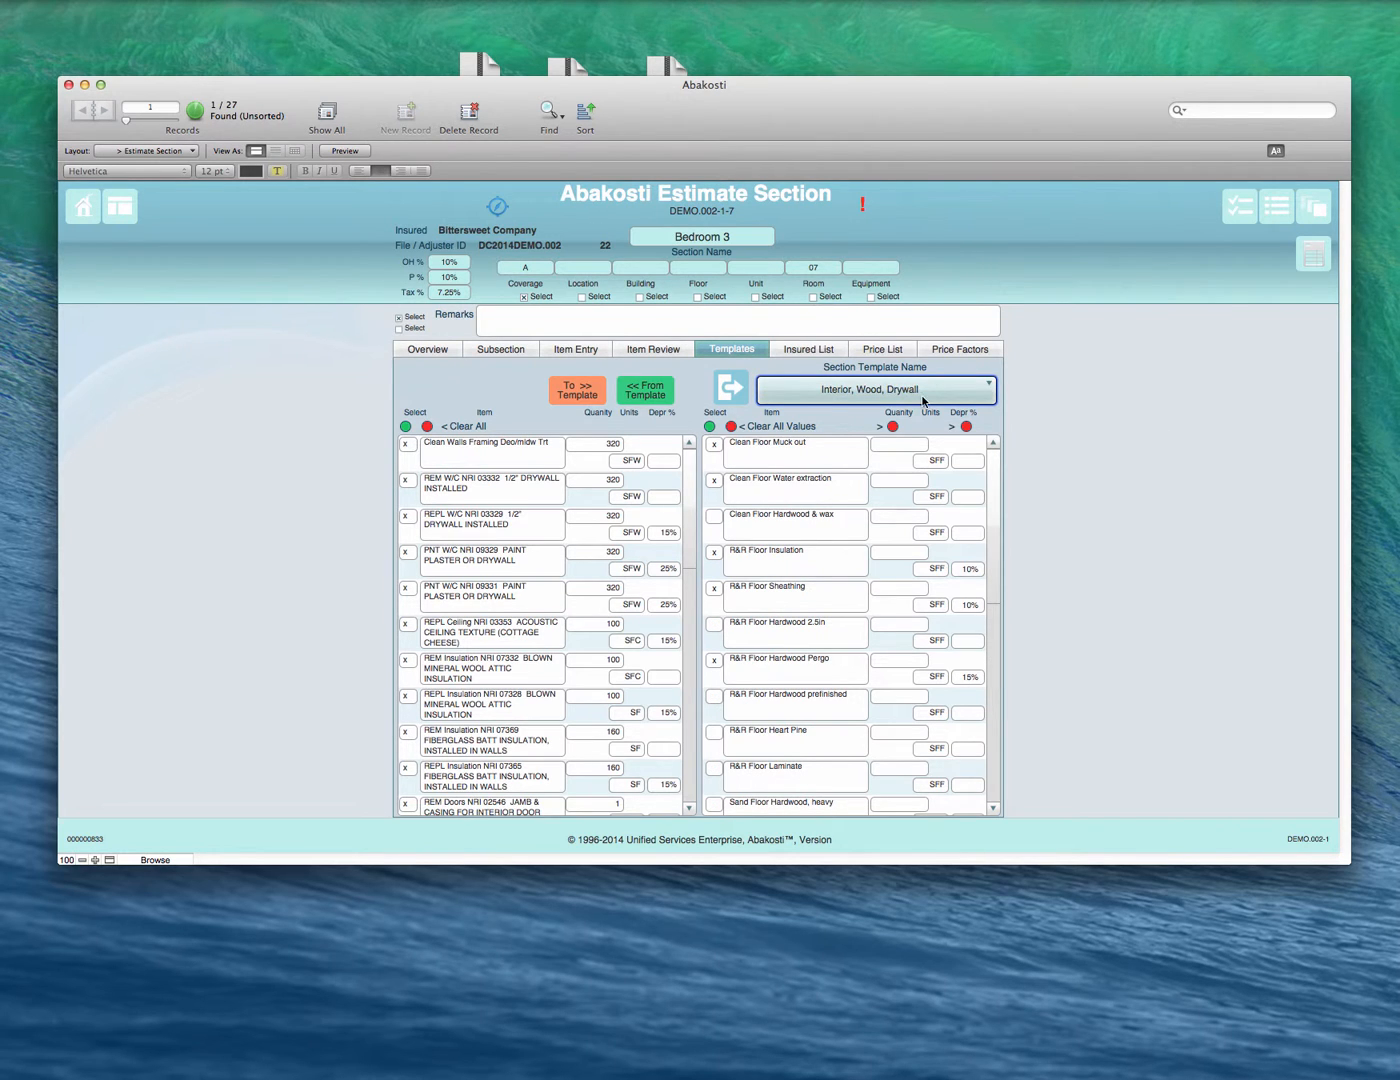
pyautogui.click(923, 401)
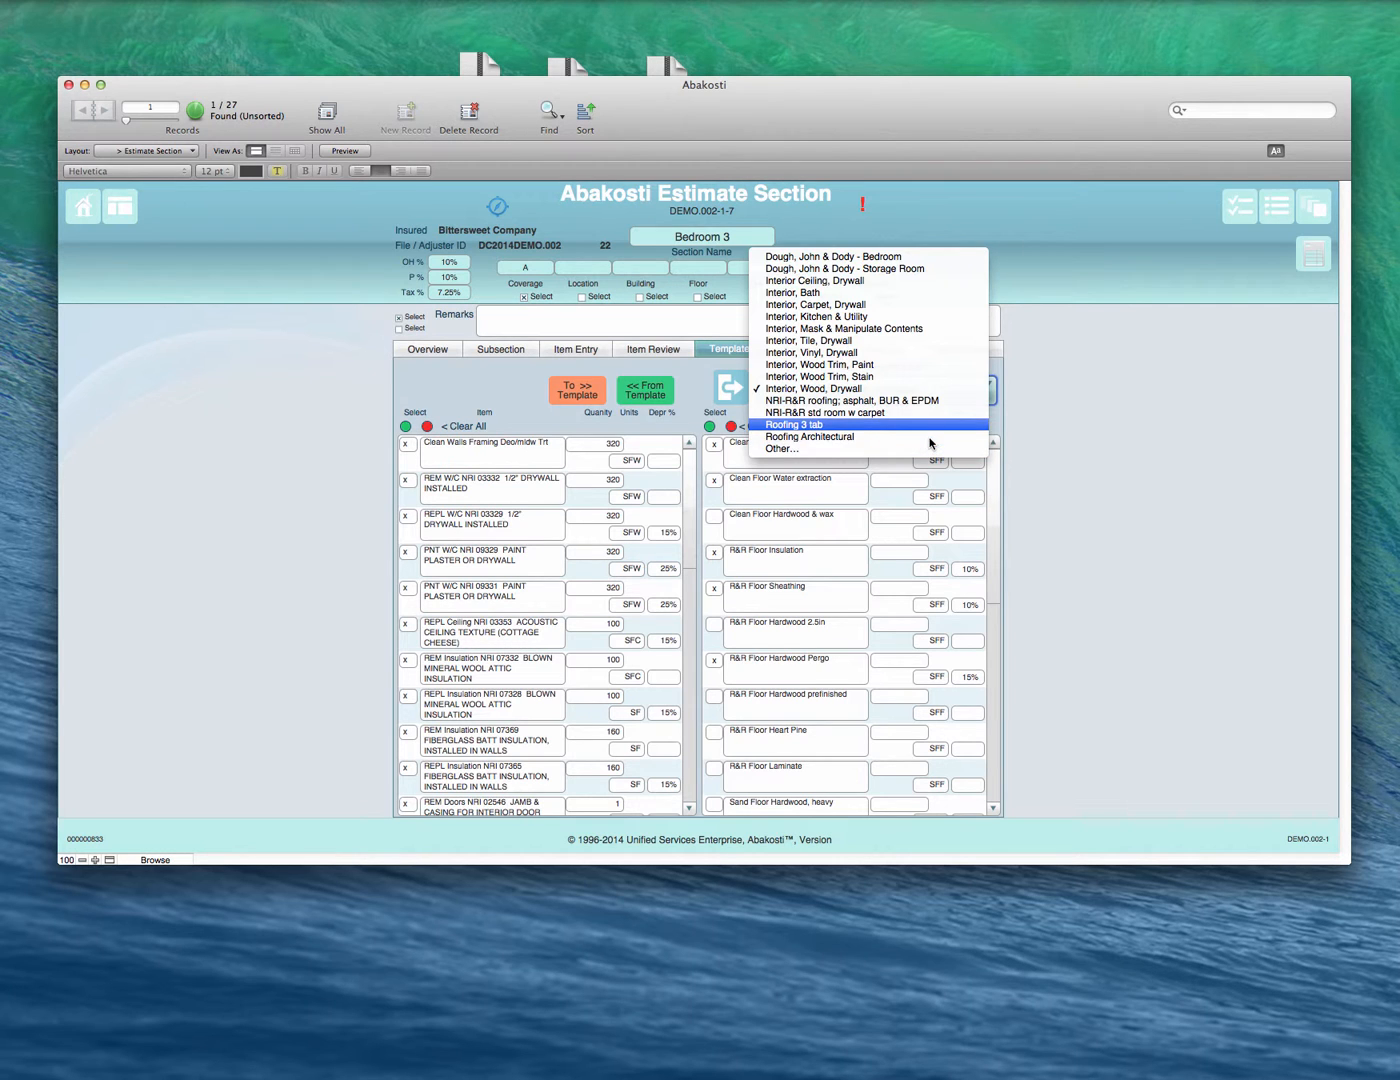
pyautogui.click(932, 425)
pyautogui.click(939, 391)
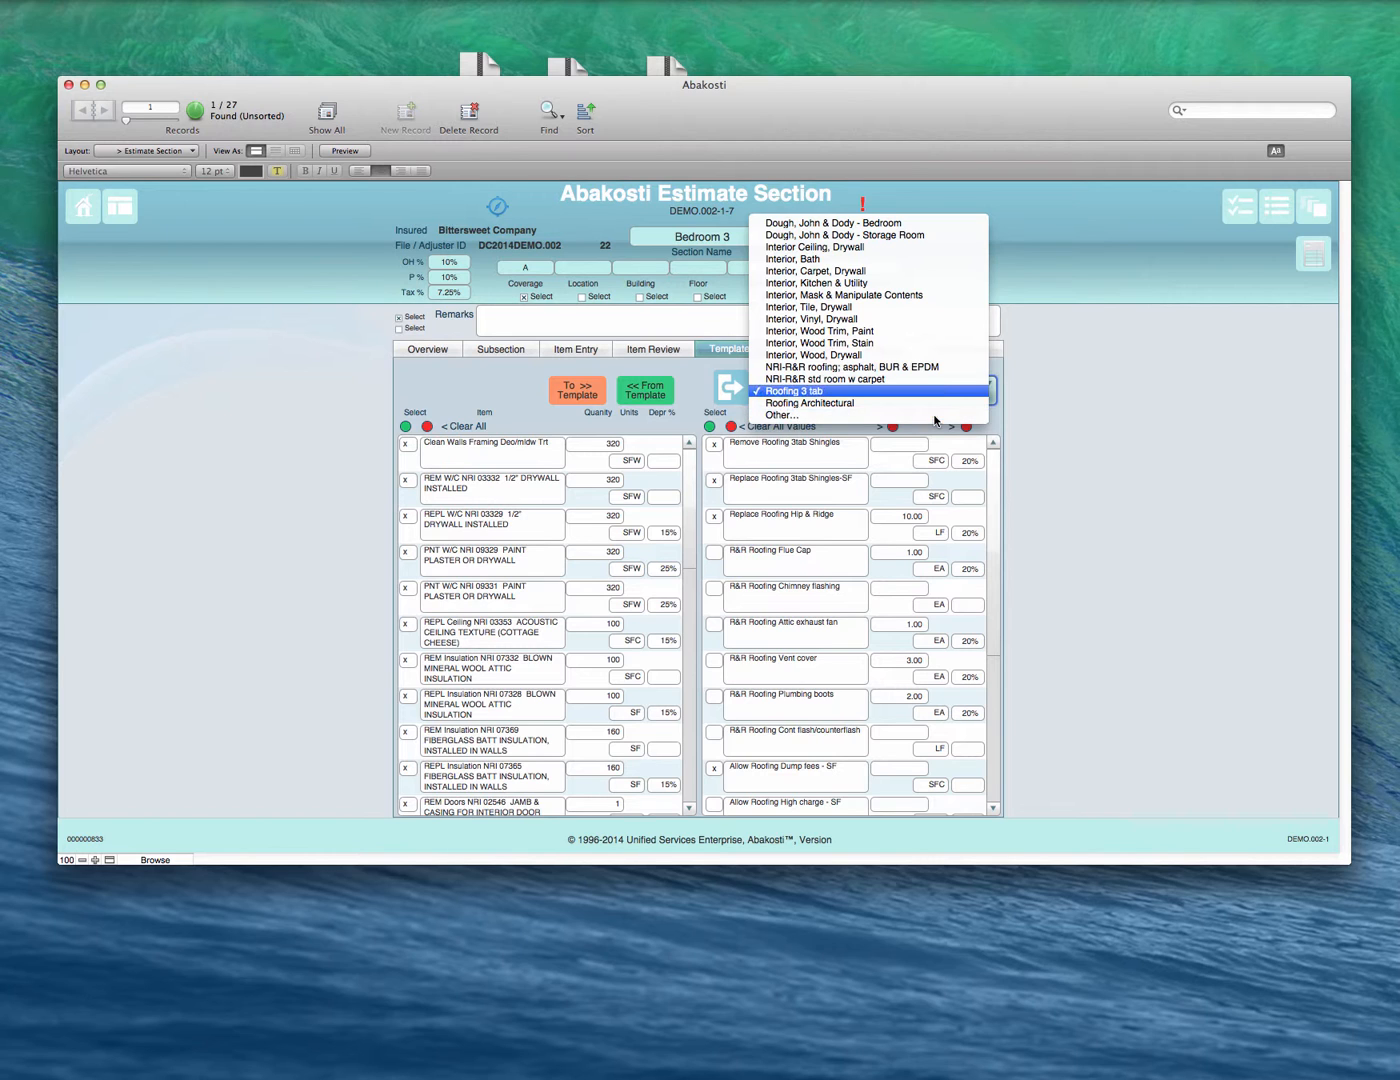
pyautogui.click(942, 390)
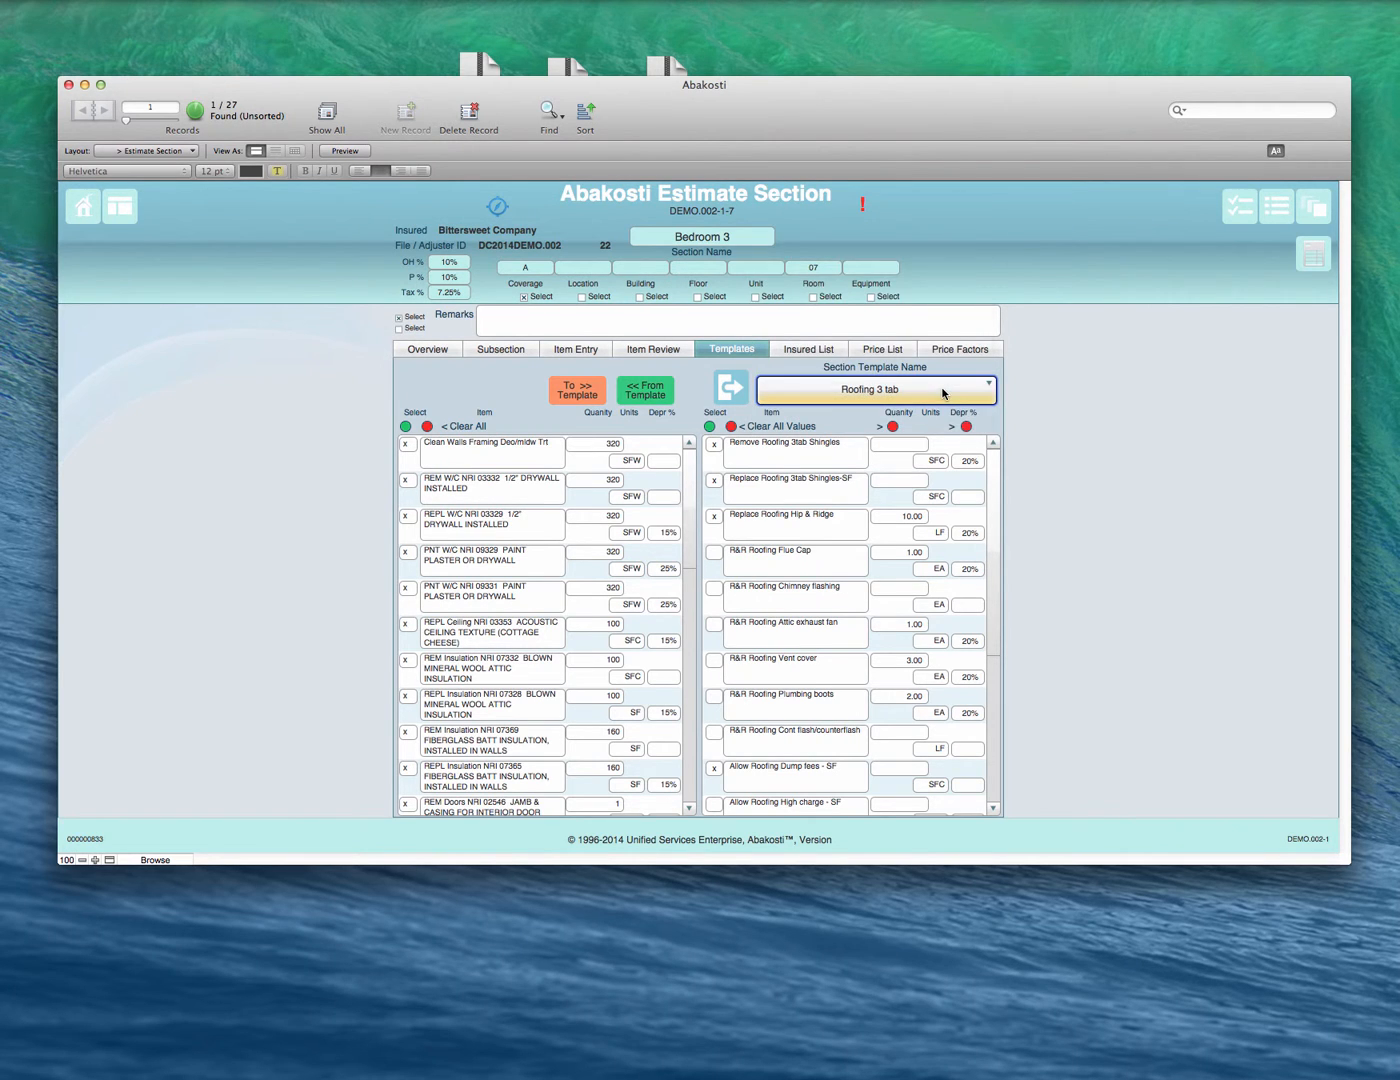
# - Create a new section template by entering the custom name "Template Next"
pyautogui.click(942, 391)
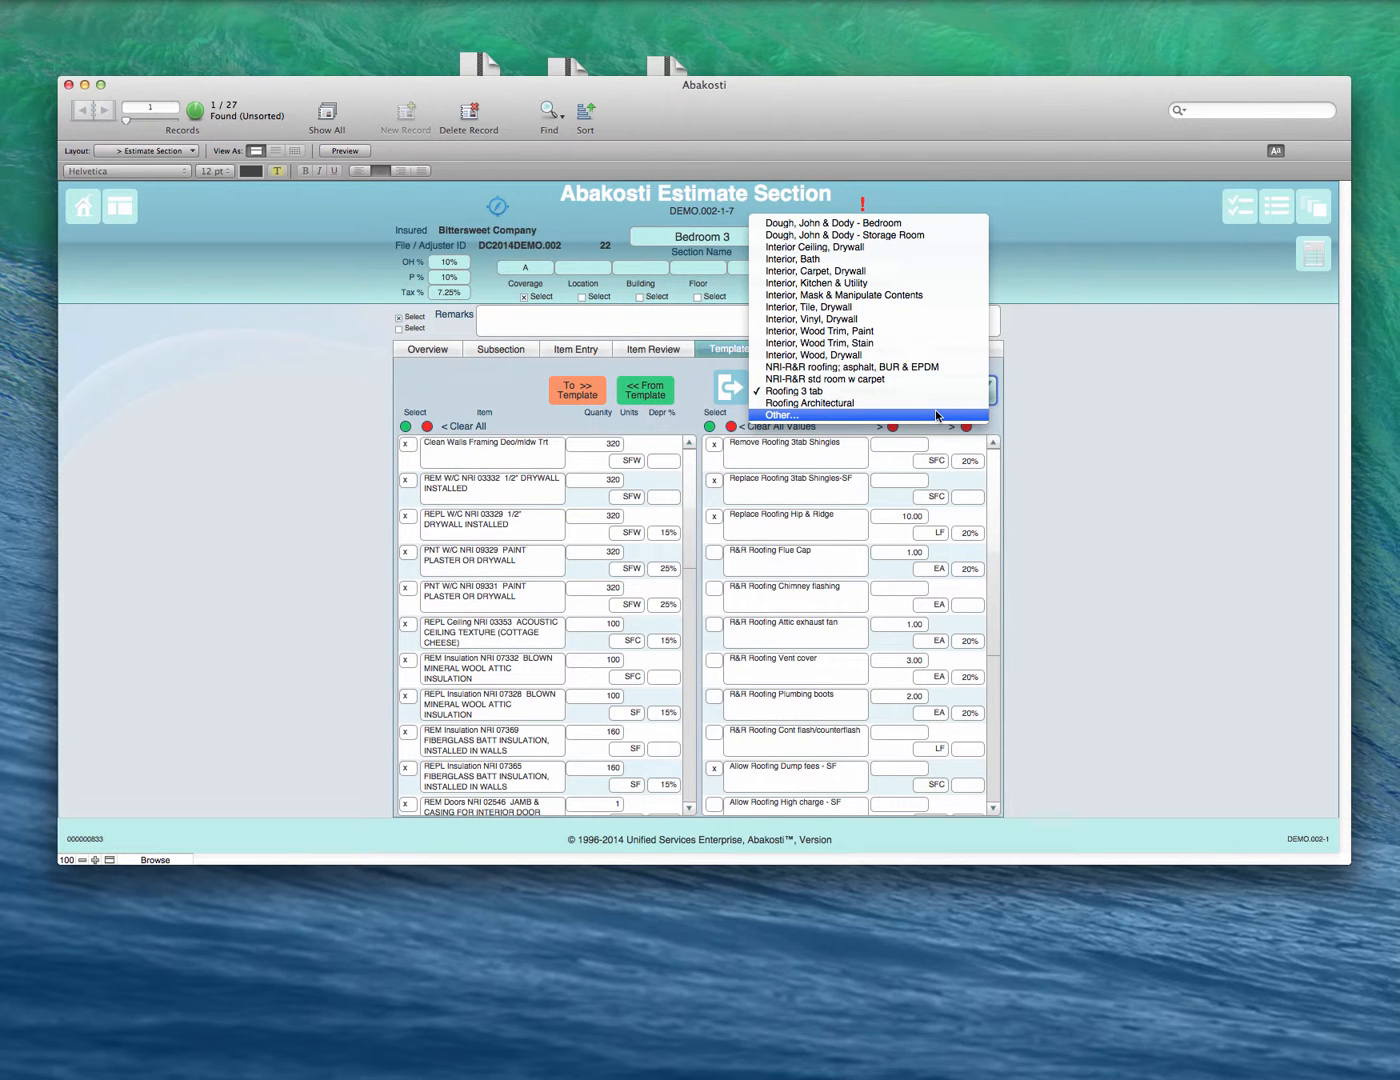
pyautogui.click(937, 414)
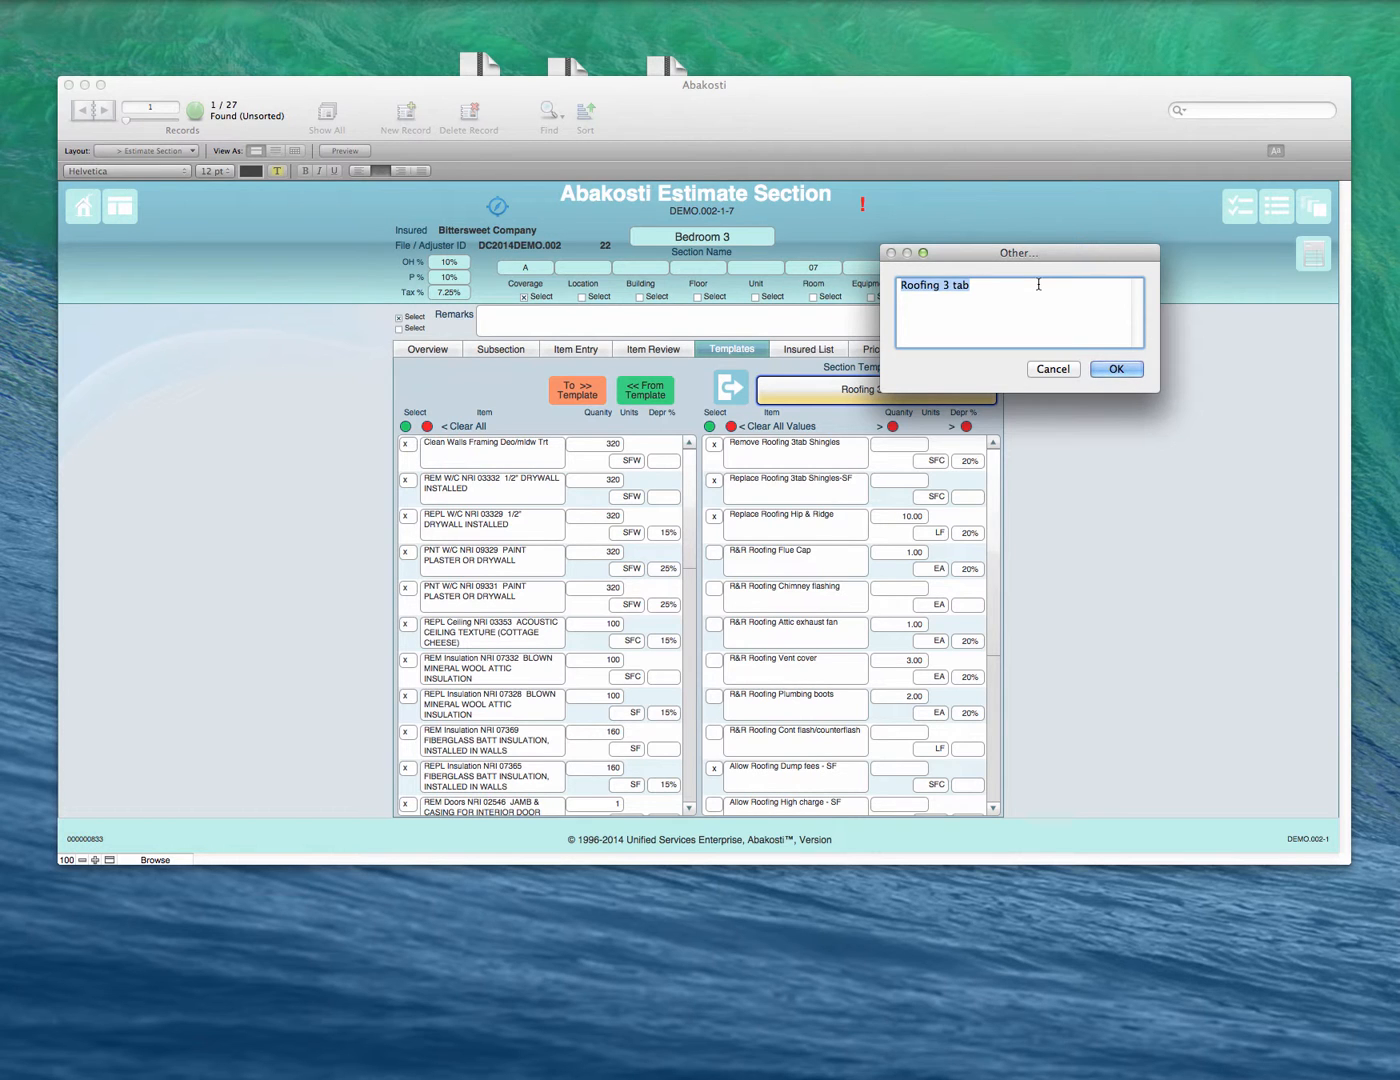
pyautogui.write('Template Next')
pyautogui.click(1114, 367)
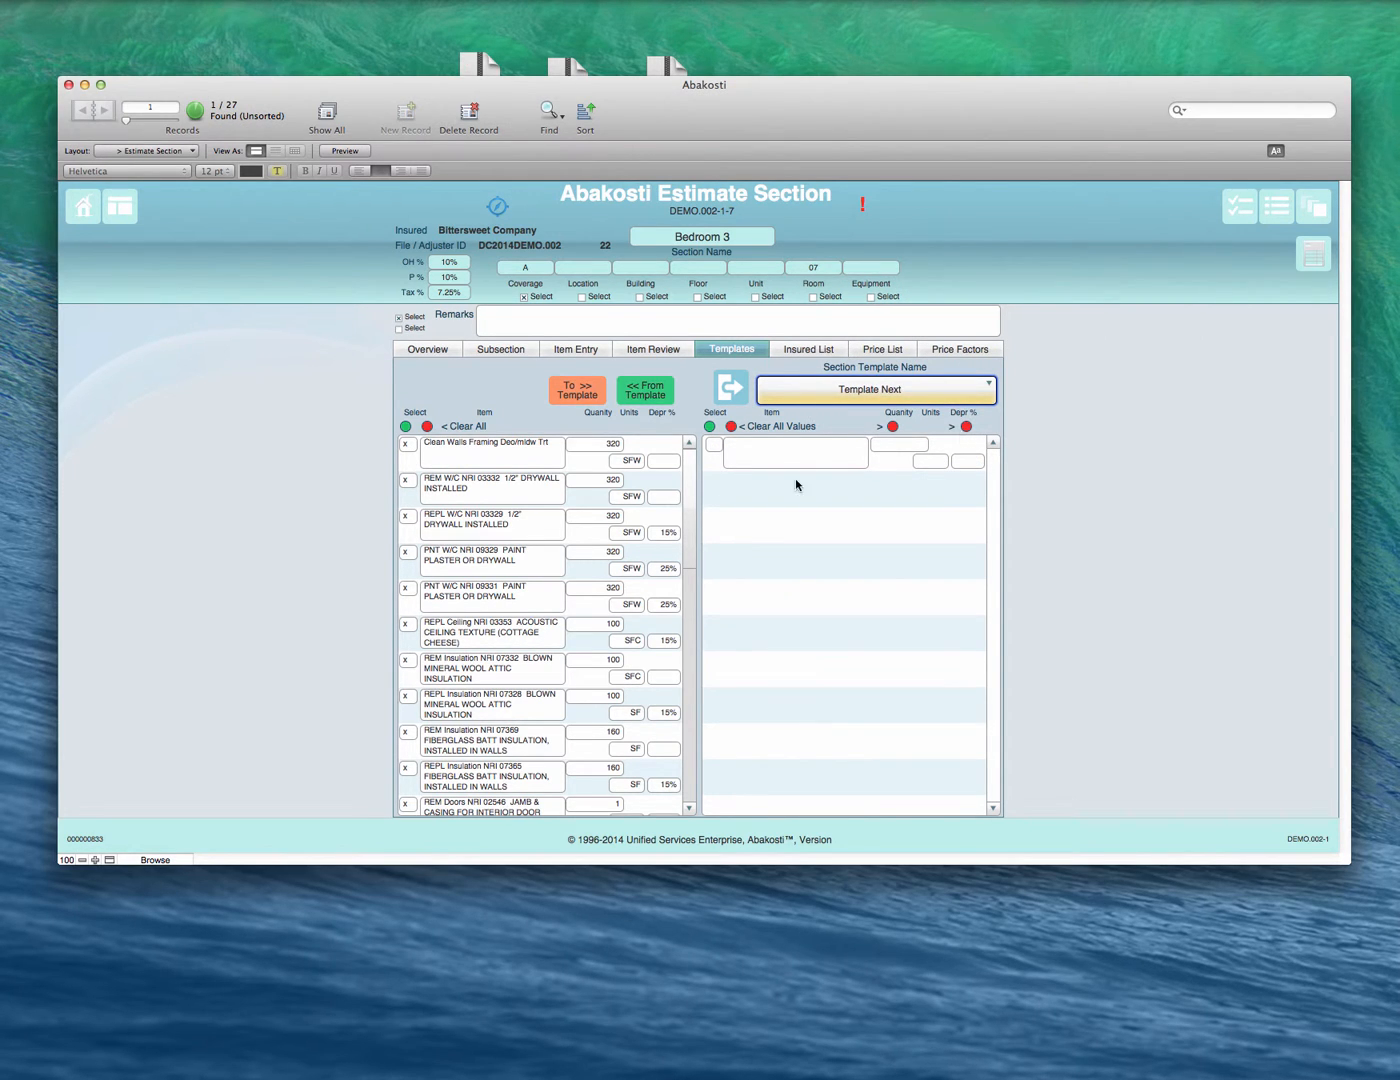
# - Clear the Select marks from all of Bedroom 3's estimate items, confirming the clearing
pyautogui.click(428, 428)
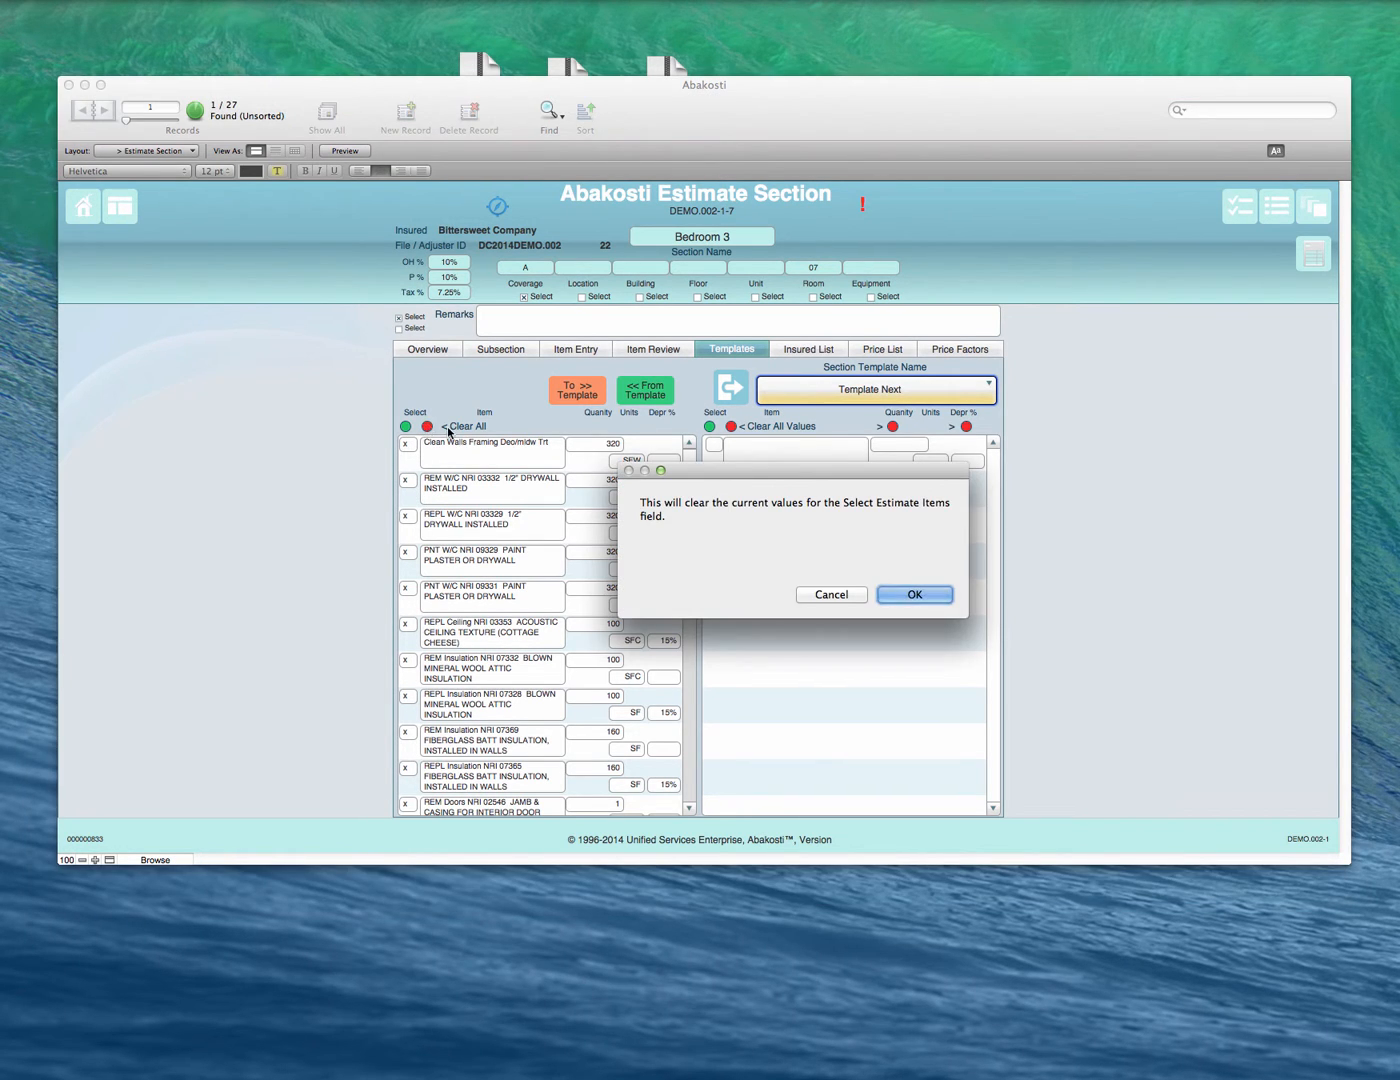
pyautogui.click(864, 593)
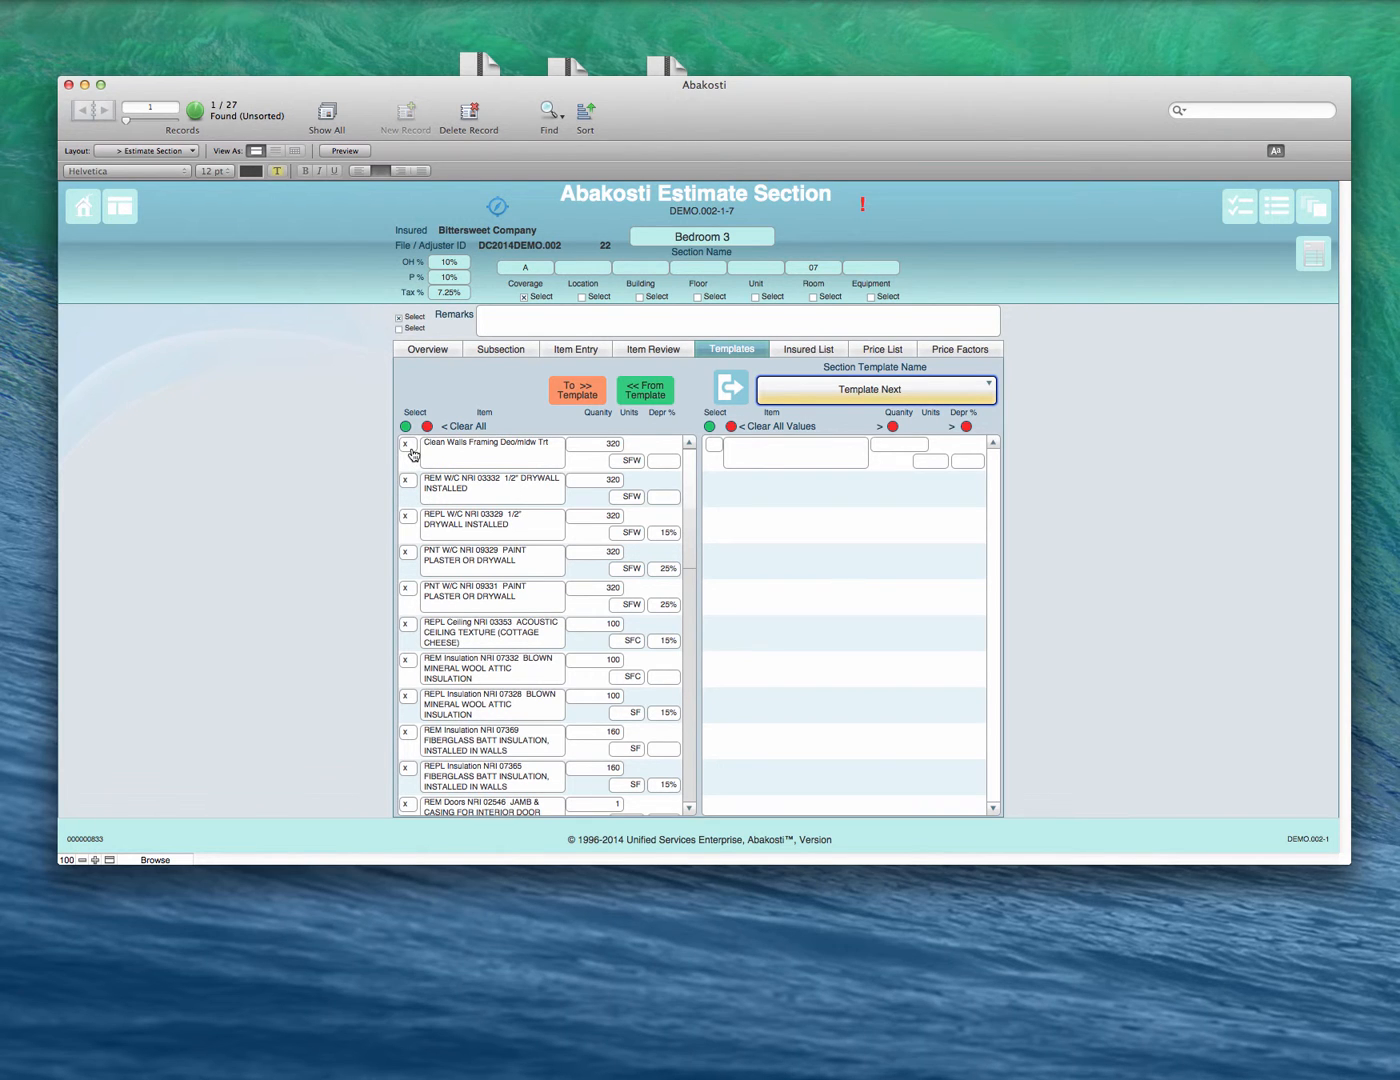
pyautogui.click(428, 427)
pyautogui.click(903, 590)
# - Mark the Clean Walls Framing, REM W/C NRI 03332 and REPL W/C NRI 03329 items and copy them to the Template Next template
pyautogui.click(409, 445)
pyautogui.click(407, 485)
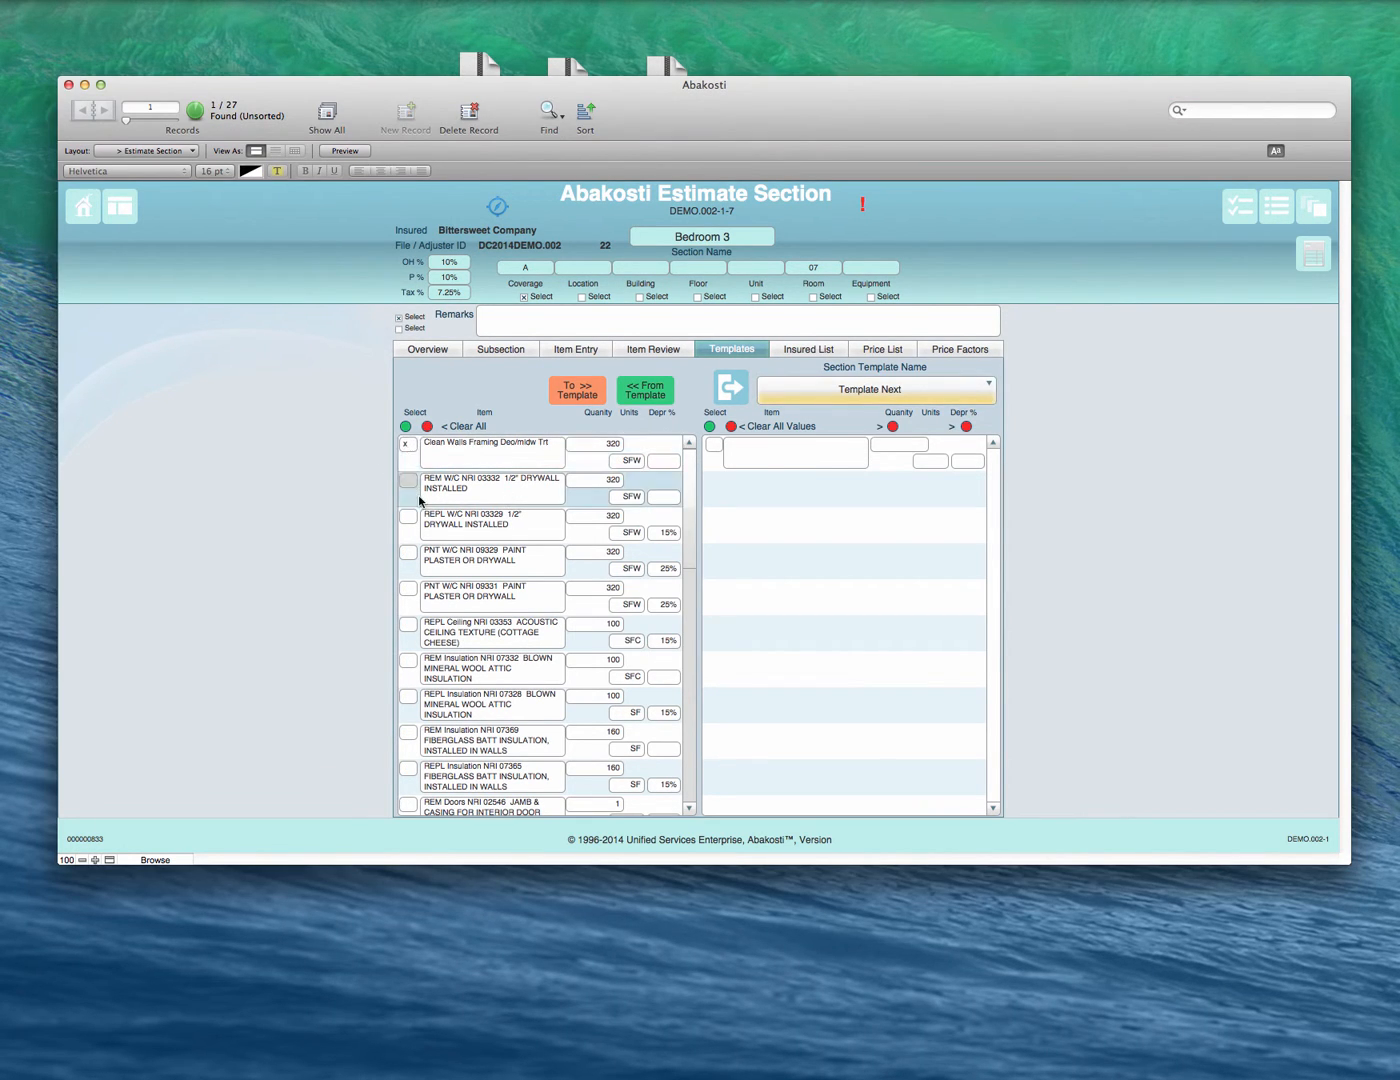
pyautogui.click(409, 518)
pyautogui.click(580, 390)
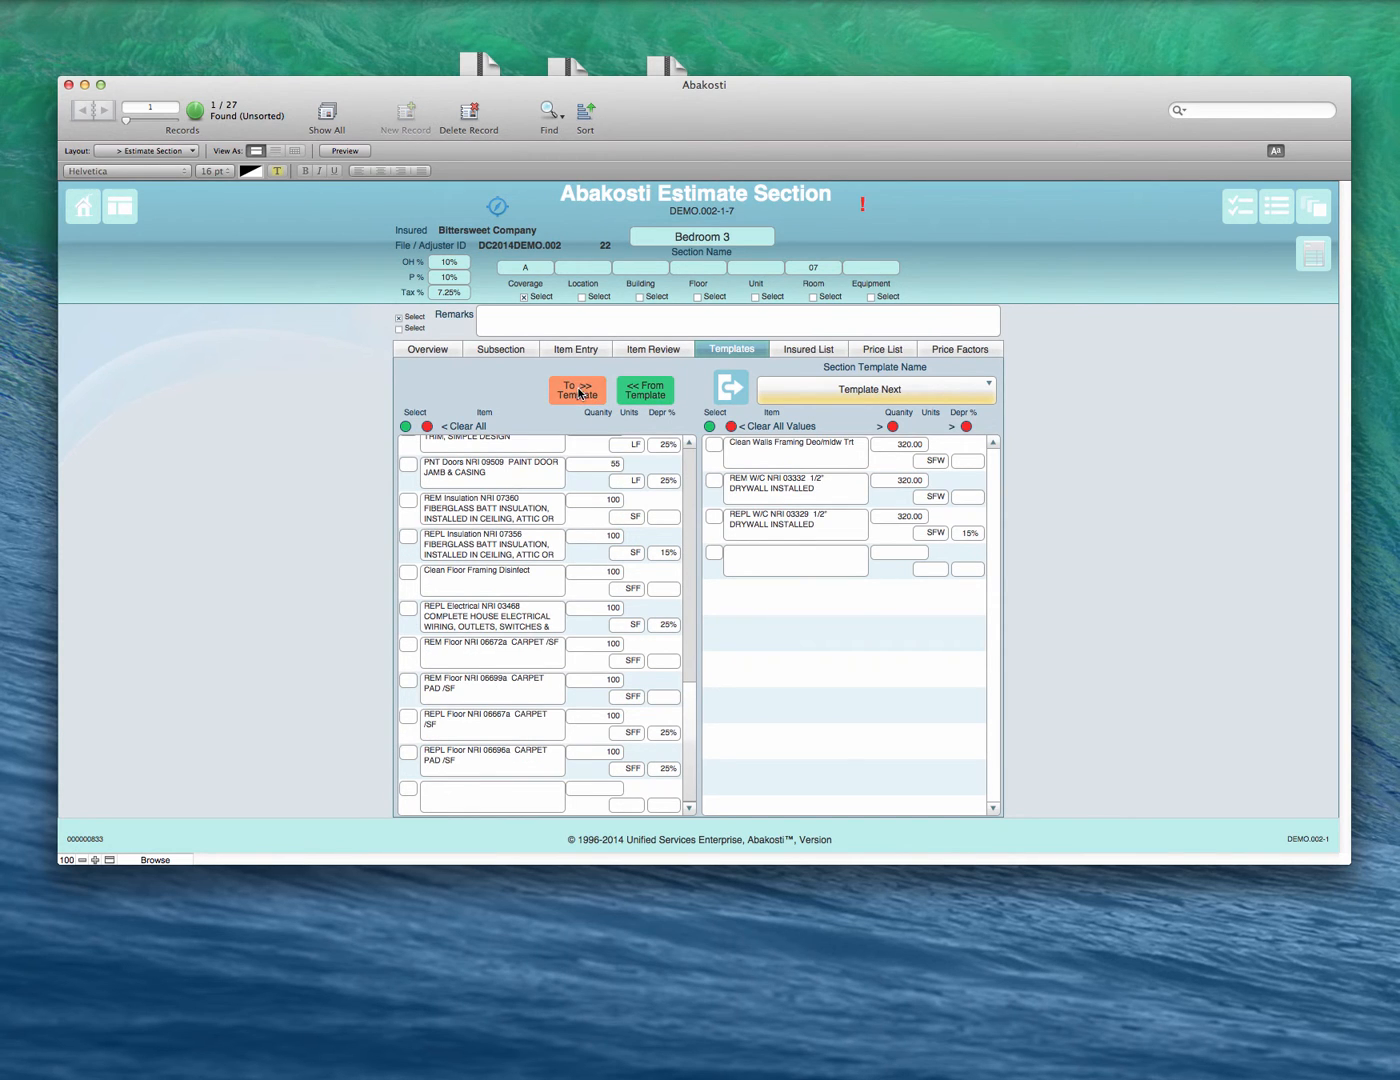
# - Mark floor items NRI 06699a, NRI 06667a and NRI 06696a, unmark the three wall items, and copy the marked items to Template Next
pyautogui.scroll(10, 422, 699)
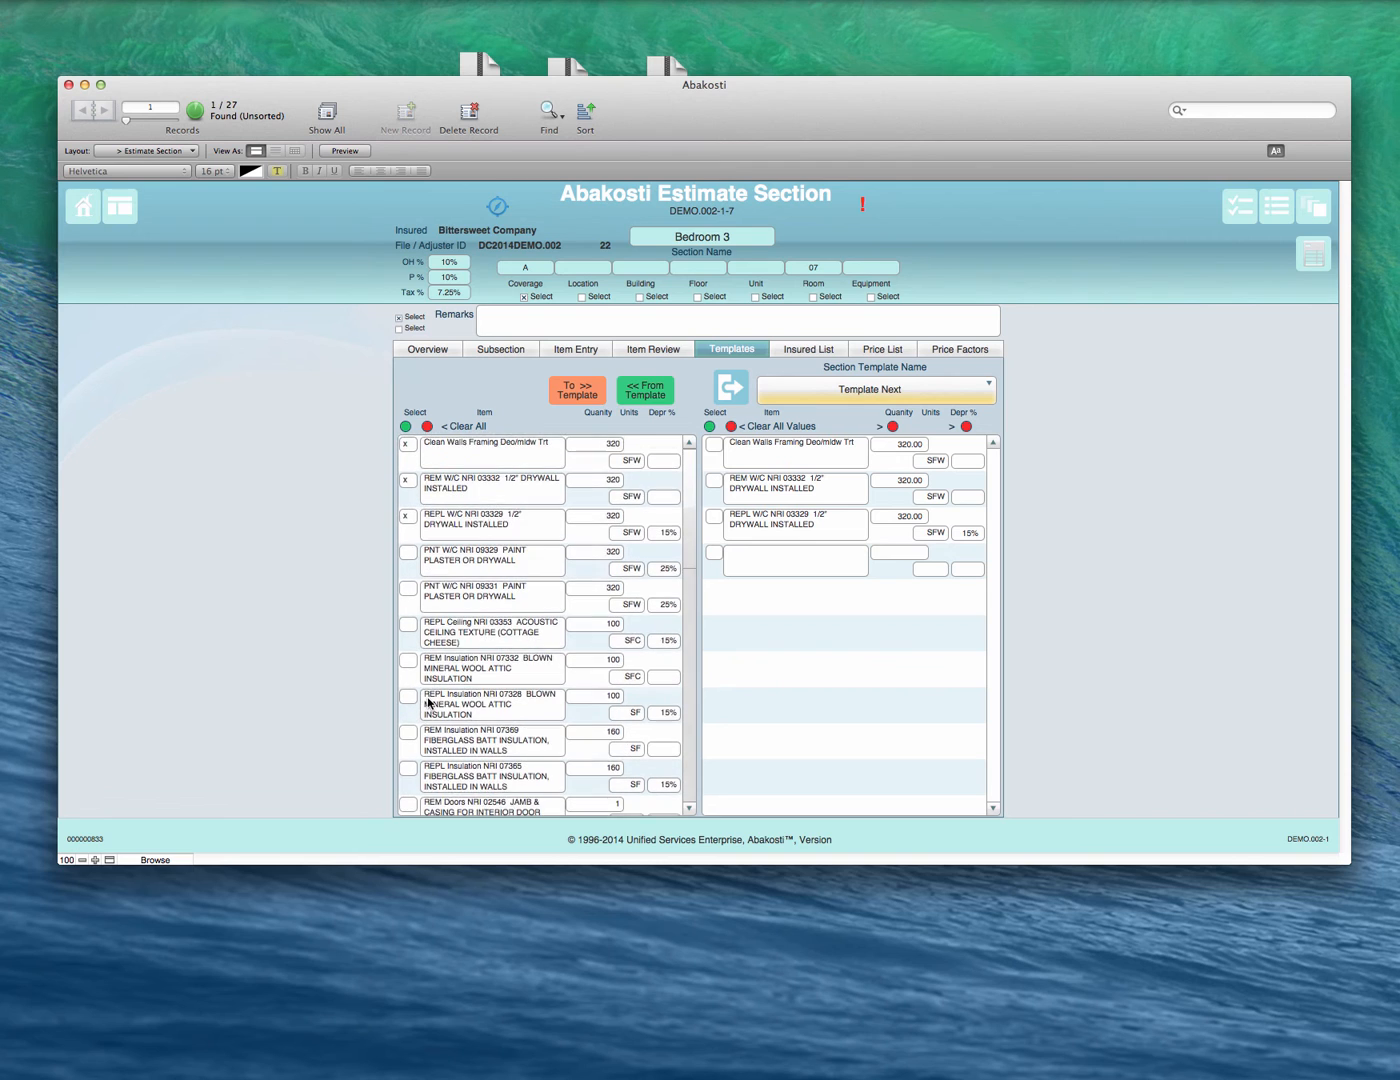
pyautogui.scroll(-10, 430, 701)
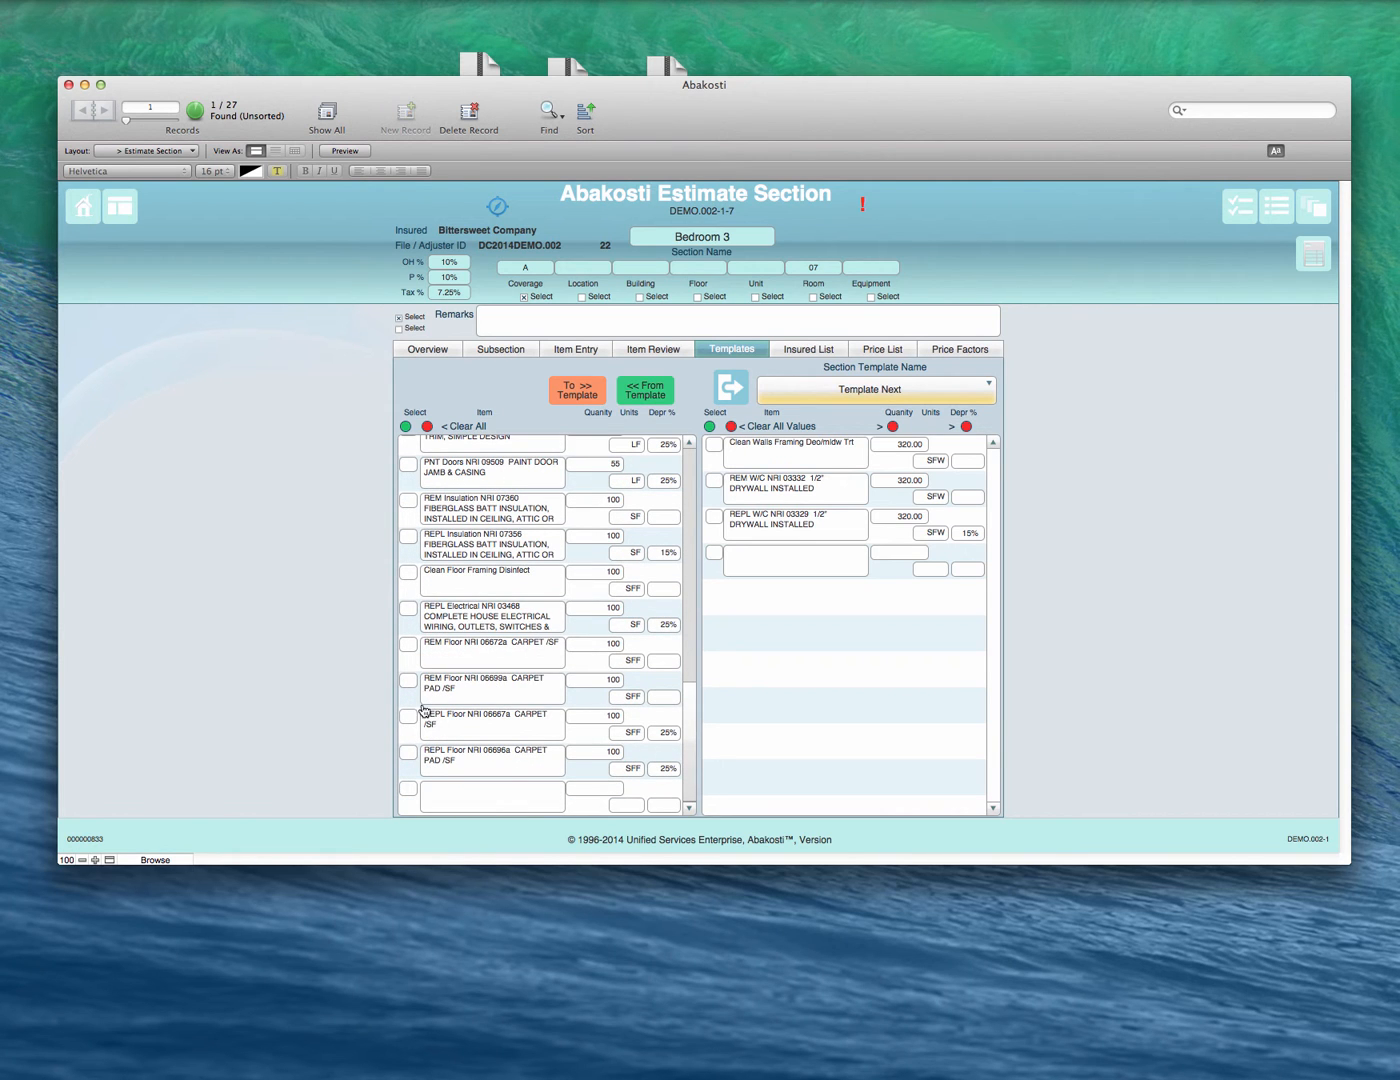
pyautogui.click(407, 682)
pyautogui.click(407, 718)
pyautogui.click(408, 753)
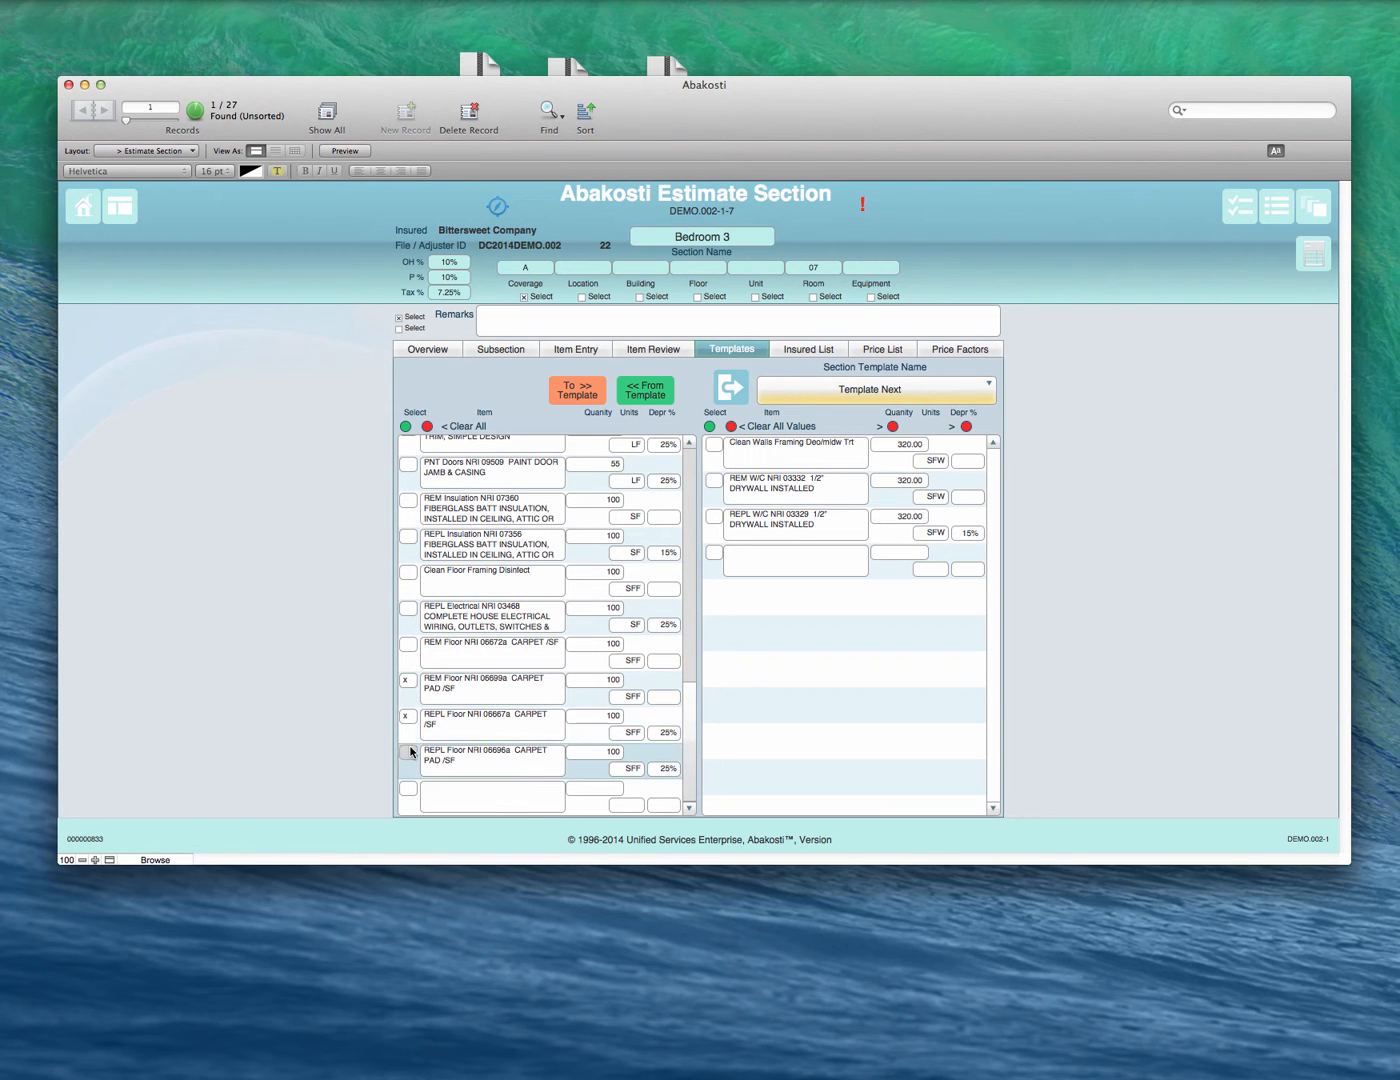
pyautogui.scroll(10, 458, 728)
pyautogui.click(408, 444)
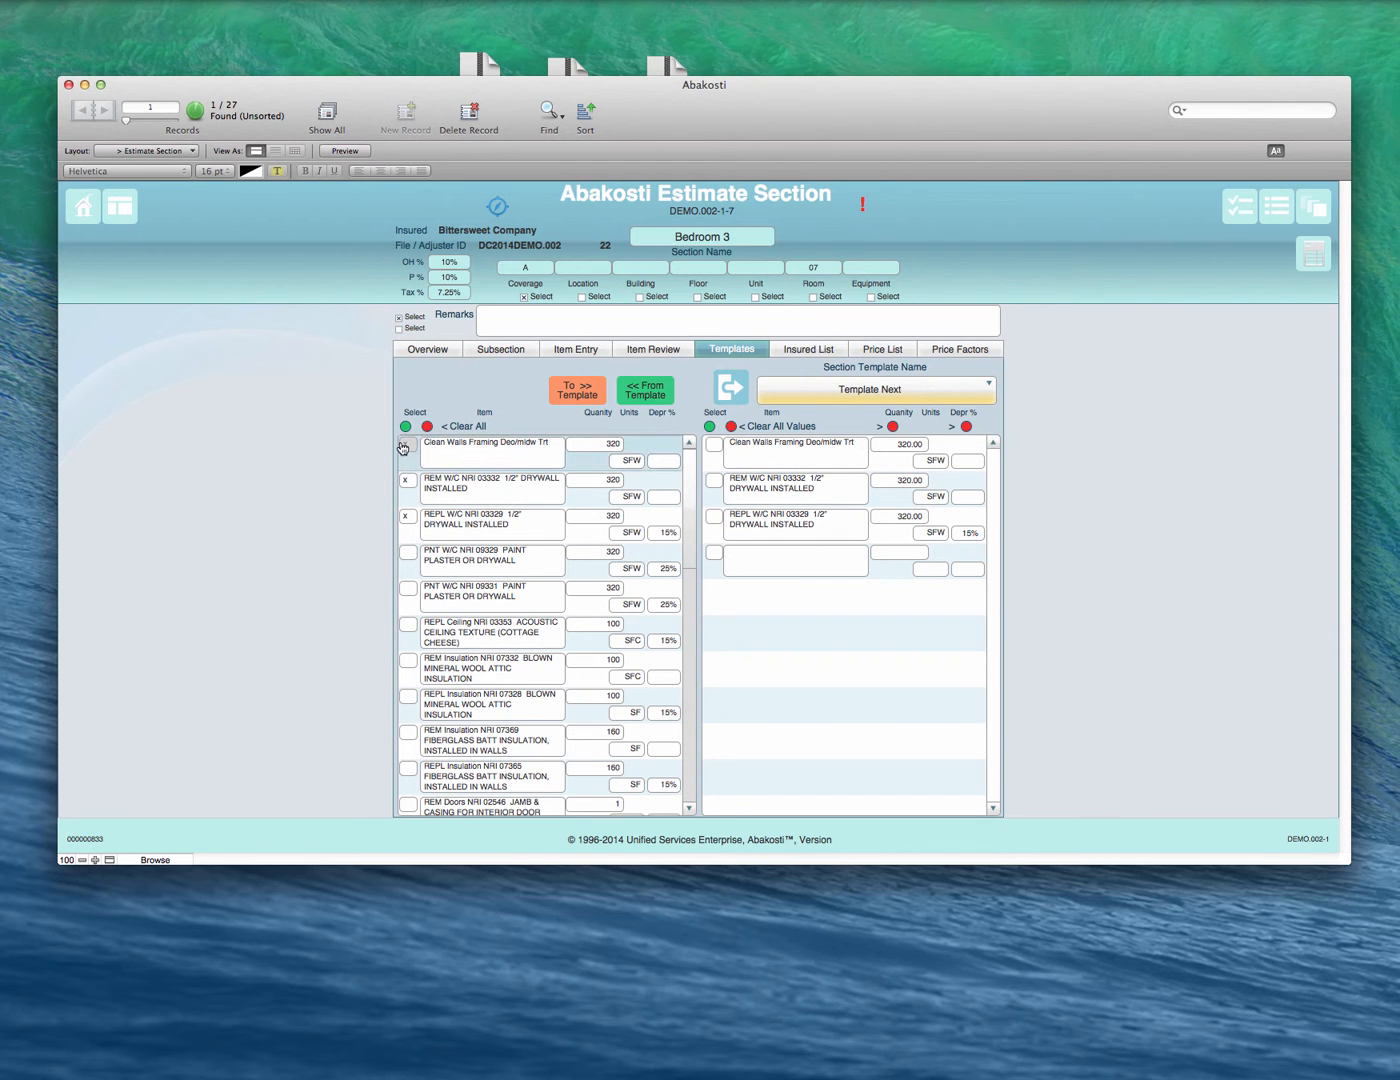
pyautogui.click(409, 480)
pyautogui.click(408, 516)
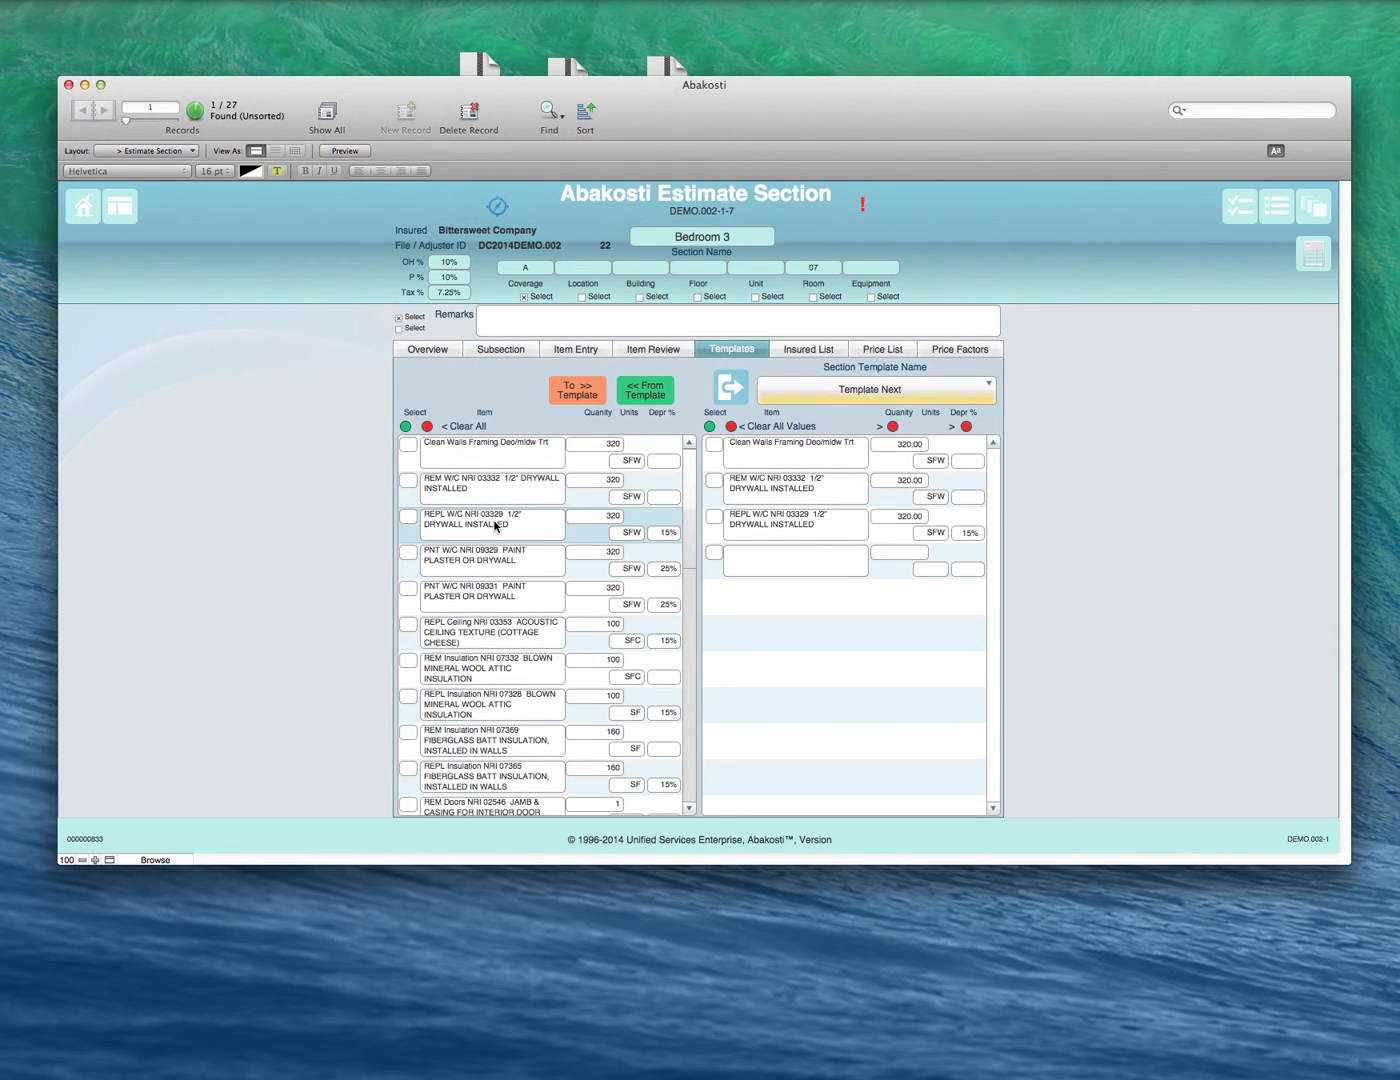
pyautogui.click(579, 397)
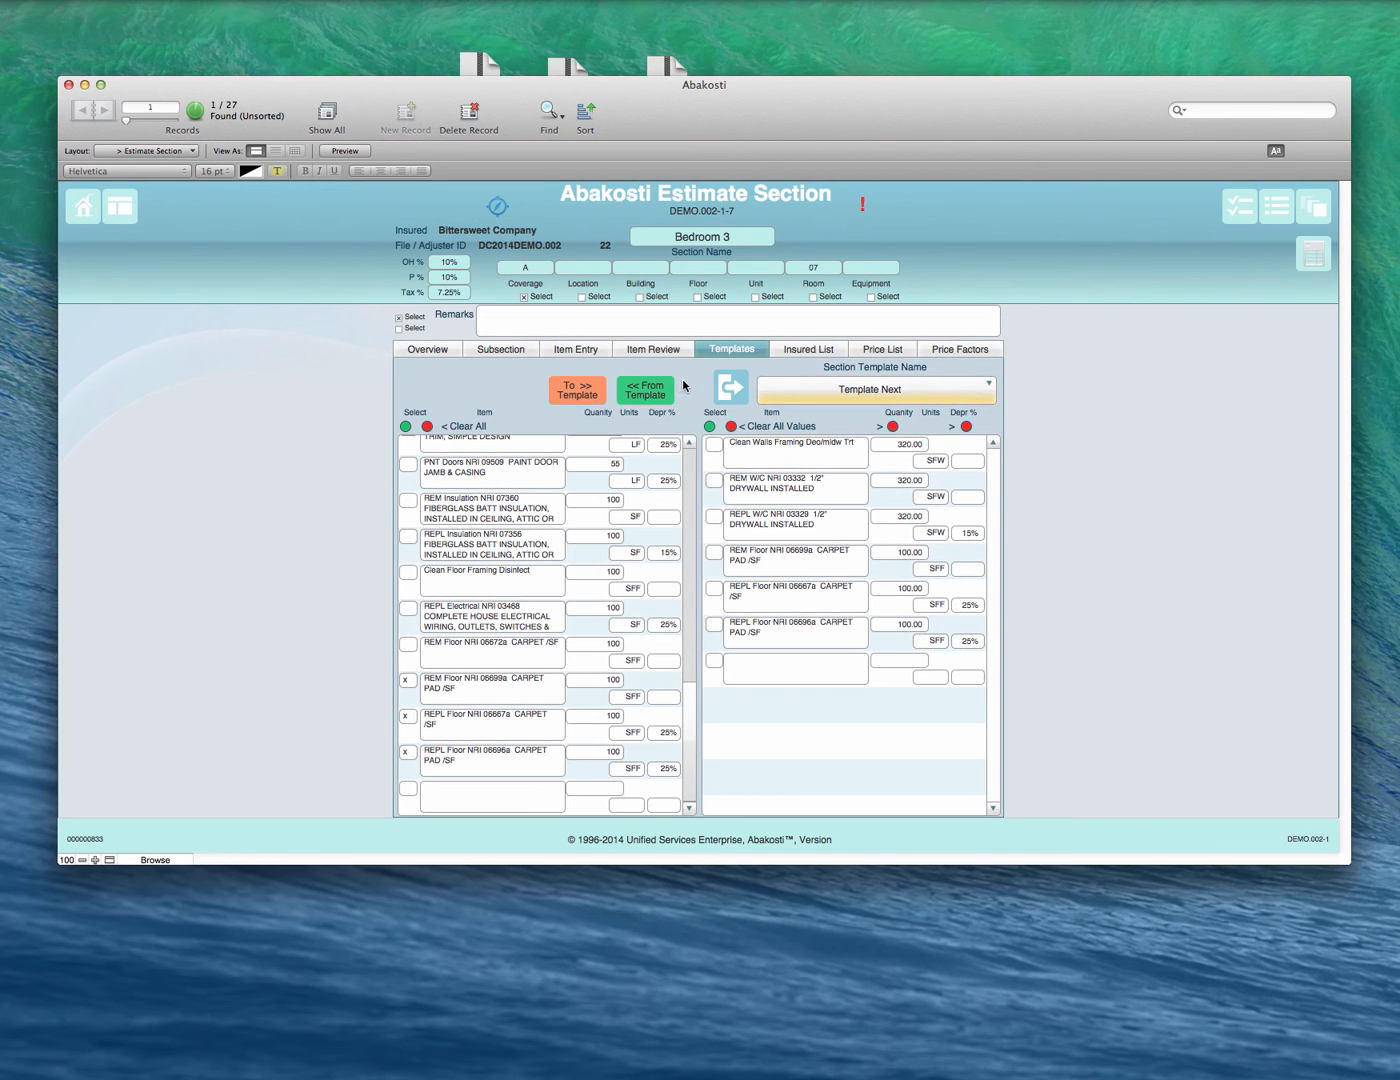
# - Open Template Next in the estimate templates list and delete the whole template
pyautogui.click(730, 388)
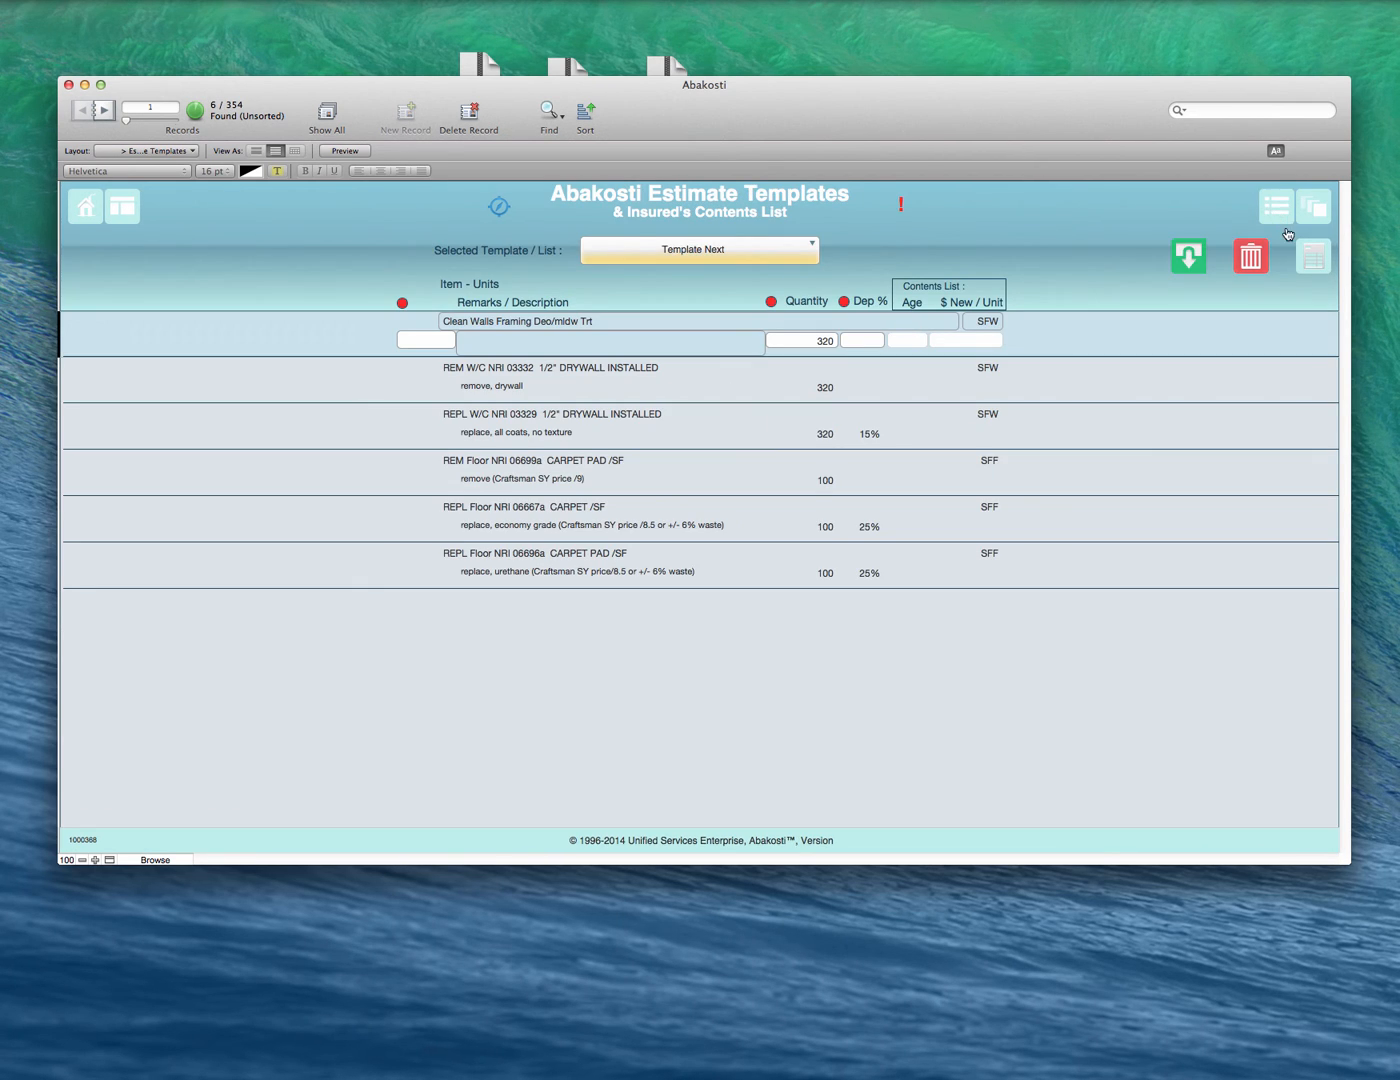
pyautogui.click(1254, 250)
pyautogui.click(1150, 284)
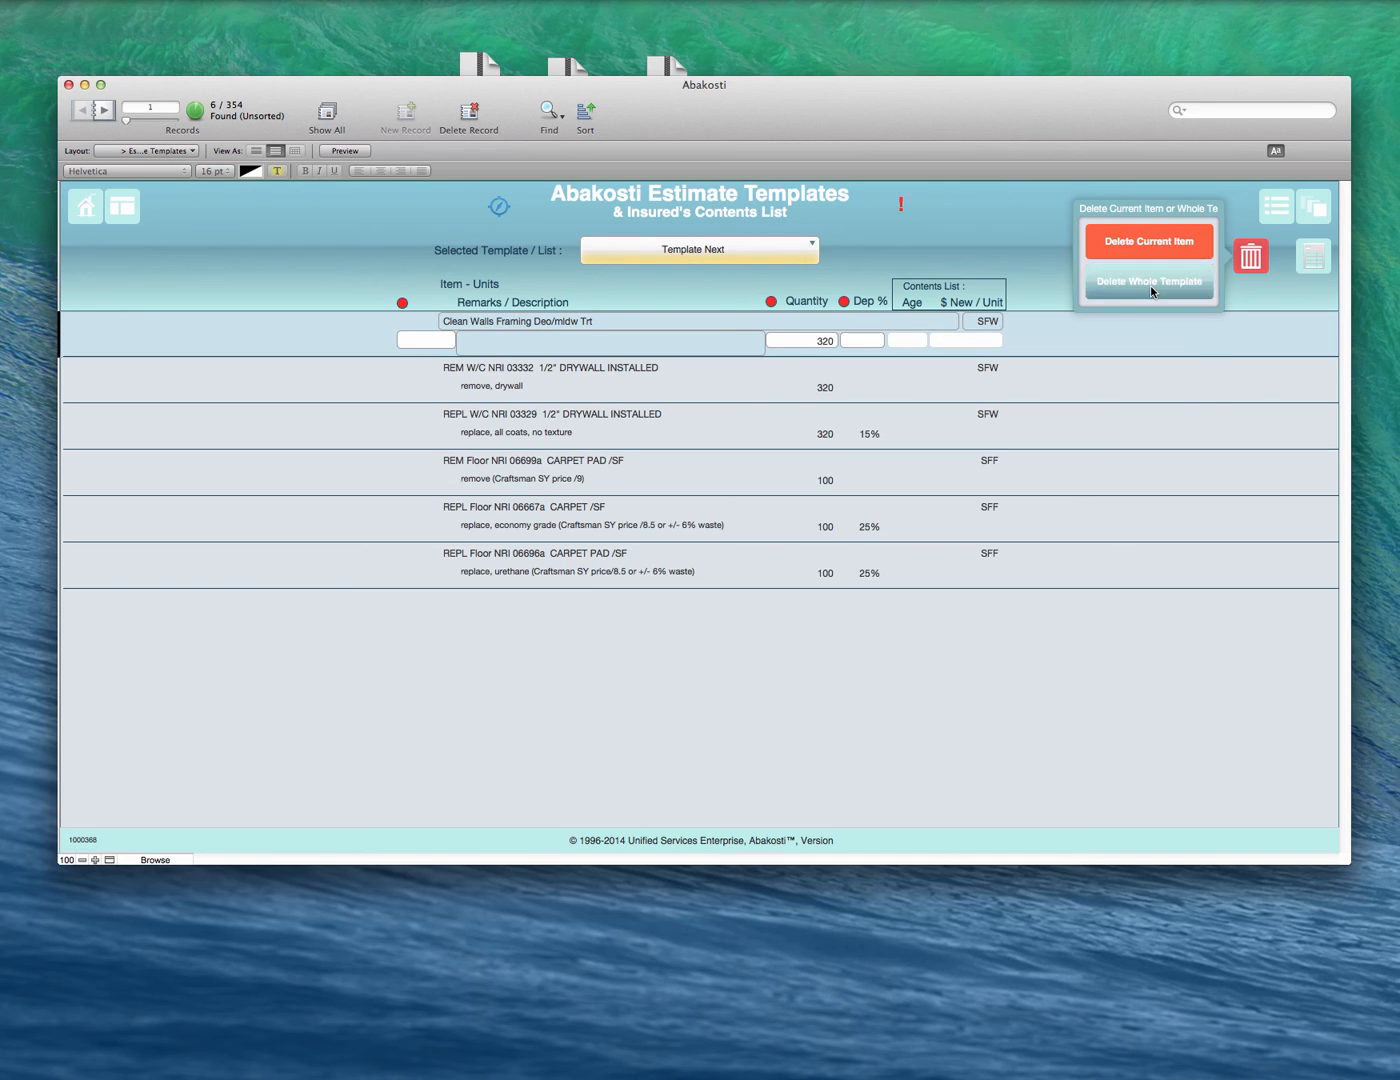
pyautogui.click(1055, 349)
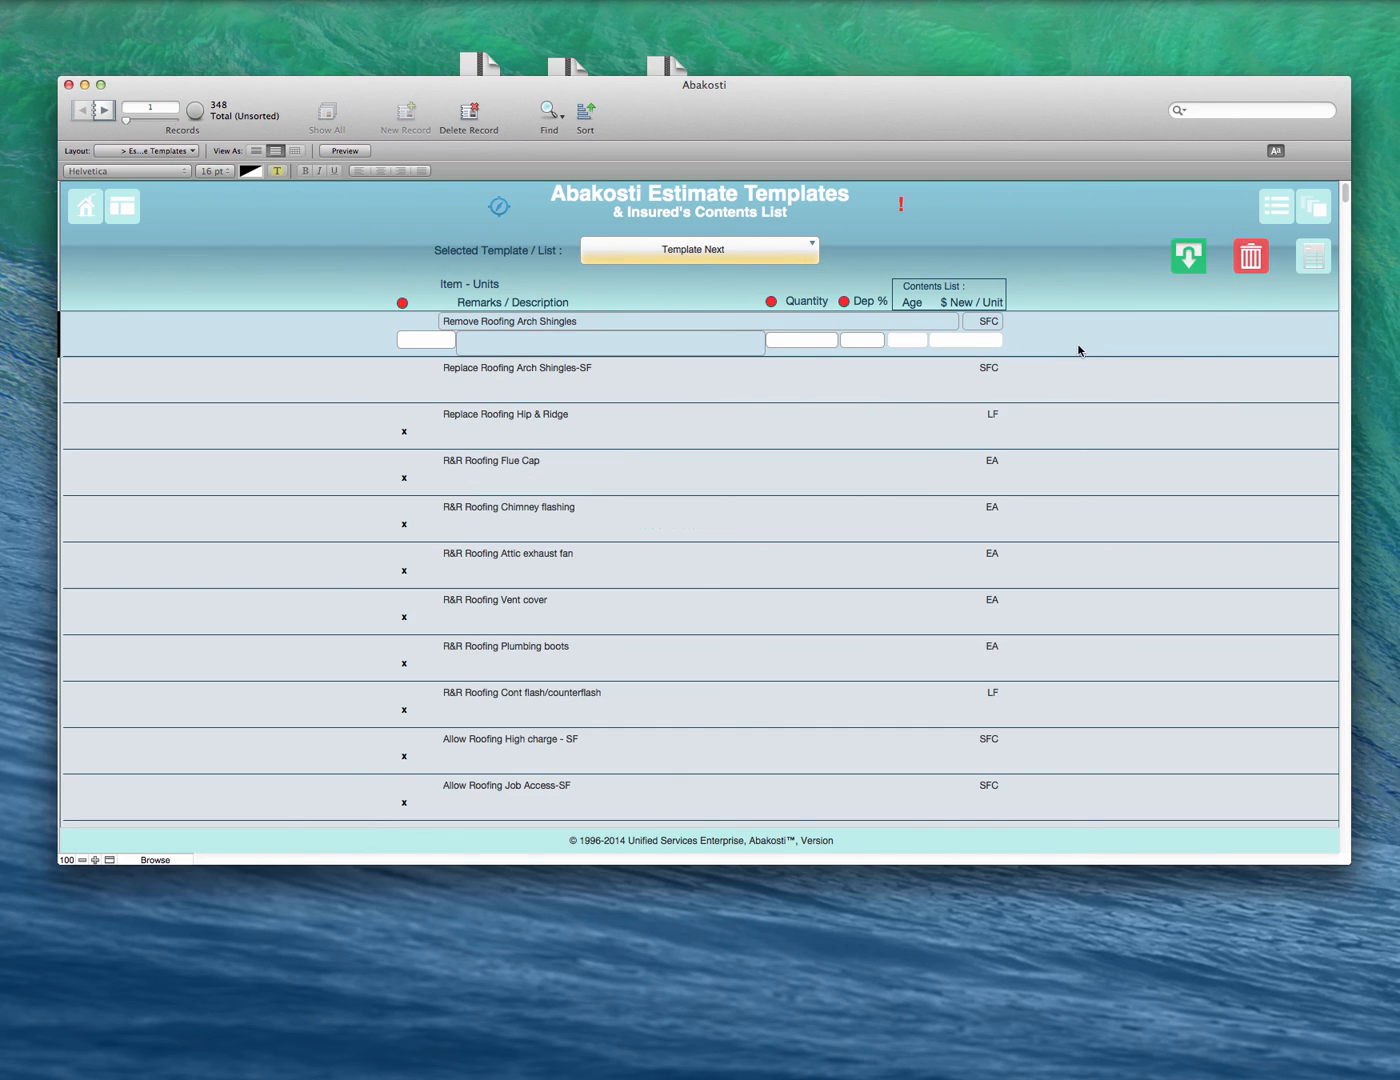
# - Return to the Bedroom 3 section and choose Roofing Architectural as its section template
pyautogui.click(1311, 258)
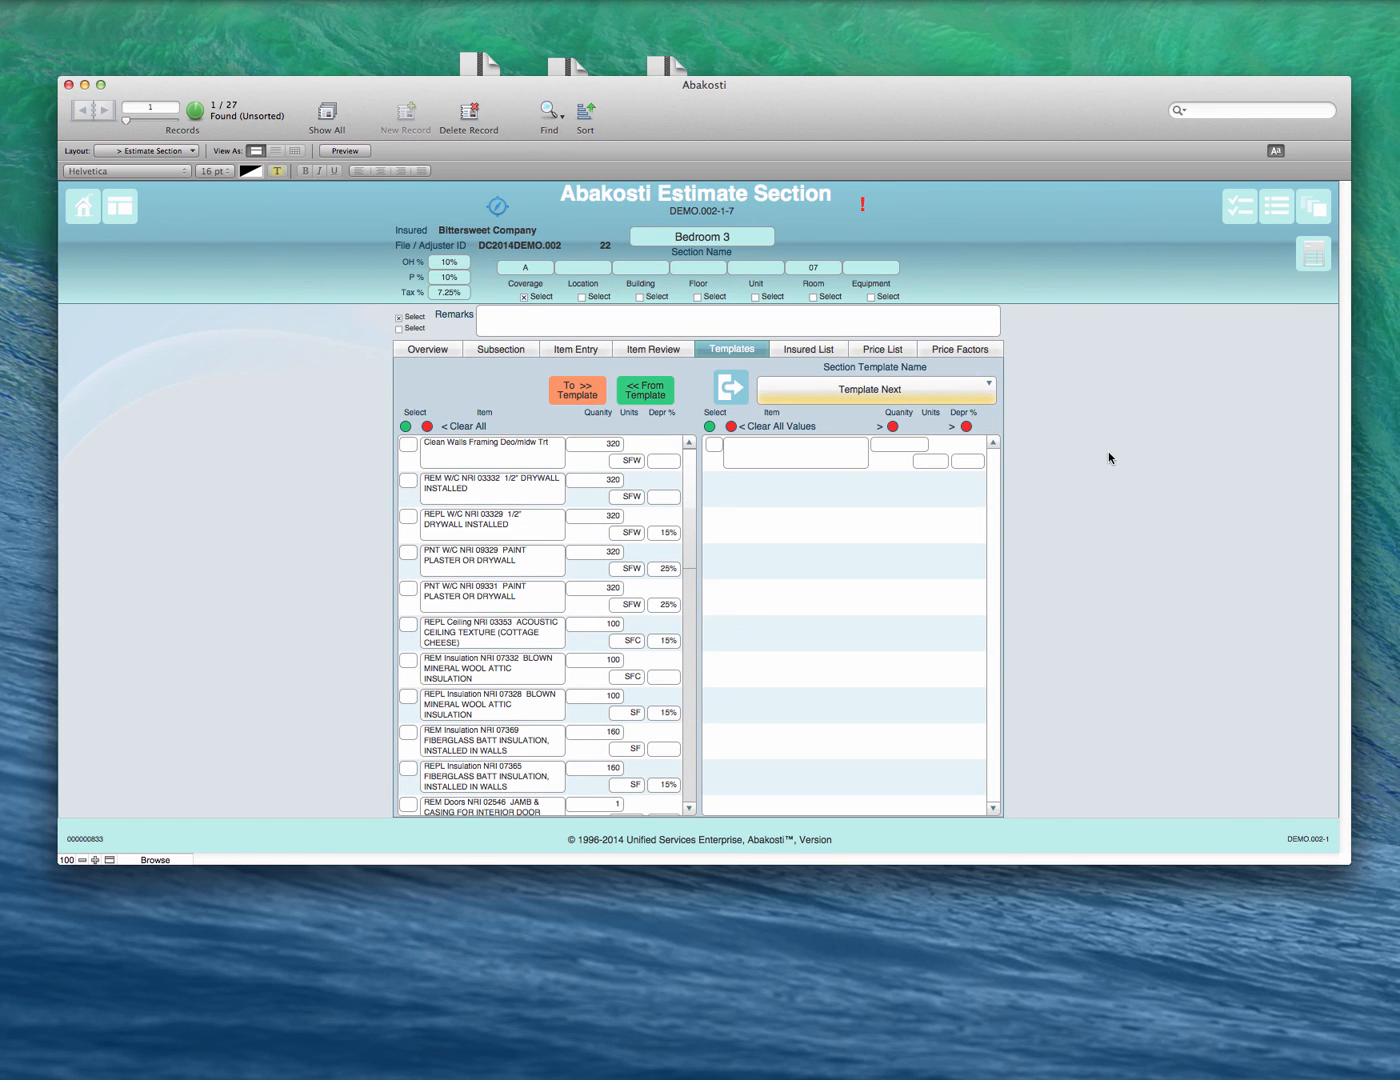
pyautogui.click(803, 390)
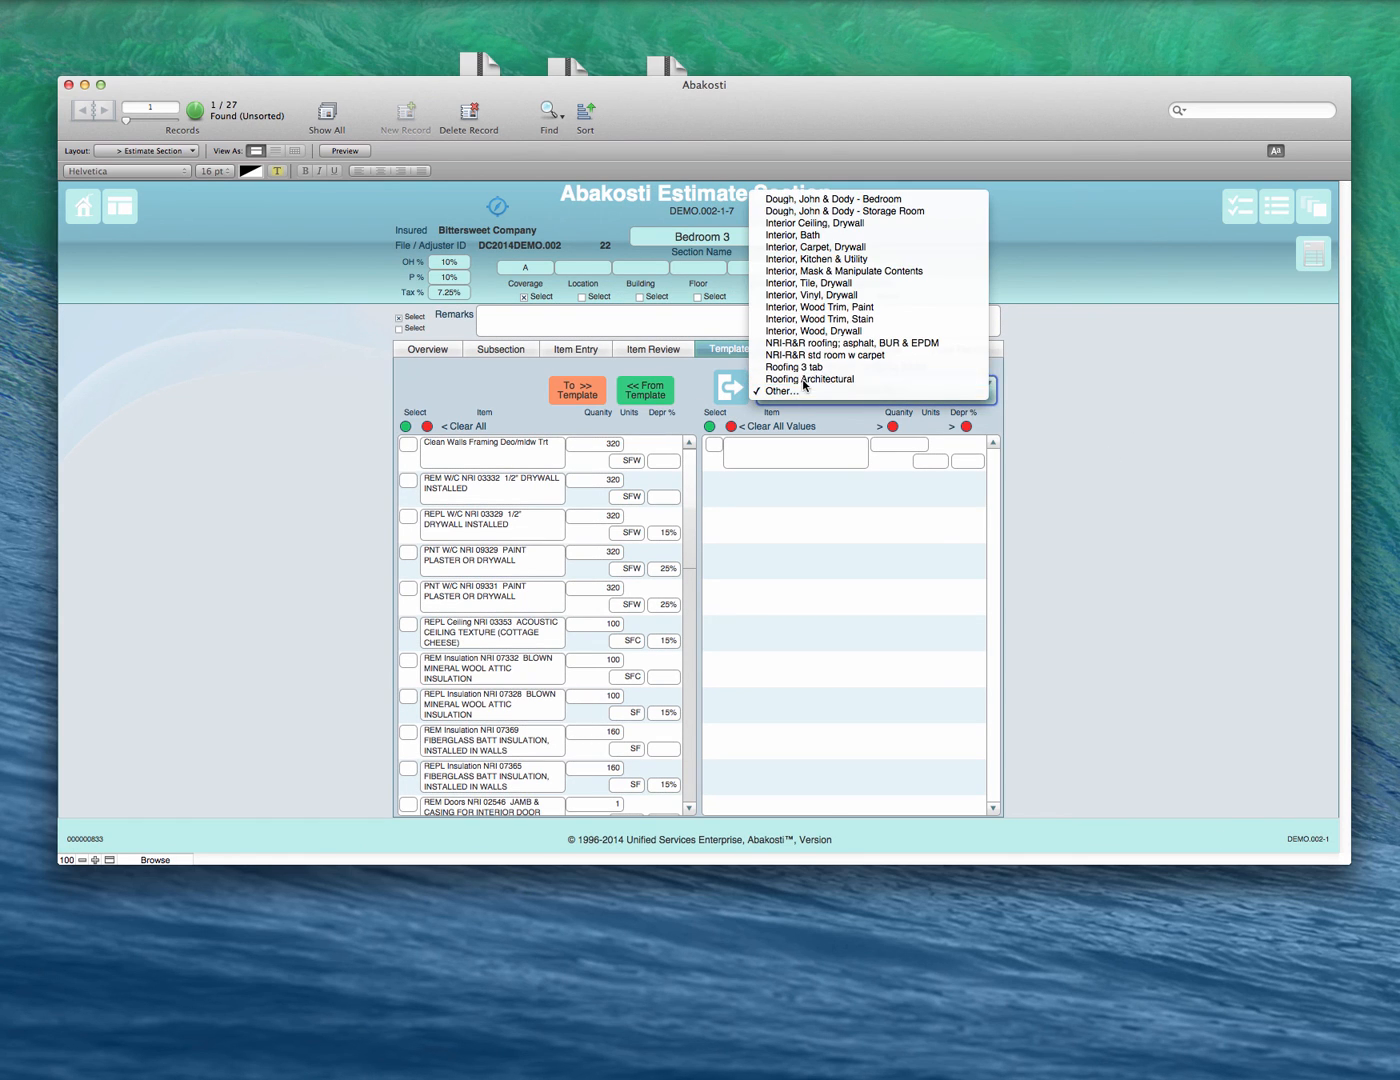
pyautogui.click(808, 379)
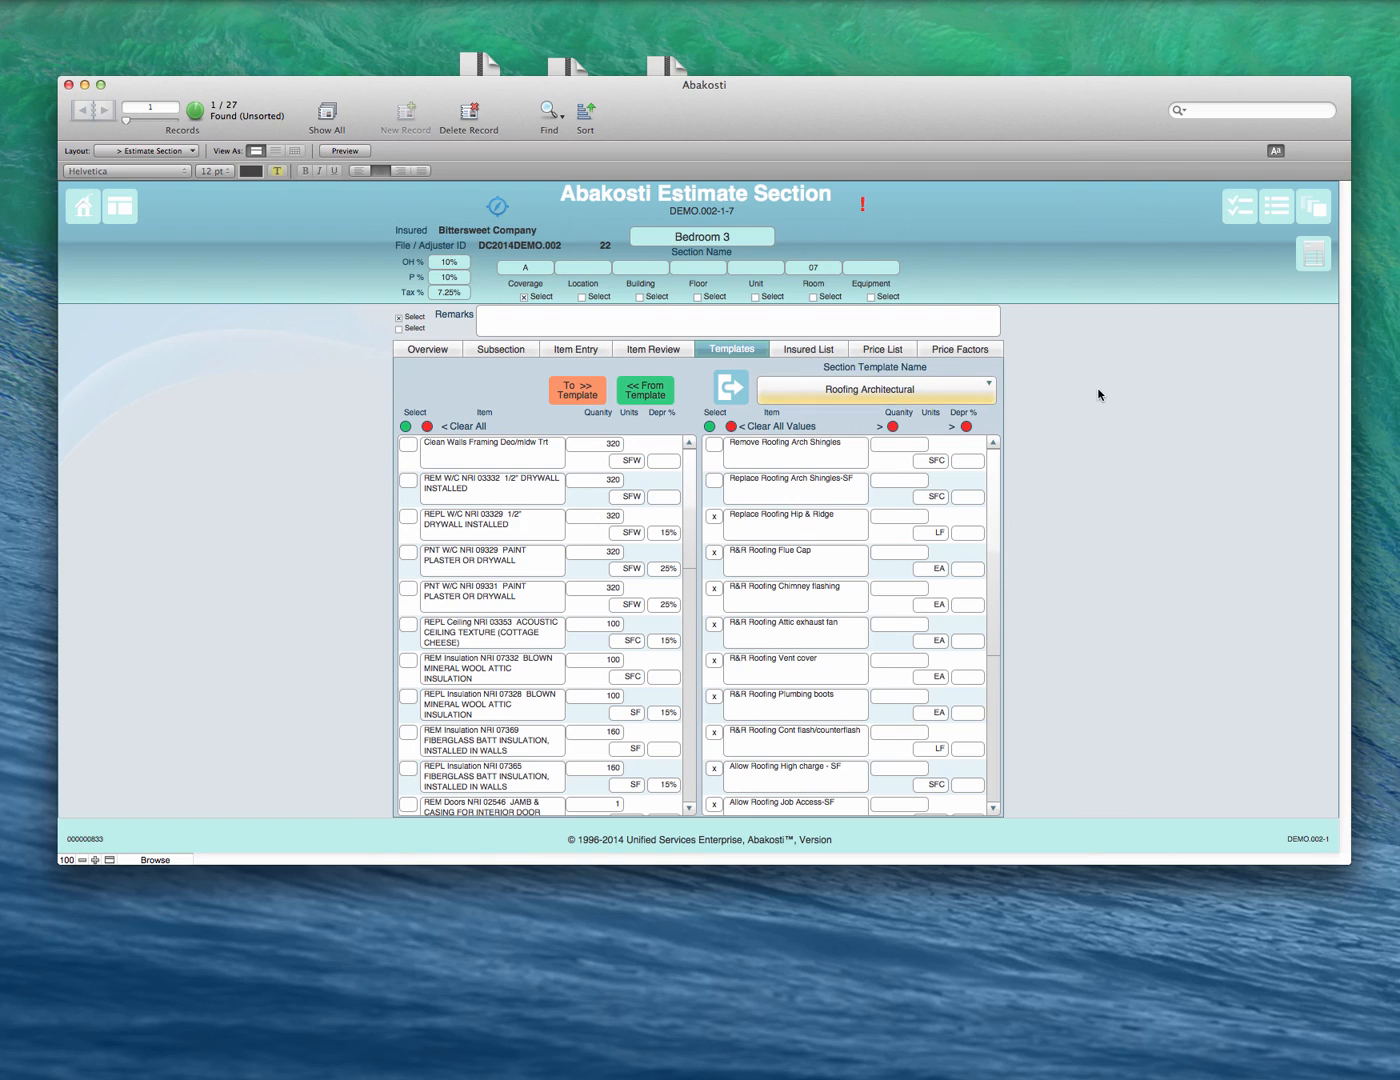